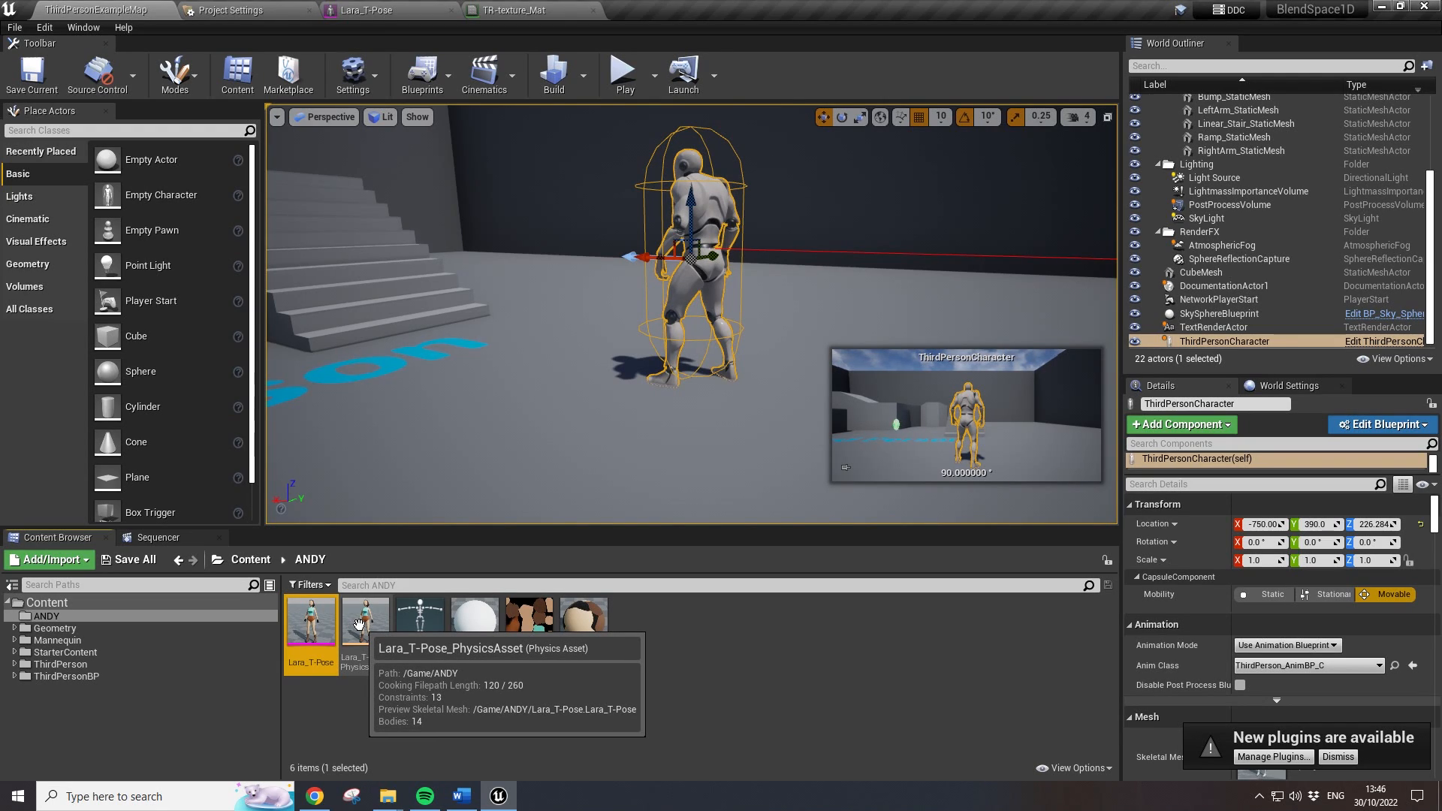
{"action": "left_click", "coordinate": [422, 620]}
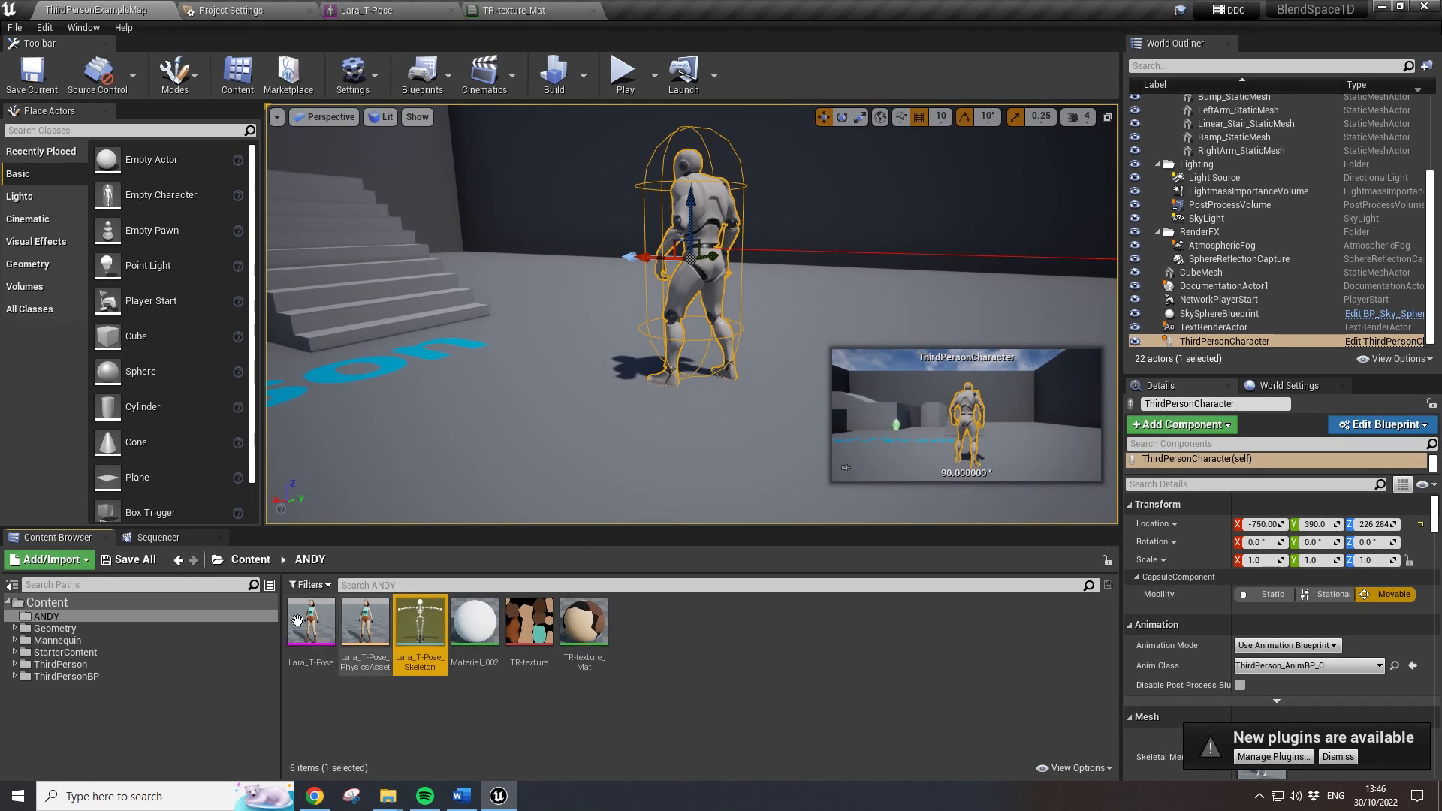
{"action": "left_click", "coordinate": [1124, 612]}
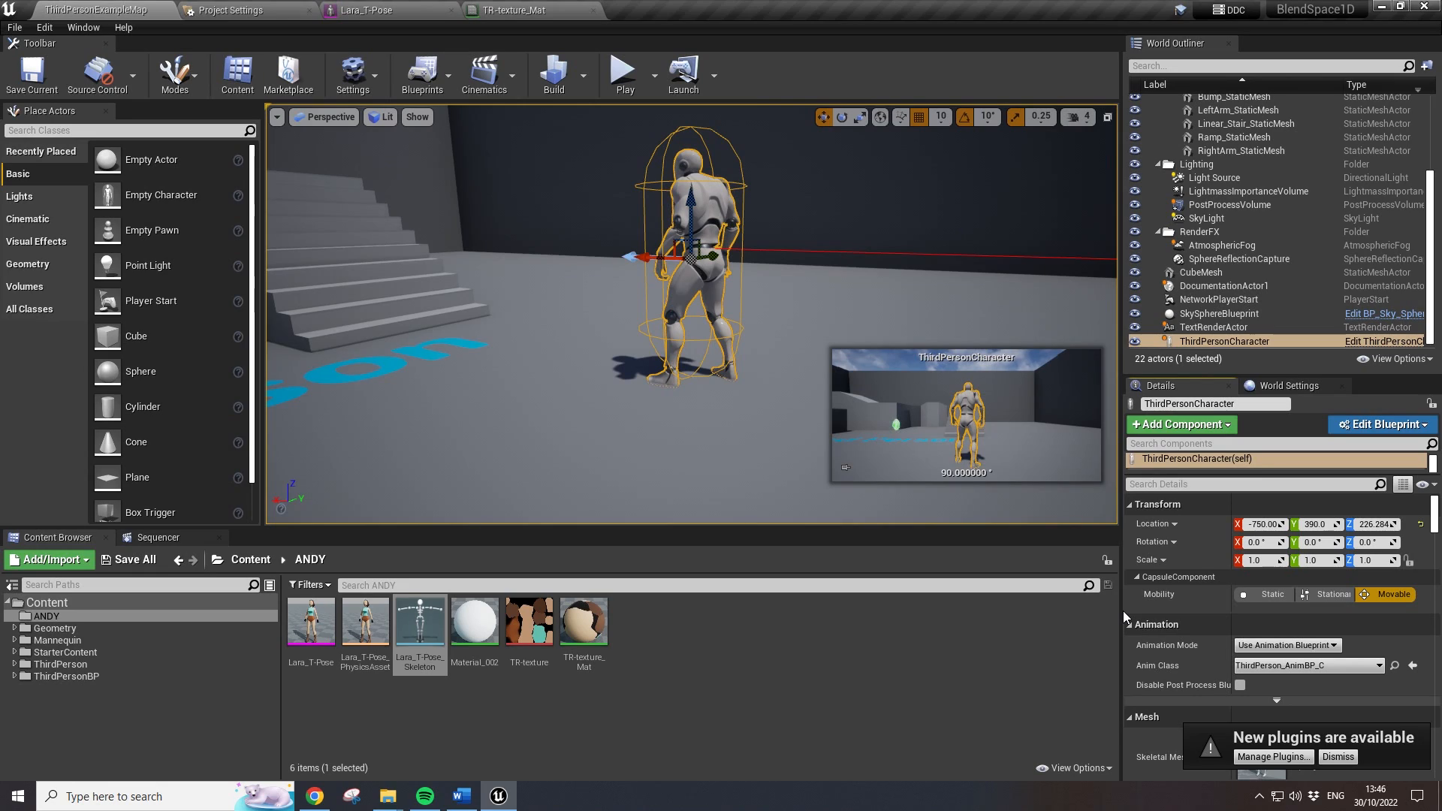
{"action": "left_click", "coordinate": [665, 690]}
- Create a Blueprint Class based on Character in the current content folder, name it Lara_BP, and open it
{"action": "right_click", "coordinate": [700, 652]}
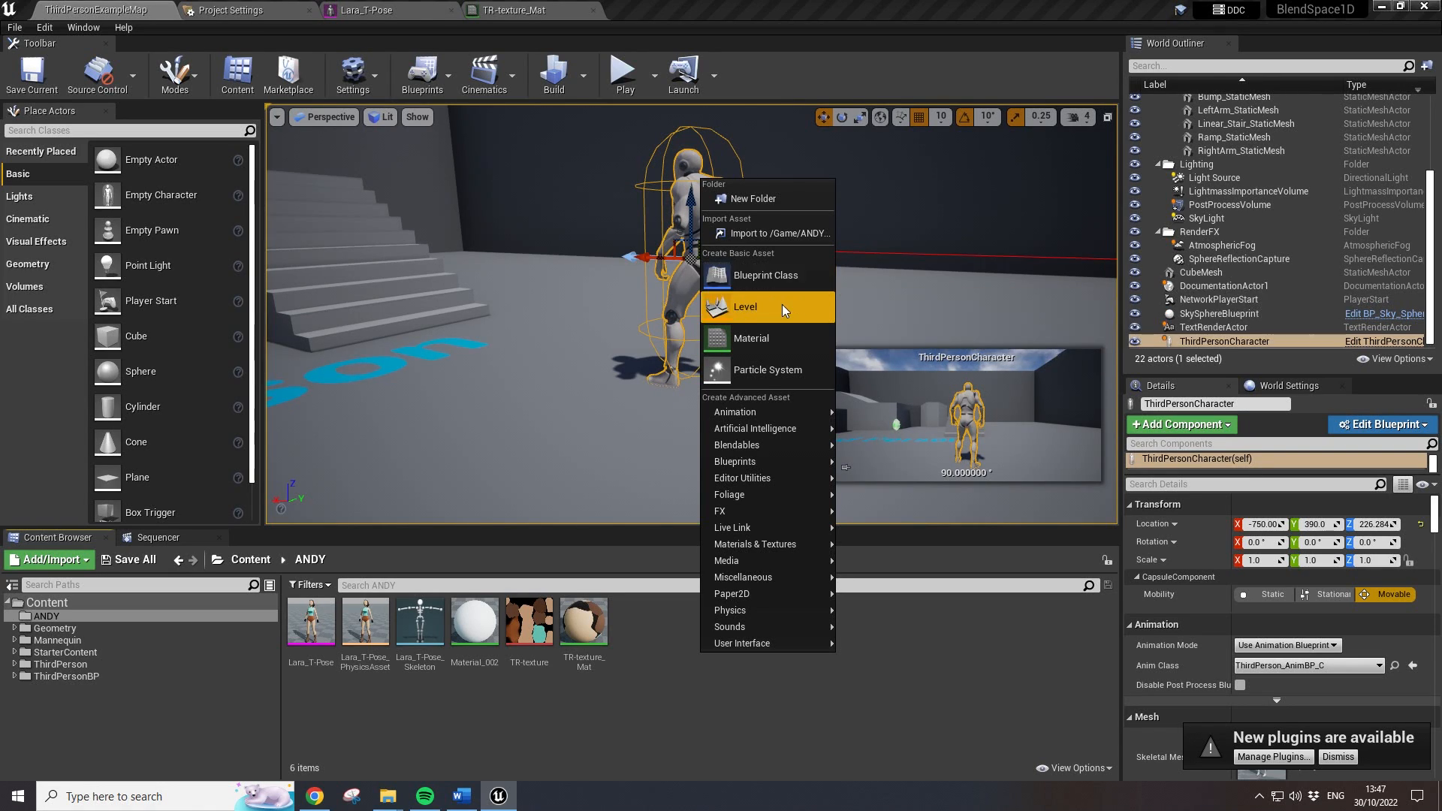
{"action": "left_click", "coordinate": [866, 342]}
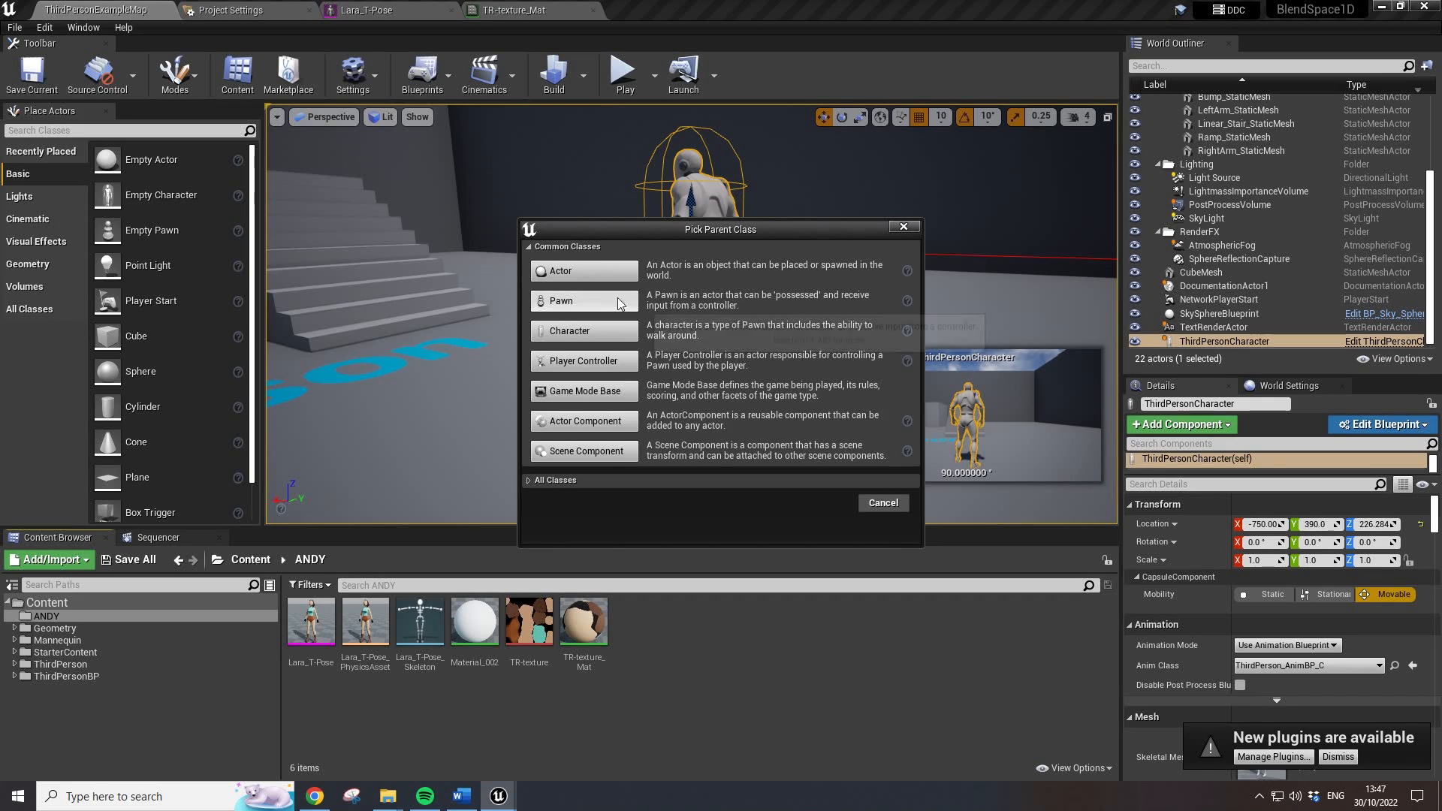
{"action": "left_click", "coordinate": [552, 353]}
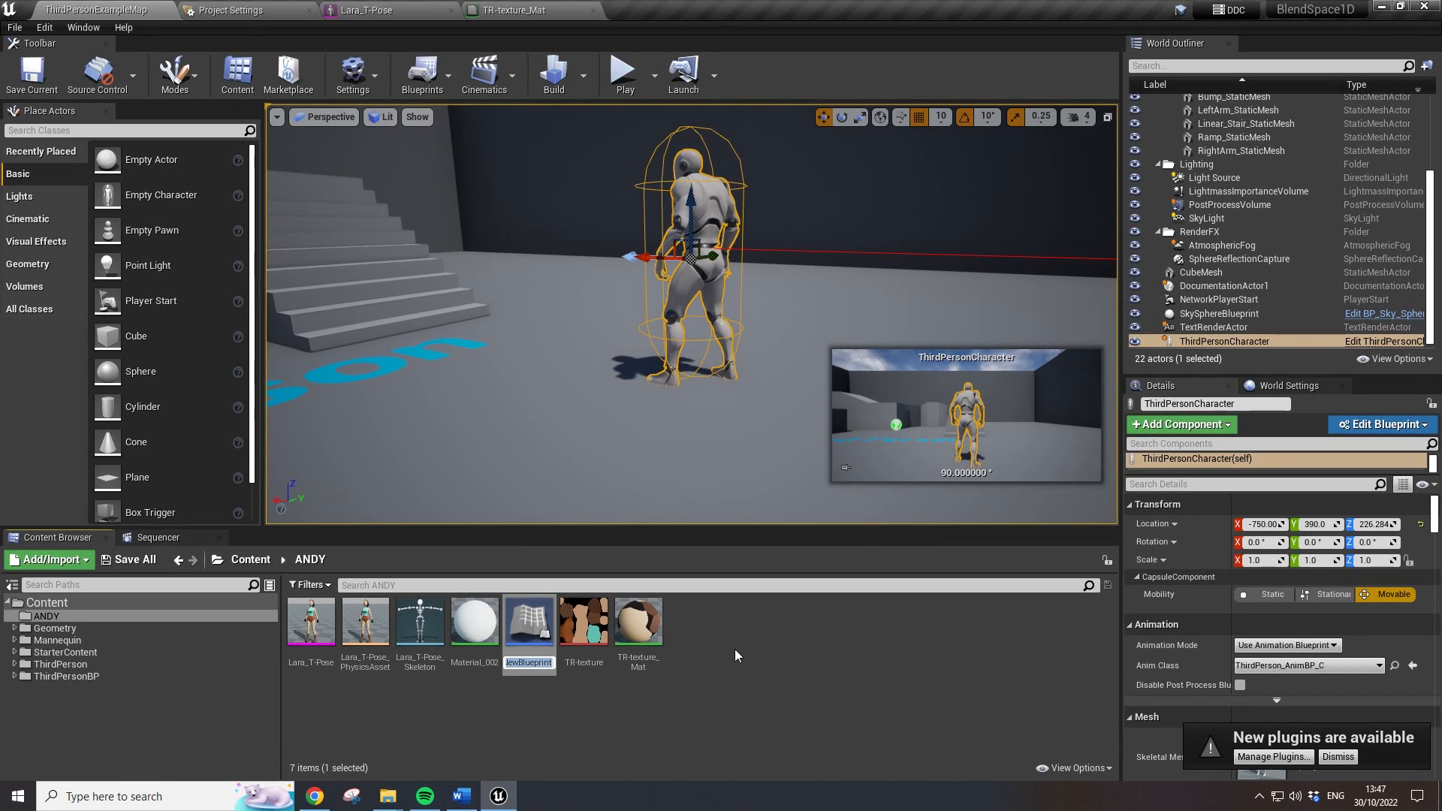
{"action": "type", "text": "Lara"}
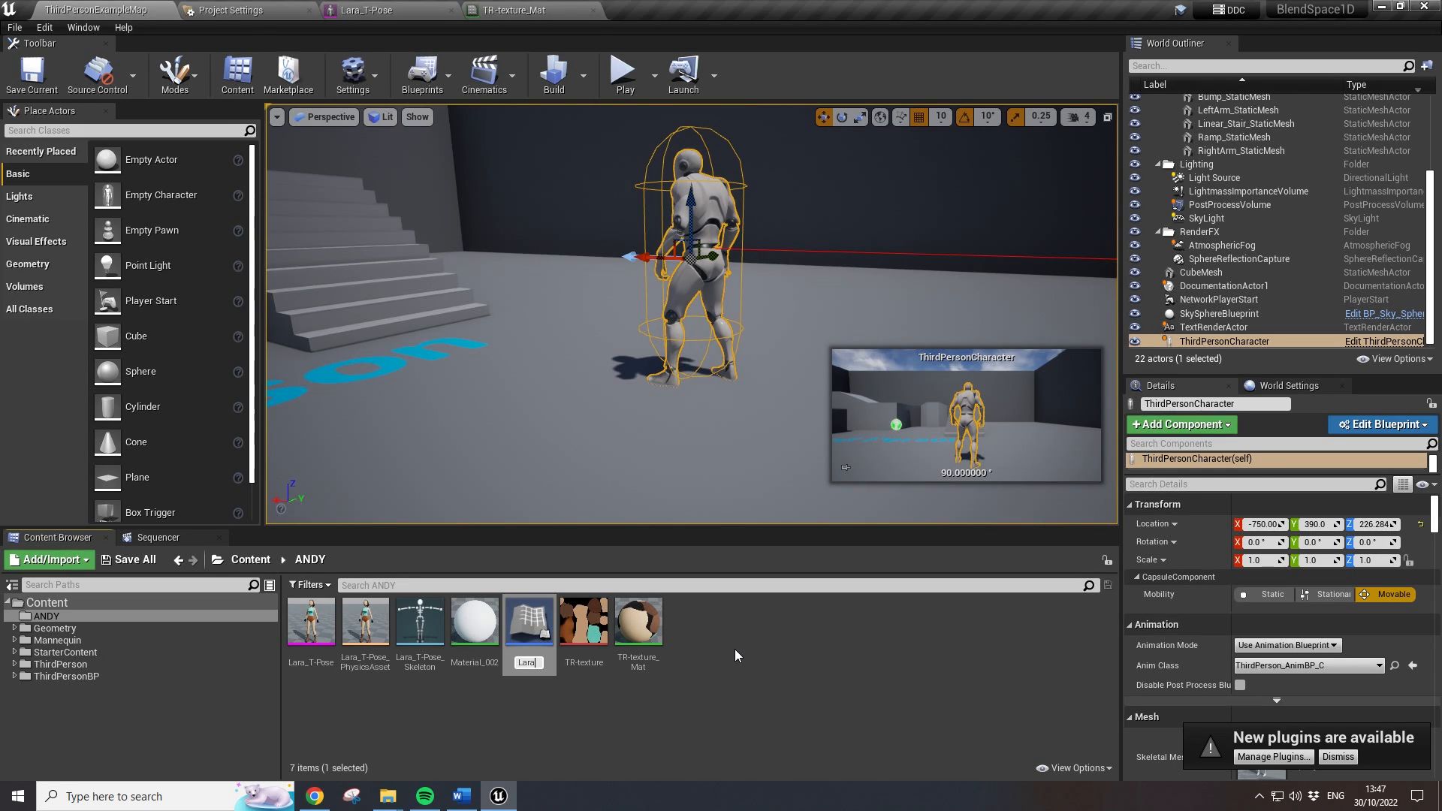
{"action": "type", "text": "_BP"}
{"action": "key", "text": "Return"}
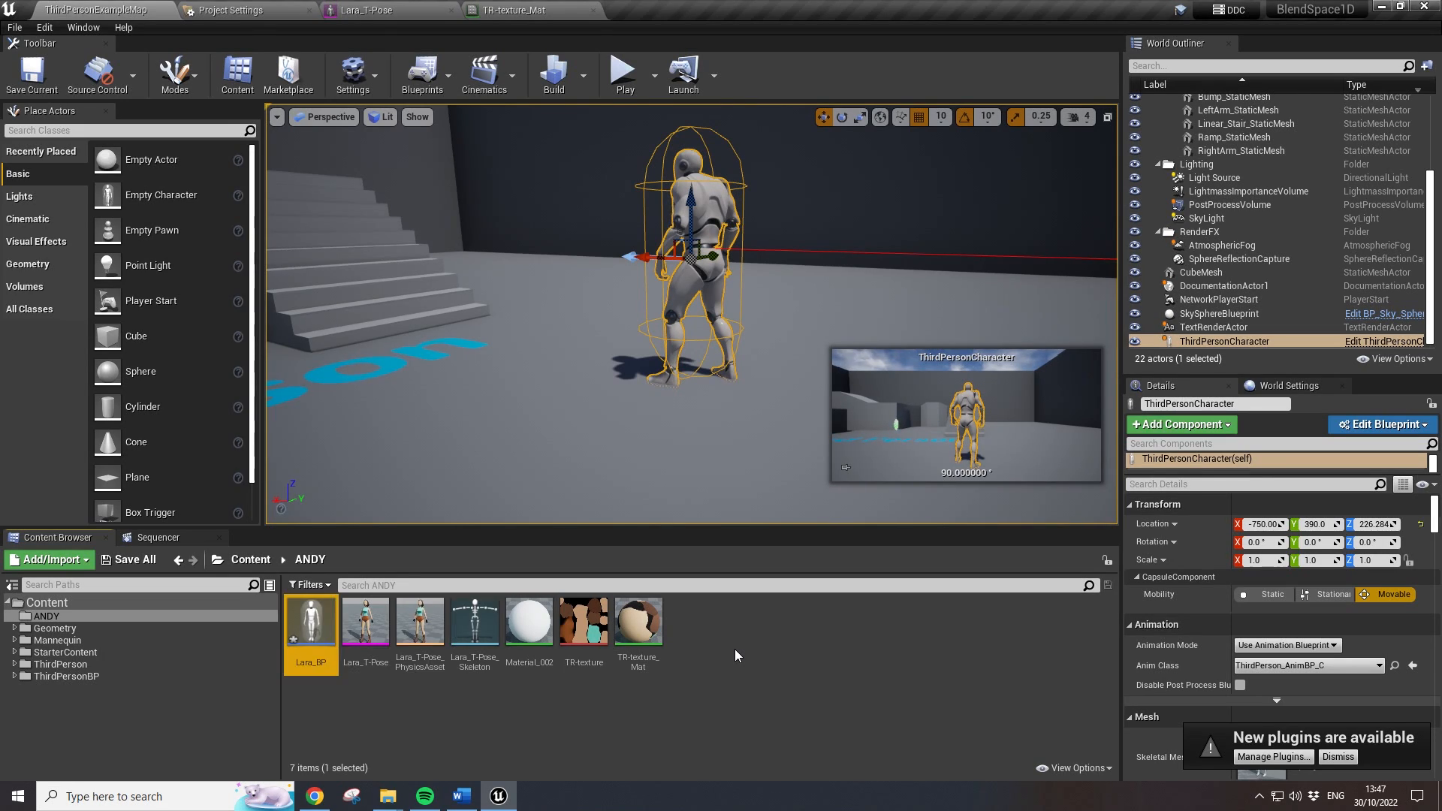
{"action": "double_click", "coordinate": [318, 632]}
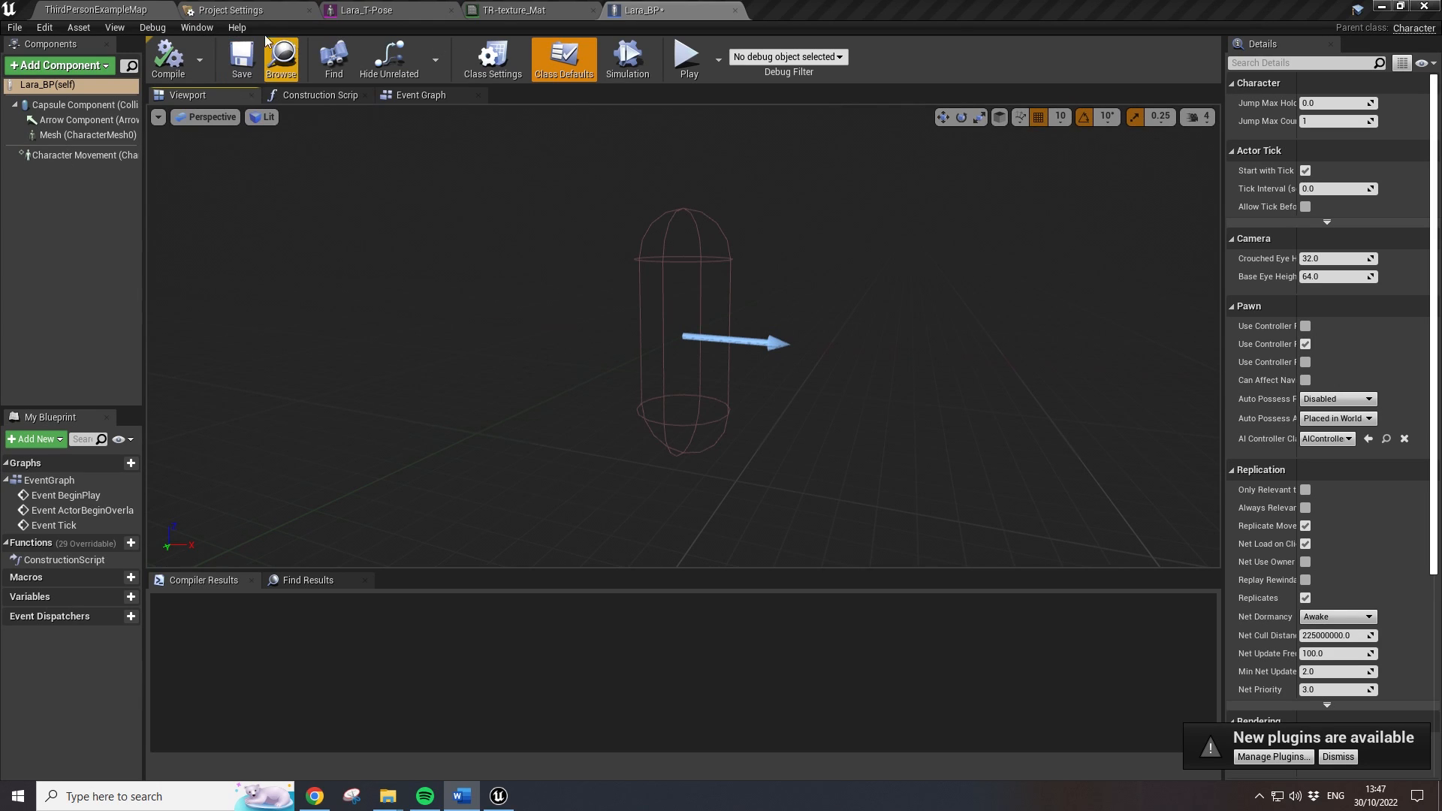
- In the project's Maps & Modes settings, set the selected game mode's Default Pawn Class to Lara_BP
{"action": "left_click", "coordinate": [245, 9]}
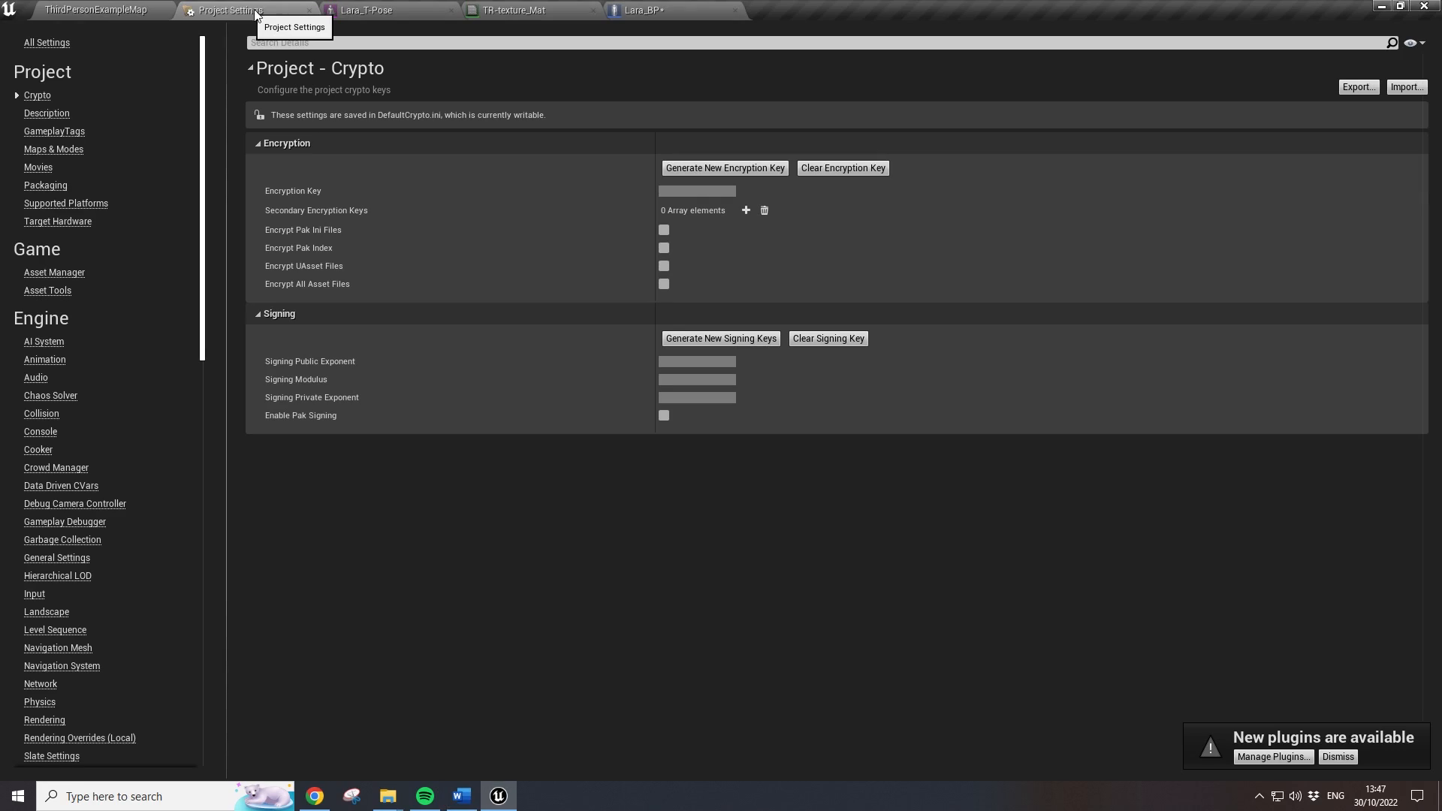
{"action": "left_click", "coordinate": [102, 10]}
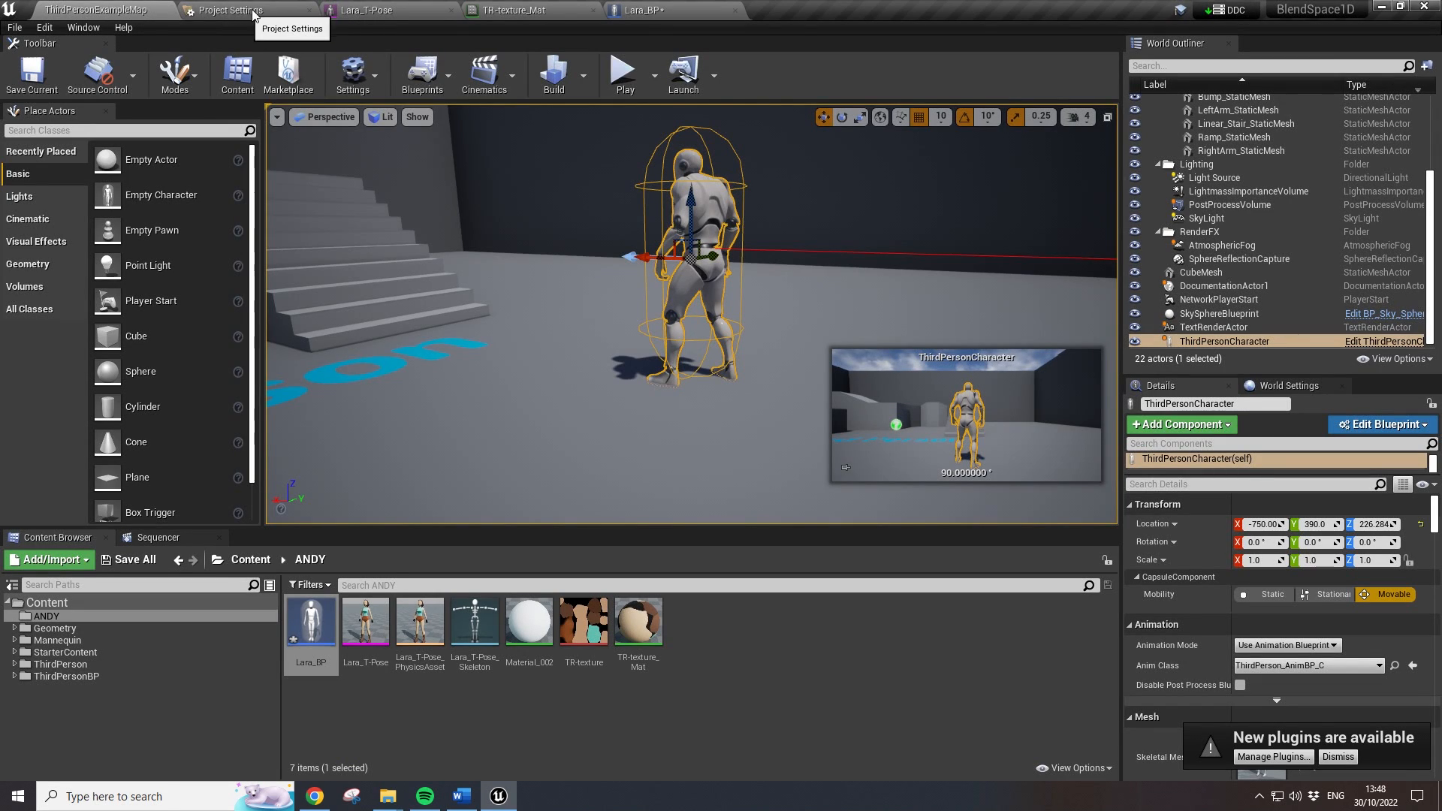
{"action": "left_click", "coordinate": [227, 11]}
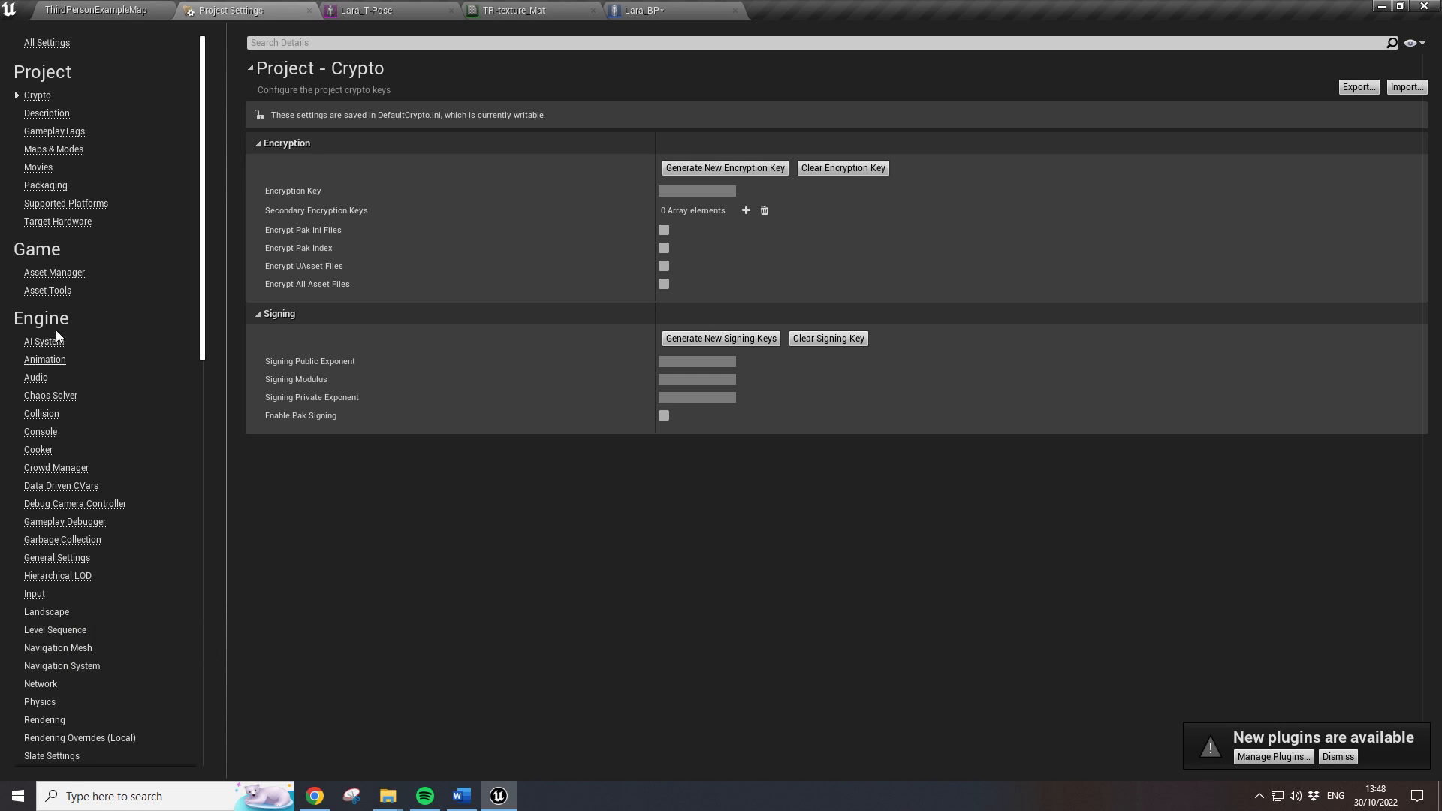
{"action": "scroll", "coordinate": [87, 305], "scroll_direction": "down", "scroll_amount": 1}
{"action": "scroll", "coordinate": [105, 353], "scroll_direction": "up", "scroll_amount": 1}
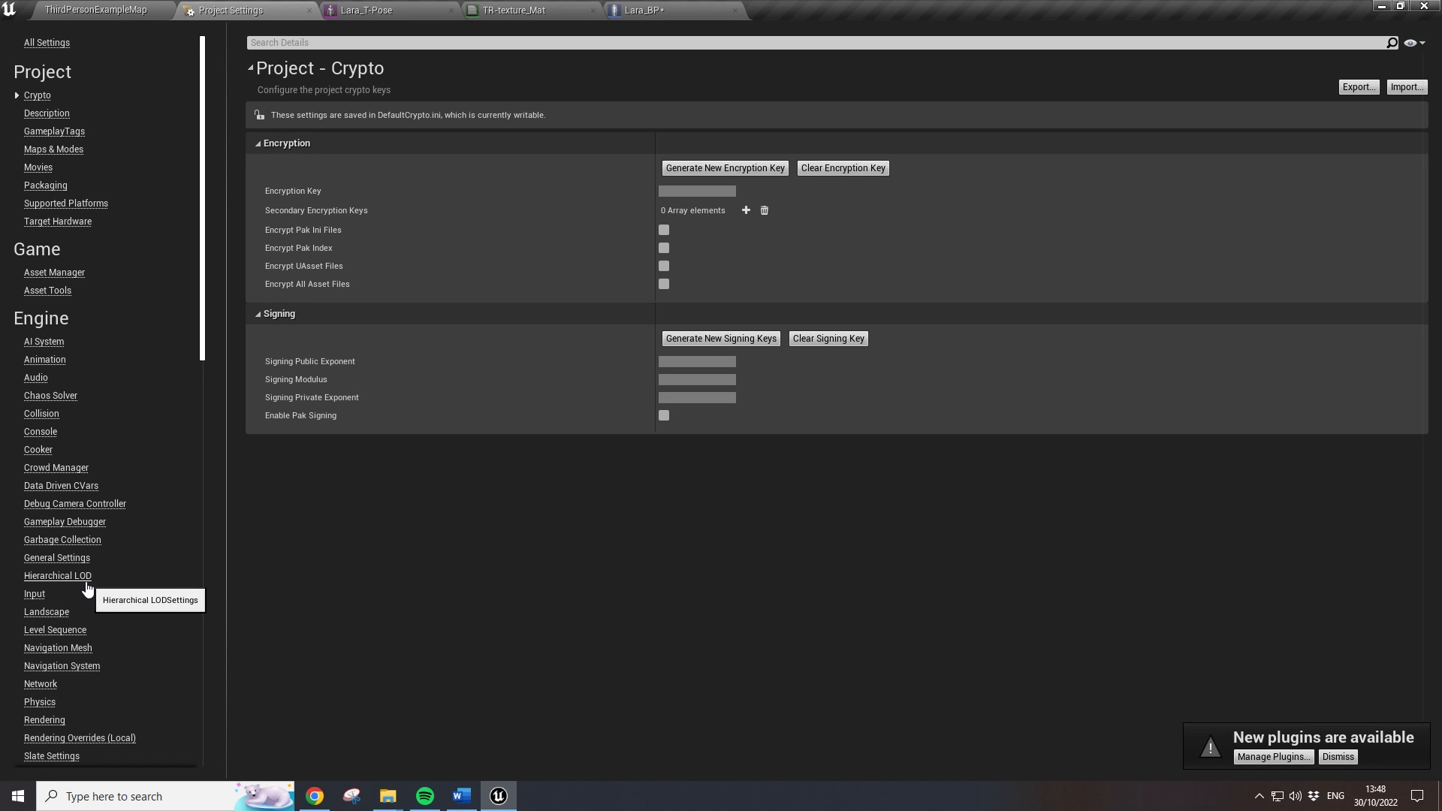
{"action": "left_click", "coordinate": [53, 150]}
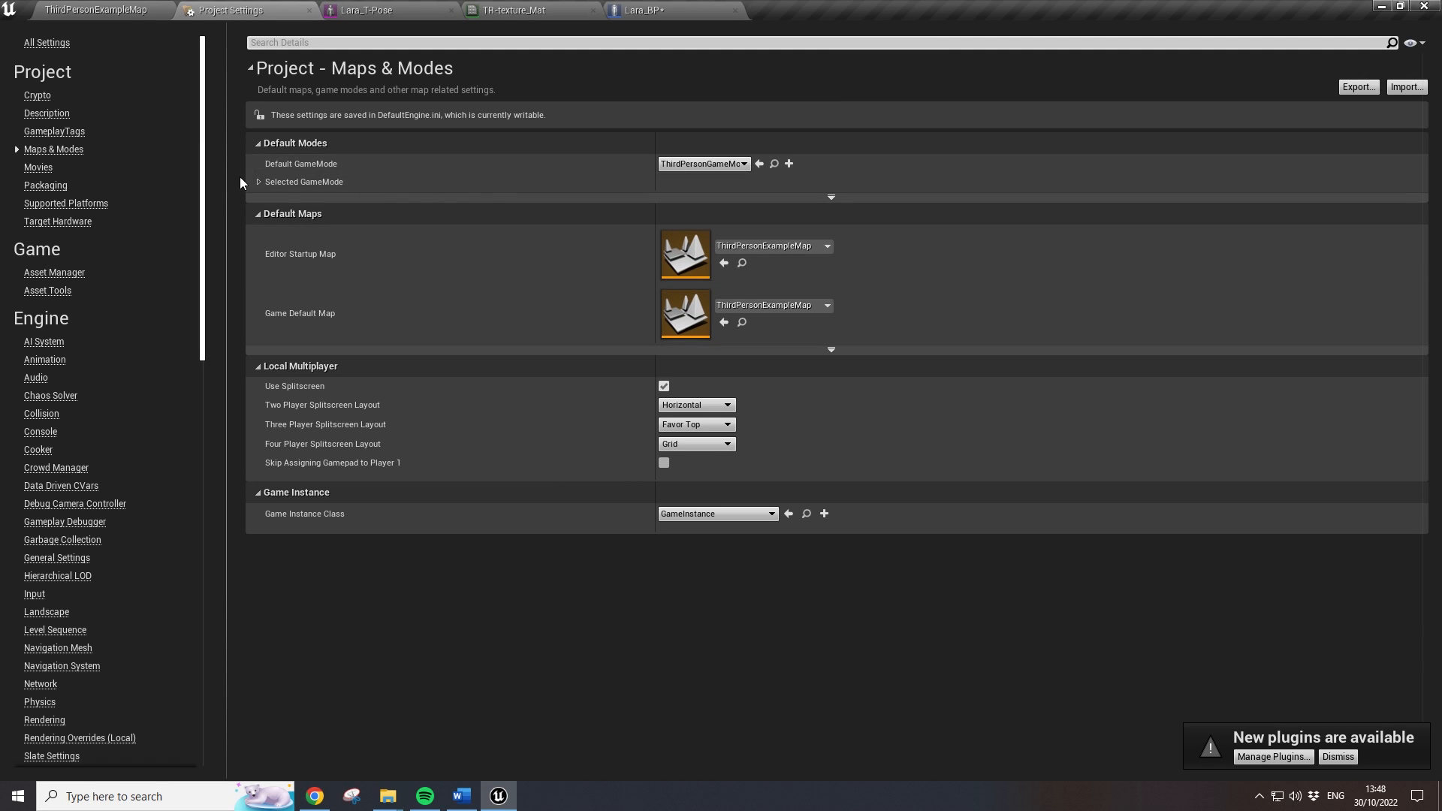
{"action": "left_click", "coordinate": [261, 183]}
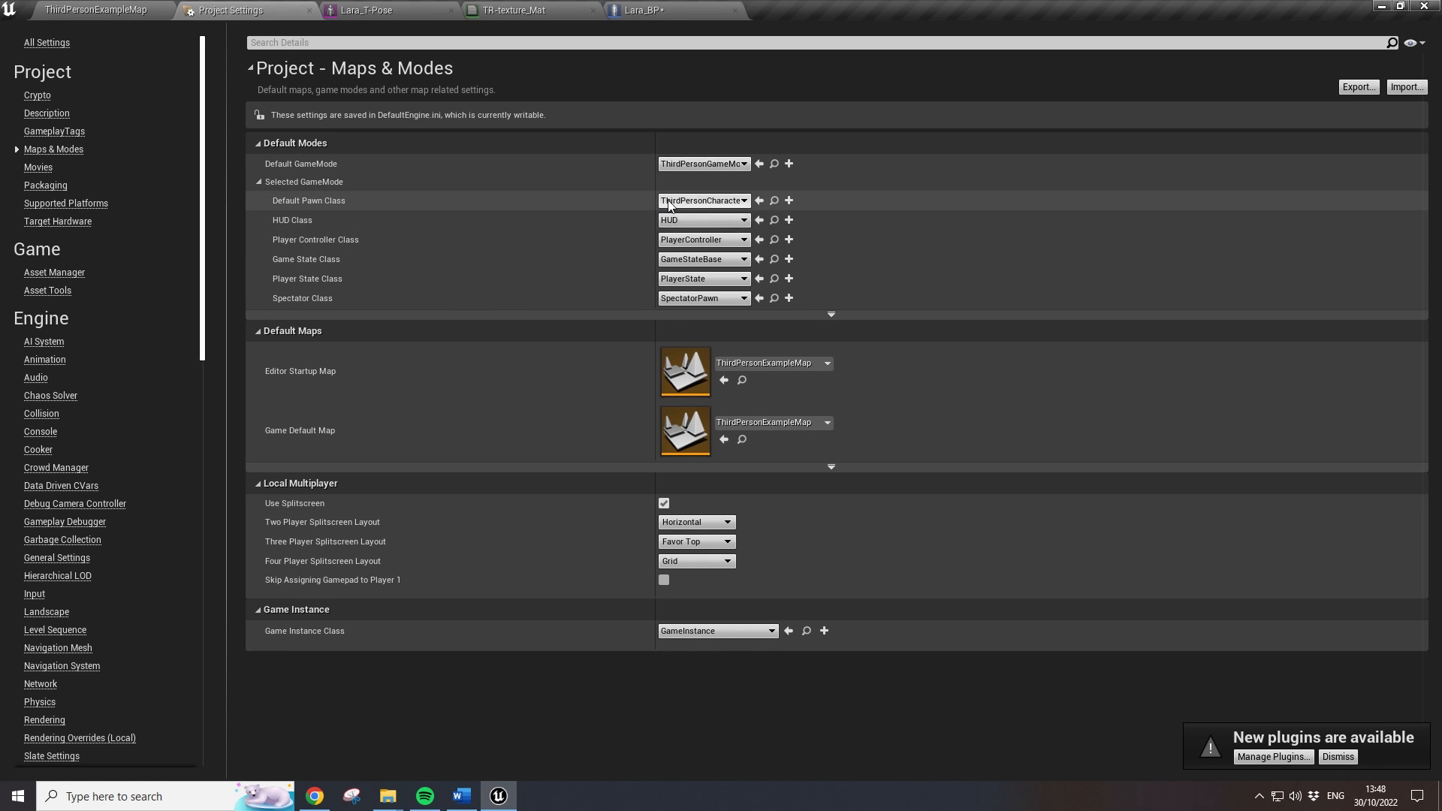
{"action": "left_click", "coordinate": [747, 199]}
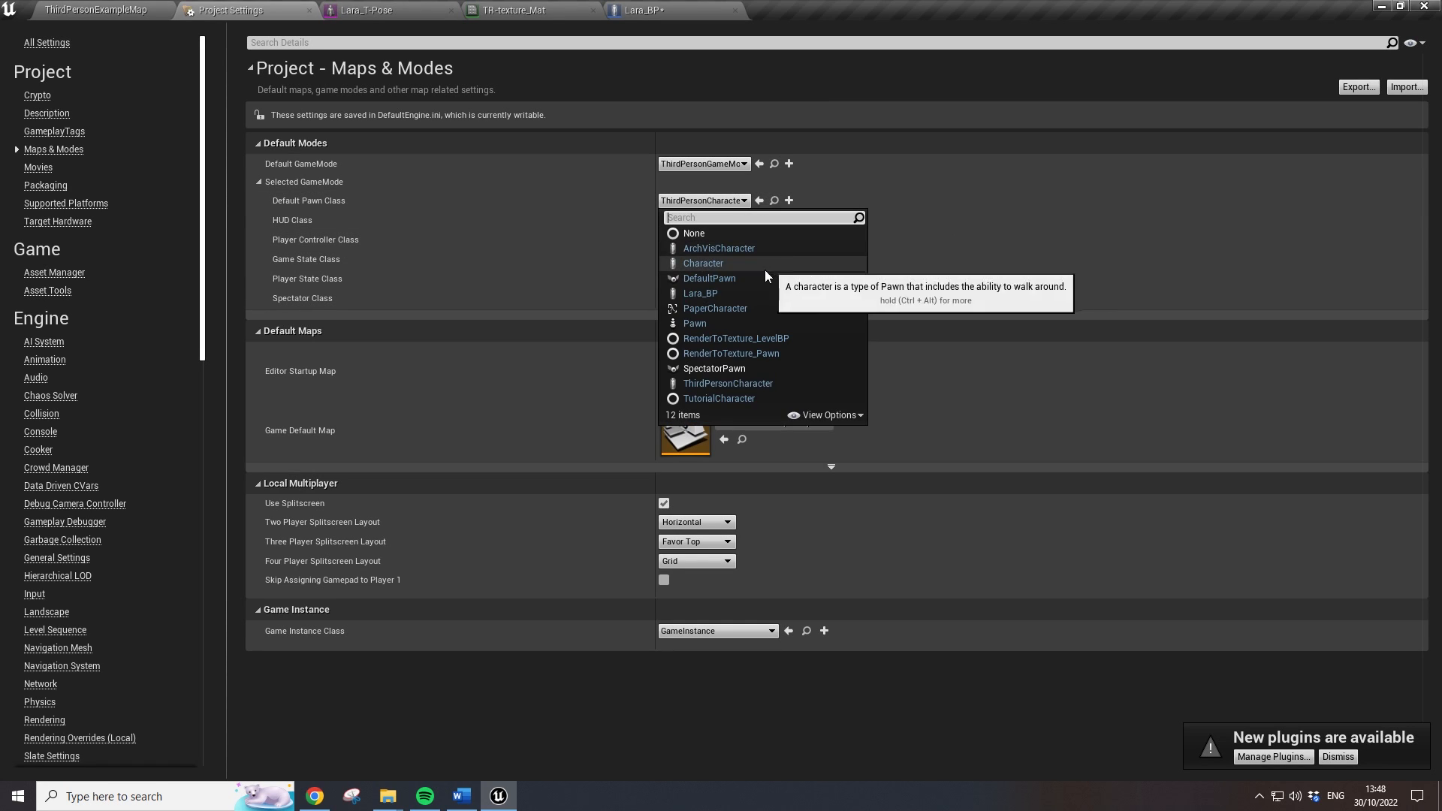
{"action": "left_click", "coordinate": [713, 292]}
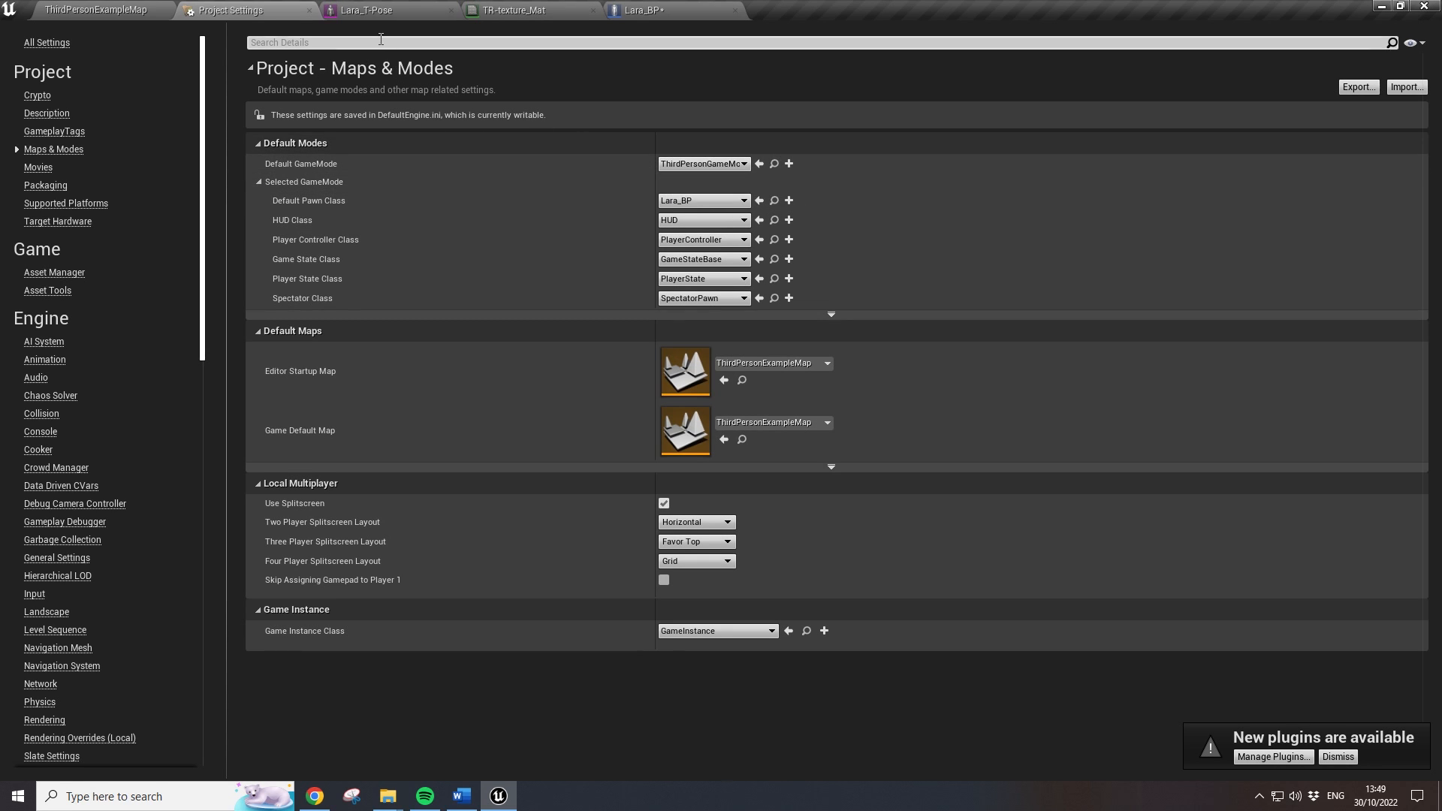
- Return to the ThirdPersonExampleMap level editor and save all modified assets and levels
{"action": "left_click", "coordinate": [110, 14]}
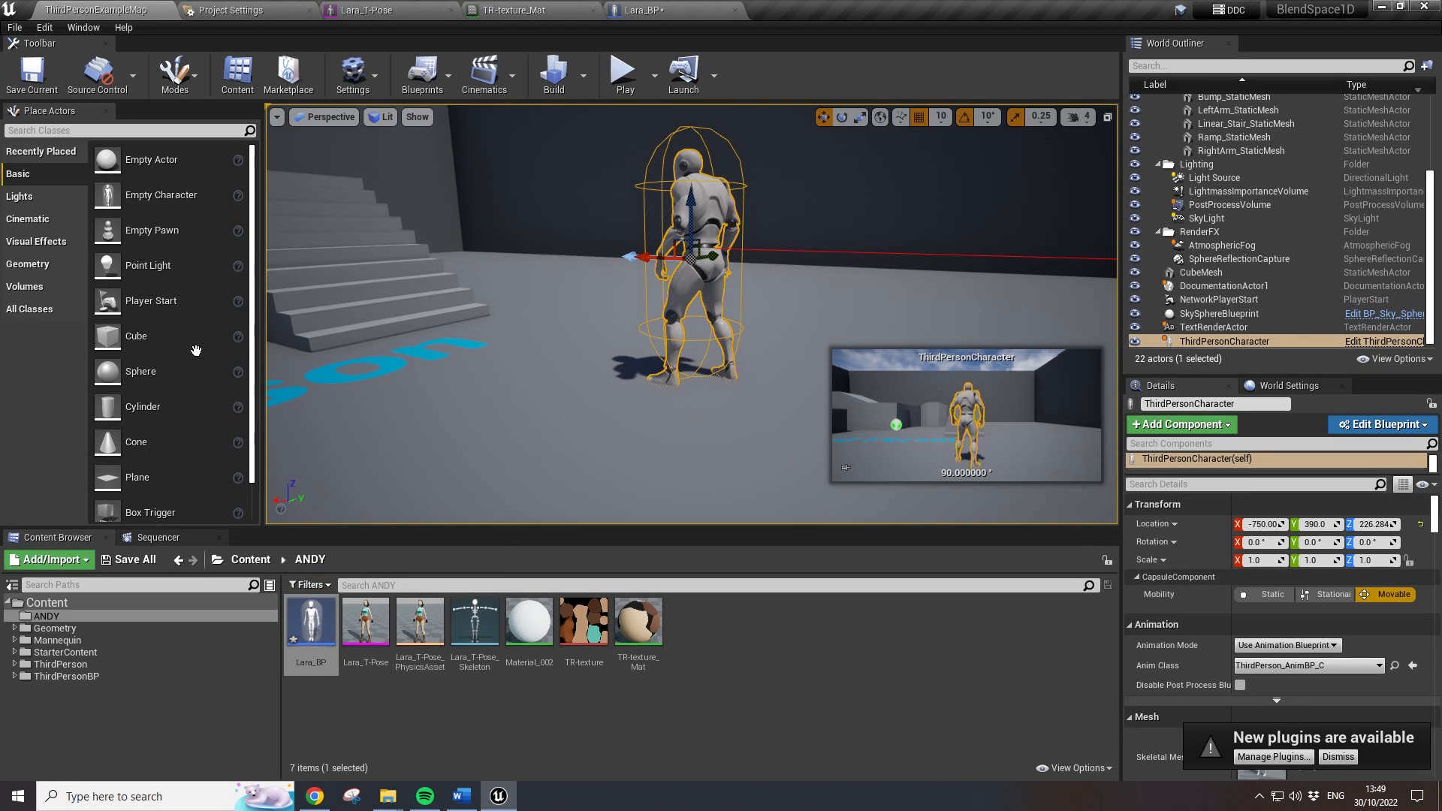
{"action": "left_click", "coordinate": [15, 27]}
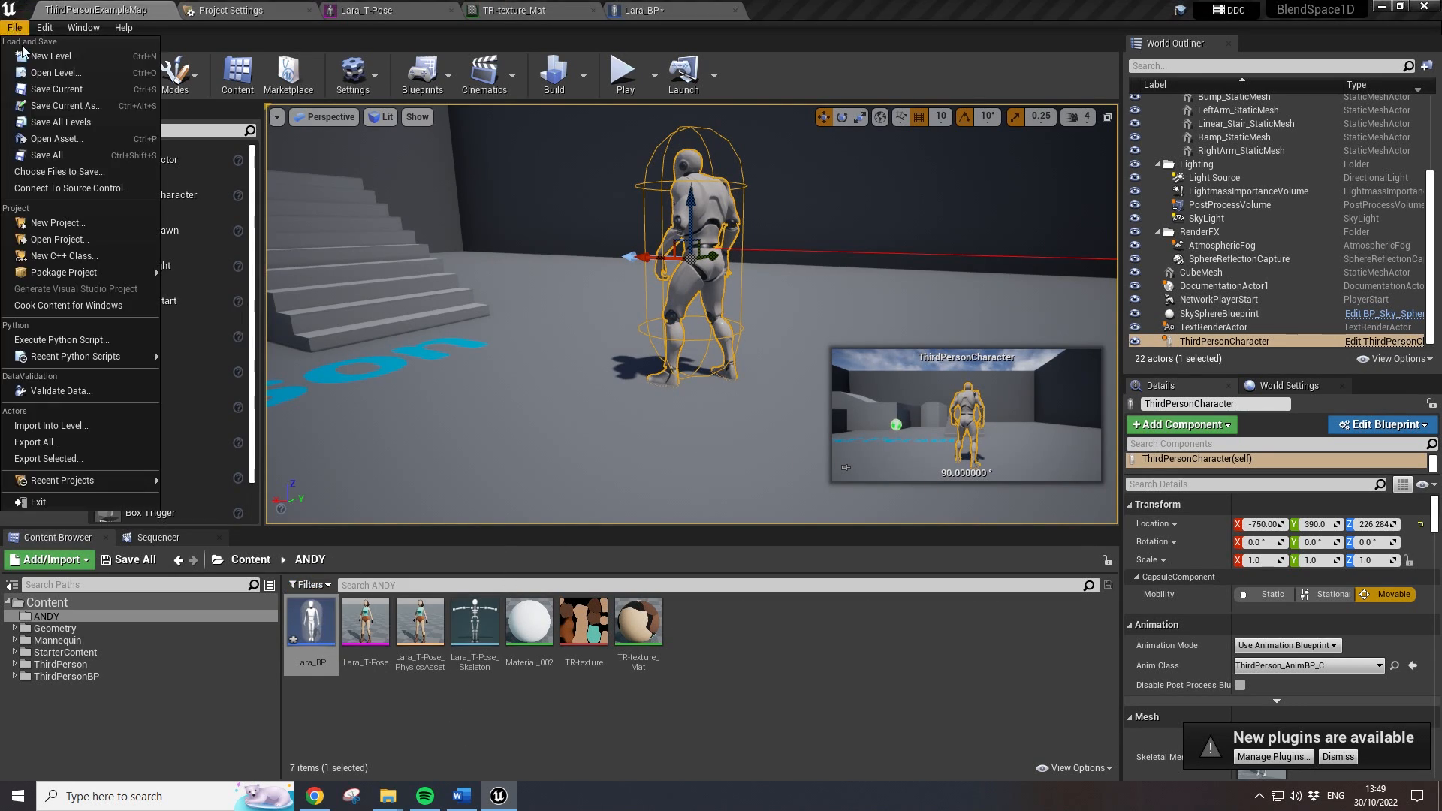
{"action": "left_click", "coordinate": [58, 155]}
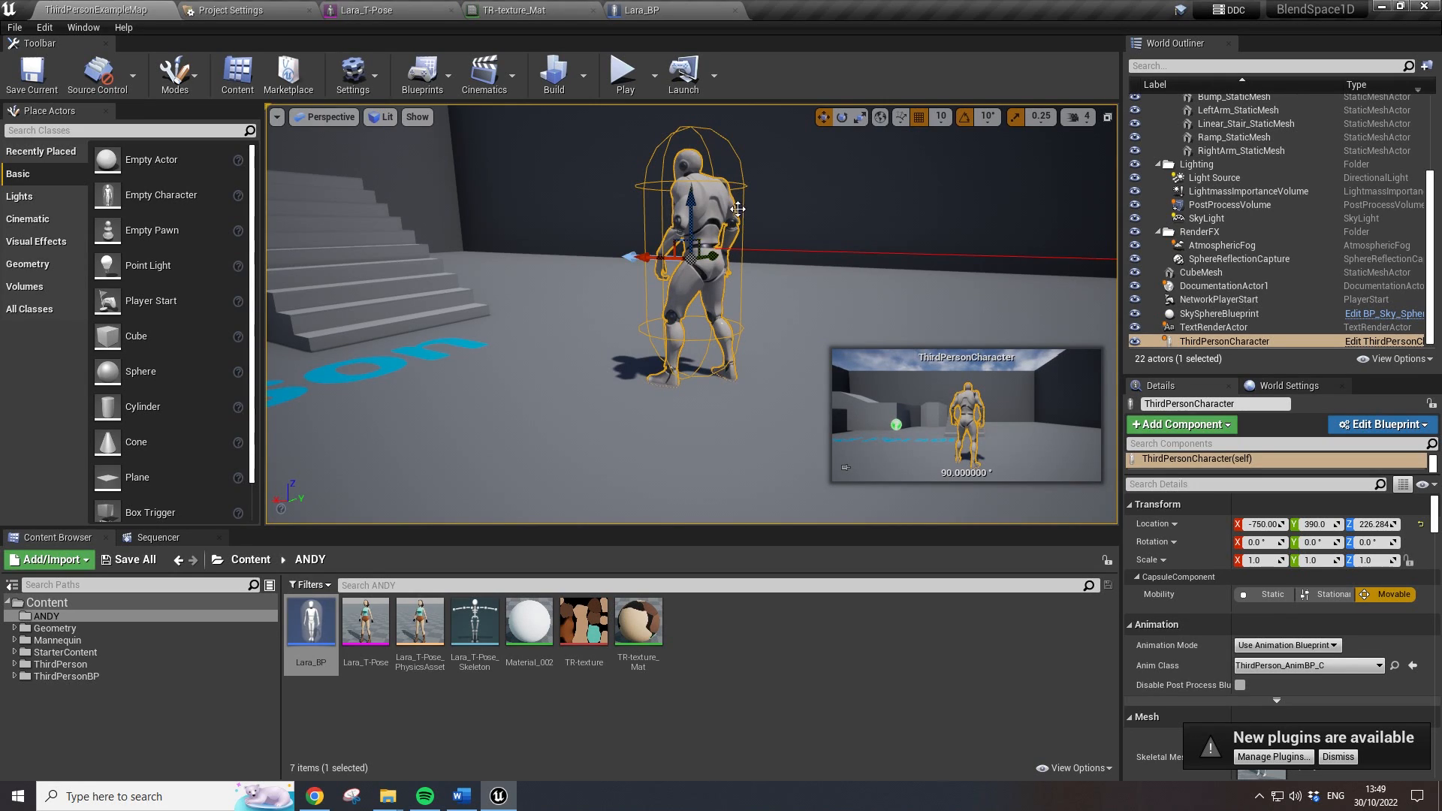
- Open Lara_BP, widen its component and detail areas for readability, and dismiss the new plugins notification
{"action": "double_click", "coordinate": [306, 637]}
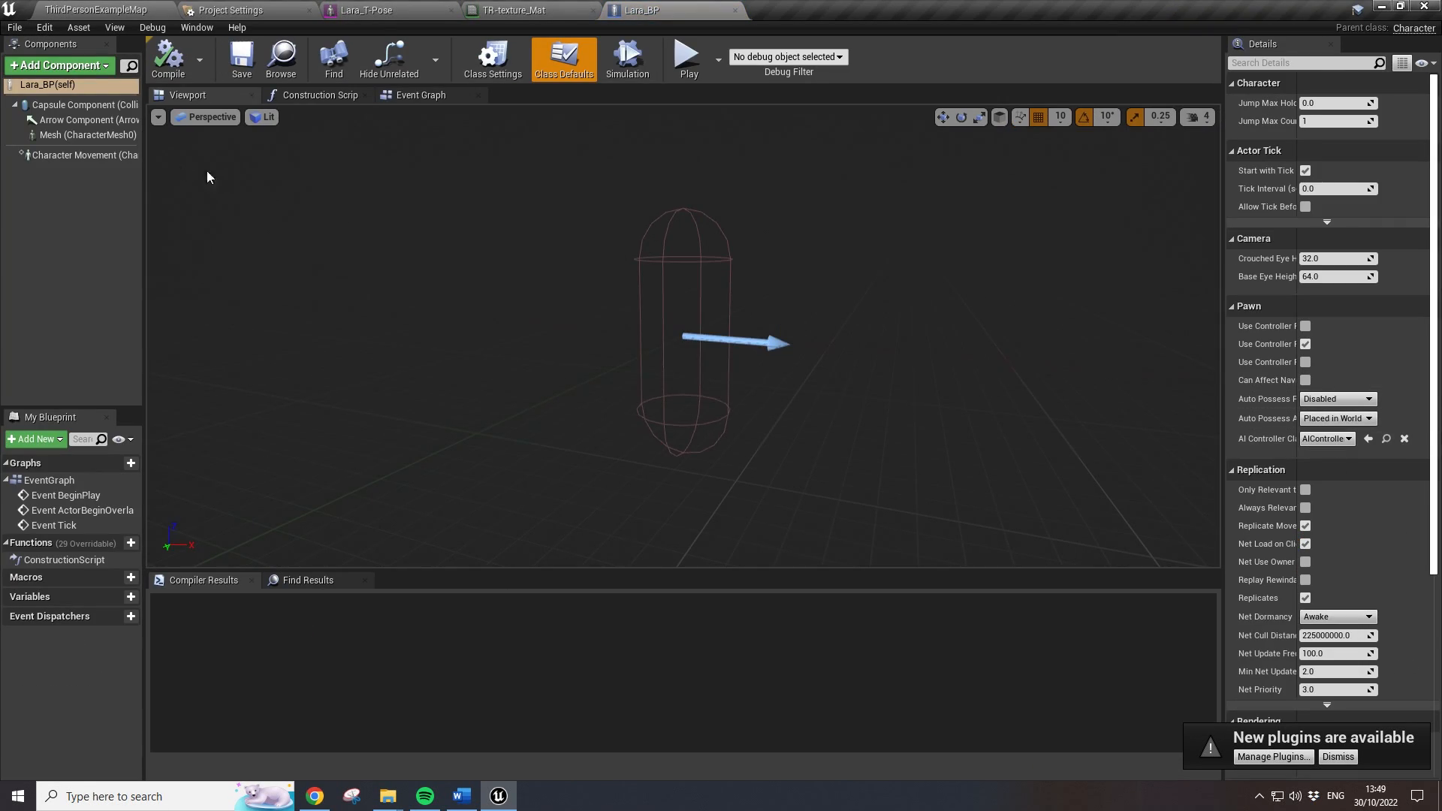
{"action": "left_click_drag", "start_coordinate": [144, 177], "coordinate": [395, 177]}
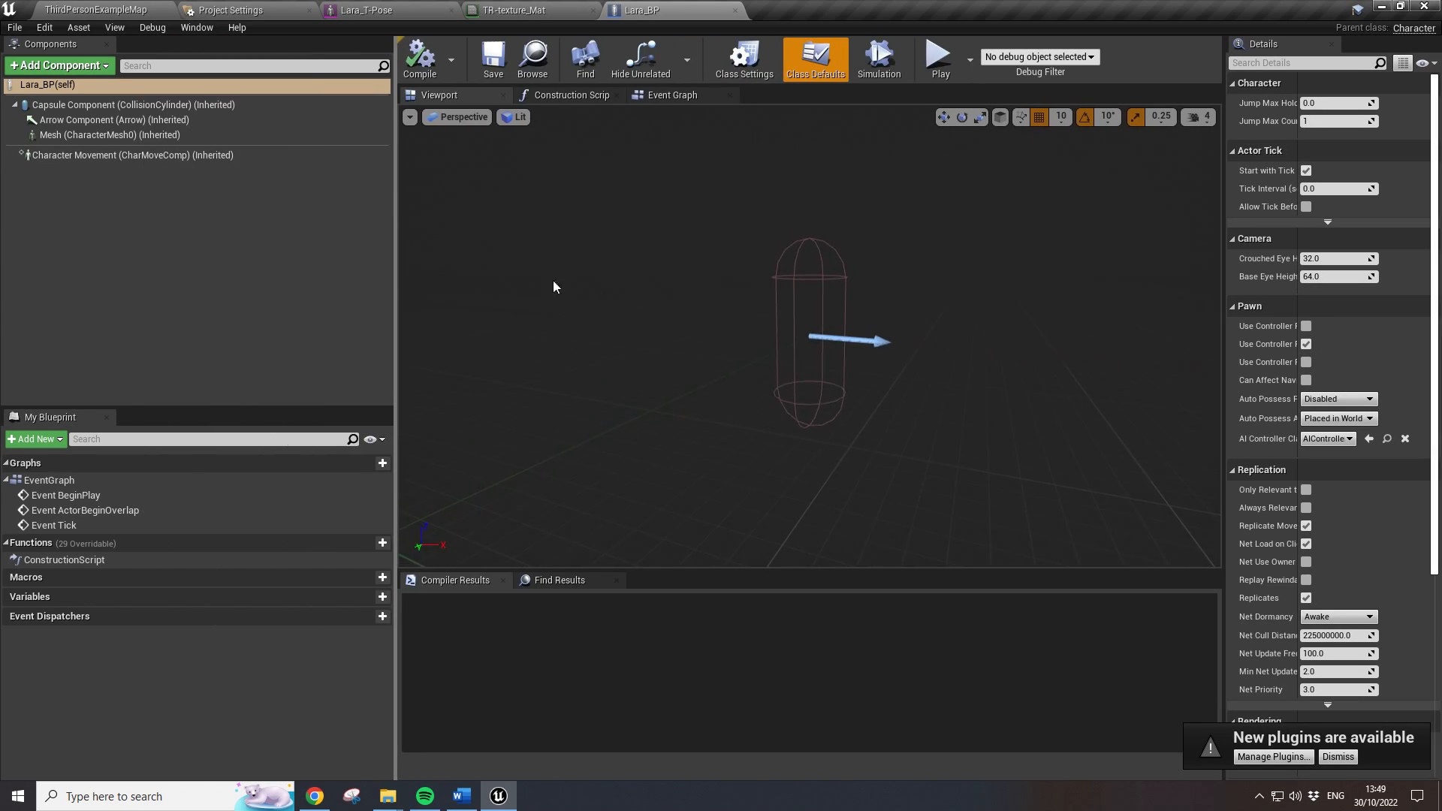
{"action": "left_click_drag", "start_coordinate": [395, 252], "coordinate": [315, 247]}
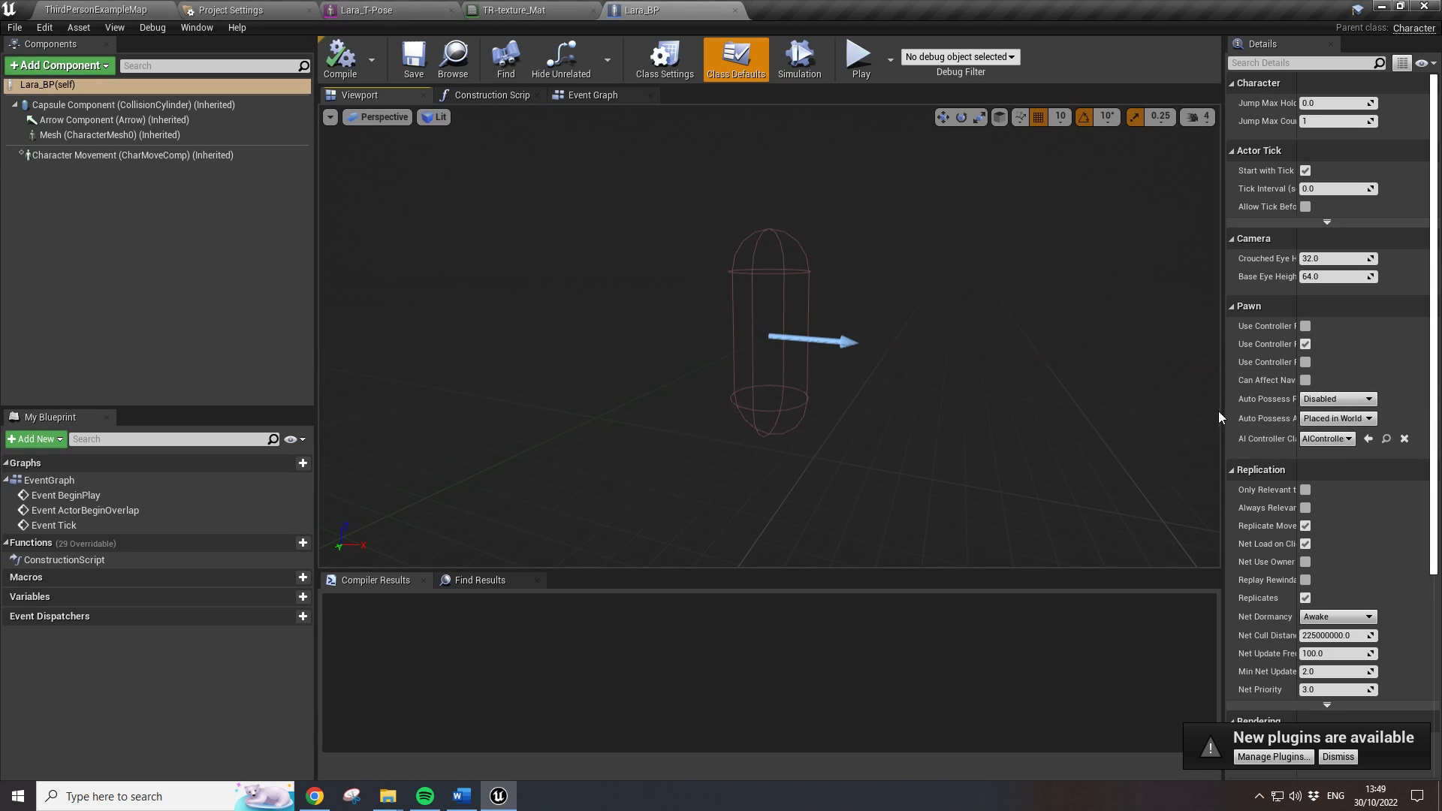
{"action": "left_click_drag", "start_coordinate": [1222, 410], "coordinate": [1101, 403]}
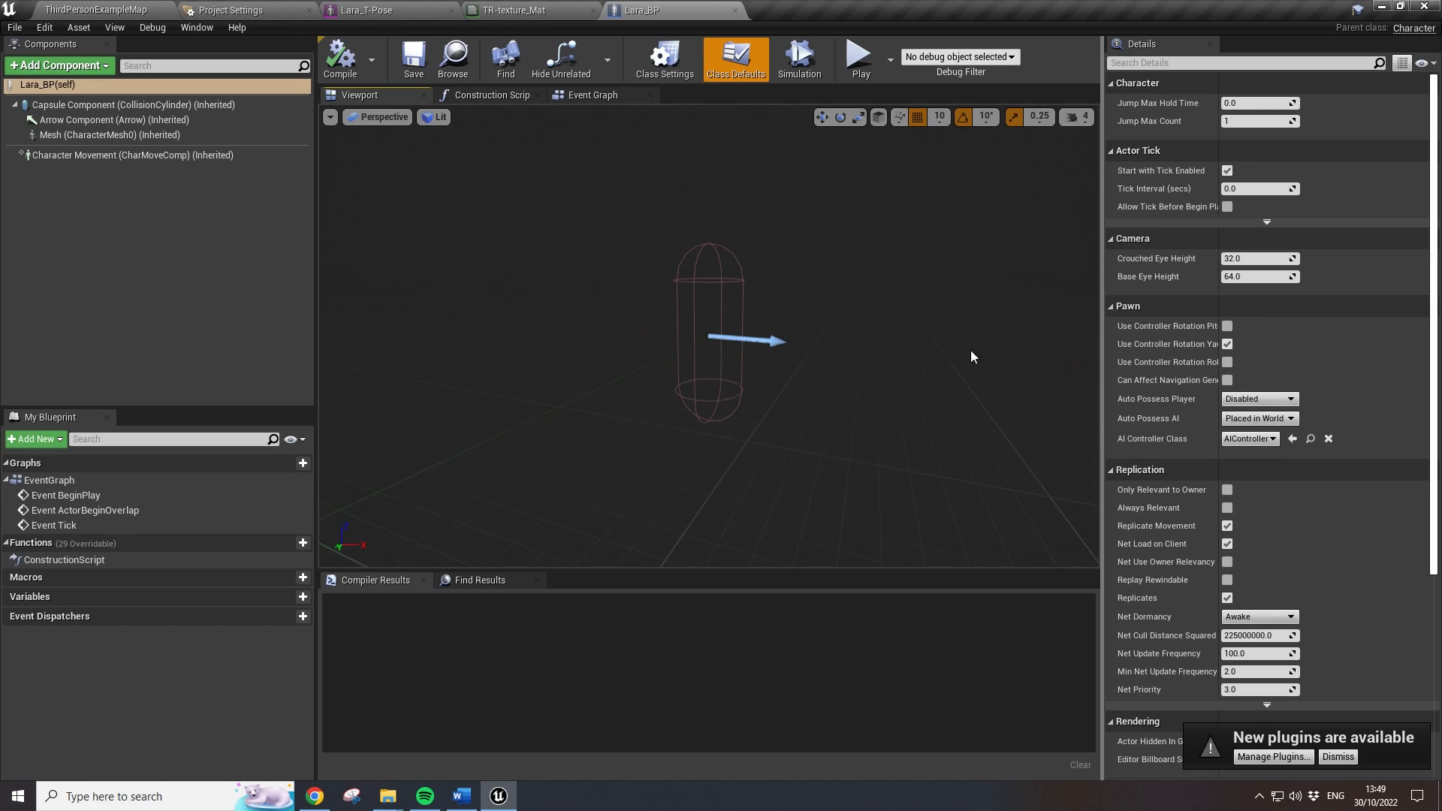
{"action": "left_click", "coordinate": [1337, 756]}
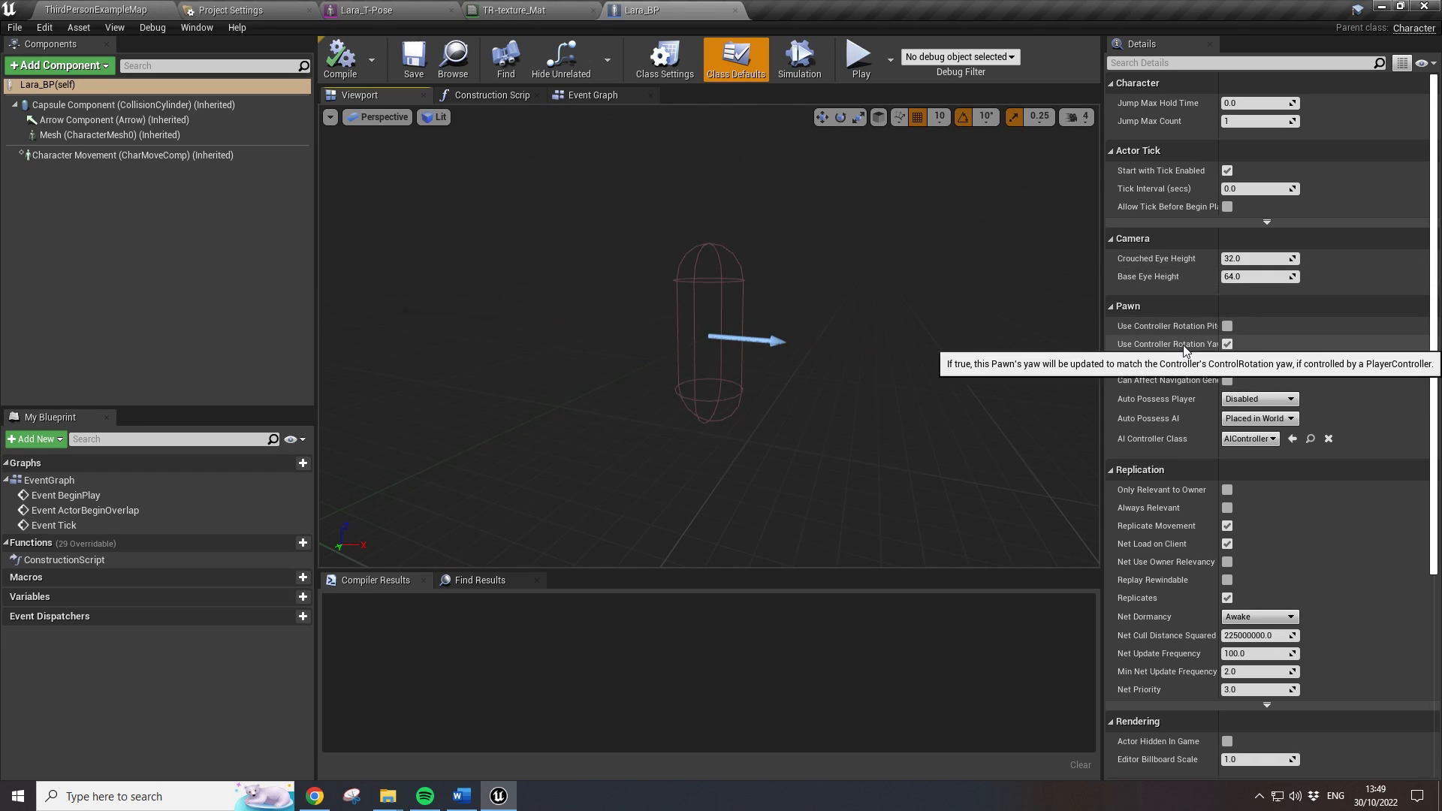
- Disable Use Controller Rotation Yaw in the Lara_BP class defaults and view the Character Movement component's properties
{"action": "left_click", "coordinate": [1227, 344]}
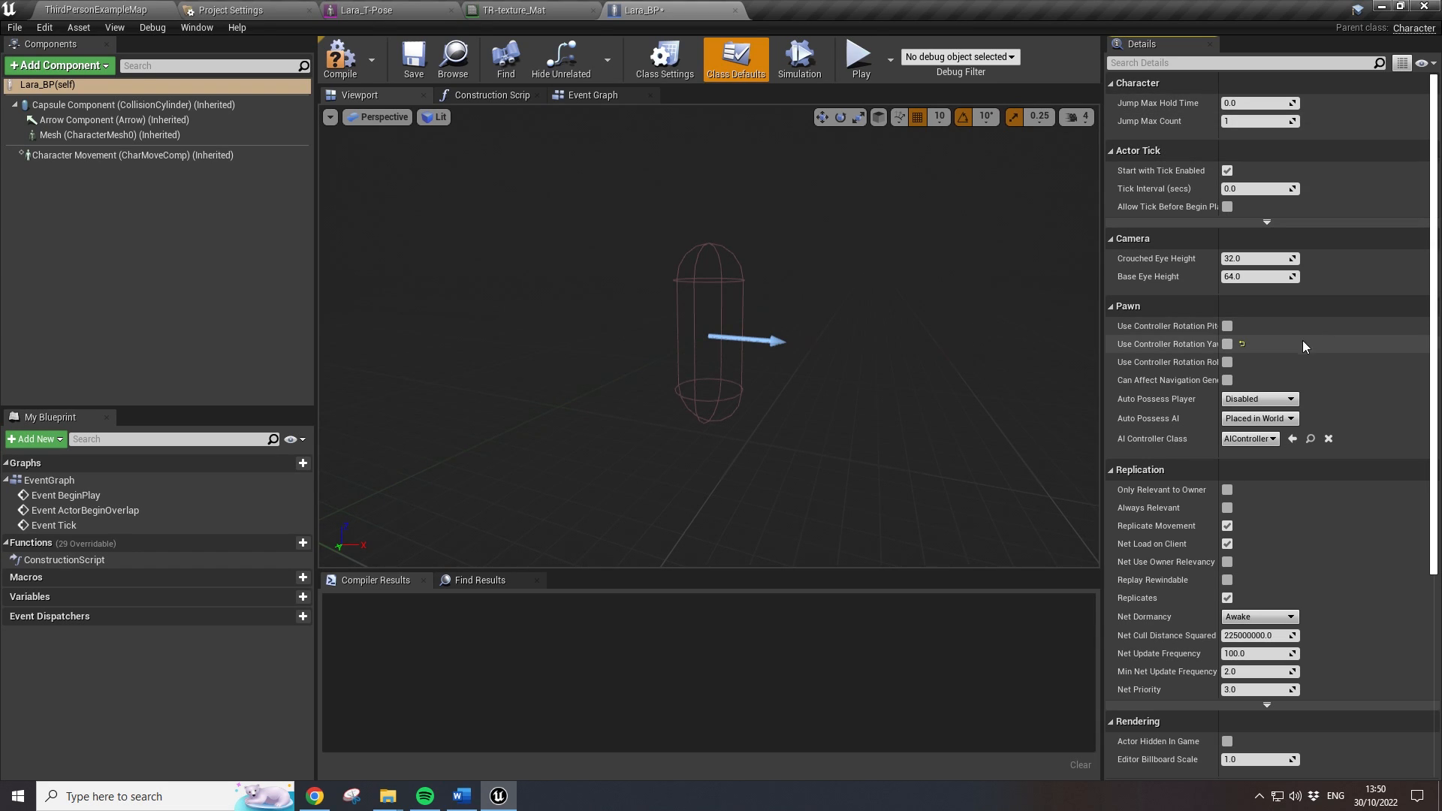
{"action": "left_click", "coordinate": [174, 155]}
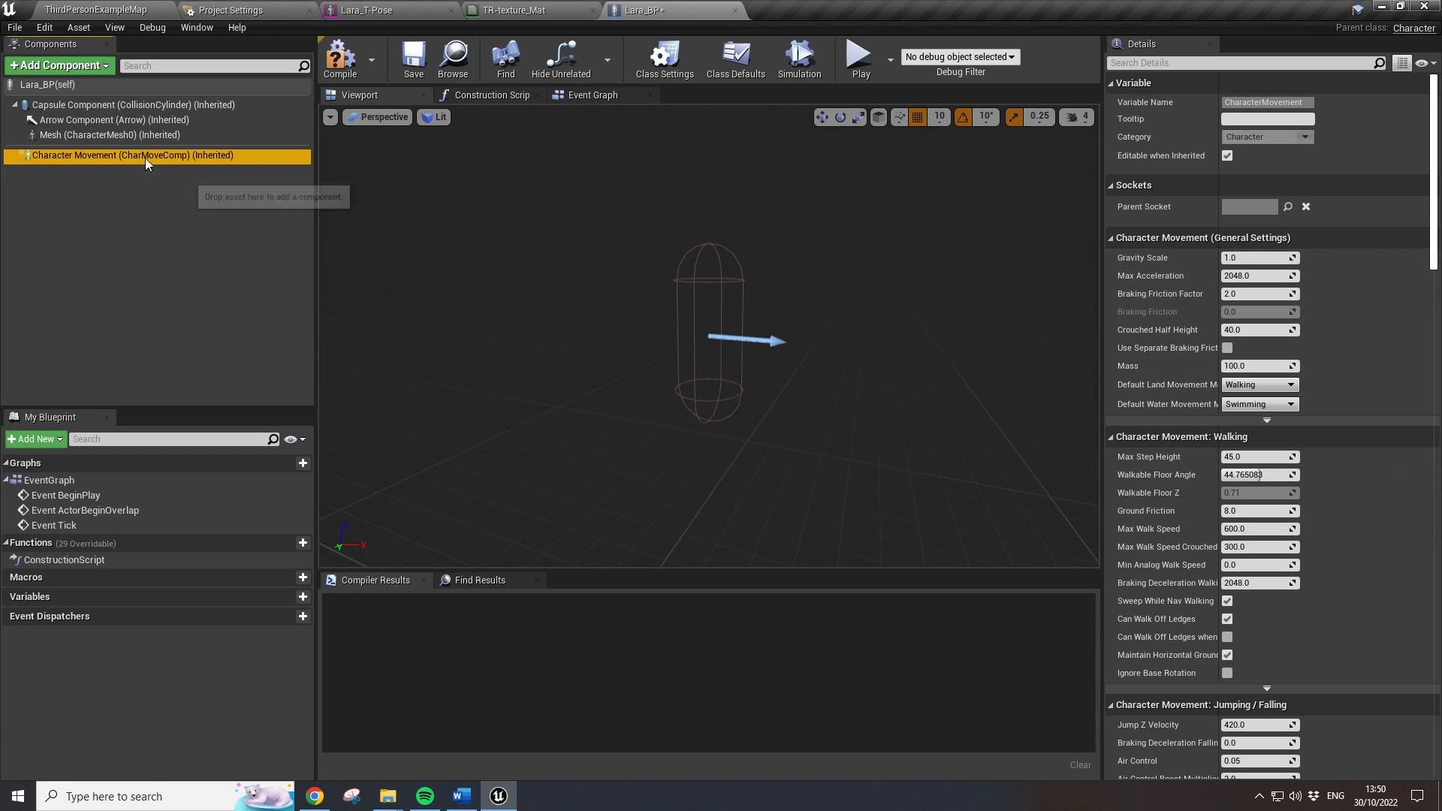
- Assign Lara_T-Pose as the Skeletal Mesh of the blueprint's inherited Mesh component
{"action": "left_click", "coordinate": [43, 85]}
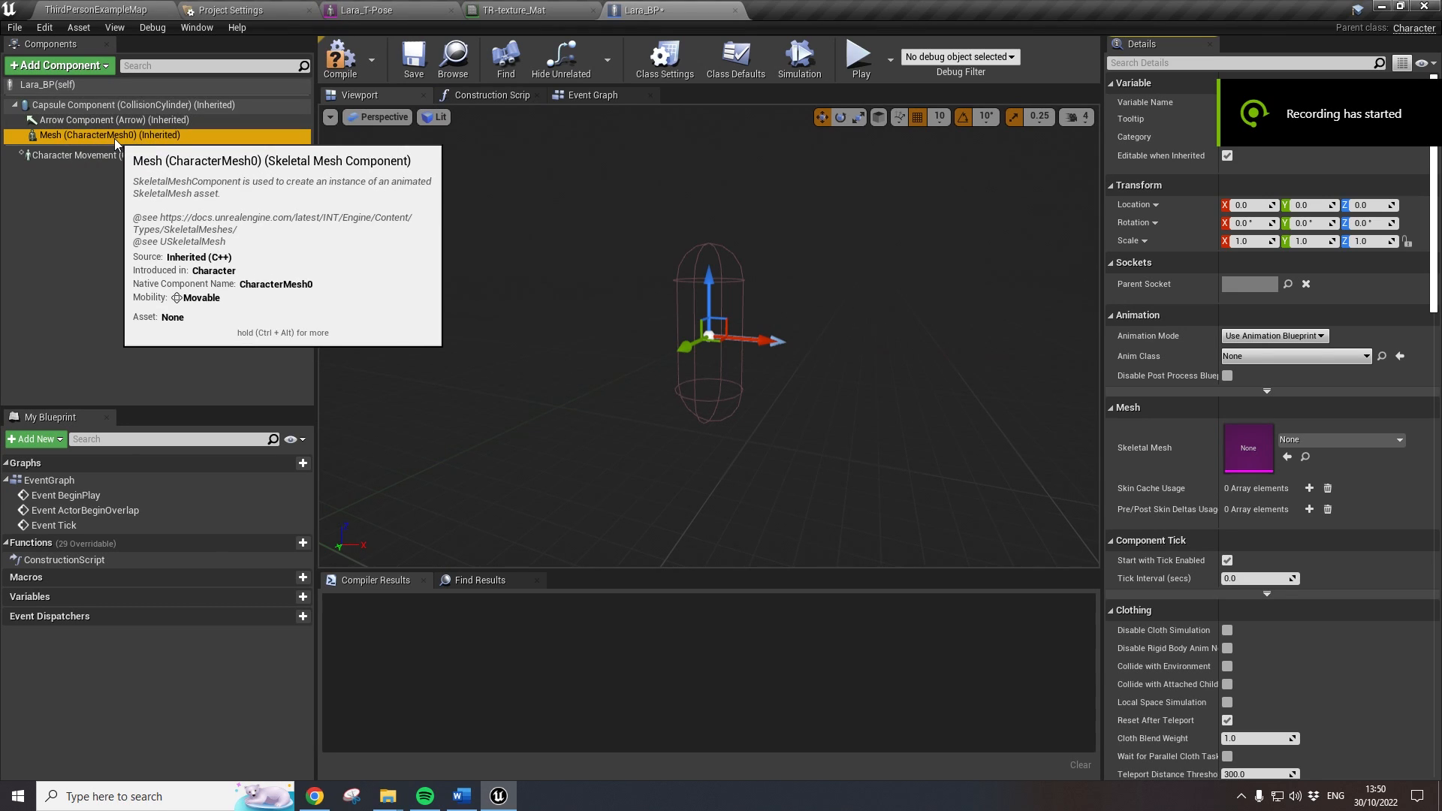
{"action": "left_click", "coordinate": [1399, 440]}
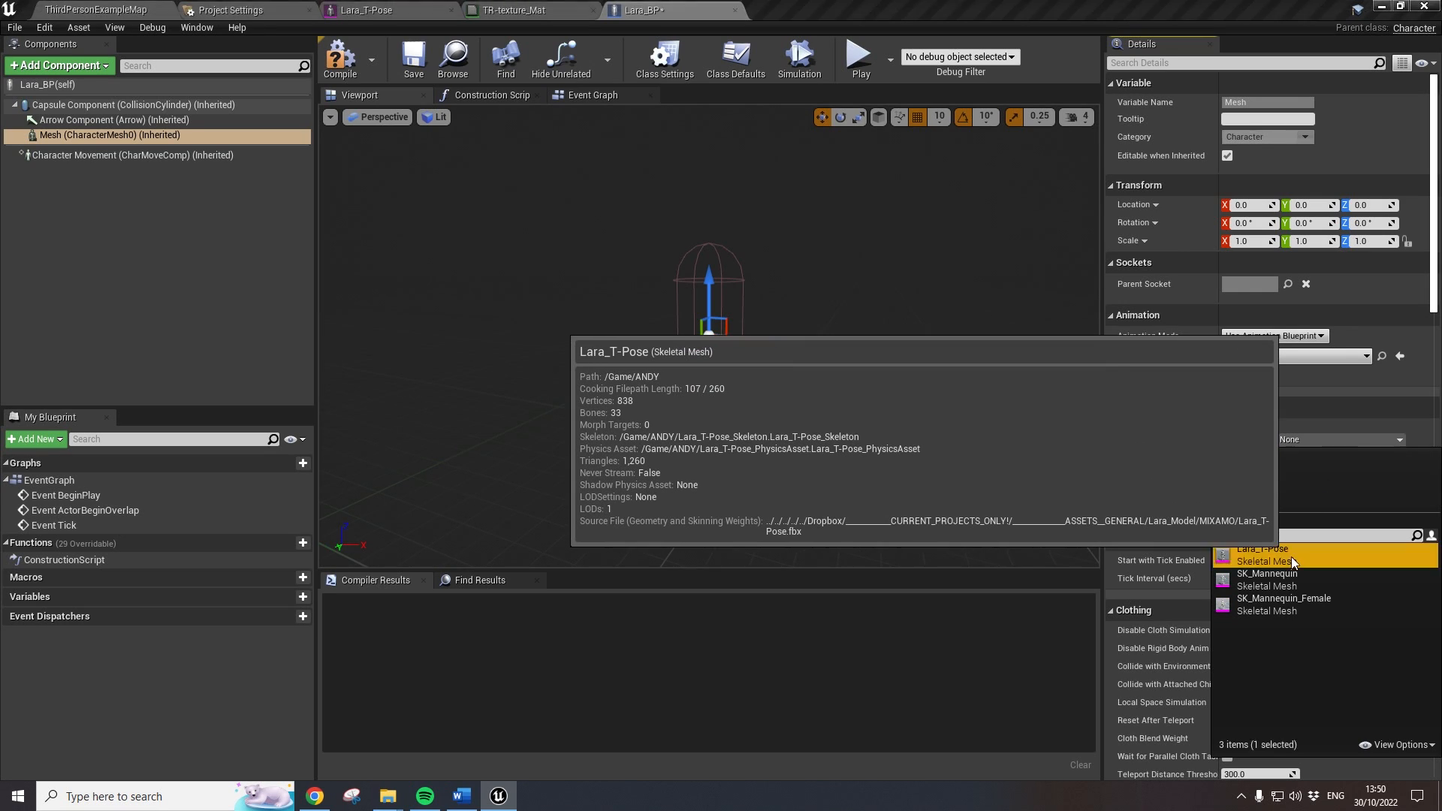
{"action": "left_click", "coordinate": [1291, 556]}
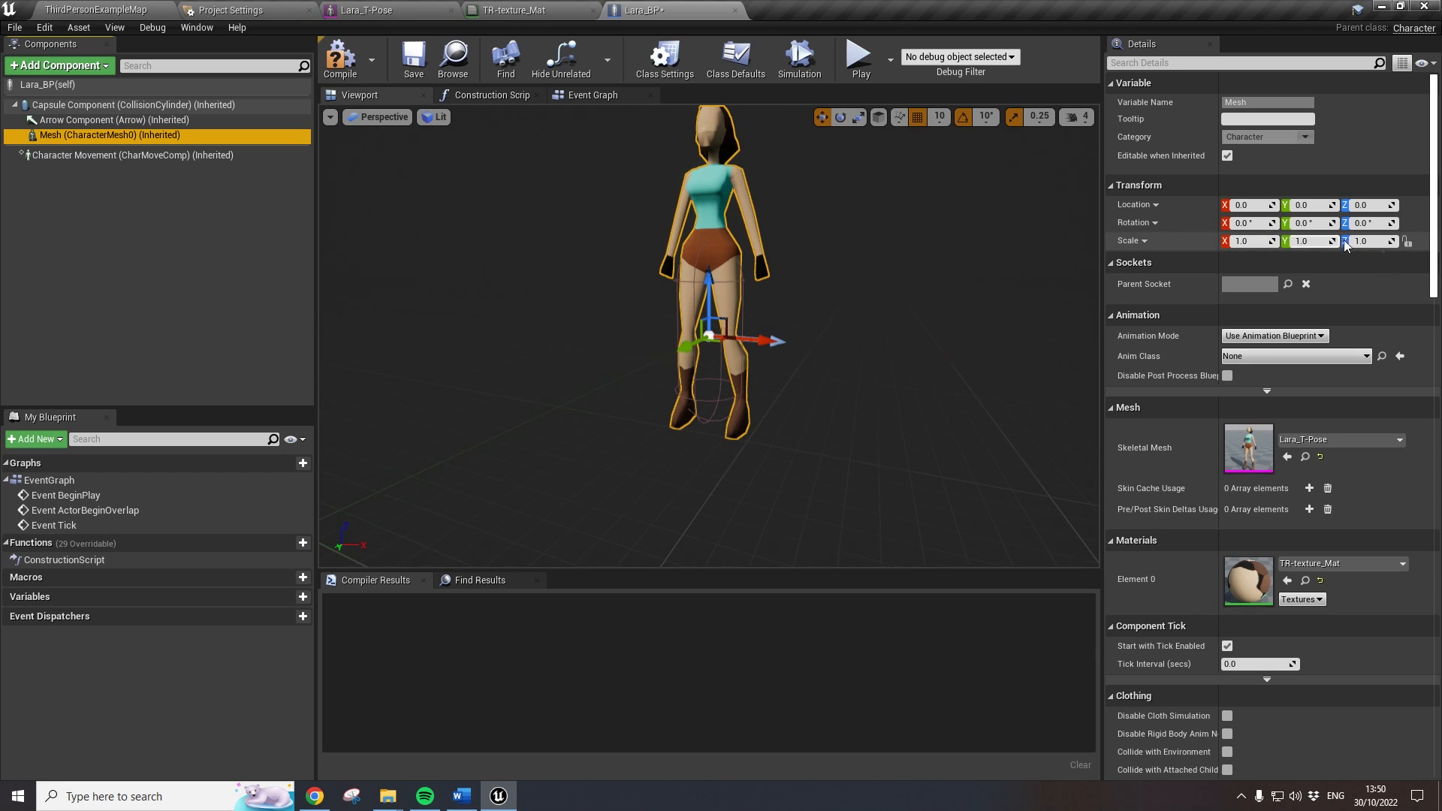
- Compare the character mesh with the collision capsule and set the Mesh component's Z location to -90
{"action": "left_click", "coordinate": [732, 404]}
{"action": "left_click_drag", "start_coordinate": [677, 324], "coordinate": [740, 324], "text": "alt"}
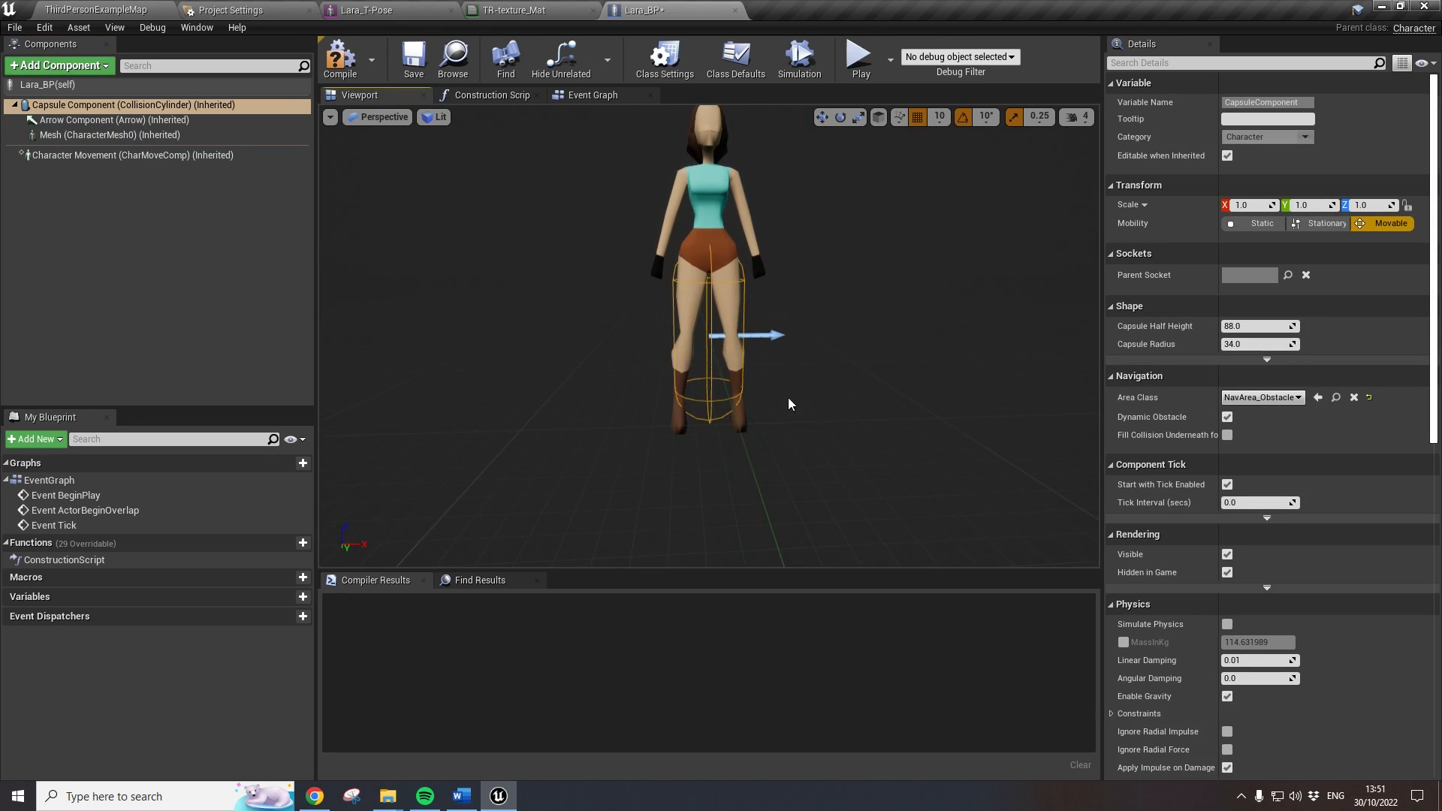
{"action": "left_click_drag", "start_coordinate": [784, 392], "coordinate": [807, 327], "text": "alt"}
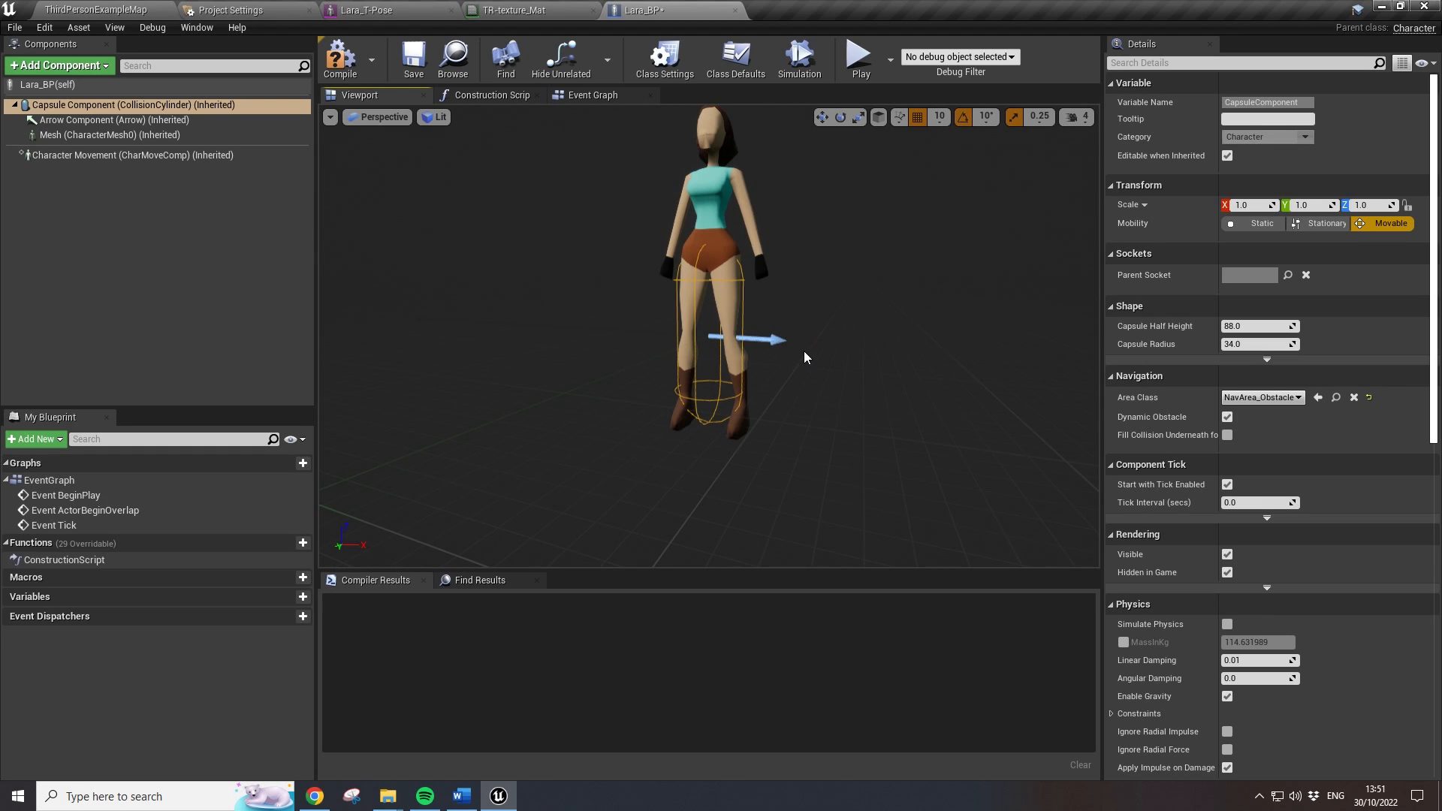
{"action": "left_click", "coordinate": [760, 235]}
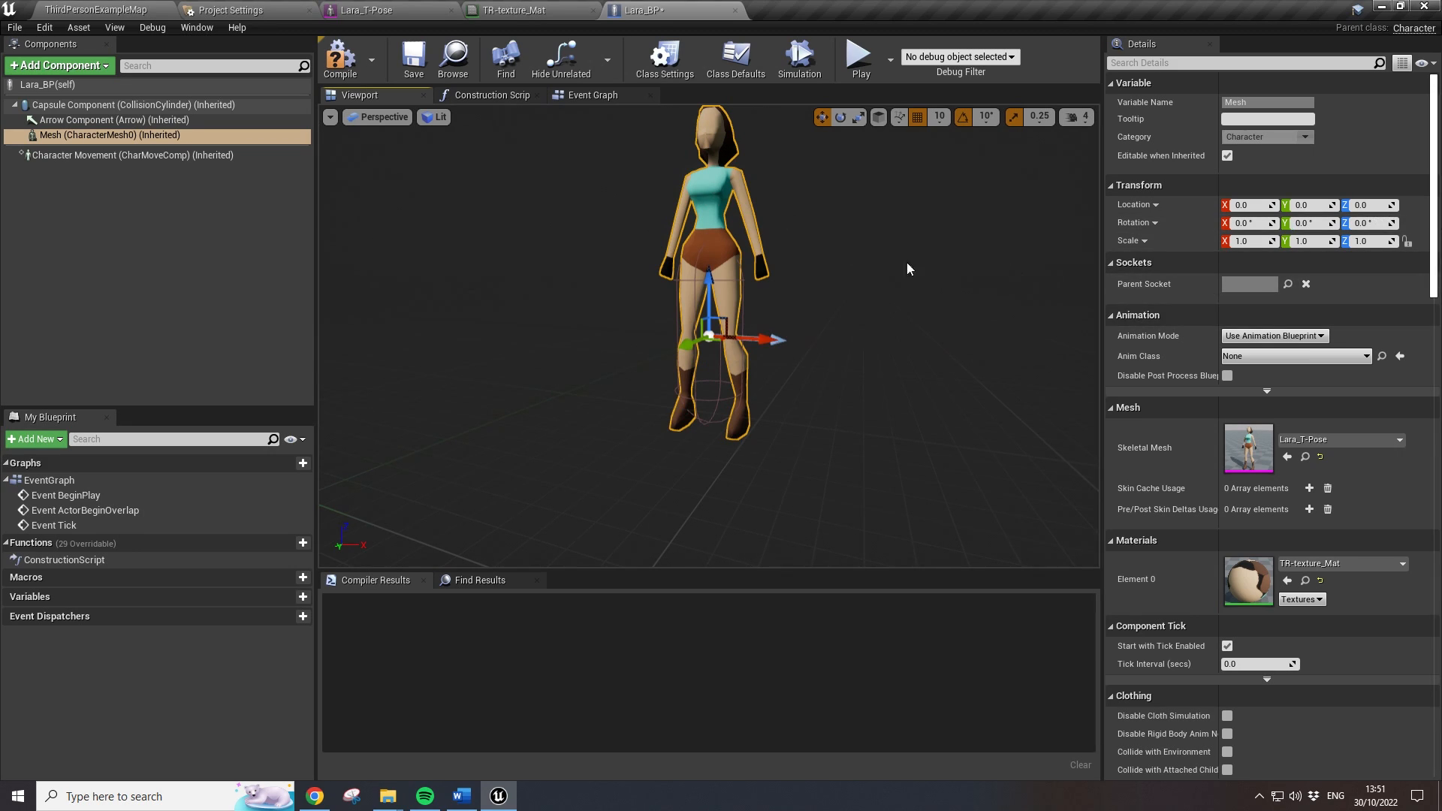
{"action": "left_click", "coordinate": [1366, 206]}
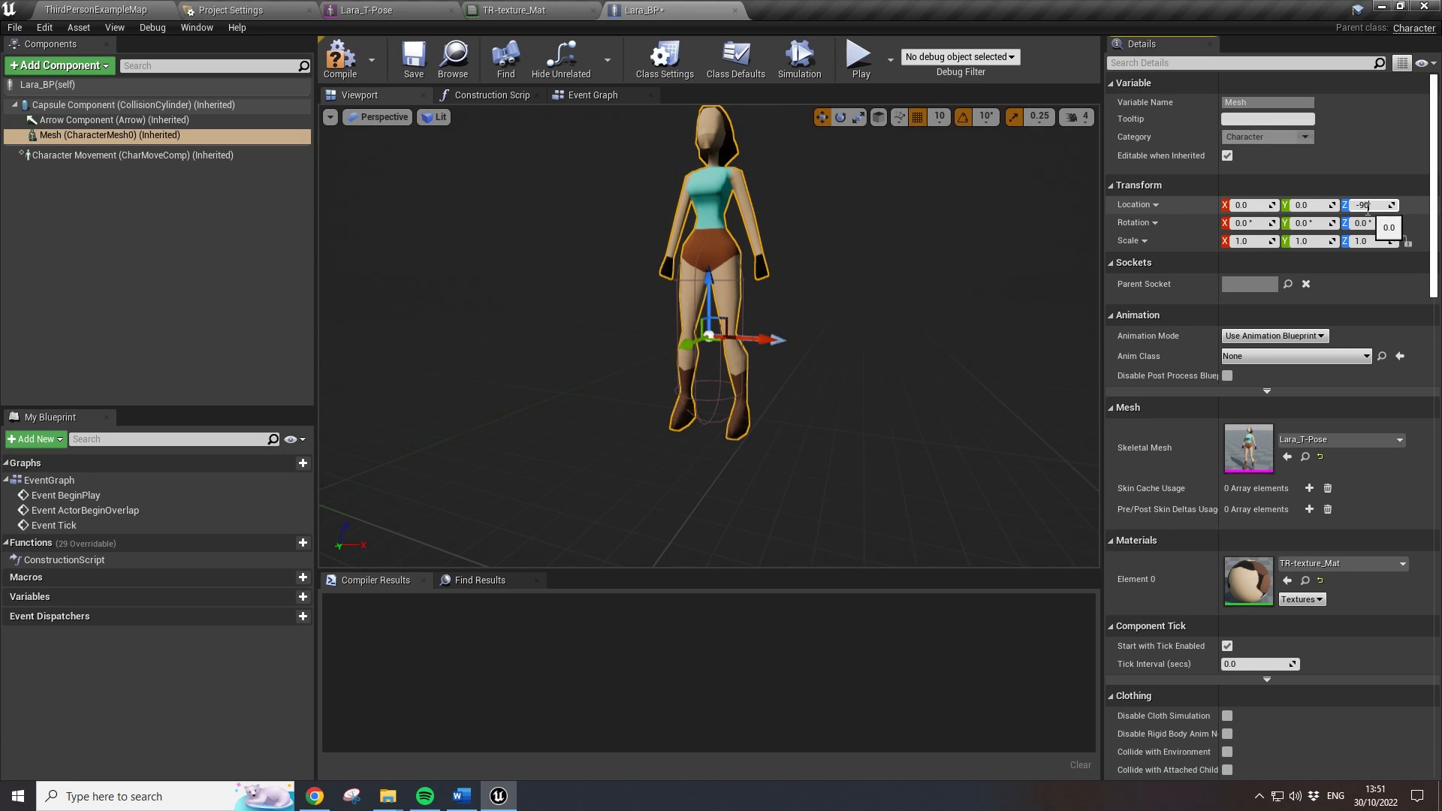
{"action": "type", "text": "-90"}
{"action": "key", "text": "Return"}
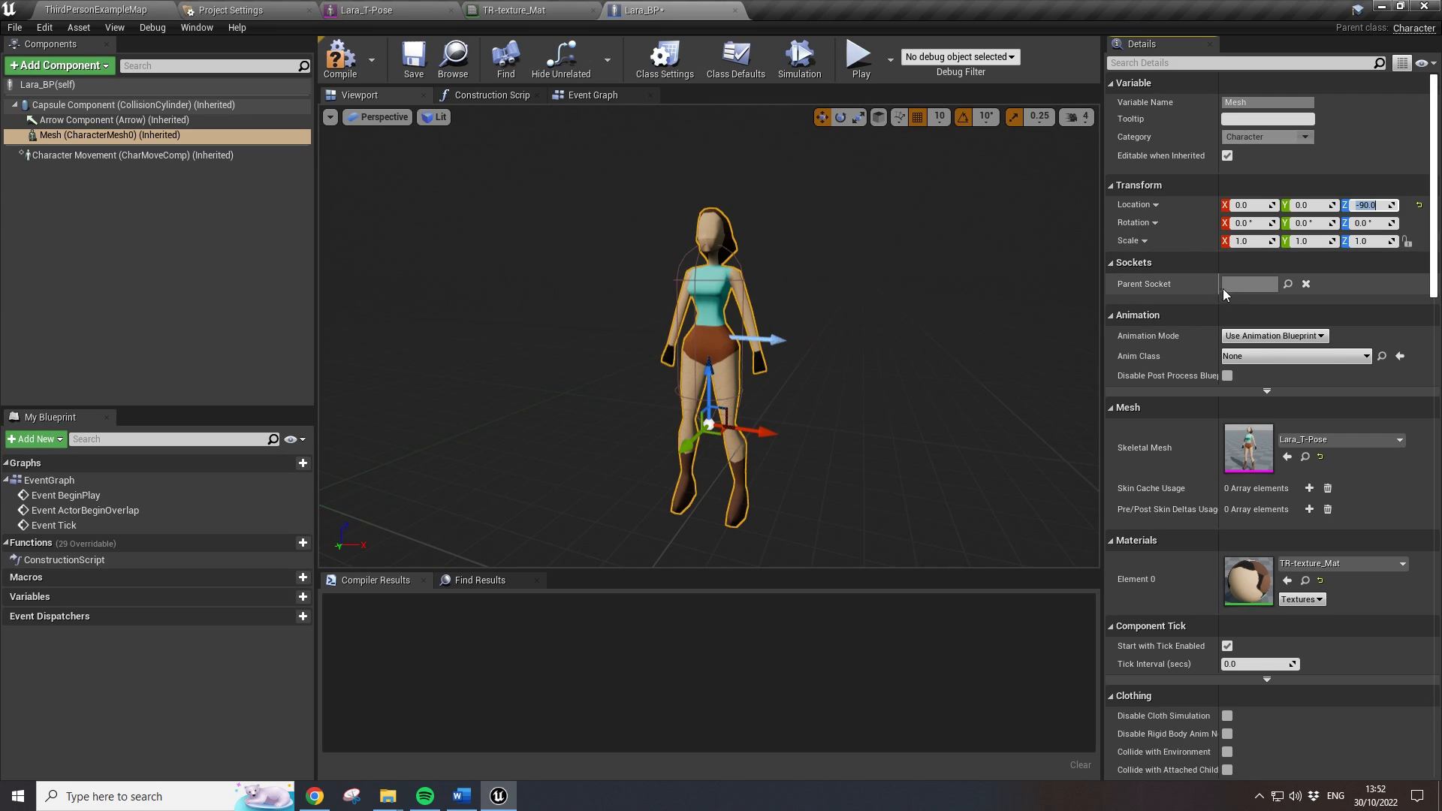
- Rotate the Mesh component to -90 degrees on Z and check that it faces along the arrow
{"action": "left_click", "coordinate": [1379, 223]}
{"action": "key", "text": "BackSpace"}
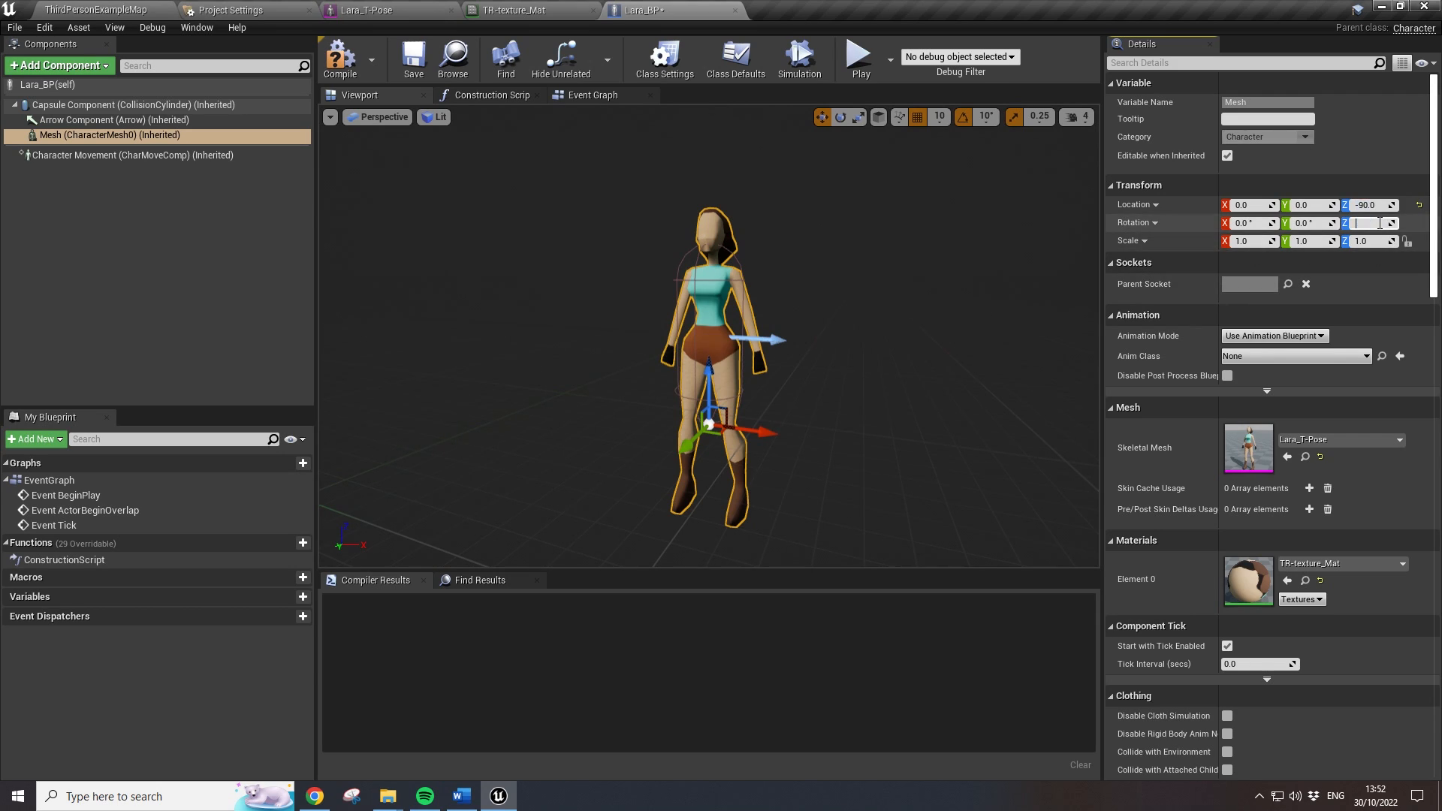
{"action": "type", "text": "-90"}
{"action": "key", "text": "Return"}
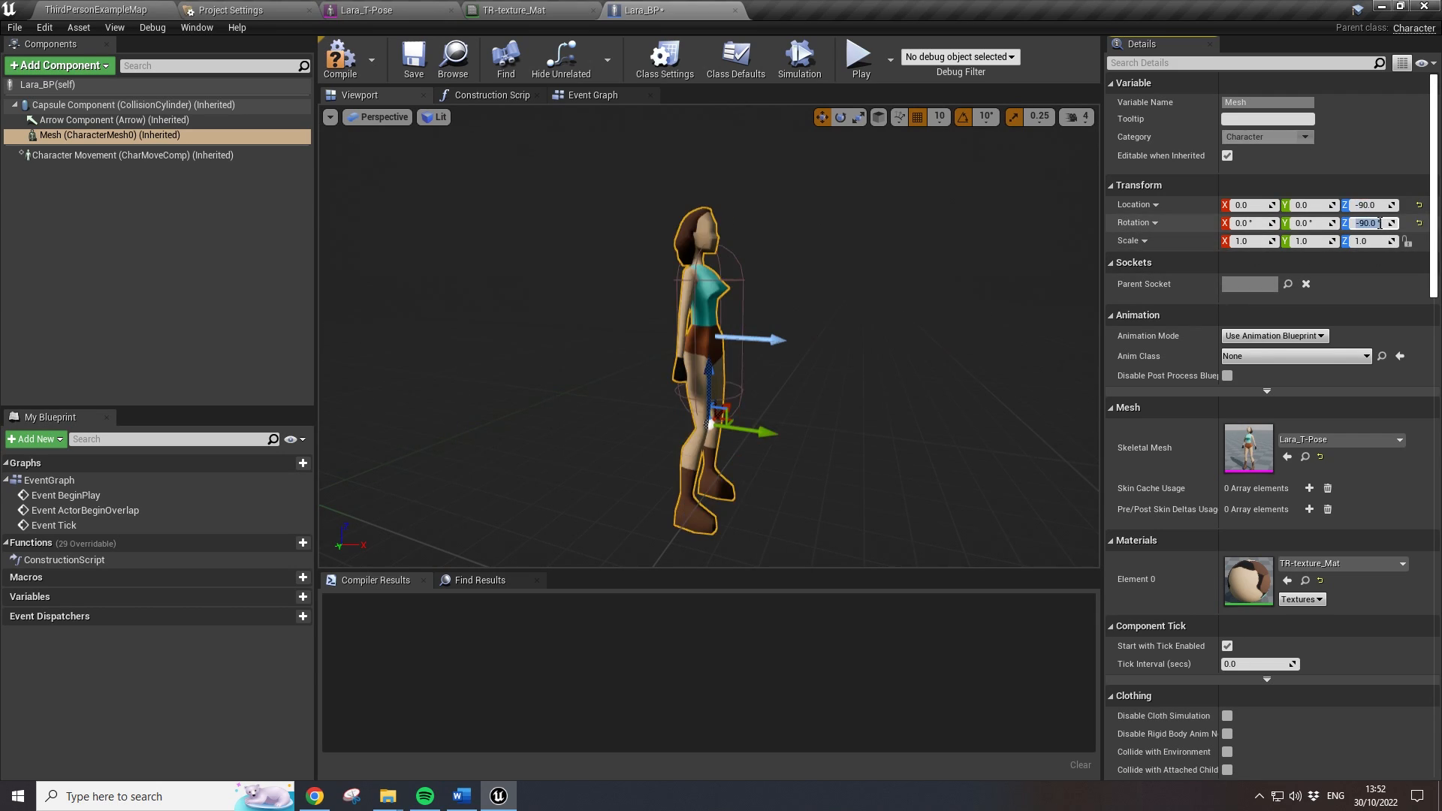
{"action": "left_click_drag", "start_coordinate": [840, 467], "coordinate": [751, 458], "text": "alt"}
{"action": "scroll", "coordinate": [855, 451], "scroll_direction": "up", "scroll_amount": 8}
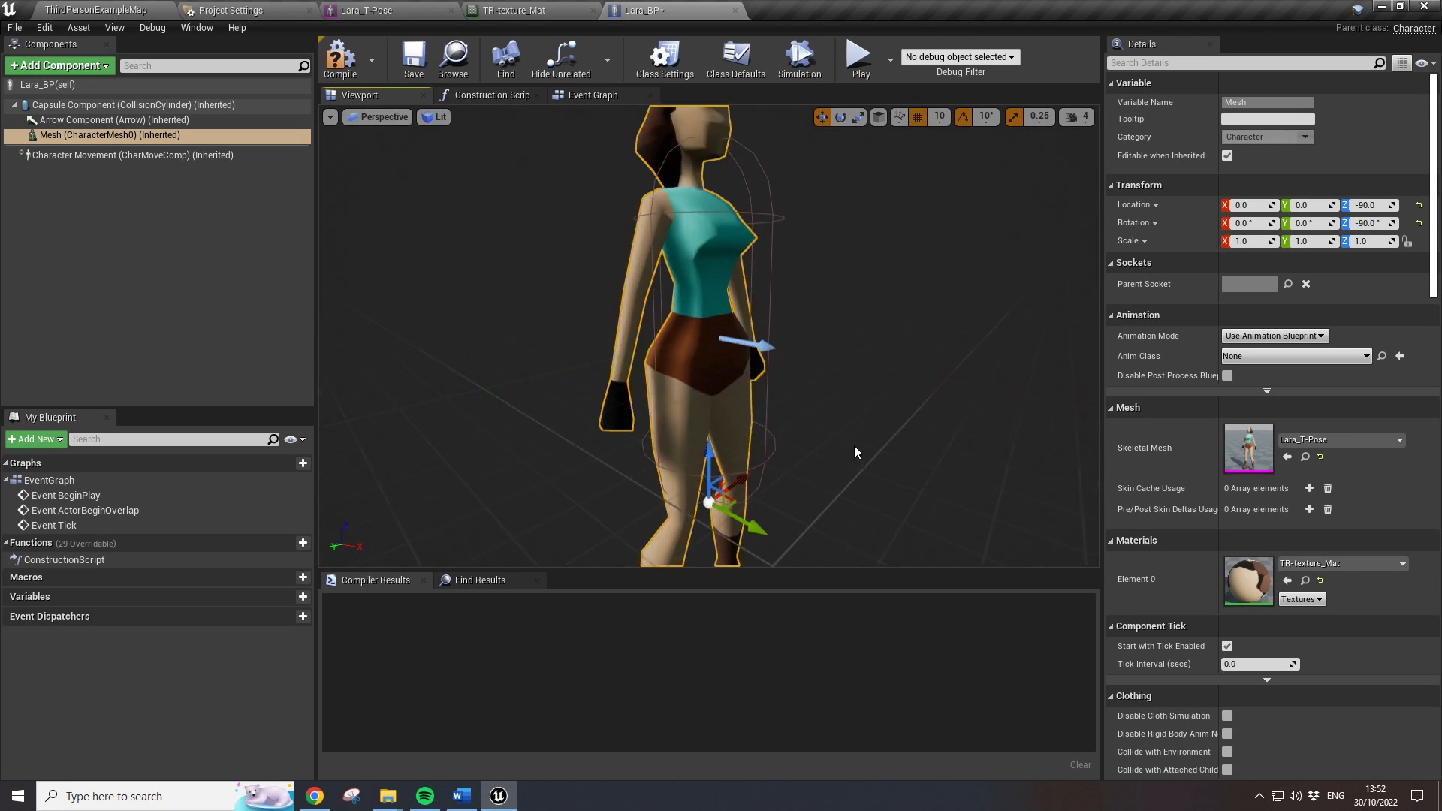
{"action": "scroll", "coordinate": [898, 368], "scroll_direction": "down", "scroll_amount": 8}
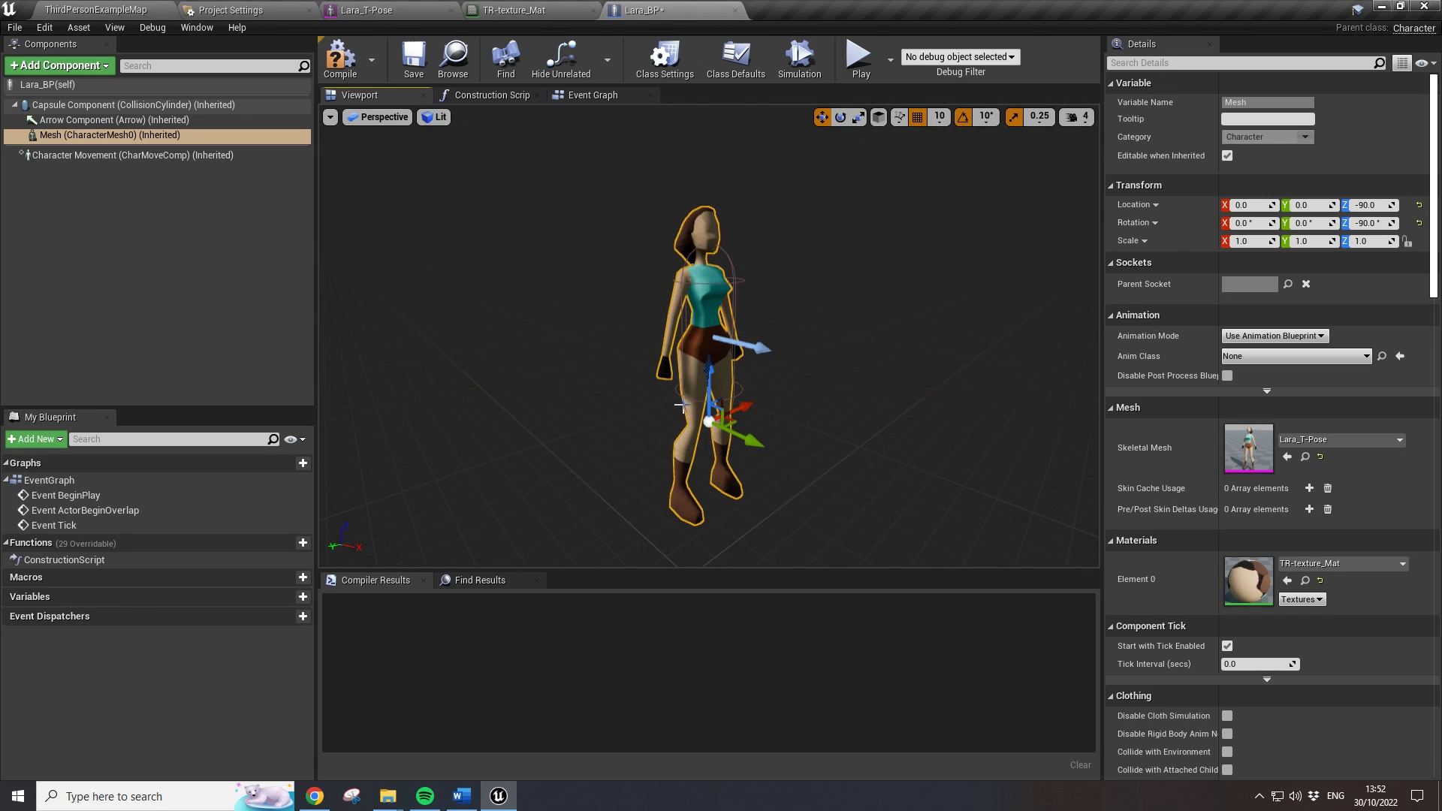
- Scale the Mesh component uniformly to 0.75 in the viewport
{"action": "key", "text": "r"}
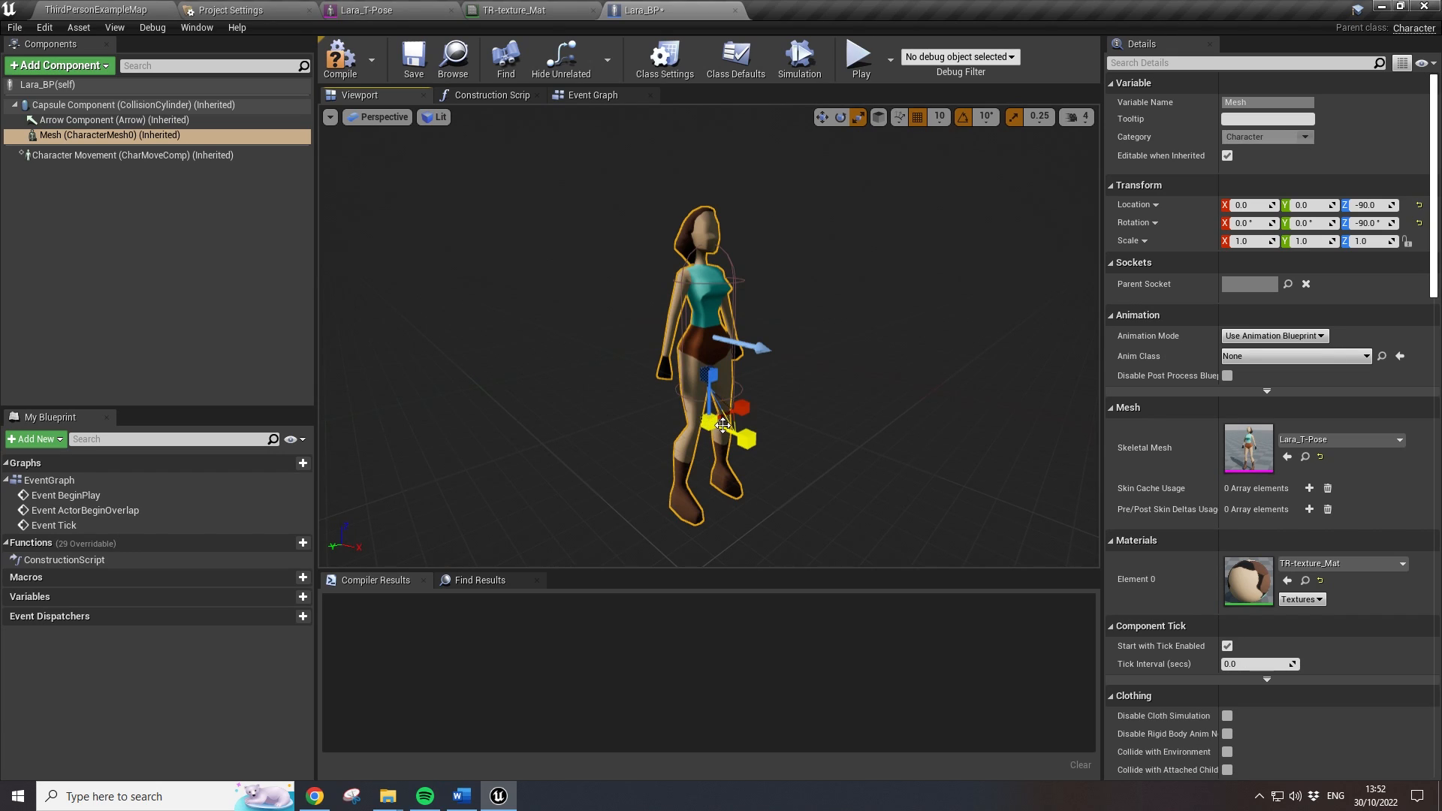
{"action": "key", "text": "e"}
{"action": "key", "text": "r"}
{"action": "left_click_drag", "start_coordinate": [708, 422], "coordinate": [773, 381]}
{"action": "scroll", "coordinate": [698, 409], "scroll_direction": "up", "scroll_amount": 2}
{"action": "scroll", "coordinate": [709, 414], "scroll_direction": "down", "scroll_amount": 1}
{"action": "left_click_drag", "start_coordinate": [728, 468], "coordinate": [750, 468], "text": "alt"}
- Raise the Mesh component vertically to a Z location of -20
{"action": "key", "text": "w"}
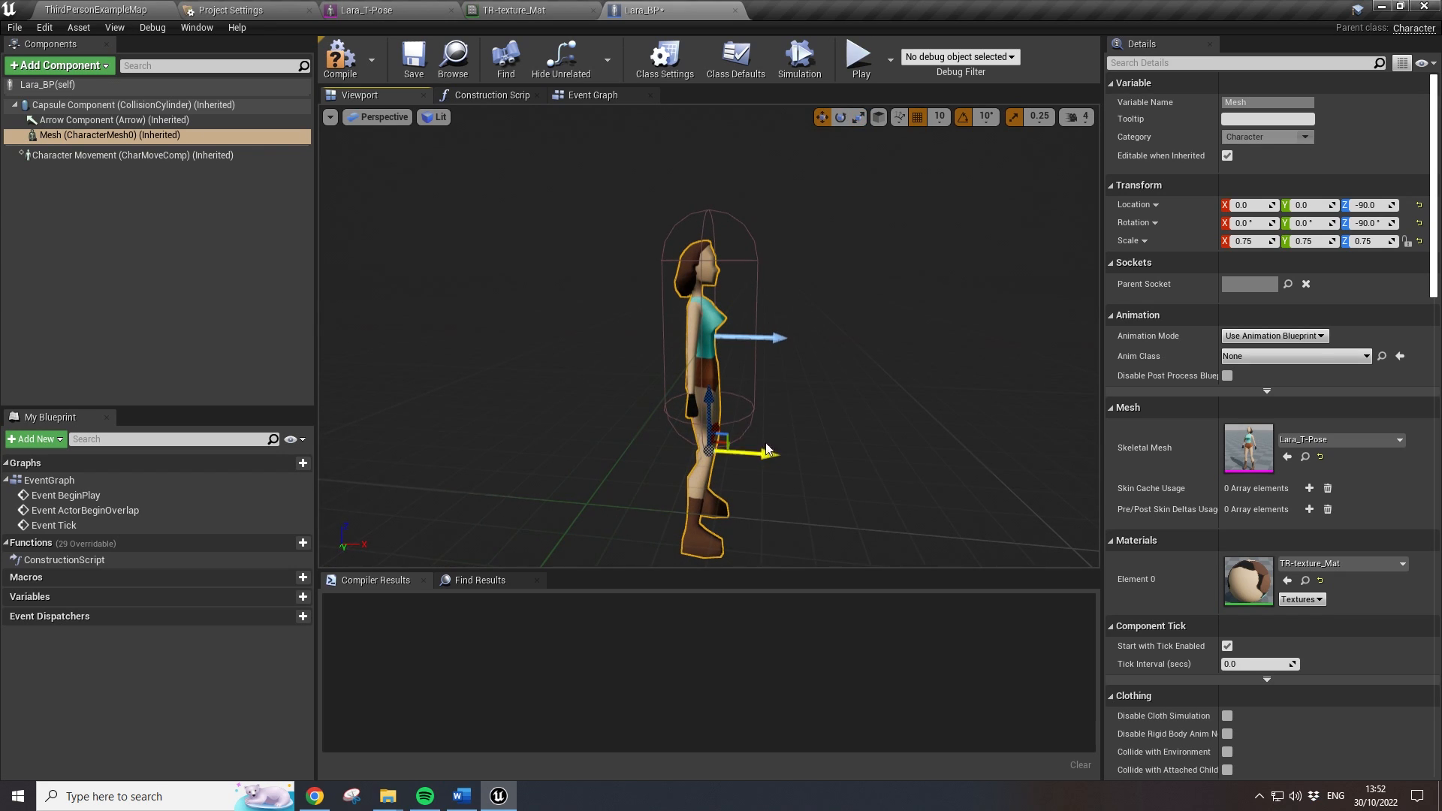
{"action": "left_click_drag", "start_coordinate": [709, 413], "coordinate": [708, 325]}
{"action": "left_click_drag", "start_coordinate": [695, 268], "coordinate": [511, 270], "text": "alt"}
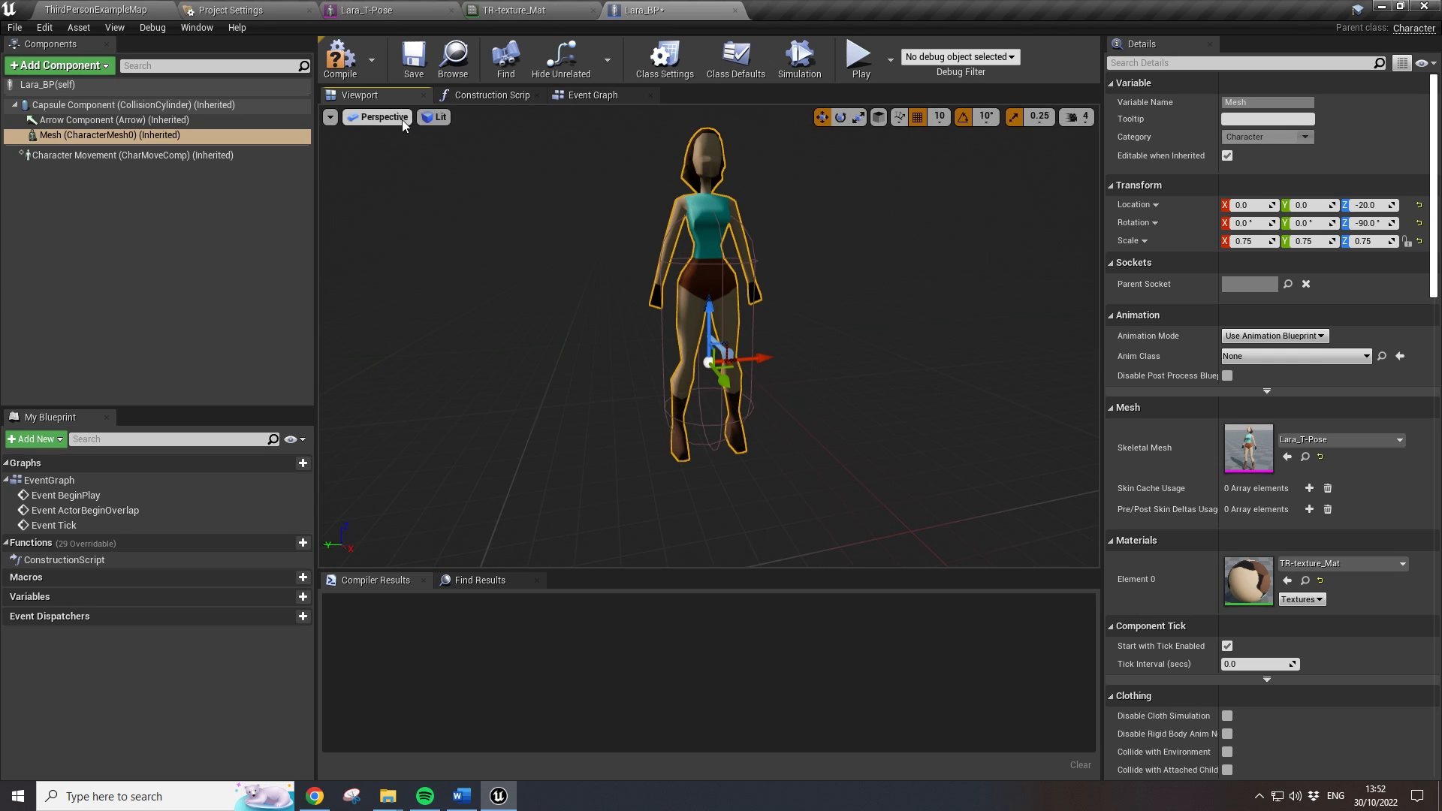
- Compare the character mesh with the collision capsule in the Top and Front orthographic views
{"action": "left_click", "coordinate": [395, 118]}
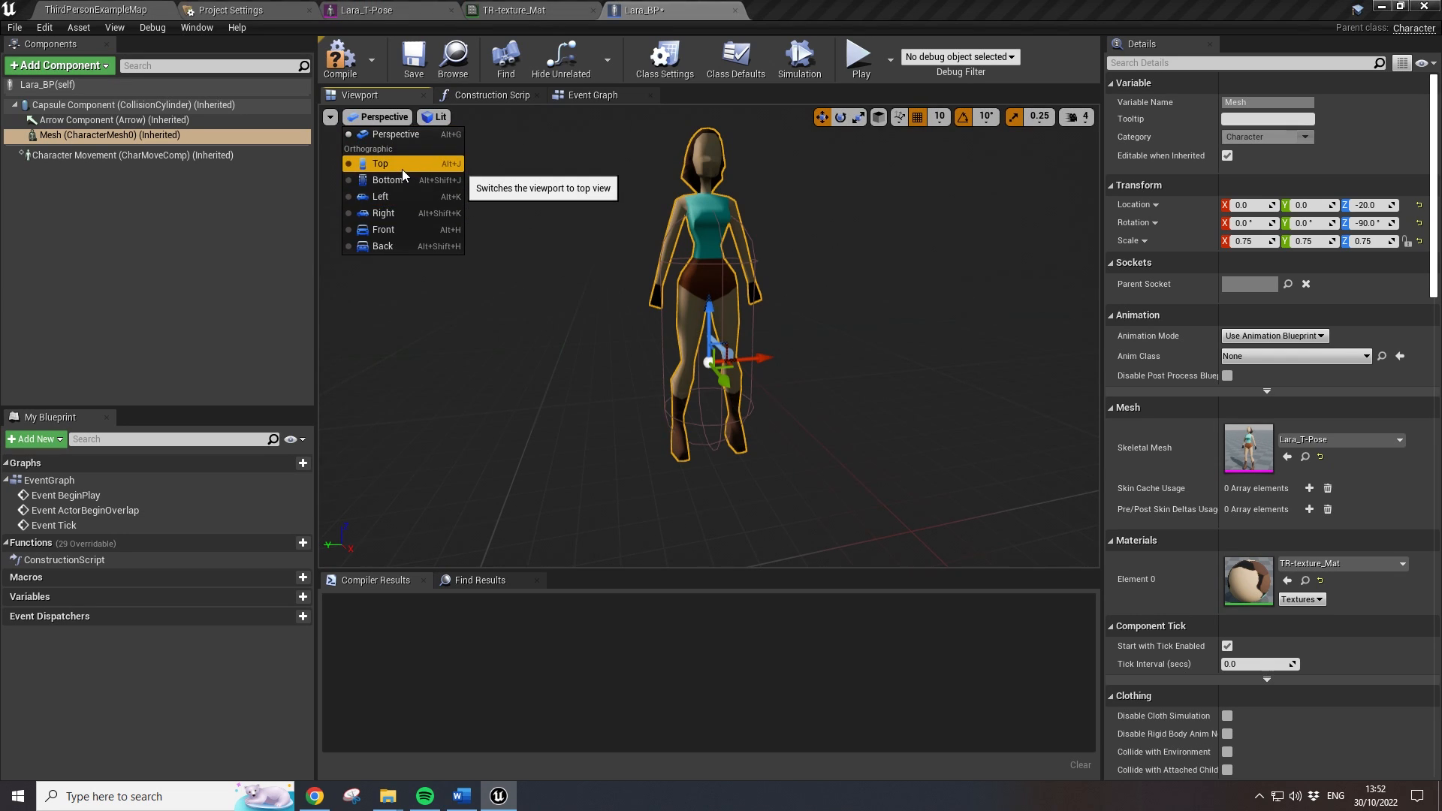
{"action": "left_click", "coordinate": [404, 167]}
{"action": "scroll", "coordinate": [797, 335], "scroll_direction": "up", "scroll_amount": 4}
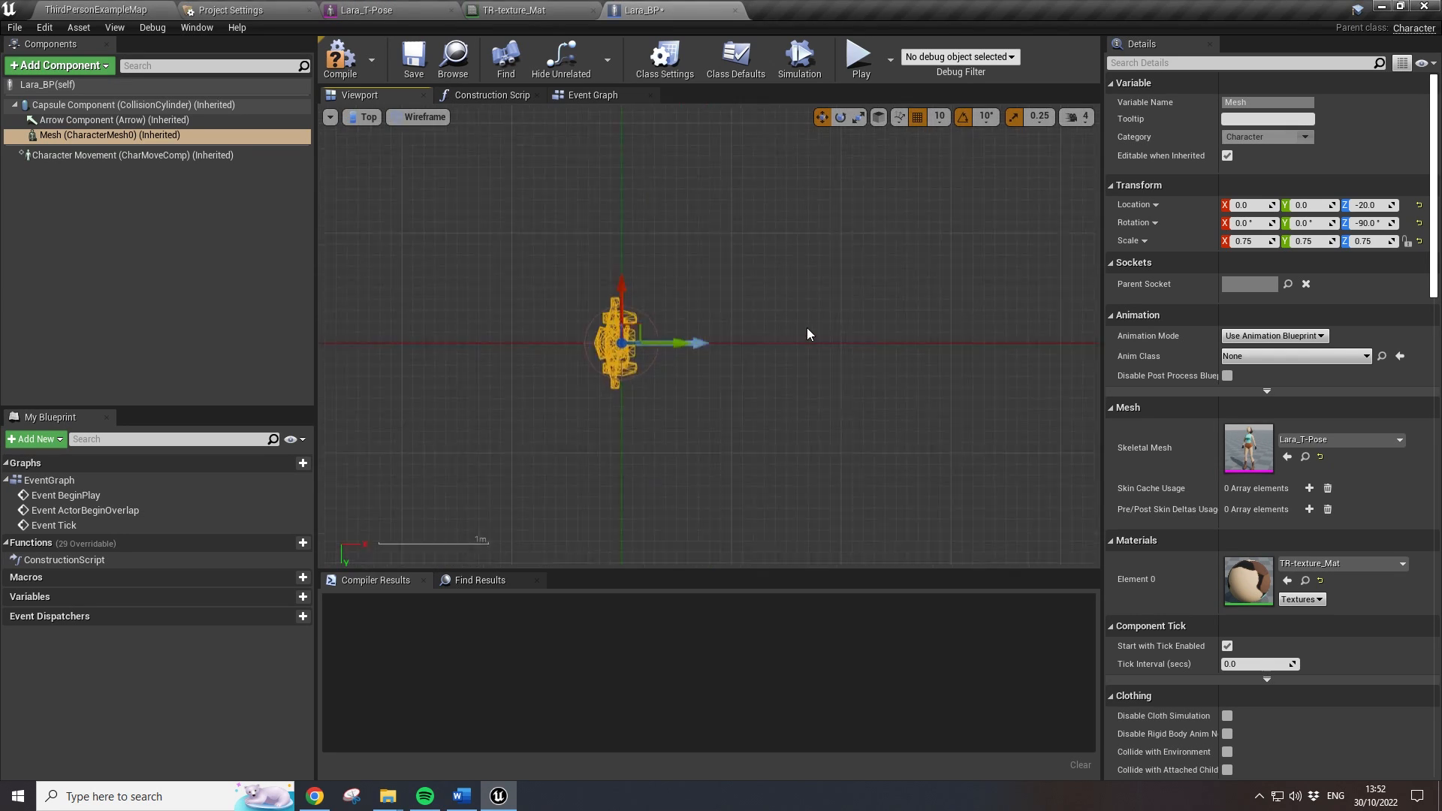
{"action": "left_click", "coordinate": [367, 117]}
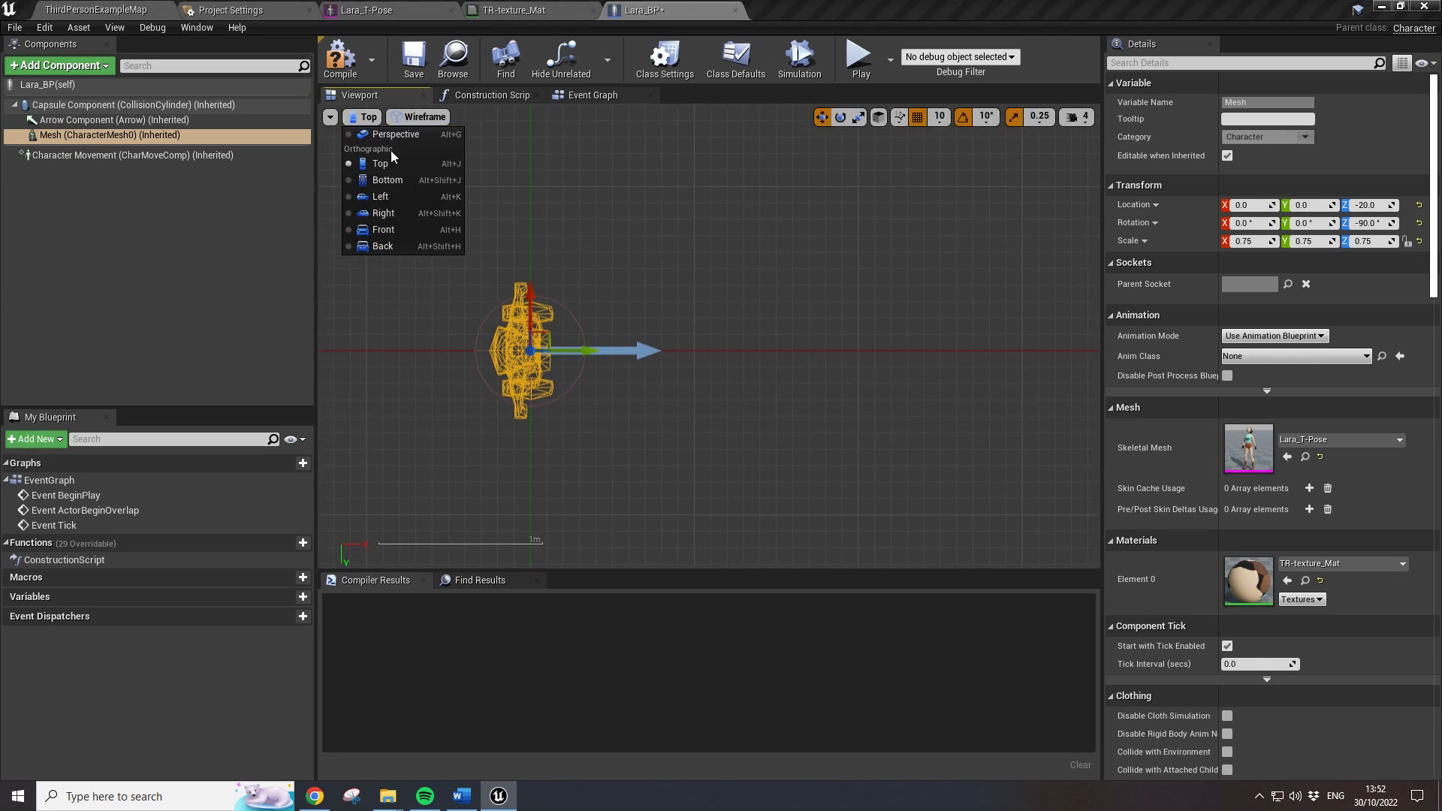
{"action": "left_click", "coordinate": [383, 229]}
{"action": "scroll", "coordinate": [744, 360], "scroll_direction": "up", "scroll_amount": 3}
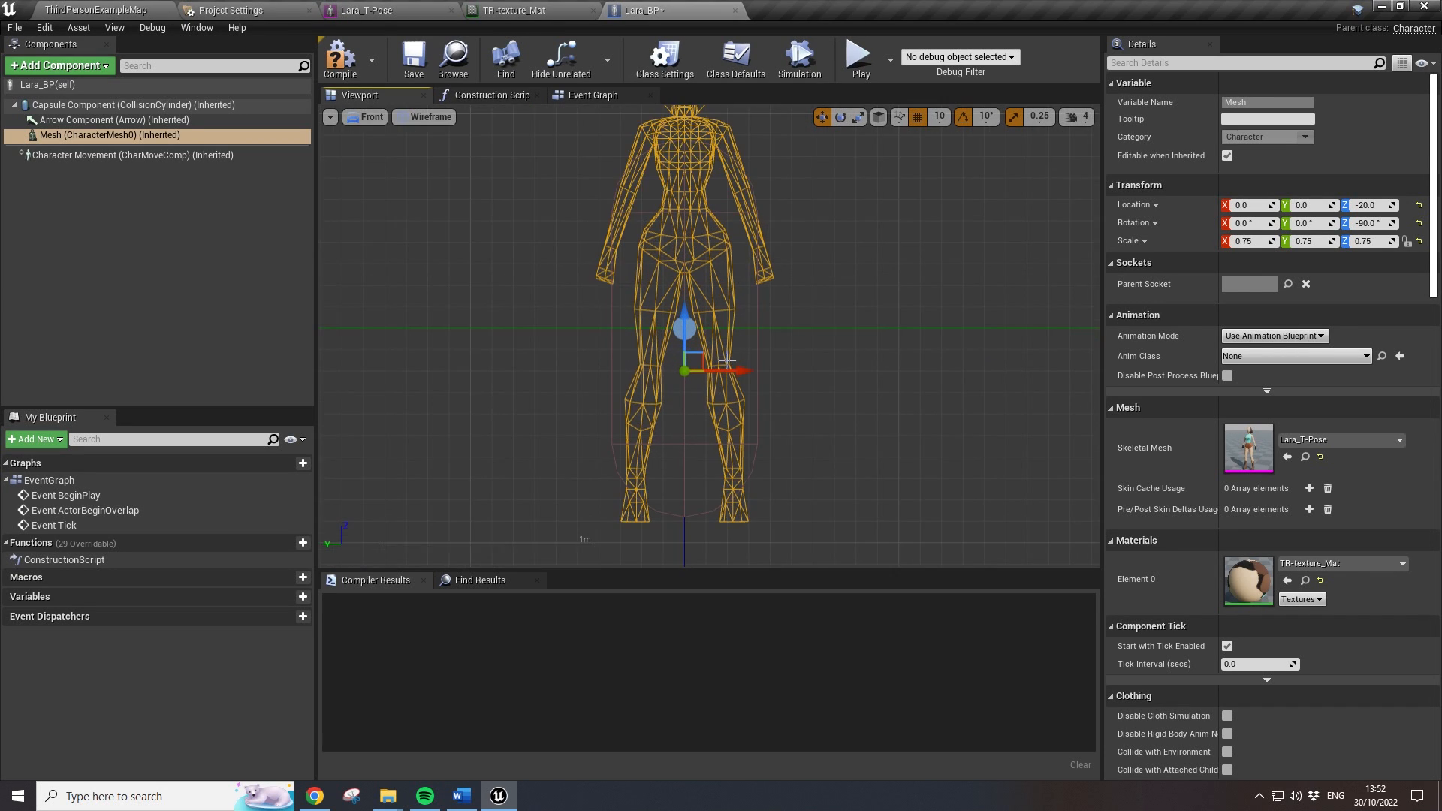
{"action": "scroll", "coordinate": [845, 338], "scroll_direction": "down", "scroll_amount": 1}
{"action": "scroll", "coordinate": [867, 276], "scroll_direction": "up", "scroll_amount": 1}
{"action": "scroll", "coordinate": [856, 283], "scroll_direction": "down", "scroll_amount": 1}
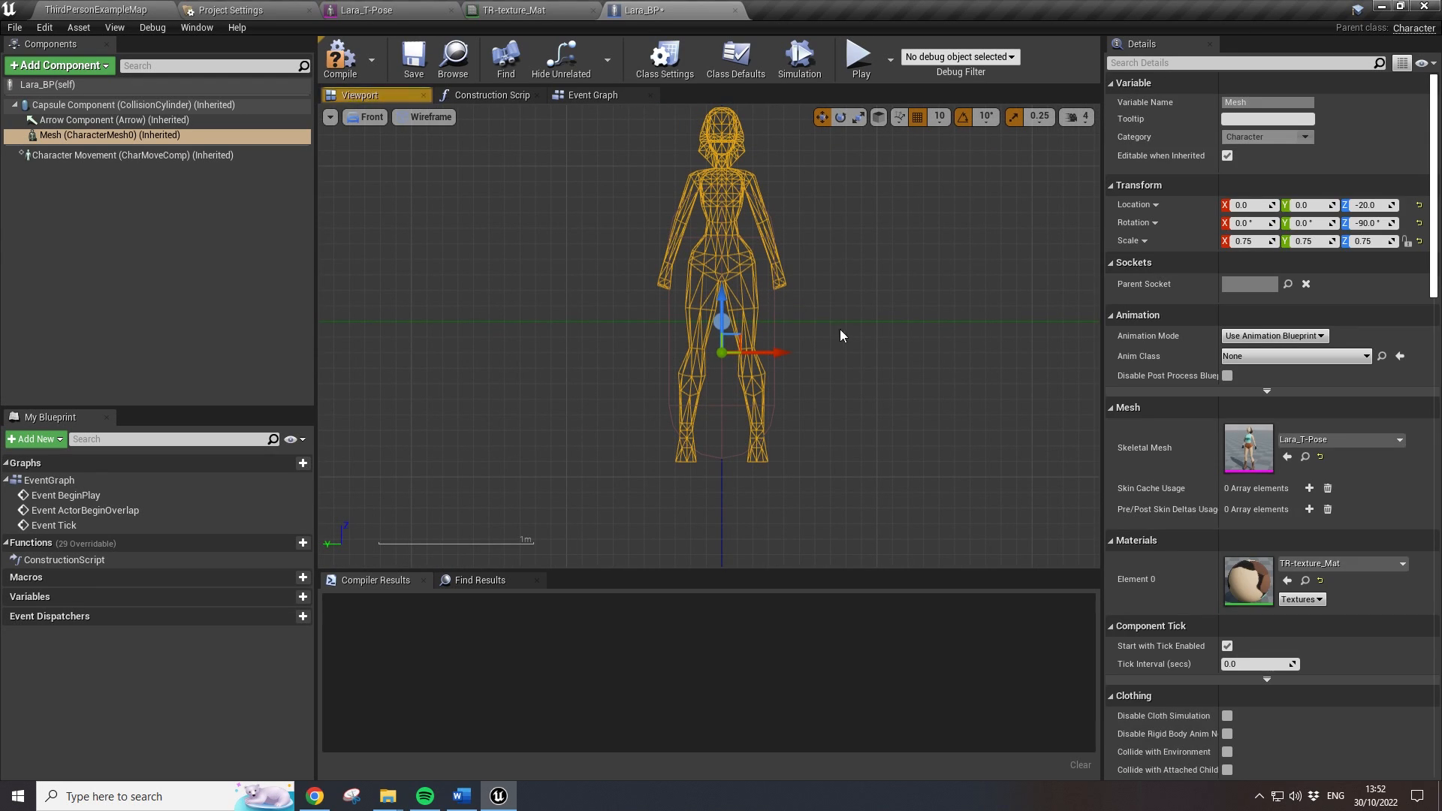
- Reduce the Mesh component's scale uniformly to 0.57 on all axes so it fits the capsule
{"action": "key", "text": "r"}
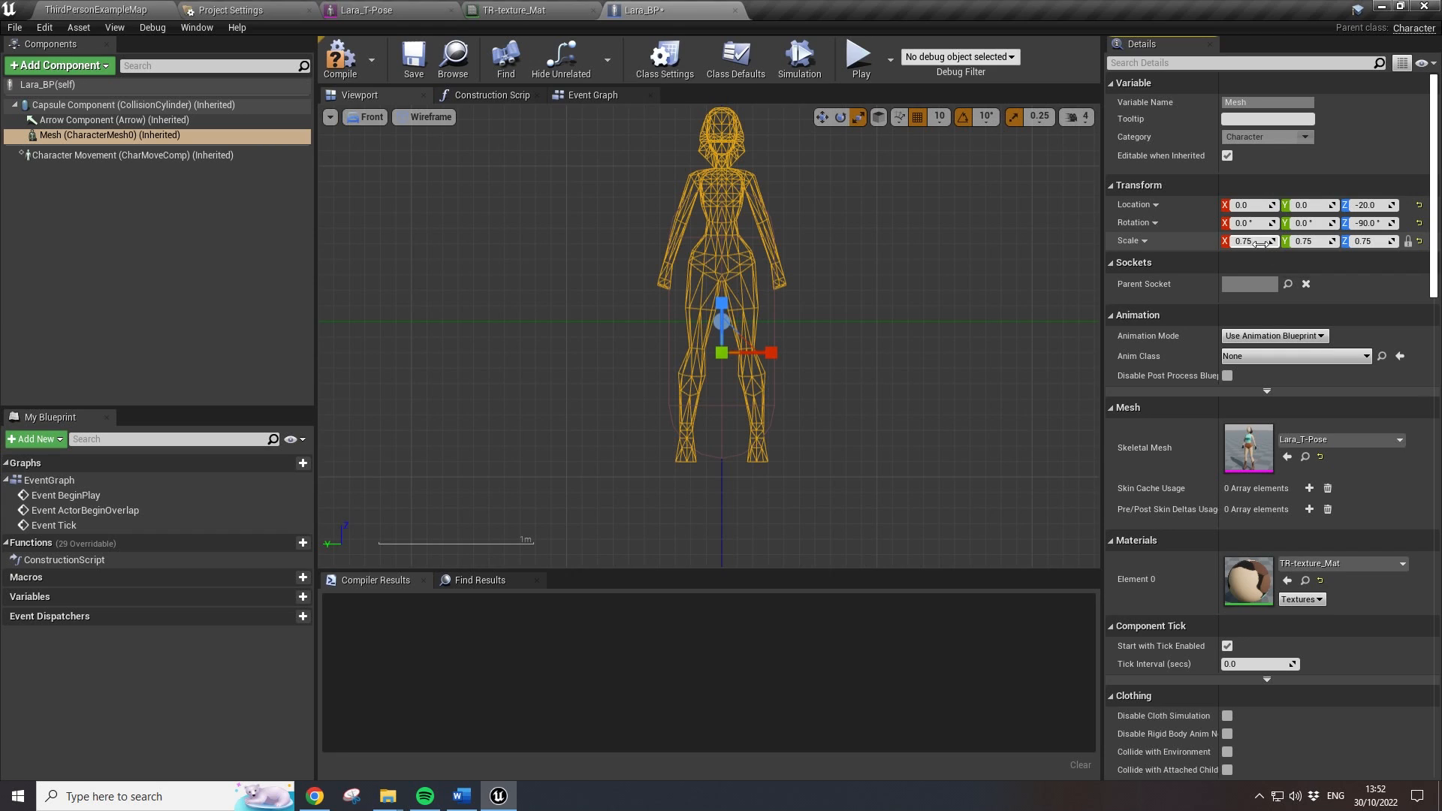
{"action": "mouse_move", "coordinate": [1248, 241]}
{"action": "left_mouse_down"}
{"action": "mouse_move", "coordinate": [1199, 241]}
{"action": "mouse_move", "coordinate": [1261, 237]}
{"action": "left_mouse_up"}
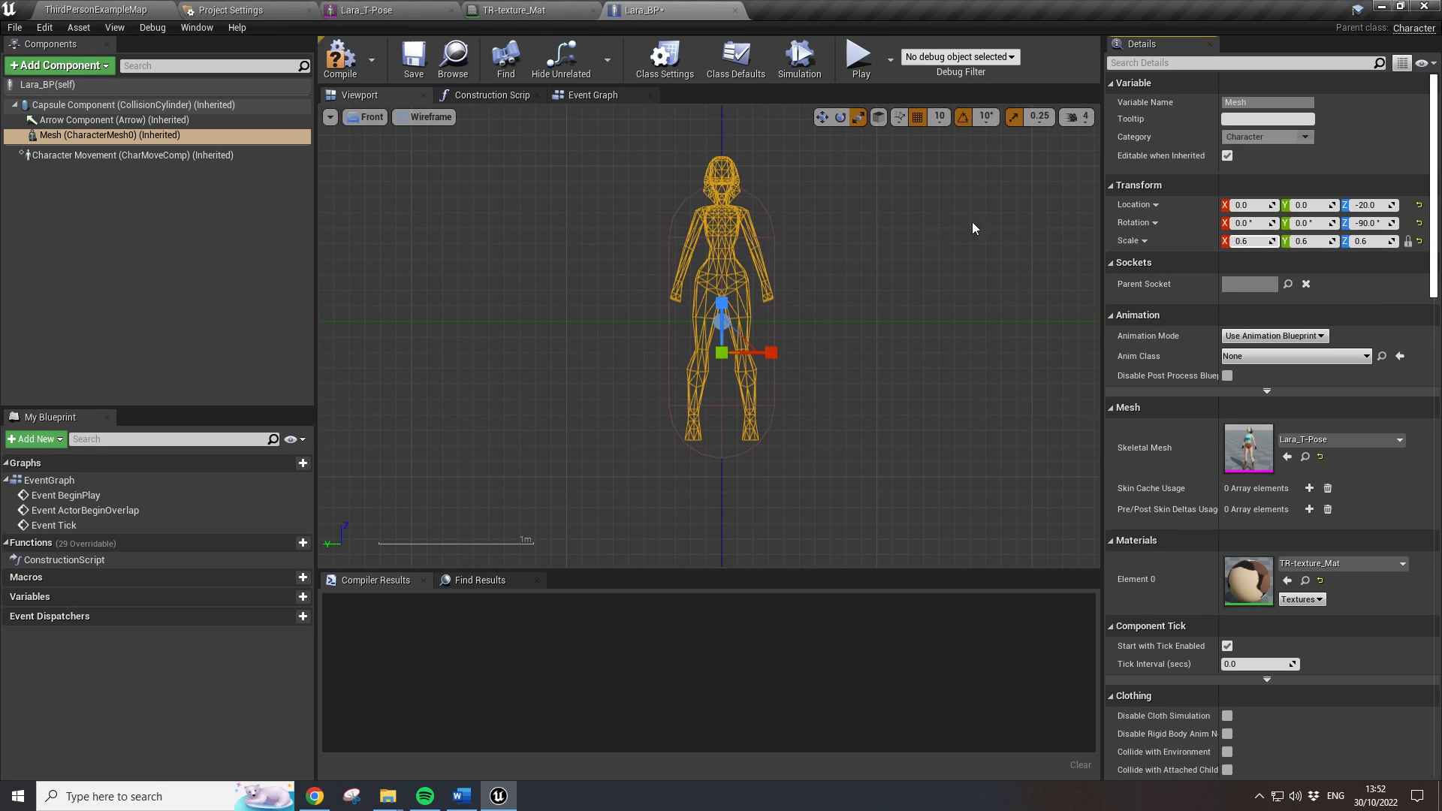
{"action": "left_click_drag", "start_coordinate": [1246, 241], "coordinate": [1230, 241]}
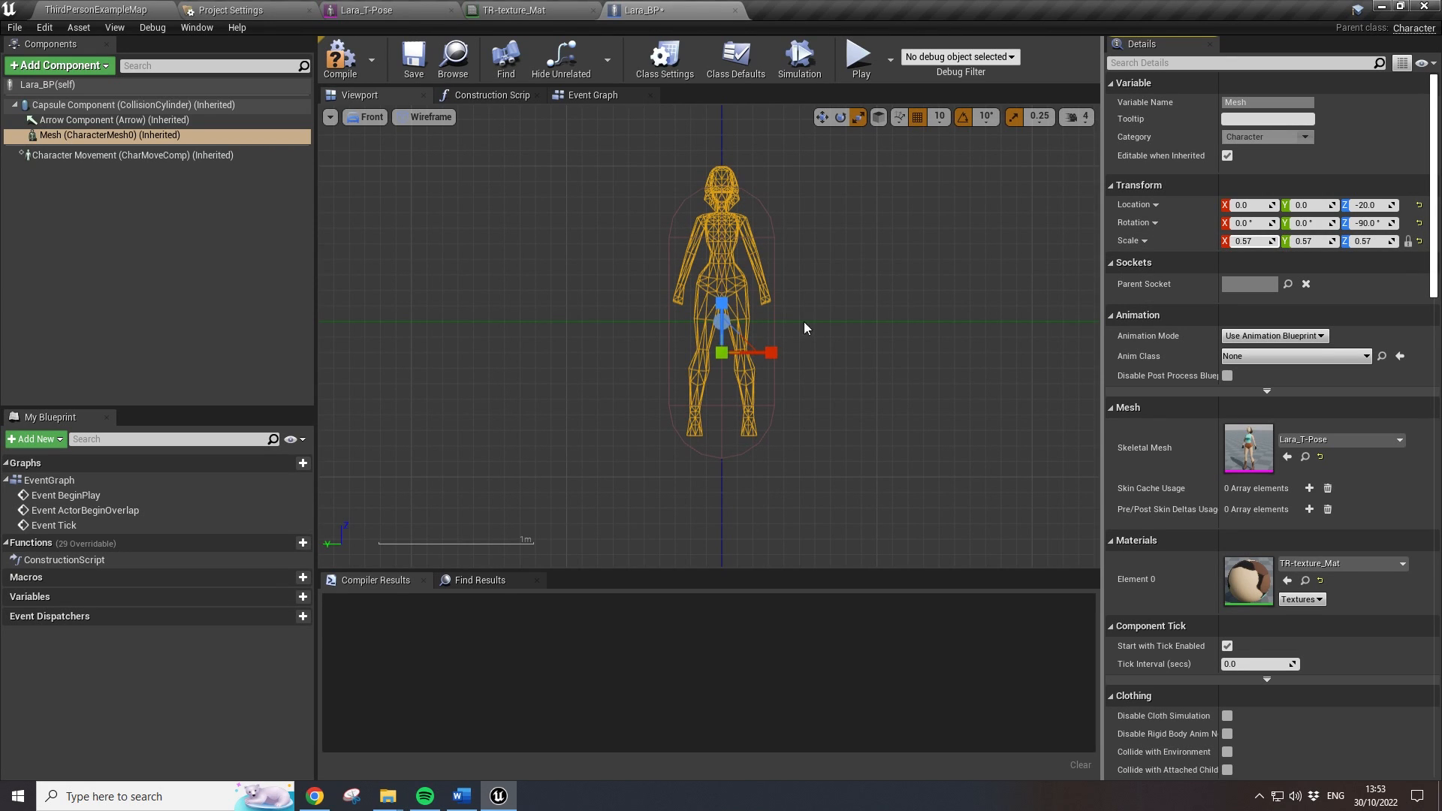
{"action": "scroll", "coordinate": [932, 323], "scroll_direction": "up", "scroll_amount": 2}
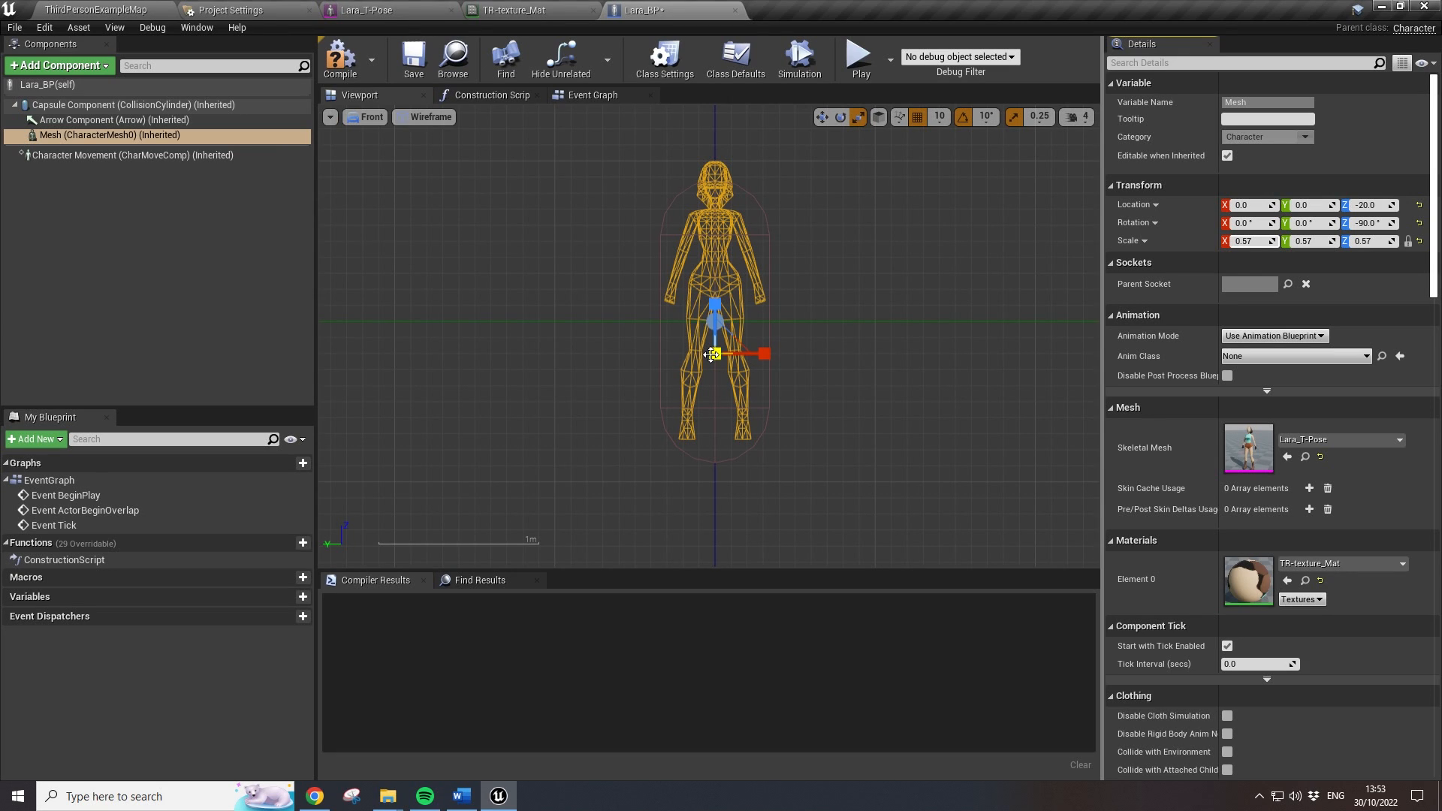
- Return to the Perspective view, lower the mesh slightly to fit within the capsule, and compile the blueprint
{"action": "left_click", "coordinate": [365, 116]}
{"action": "left_click", "coordinate": [449, 149]}
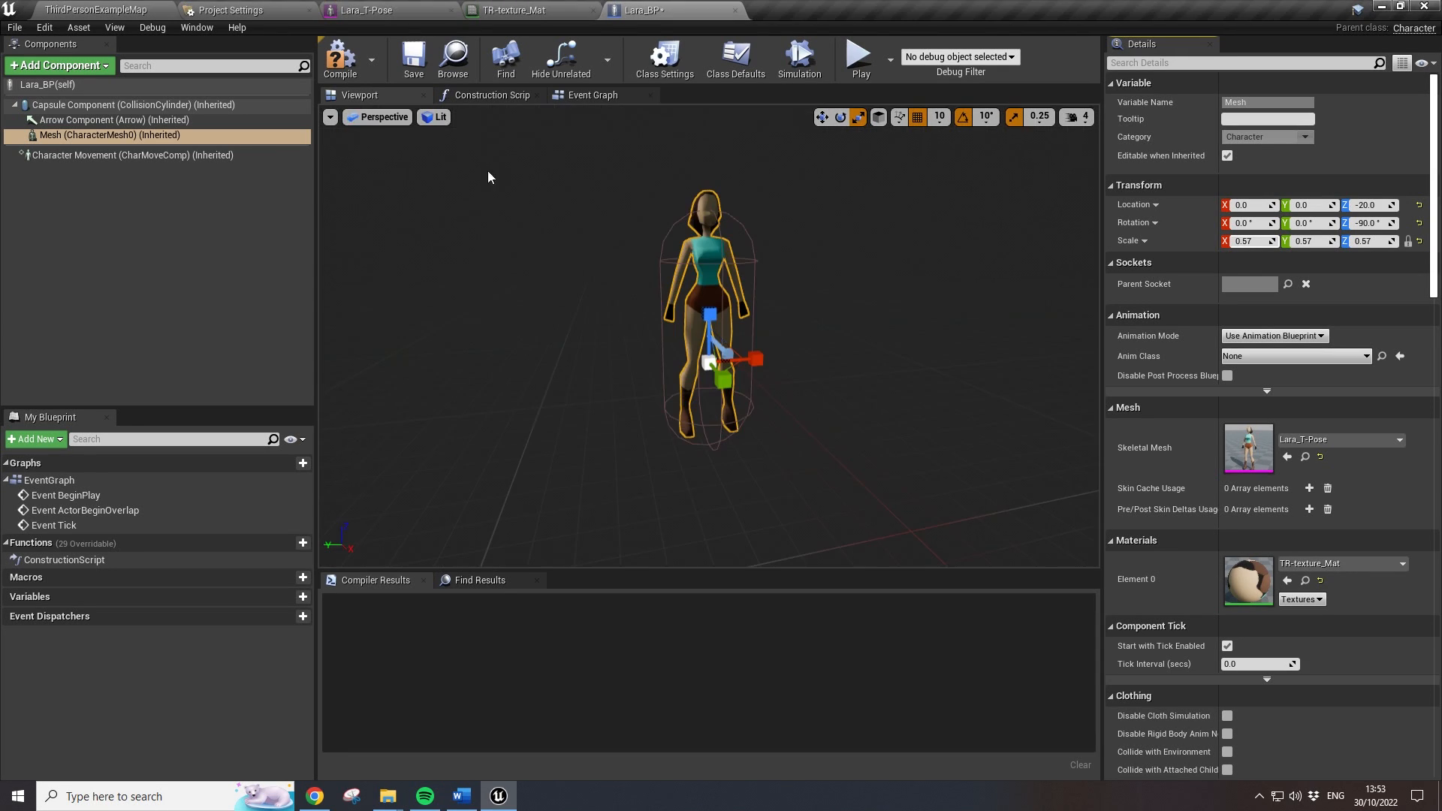
{"action": "left_click_drag", "start_coordinate": [696, 335], "coordinate": [704, 316], "text": "alt"}
{"action": "key", "text": "w"}
{"action": "mouse_move", "coordinate": [823, 235]}
{"action": "left_mouse_down", "text": "alt"}
{"action": "mouse_move", "coordinate": [653, 235]}
{"action": "mouse_move", "coordinate": [744, 236]}
{"action": "mouse_move", "coordinate": [638, 259]}
{"action": "mouse_move", "coordinate": [826, 259]}
{"action": "left_mouse_up", "text": "alt"}
{"action": "left_click", "coordinate": [339, 57]}
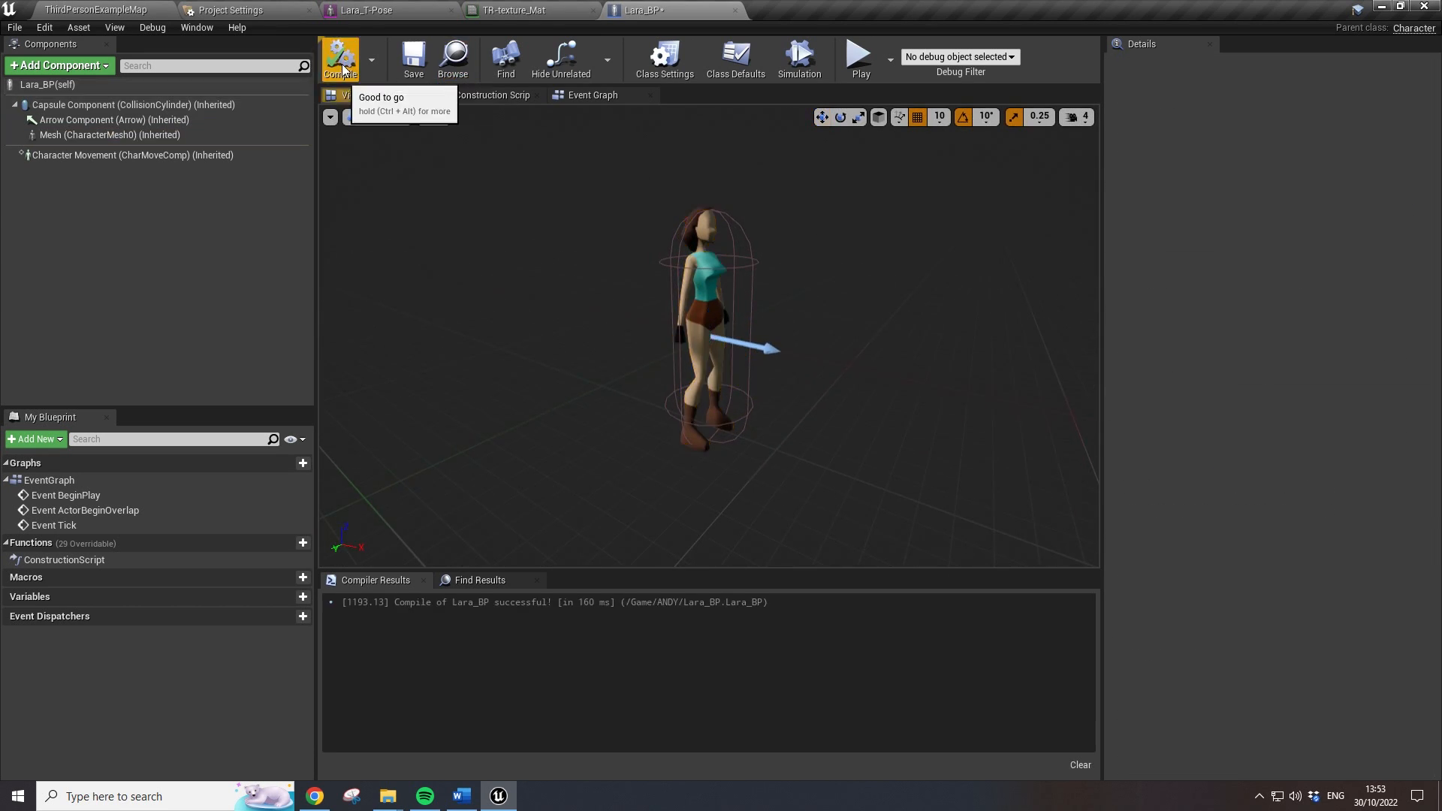
{"action": "left_click_drag", "start_coordinate": [809, 355], "coordinate": [684, 198], "text": "alt"}
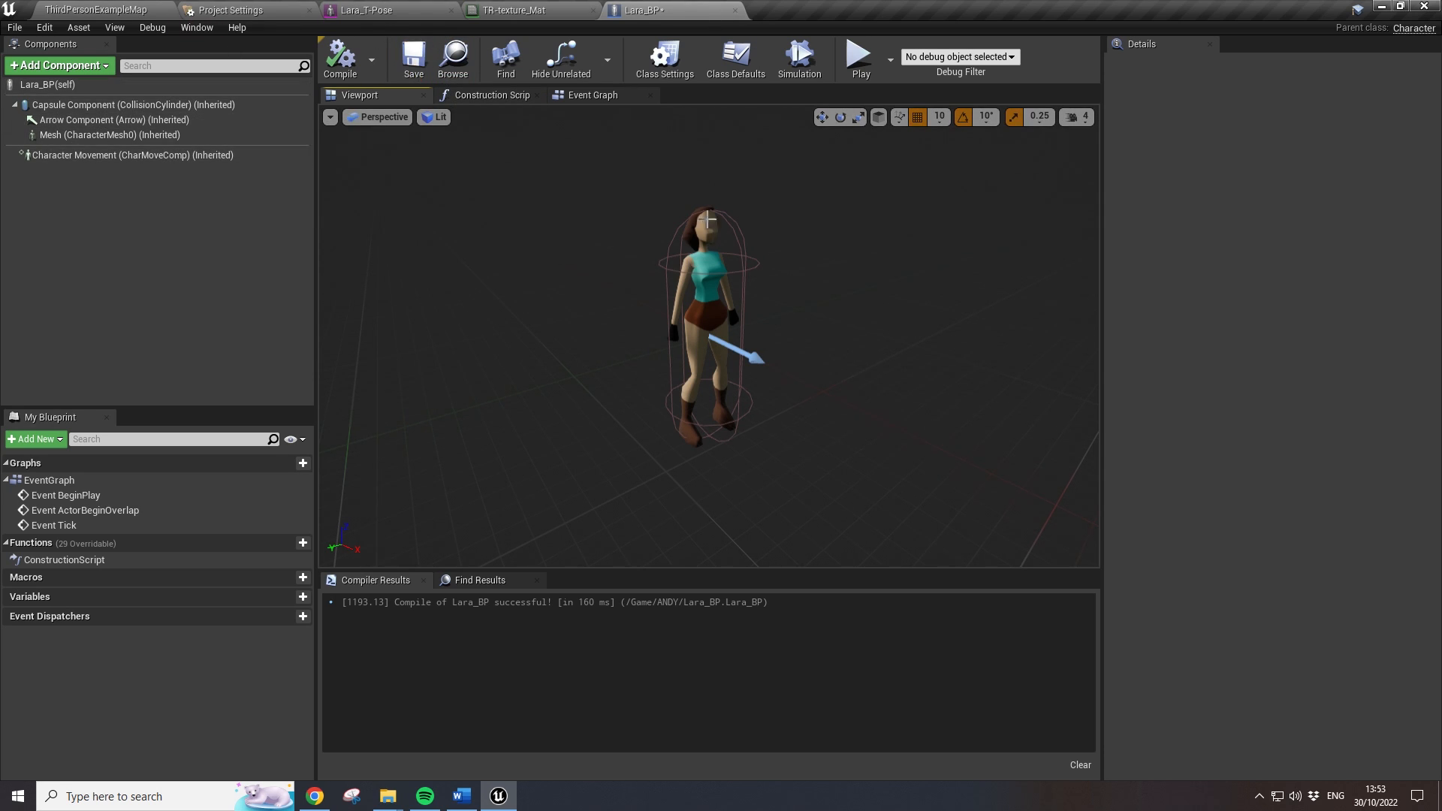
{"action": "left_click_drag", "start_coordinate": [709, 300], "coordinate": [762, 260], "text": "alt"}
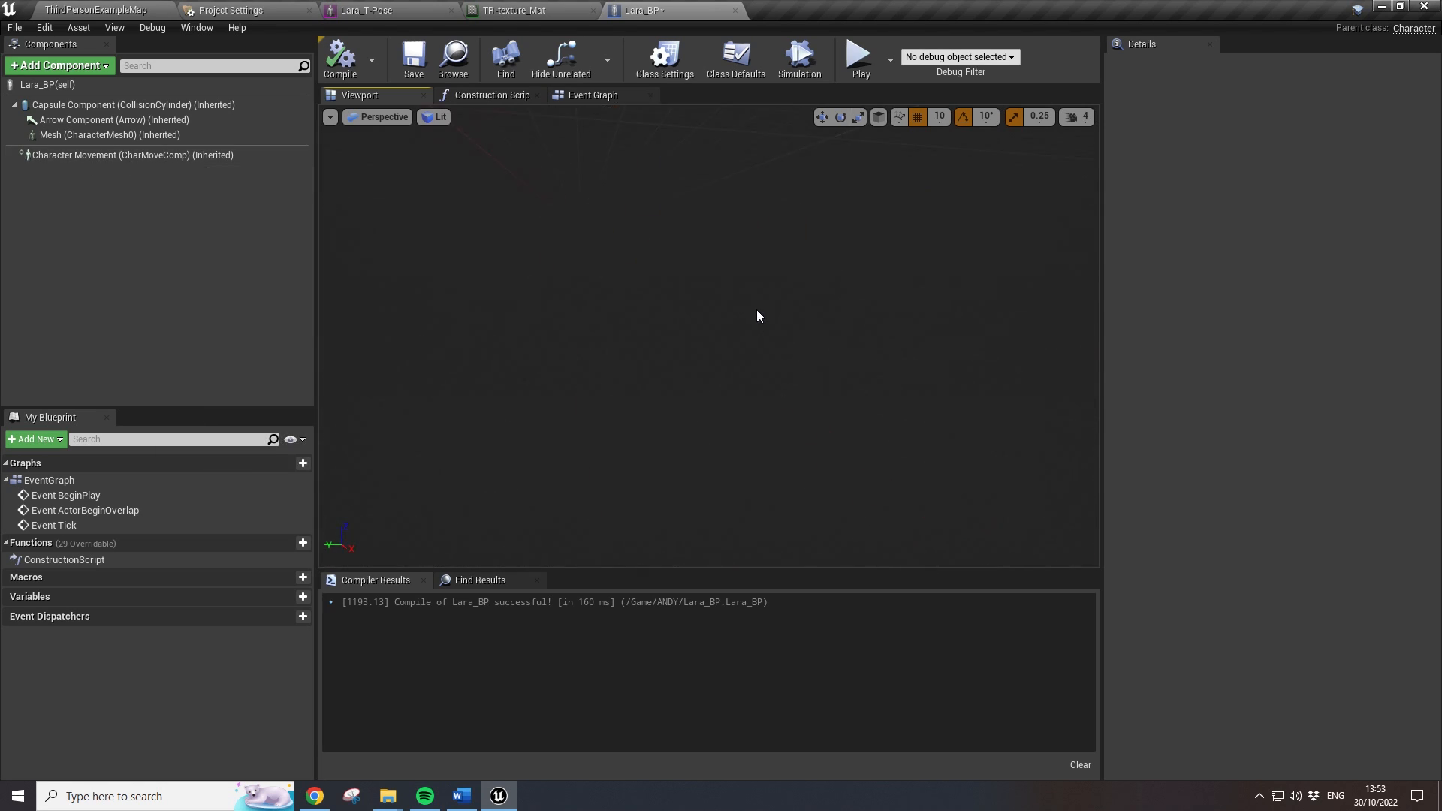
{"action": "scroll", "coordinate": [756, 314], "scroll_direction": "up", "scroll_amount": 3}
{"action": "left_click_drag", "start_coordinate": [772, 239], "coordinate": [740, 262], "text": "alt"}
- Review the Character Movement component's walking and jumping settings and set Max Walk Speed to 800
{"action": "left_click", "coordinate": [115, 155]}
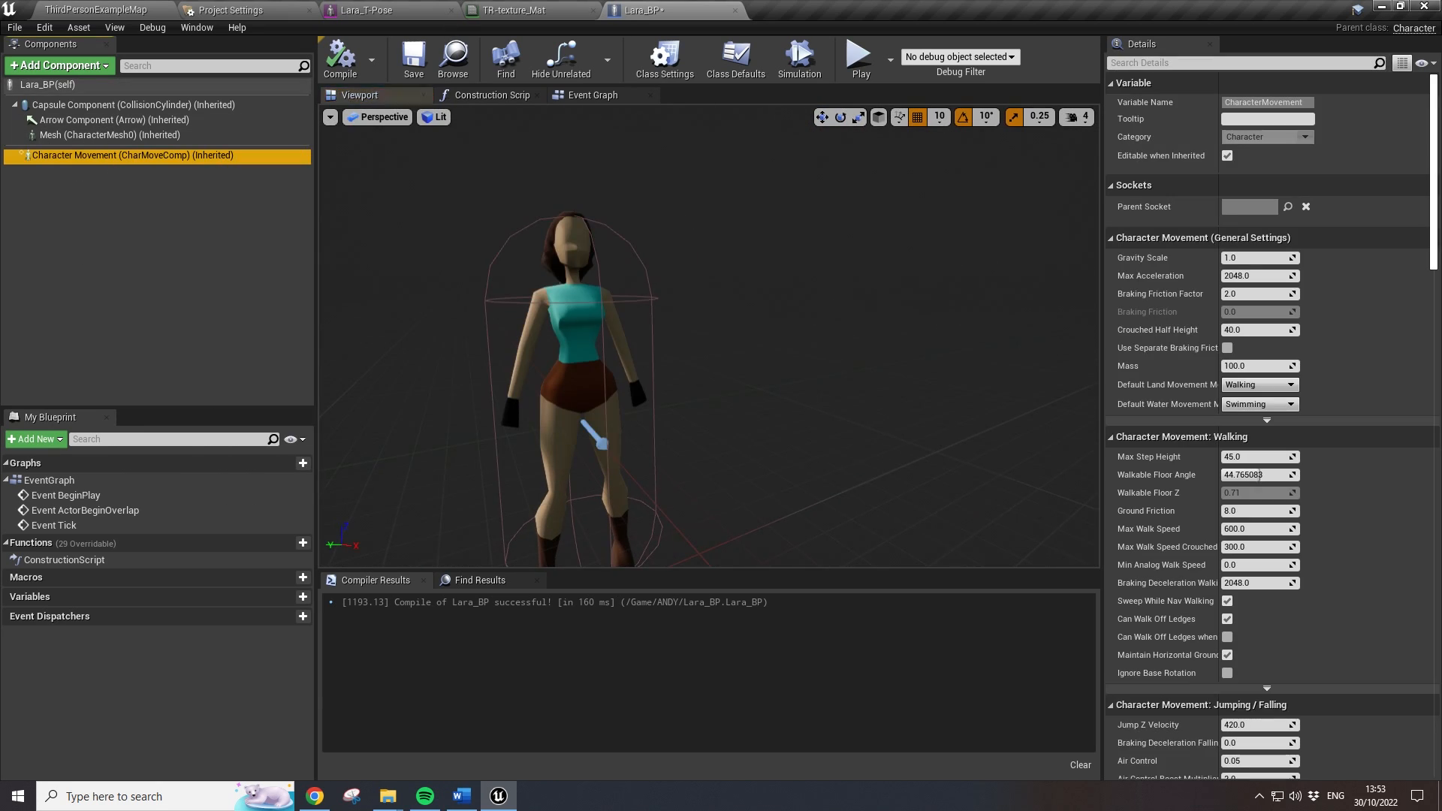
{"action": "scroll", "coordinate": [1328, 494], "scroll_direction": "down", "scroll_amount": 3}
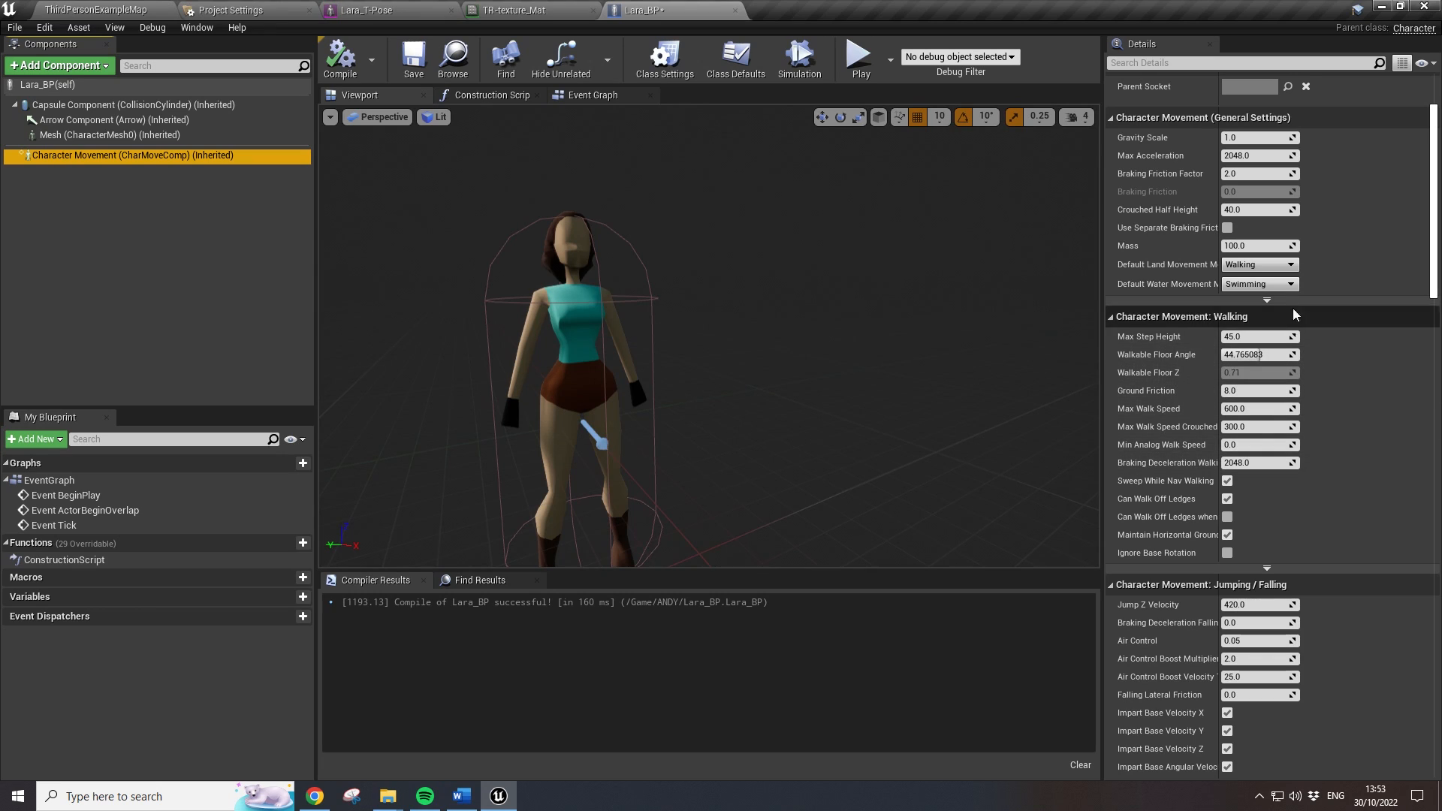
{"action": "scroll", "coordinate": [1298, 316], "scroll_direction": "up", "scroll_amount": 3}
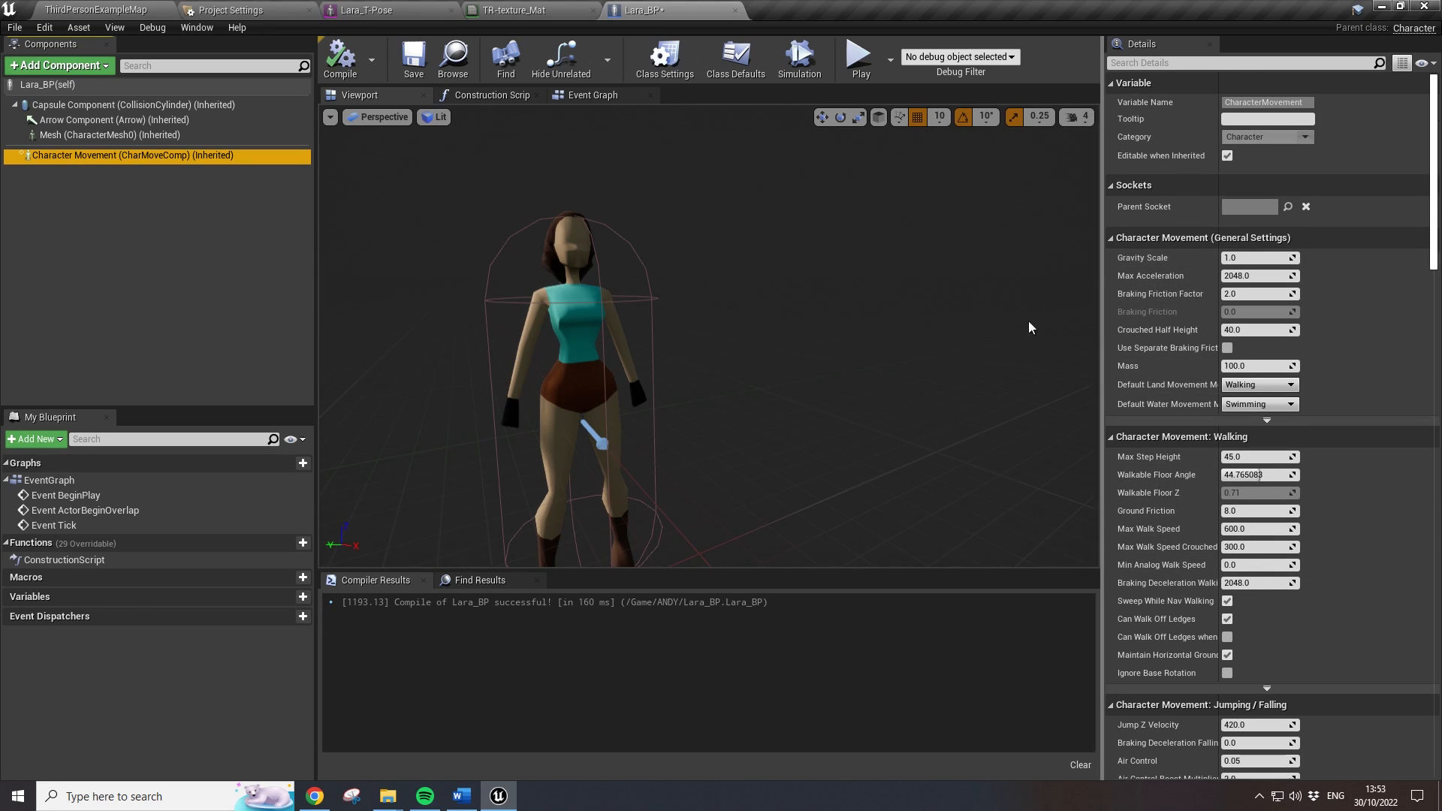
{"action": "scroll", "coordinate": [1321, 412], "scroll_direction": "down", "scroll_amount": 4}
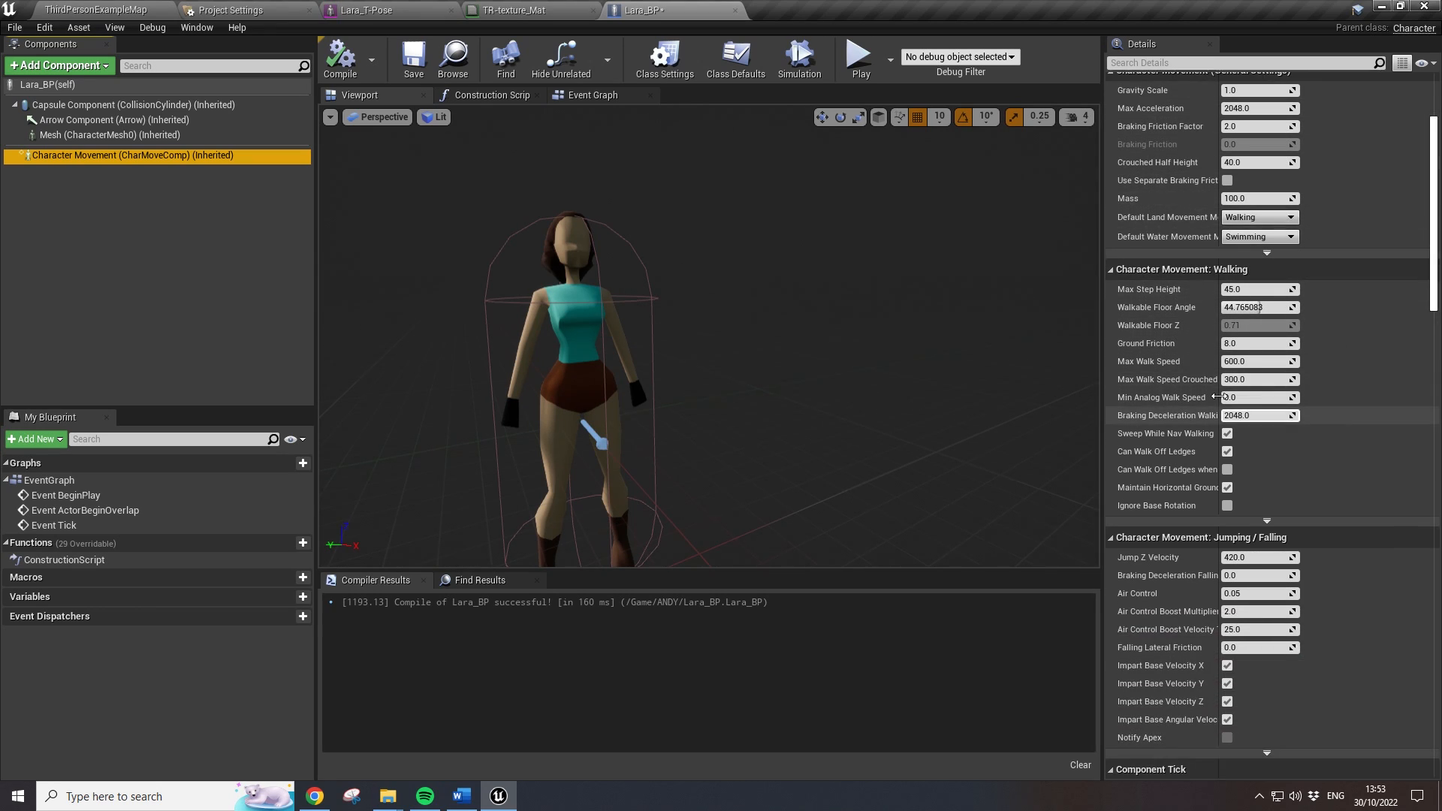
{"action": "scroll", "coordinate": [1263, 458], "scroll_direction": "down", "scroll_amount": 2}
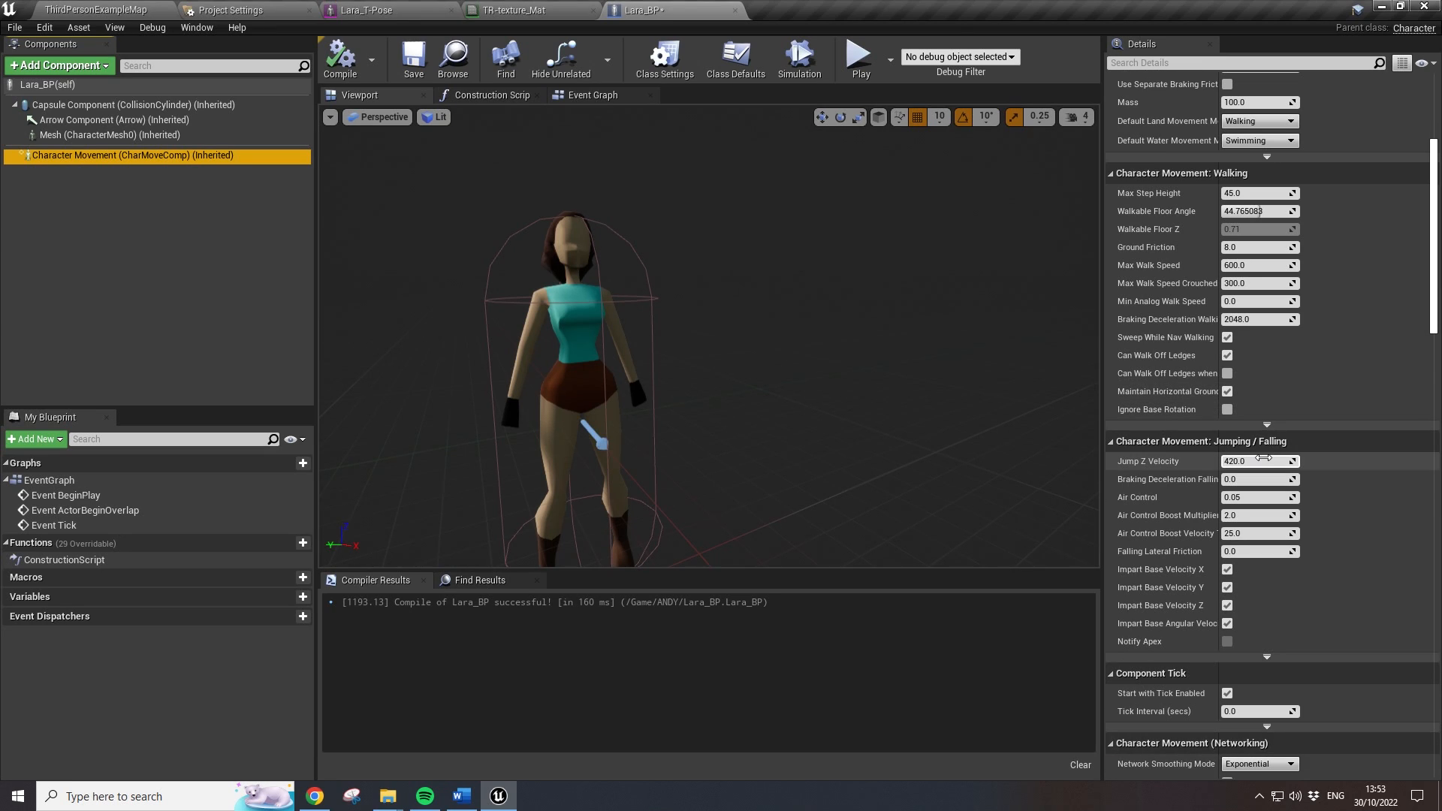
{"action": "scroll", "coordinate": [1263, 457], "scroll_direction": "down", "scroll_amount": 2}
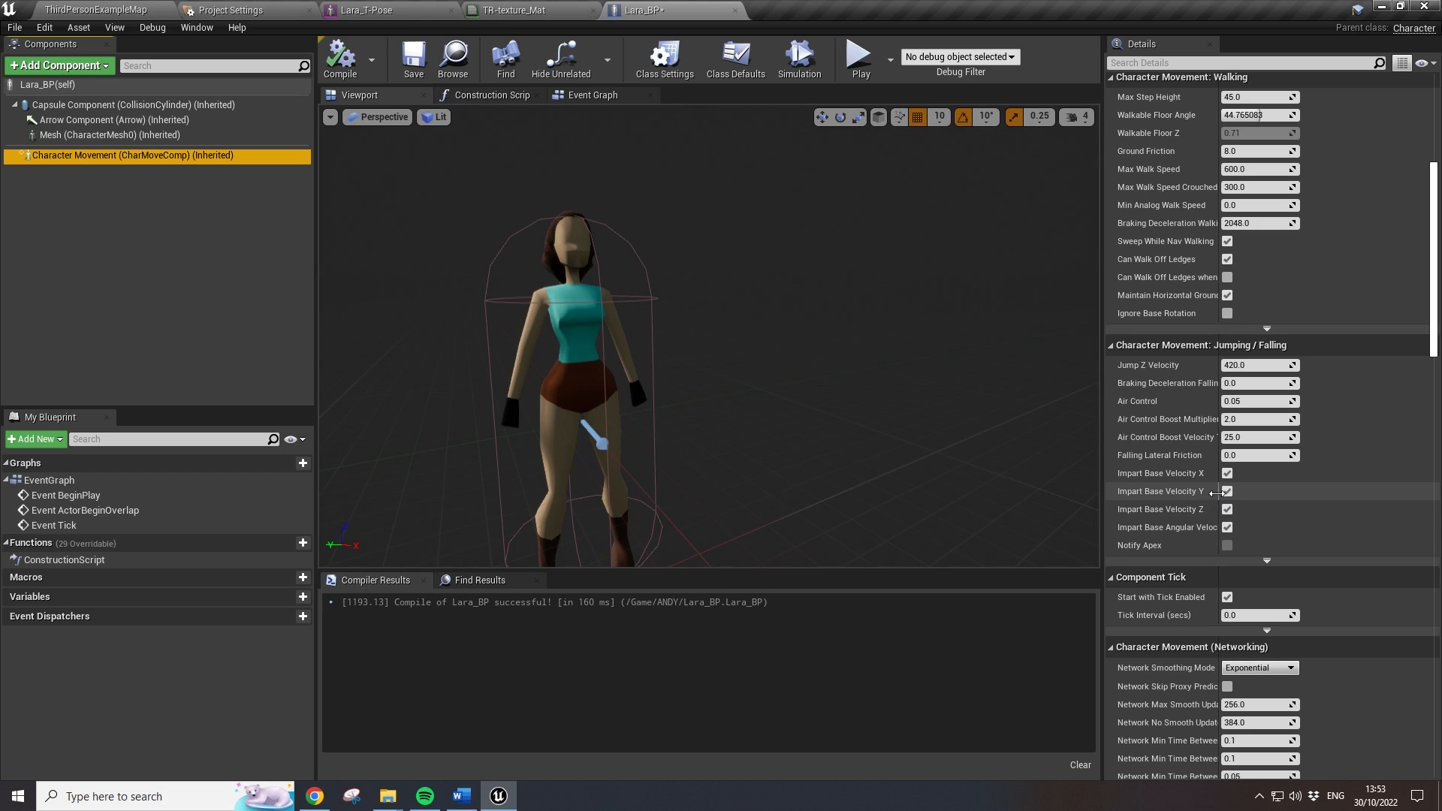
{"action": "scroll", "coordinate": [1216, 491], "scroll_direction": "up", "scroll_amount": 4}
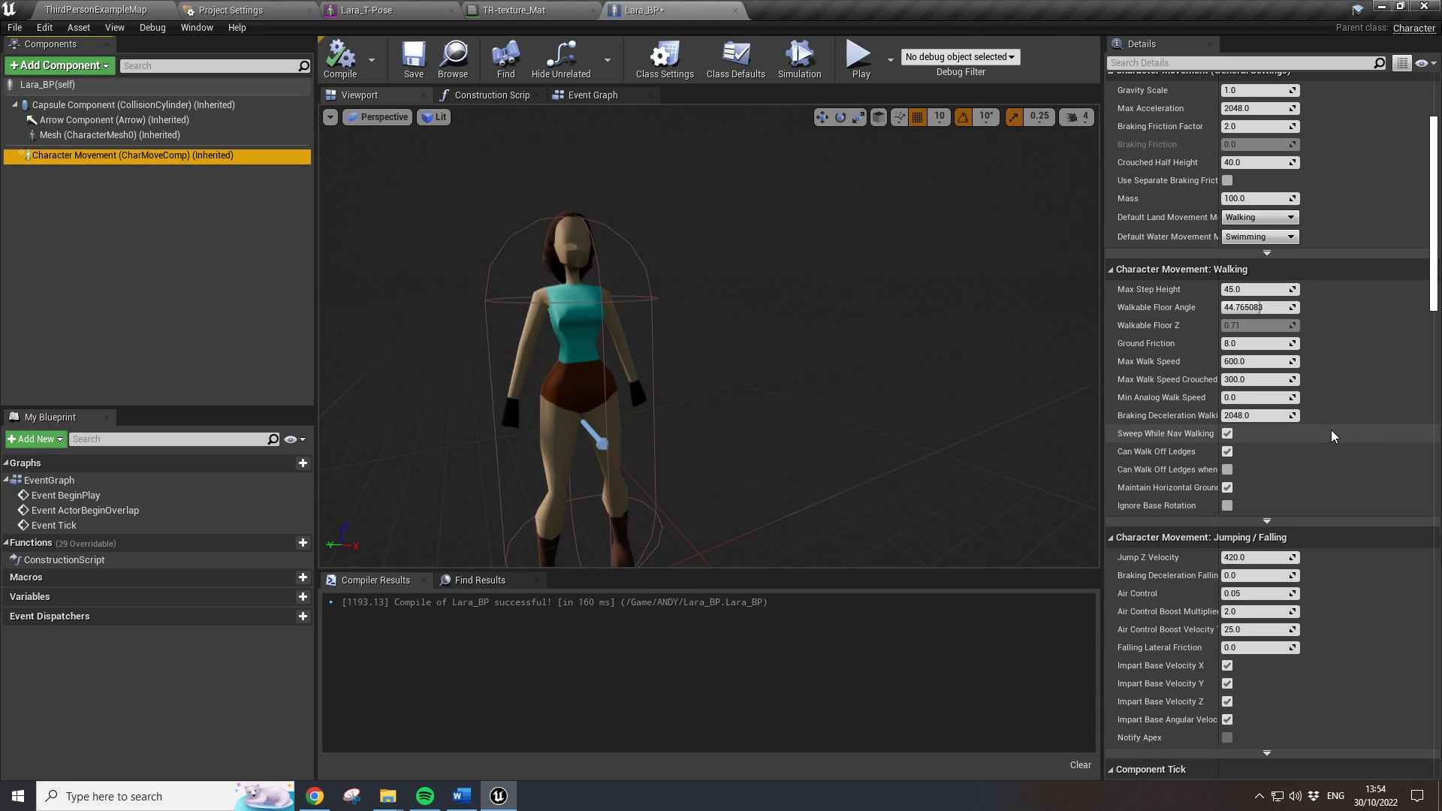
{"action": "scroll", "coordinate": [1294, 458], "scroll_direction": "down", "scroll_amount": 1}
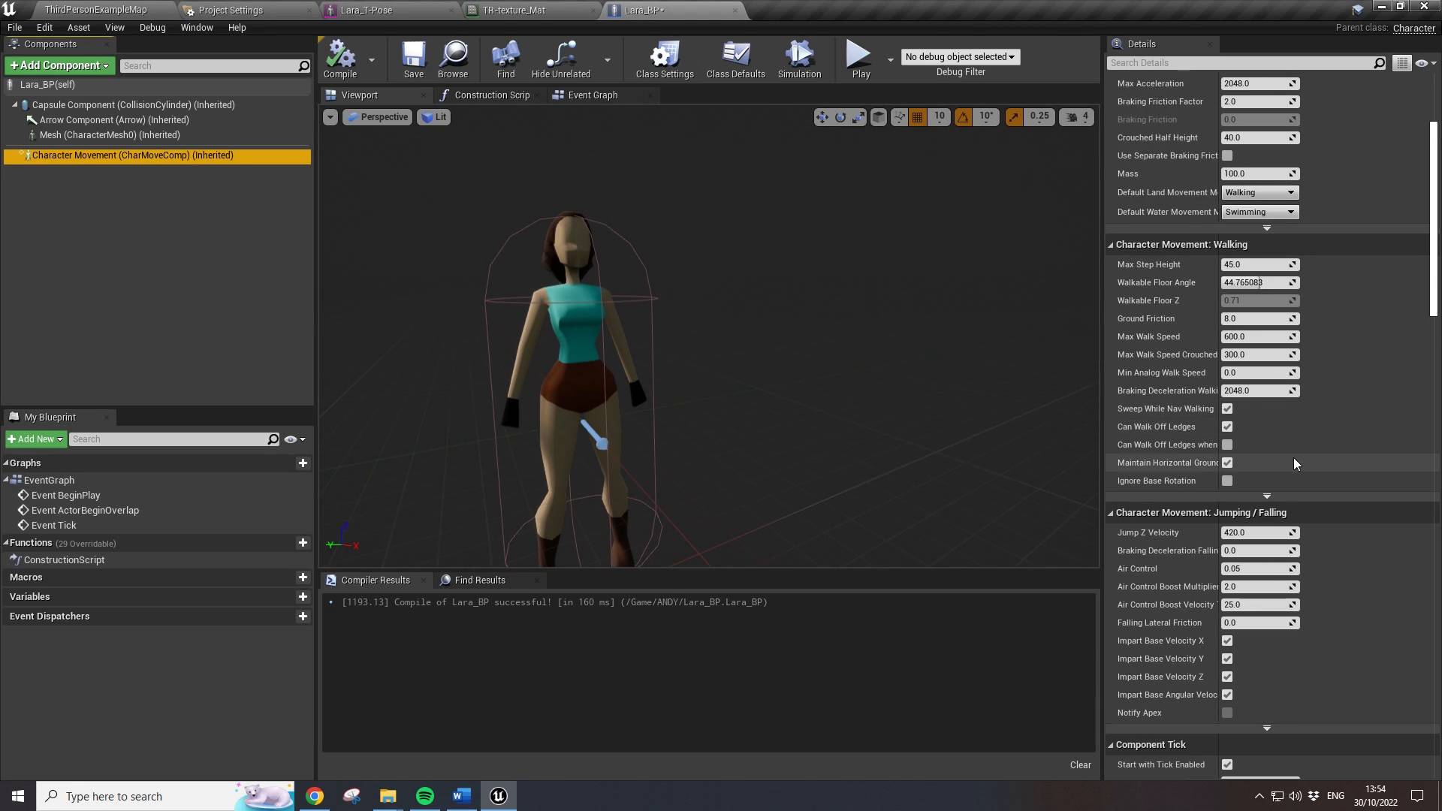
{"action": "scroll", "coordinate": [1331, 511], "scroll_direction": "down", "scroll_amount": 2}
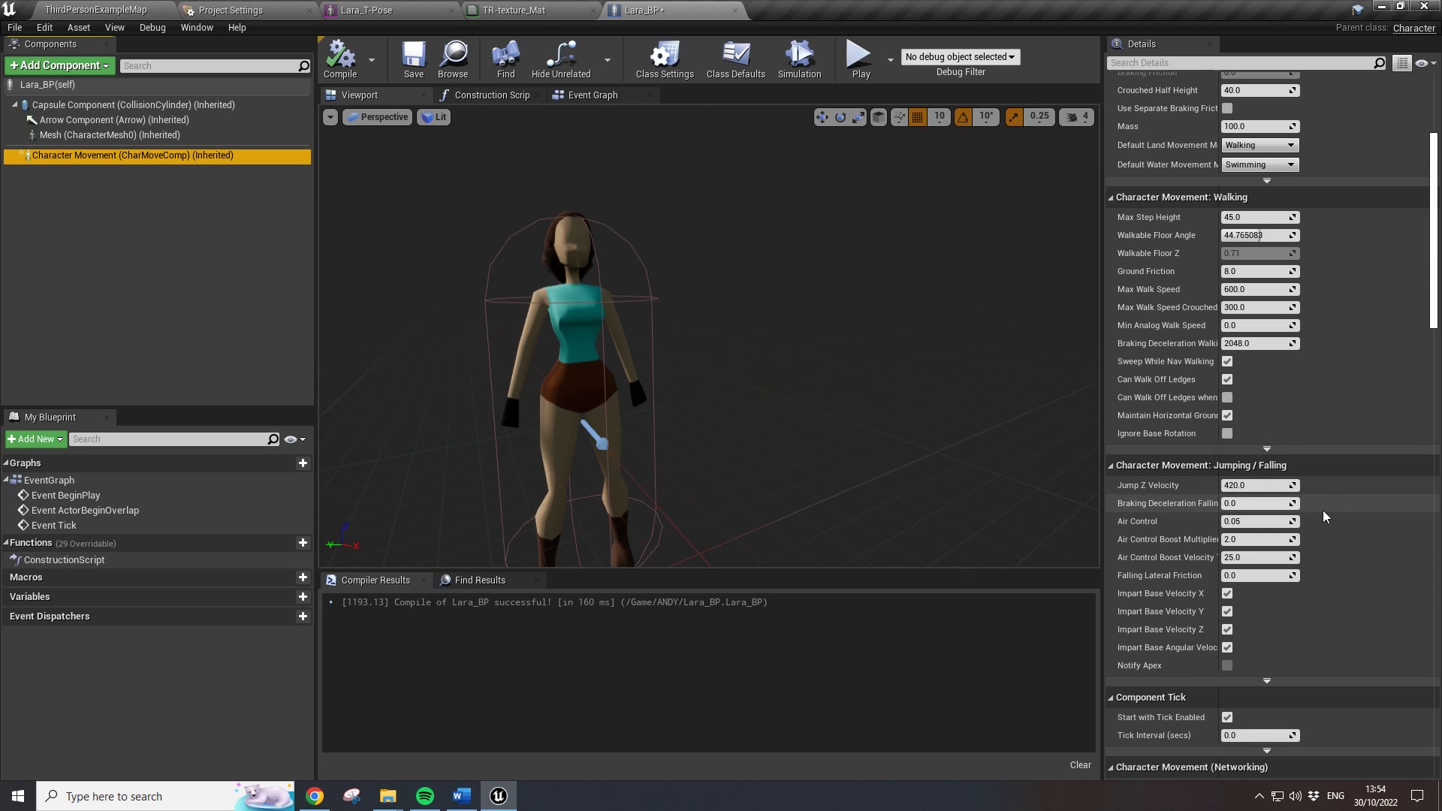
{"action": "scroll", "coordinate": [1307, 488], "scroll_direction": "up", "scroll_amount": 2}
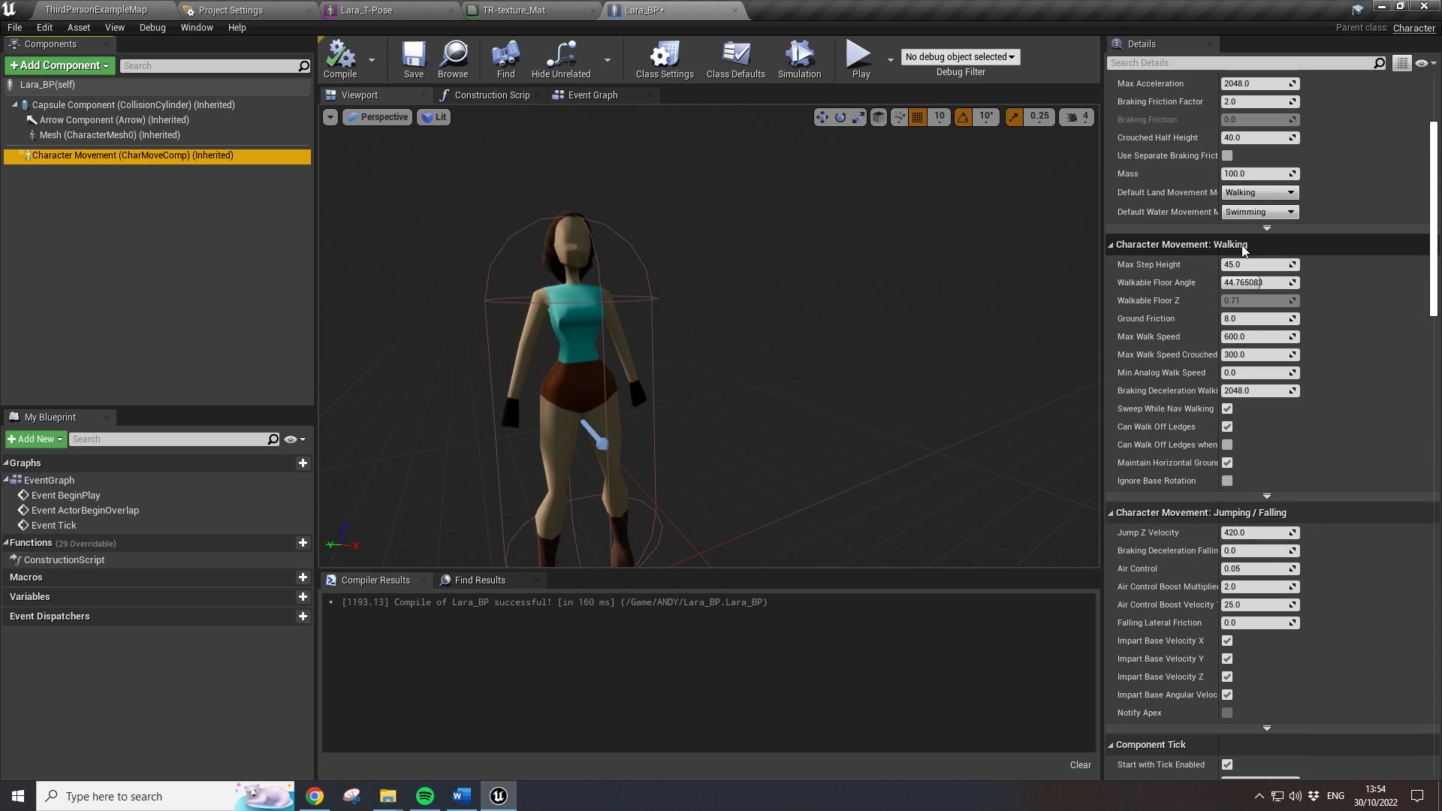
{"action": "left_click", "coordinate": [1247, 339]}
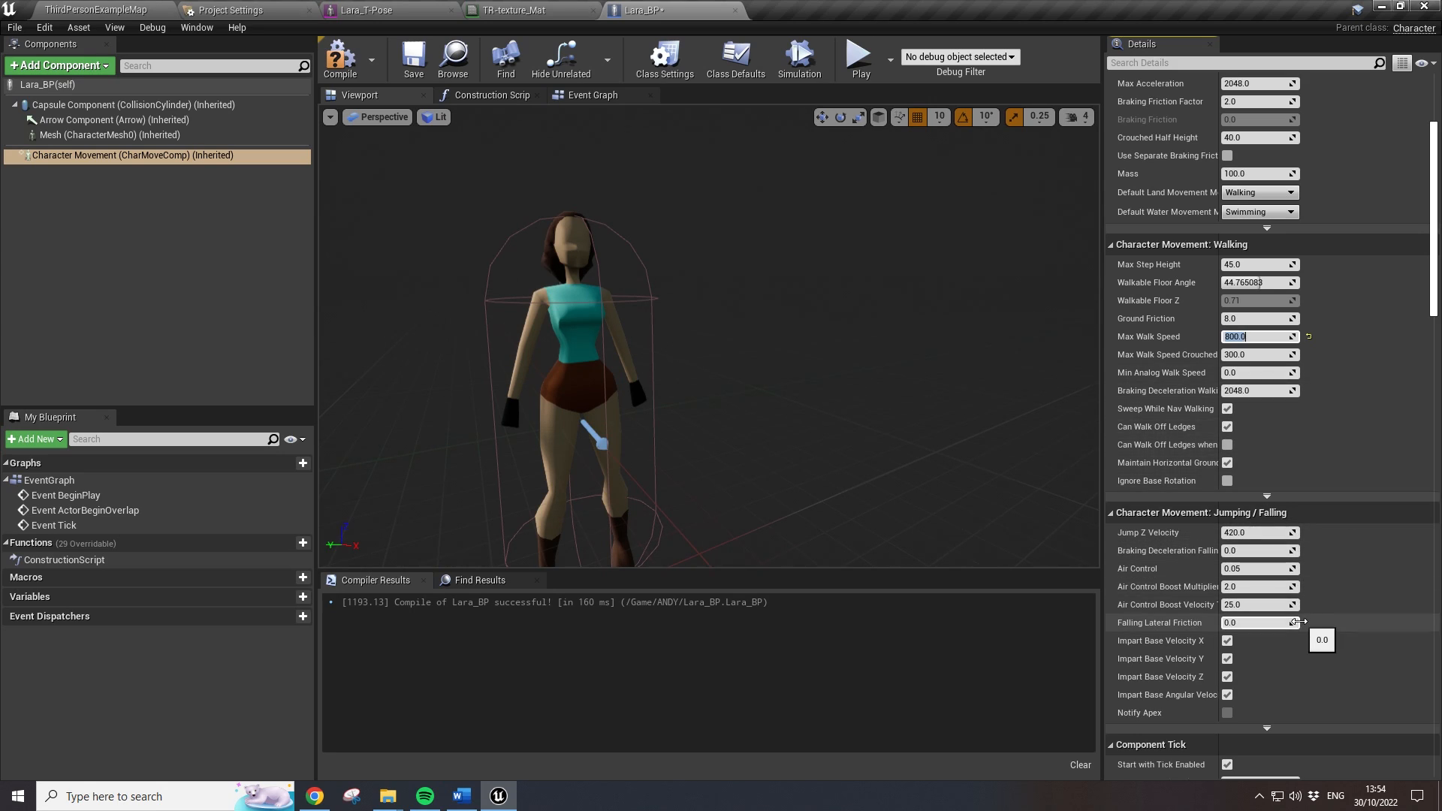
- Enable Orient Rotation to Movement in the Character Movement component's Rotation Settings
{"action": "scroll", "coordinate": [1299, 605], "scroll_direction": "up", "scroll_amount": 5}
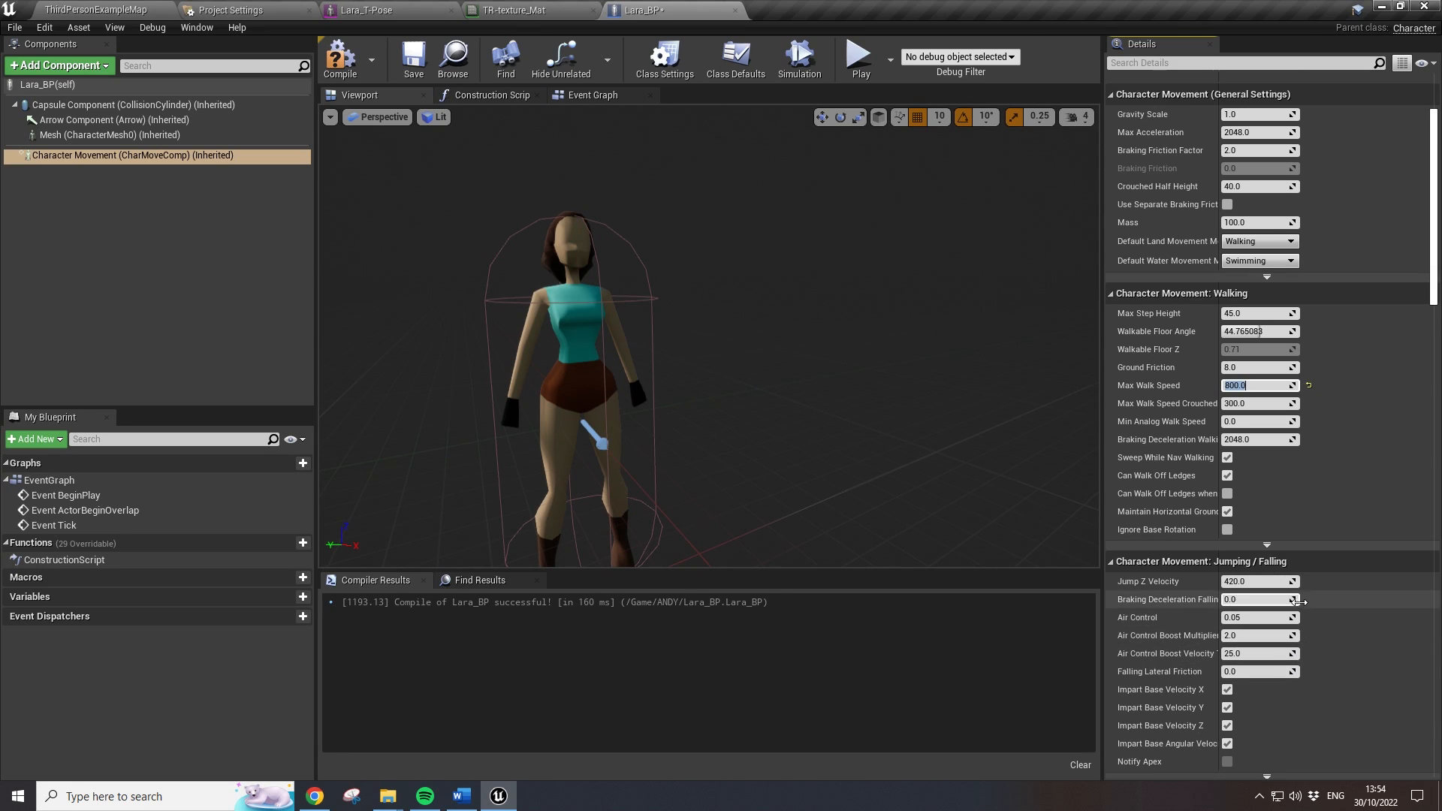
{"action": "scroll", "coordinate": [1302, 599], "scroll_direction": "down", "scroll_amount": 6}
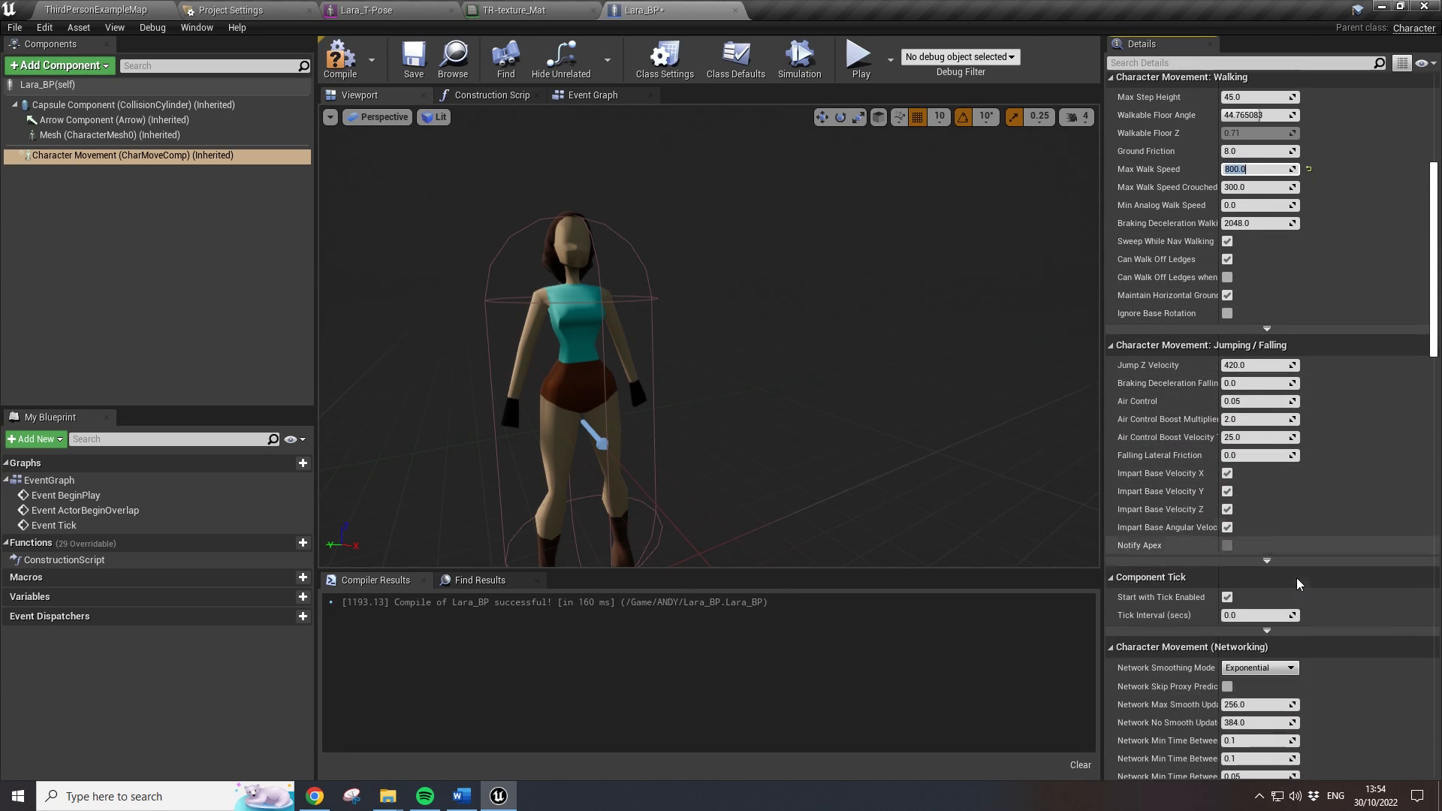
{"action": "scroll", "coordinate": [1296, 584], "scroll_direction": "down", "scroll_amount": 6}
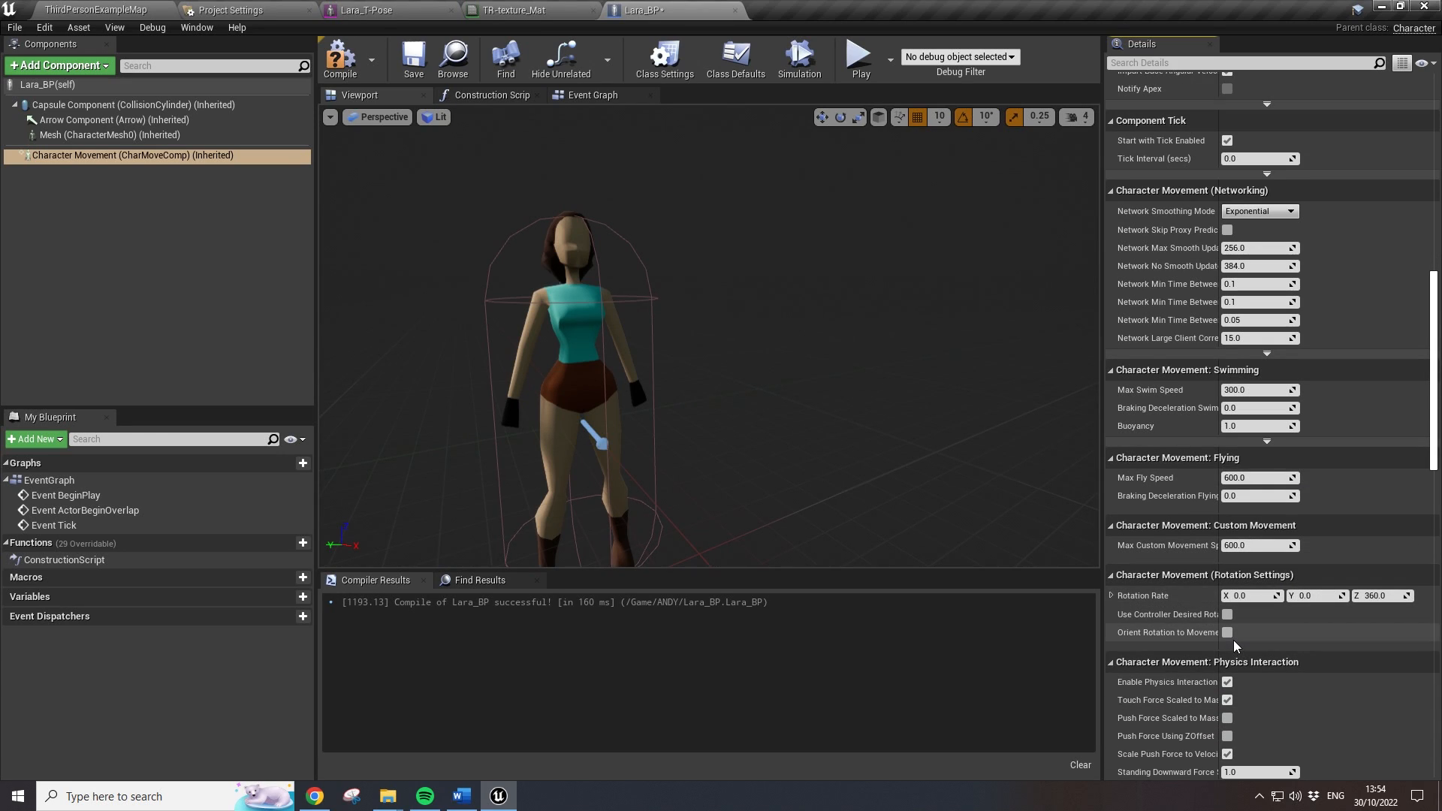
{"action": "left_click", "coordinate": [1226, 633]}
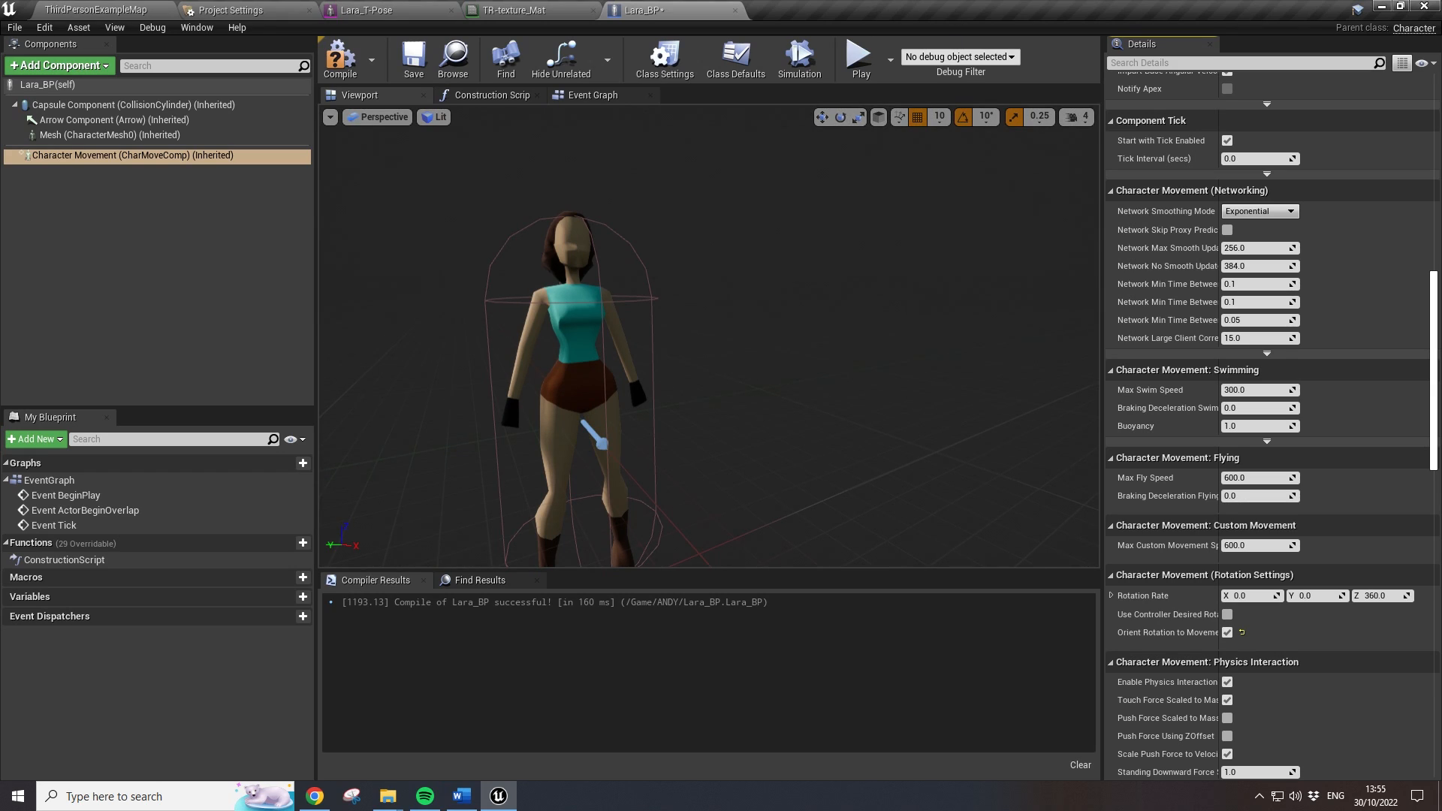
- Check the character's fit inside the Capsule Component and compile the Lara_BP blueprint
{"action": "left_click_drag", "start_coordinate": [579, 353], "coordinate": [657, 357]}
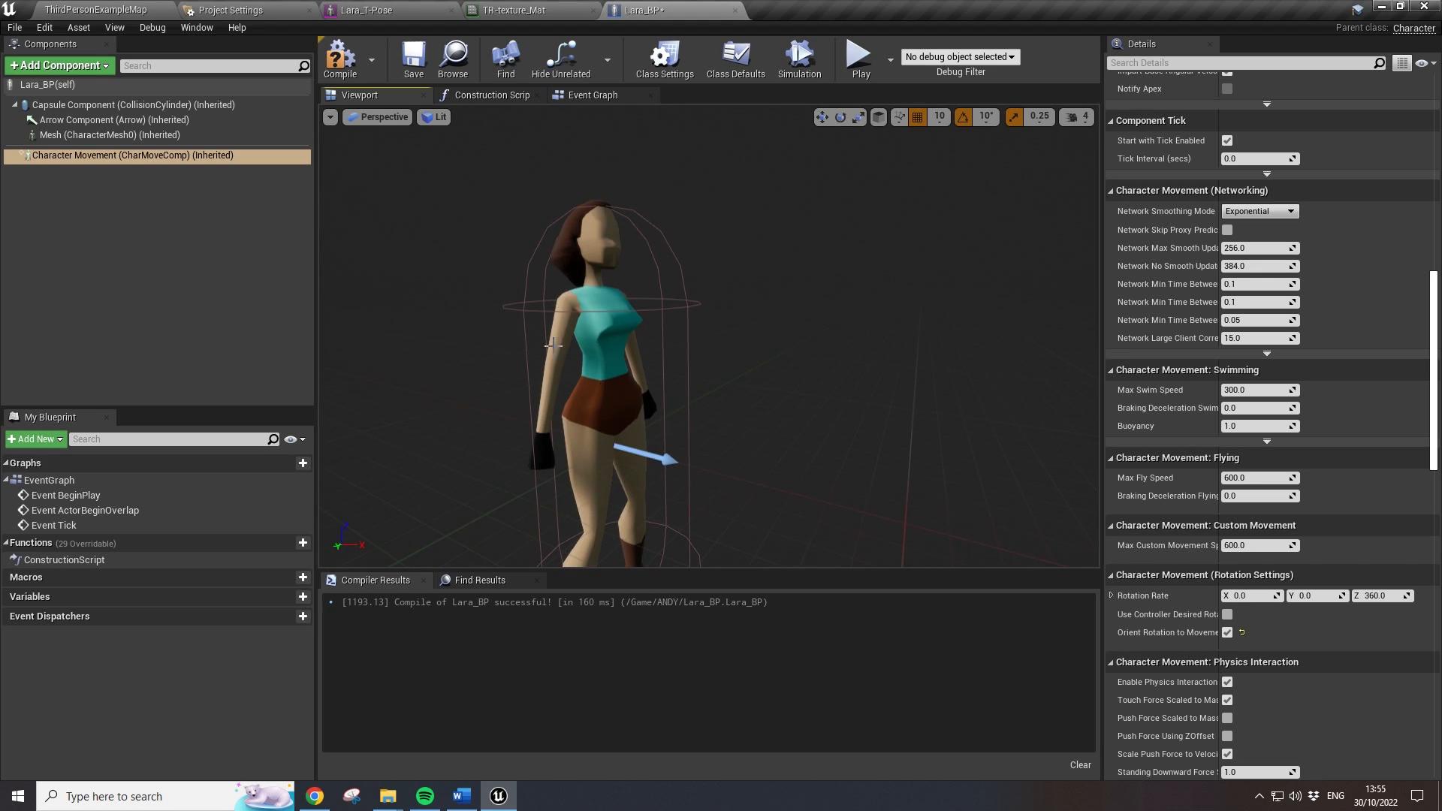
{"action": "left_click", "coordinate": [99, 109]}
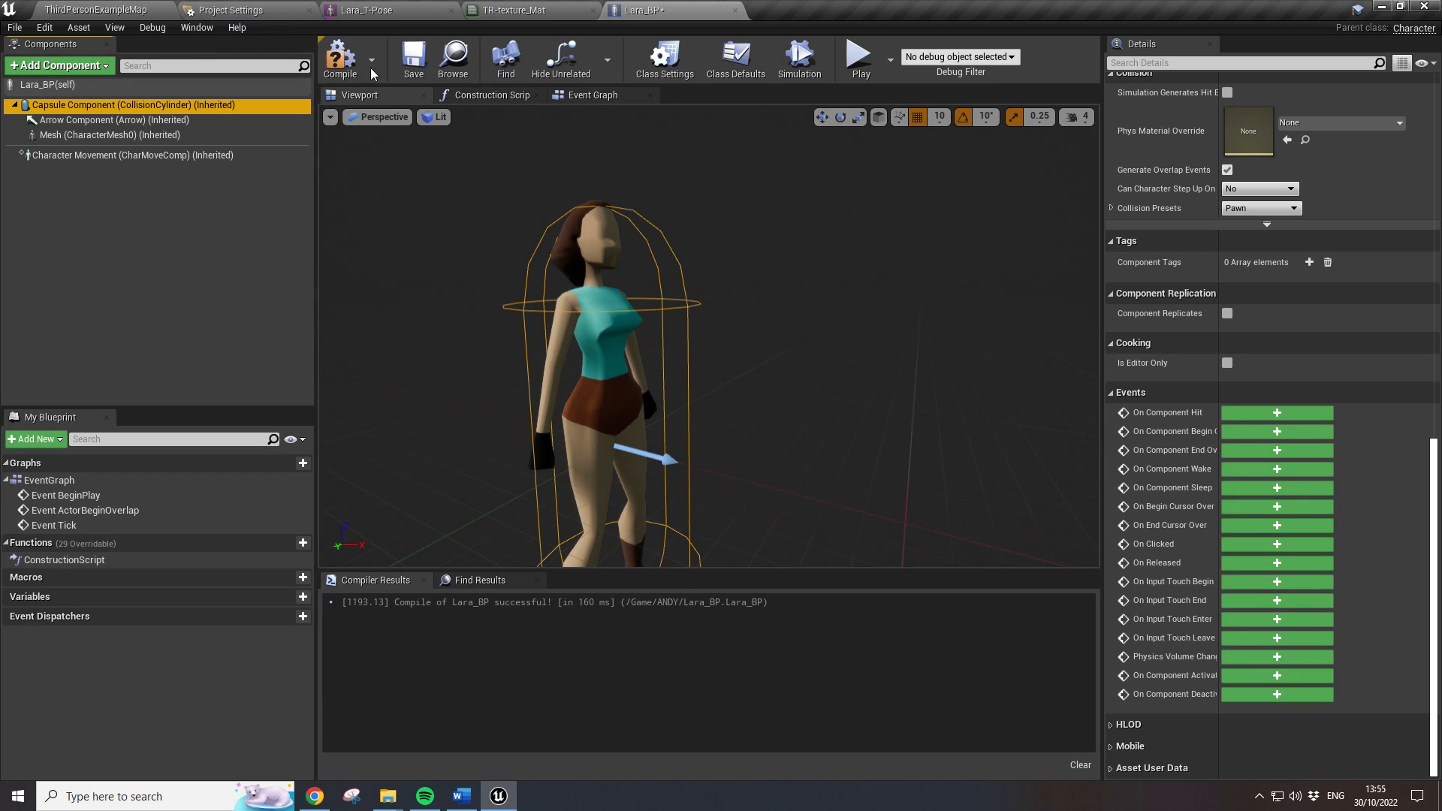
{"action": "left_click", "coordinate": [340, 59]}
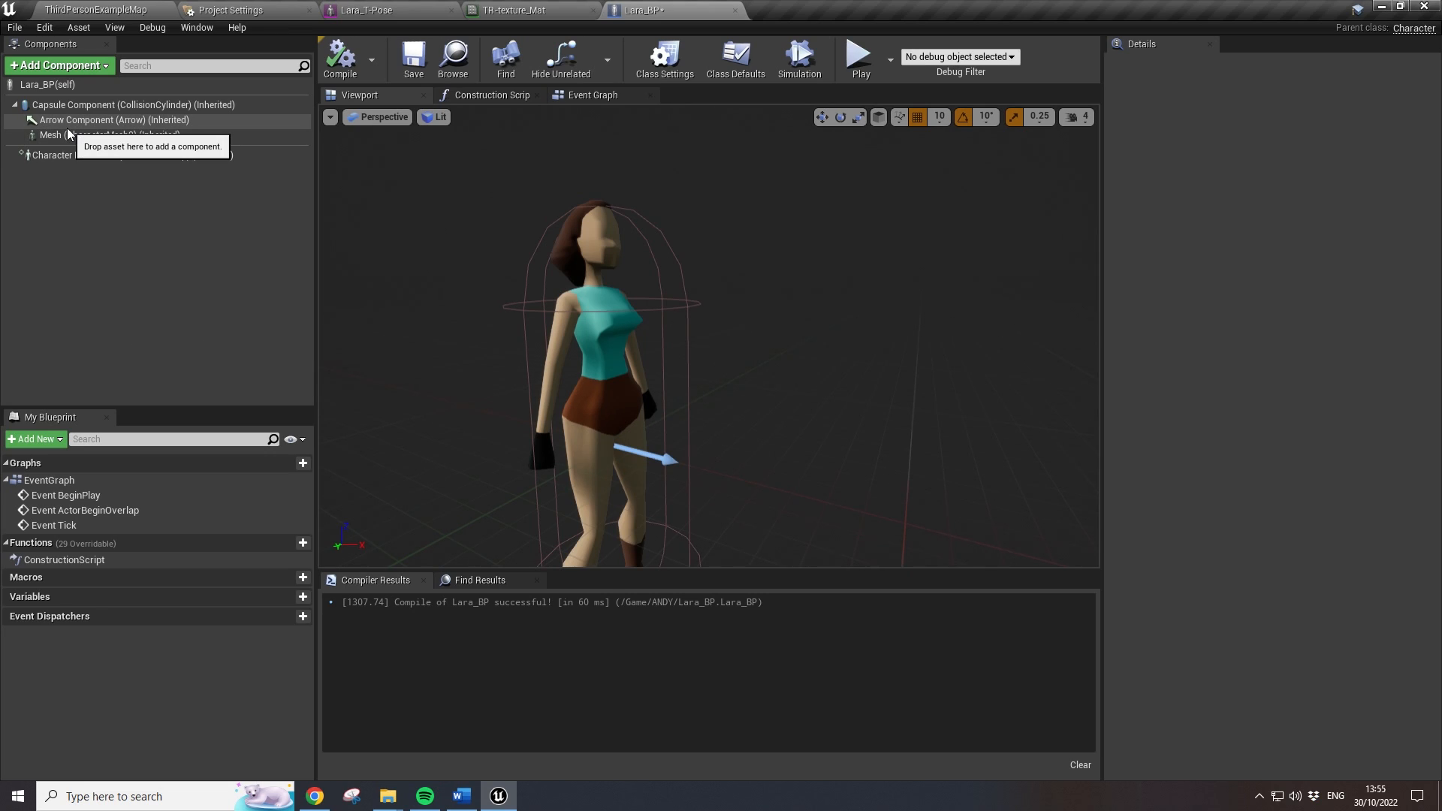
- Add a Spring Arm component to Lara_BP, keeping the name SpringArm
{"action": "left_click", "coordinate": [25, 64]}
{"action": "type", "text": "s"}
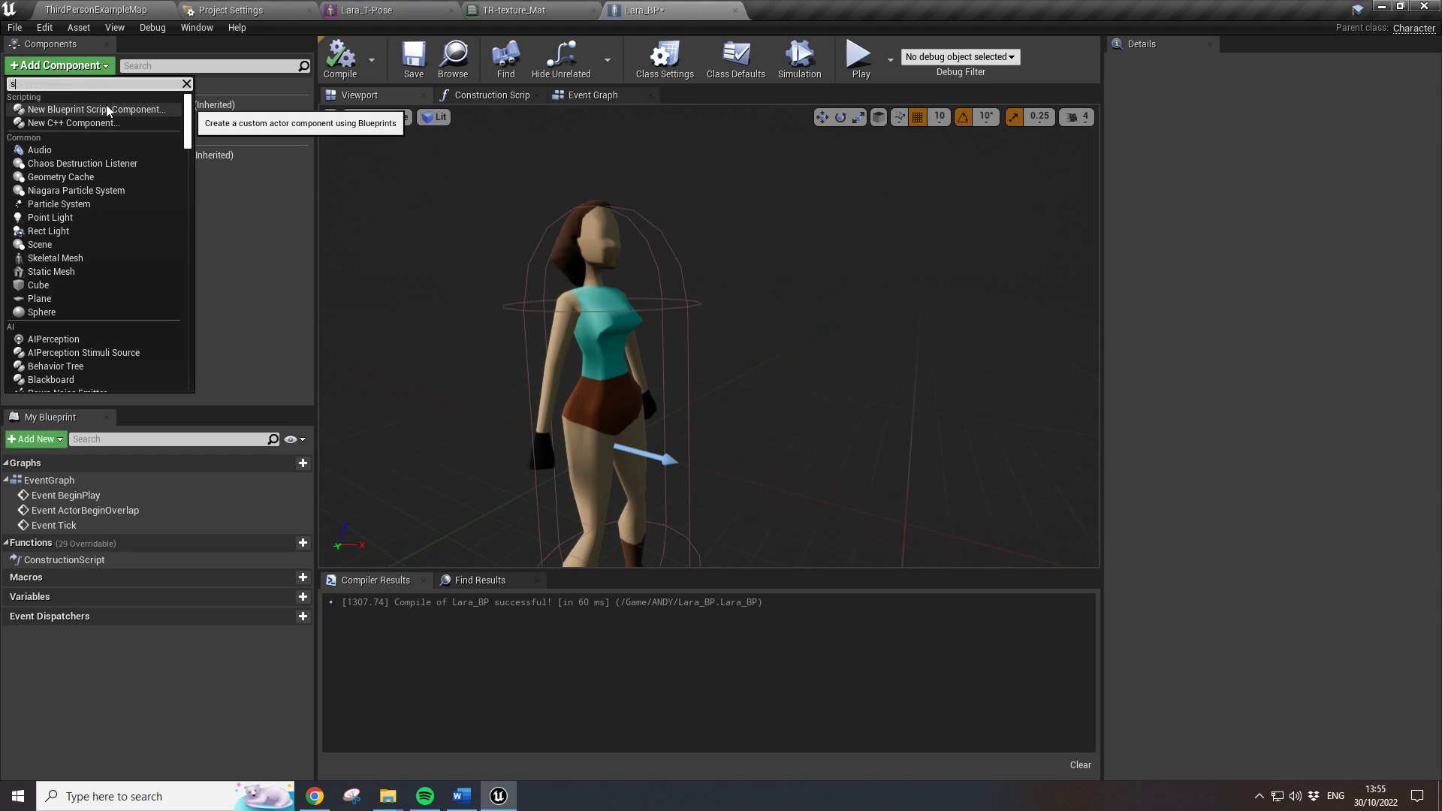
{"action": "type", "text": "pring"}
{"action": "key", "text": "Return"}
{"action": "key", "text": "Return"}
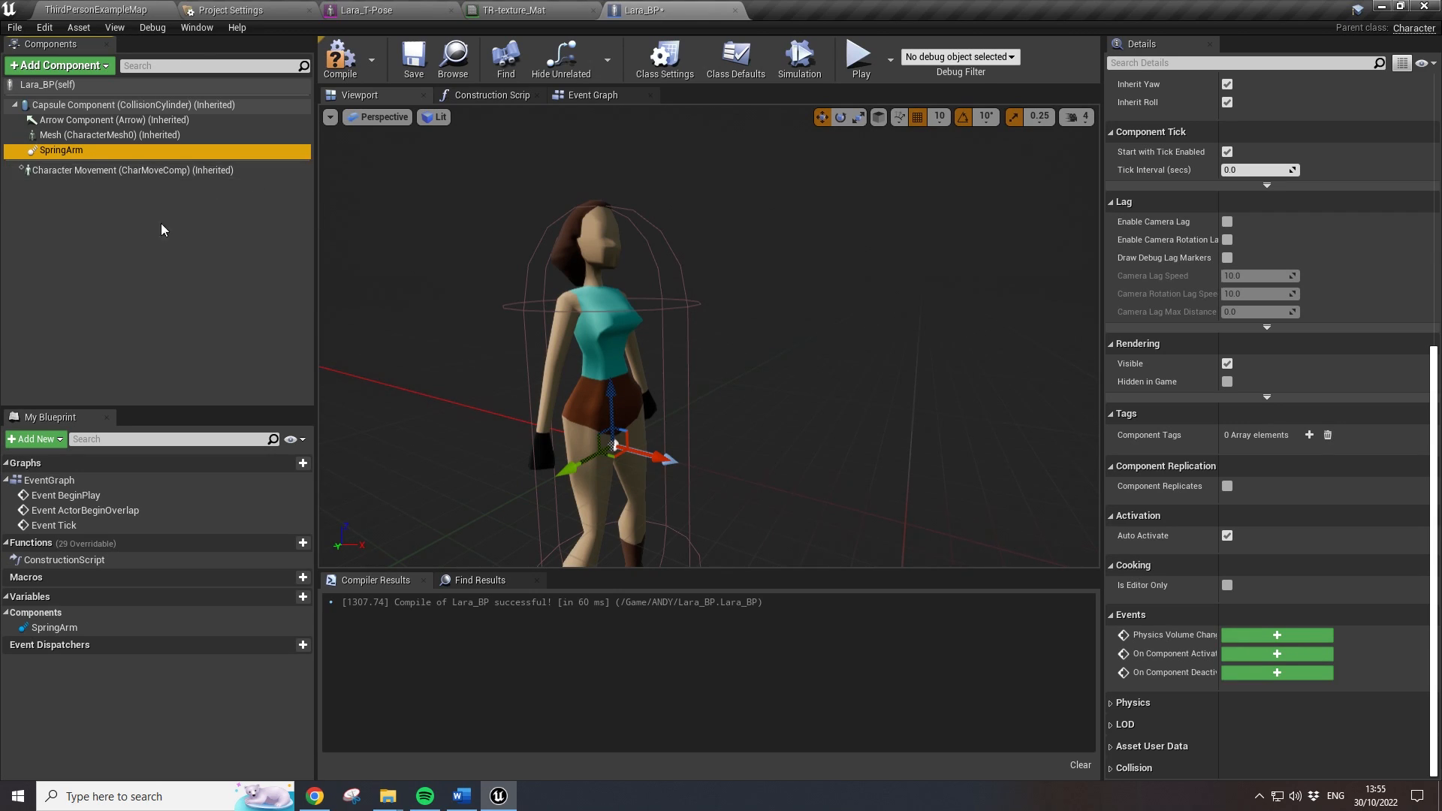
- Add a Camera component as a child of the SpringArm, placed behind the character
{"action": "left_click_drag", "start_coordinate": [554, 409], "coordinate": [589, 433], "text": "alt"}
{"action": "scroll", "coordinate": [588, 433], "scroll_direction": "down", "scroll_amount": 6}
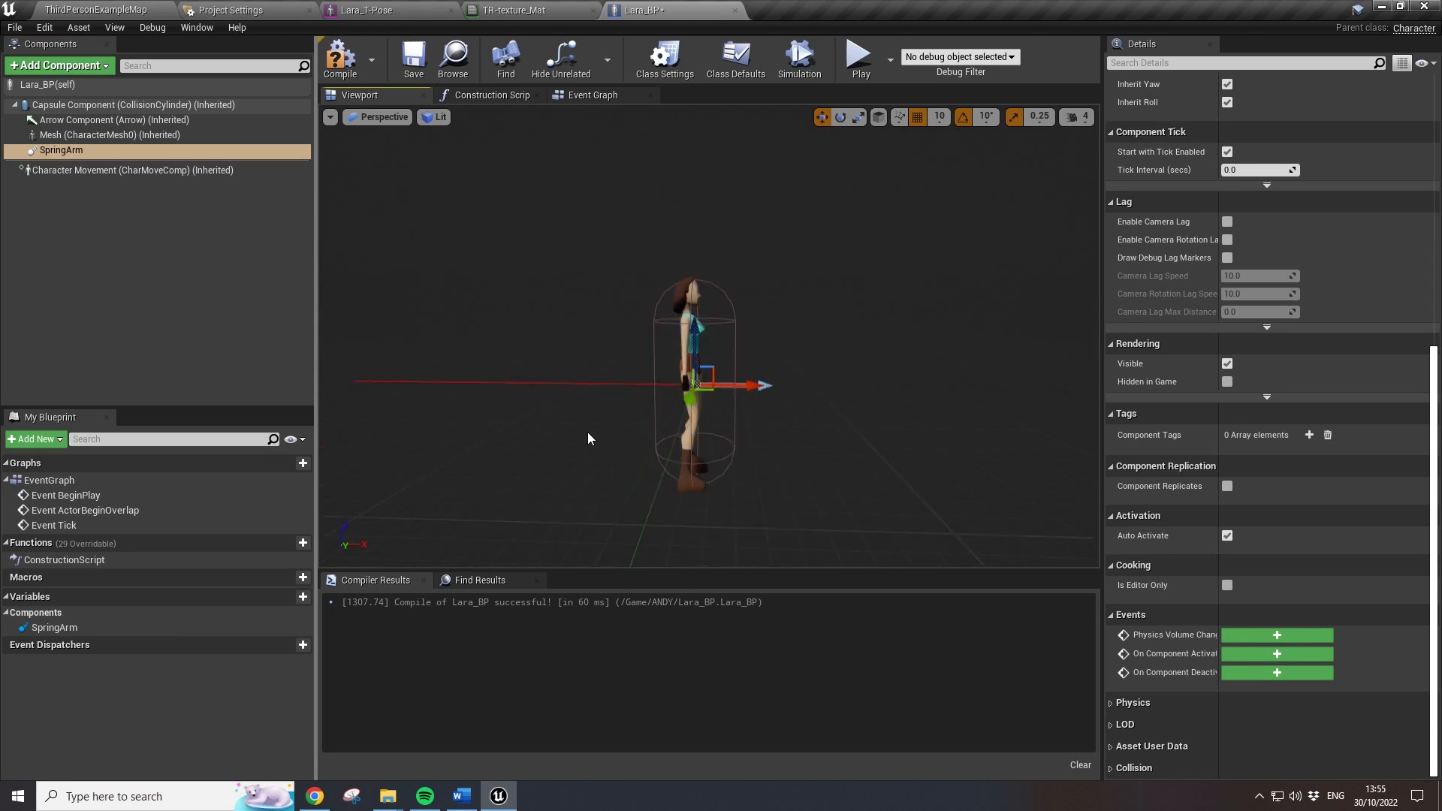
{"action": "scroll", "coordinate": [673, 408], "scroll_direction": "up", "scroll_amount": 10}
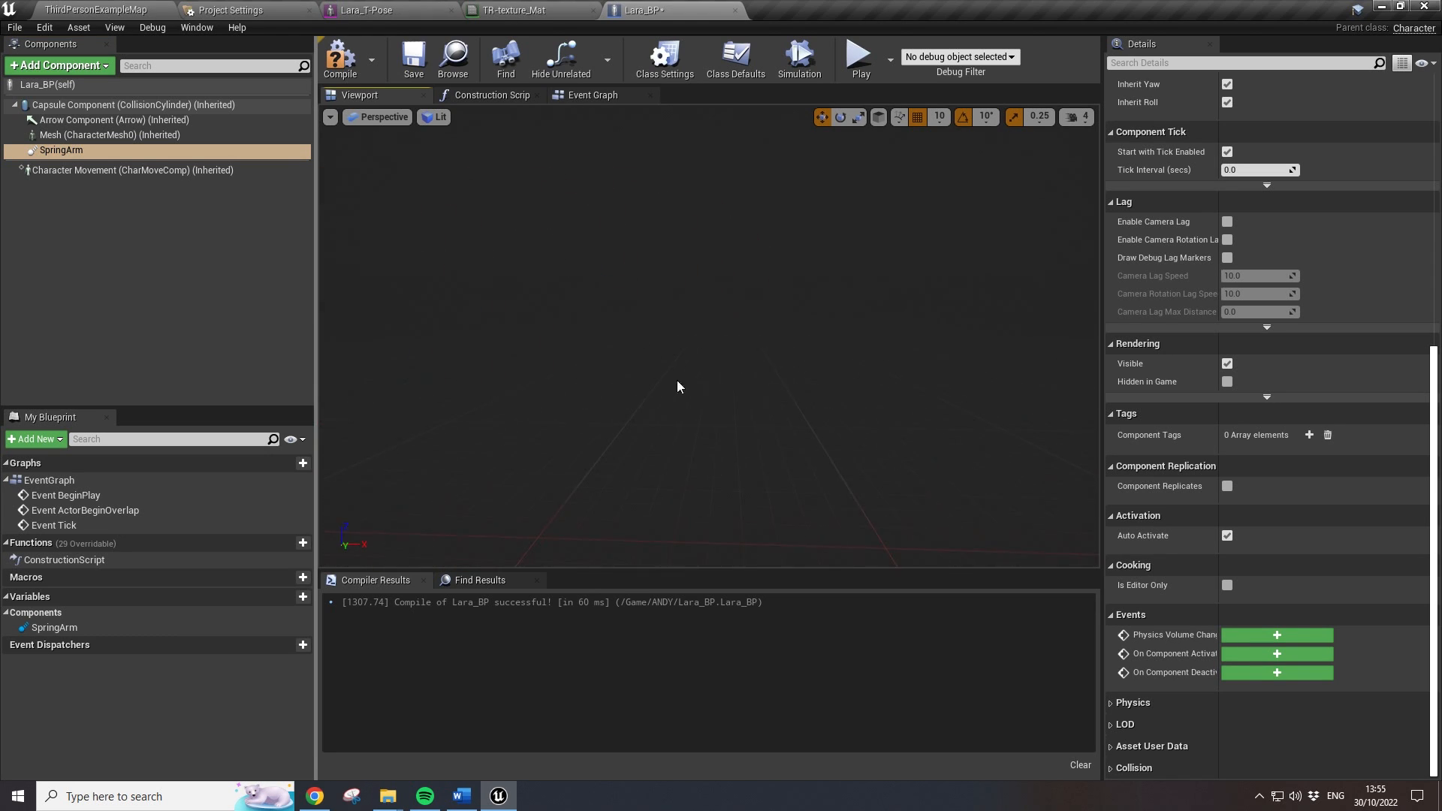
{"action": "scroll", "coordinate": [645, 381], "scroll_direction": "down", "scroll_amount": 5}
{"action": "mouse_move", "coordinate": [645, 381]}
{"action": "right_mouse_down"}
{"action": "mouse_move", "coordinate": [631, 379]}
{"action": "mouse_move", "coordinate": [695, 384]}
{"action": "mouse_move", "coordinate": [628, 370]}
{"action": "right_mouse_up"}
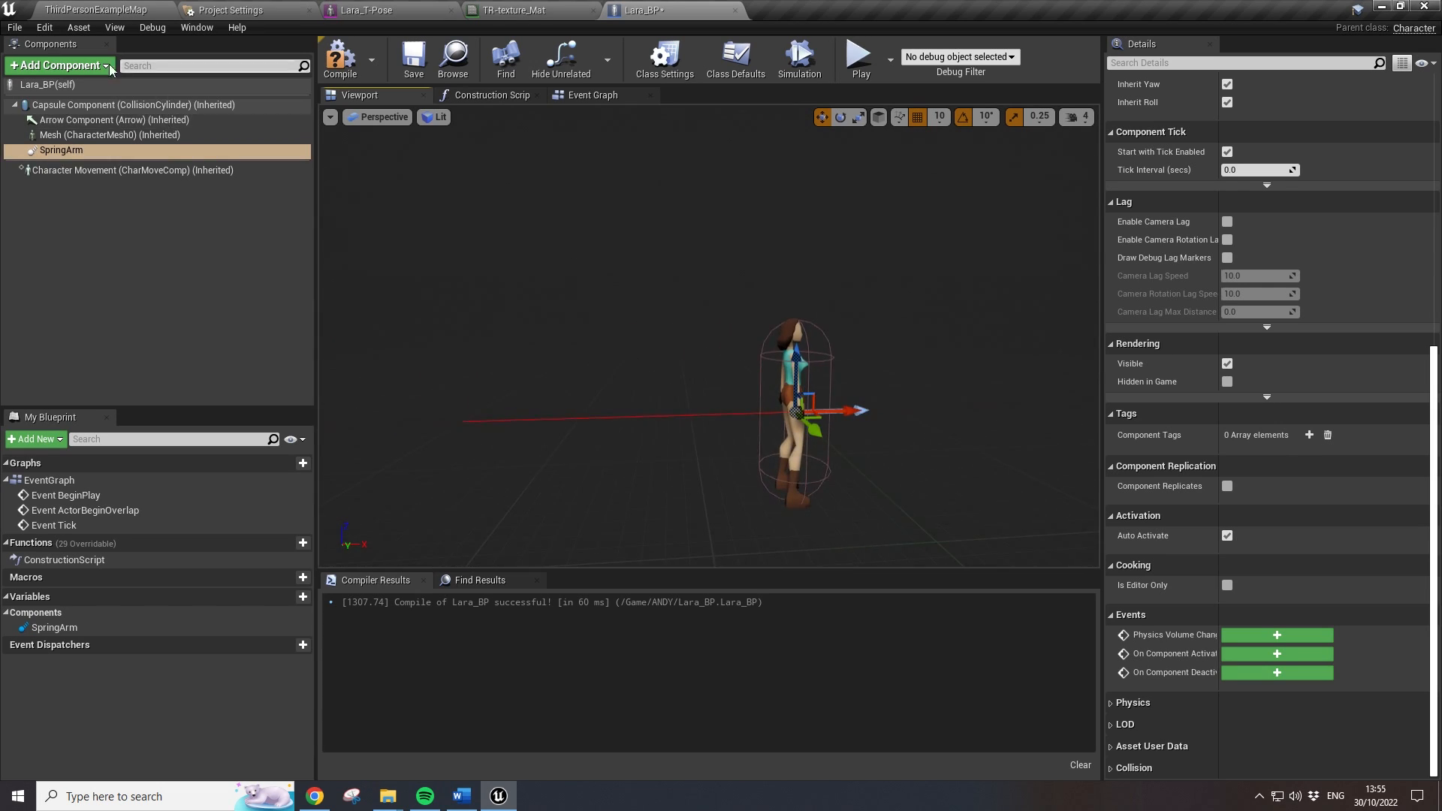
{"action": "left_click", "coordinate": [66, 66]}
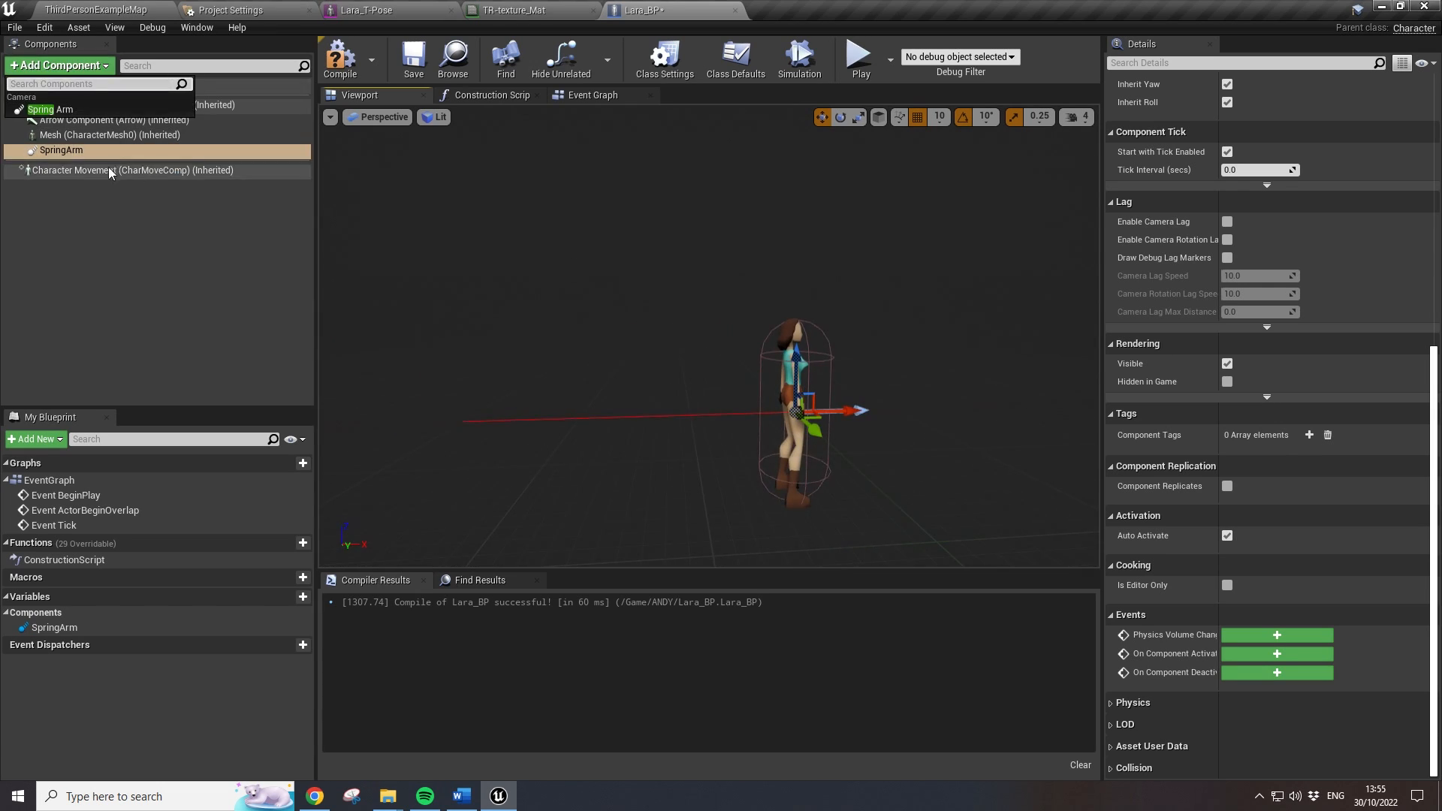
{"action": "type", "text": "camera"}
{"action": "key", "text": "Return"}
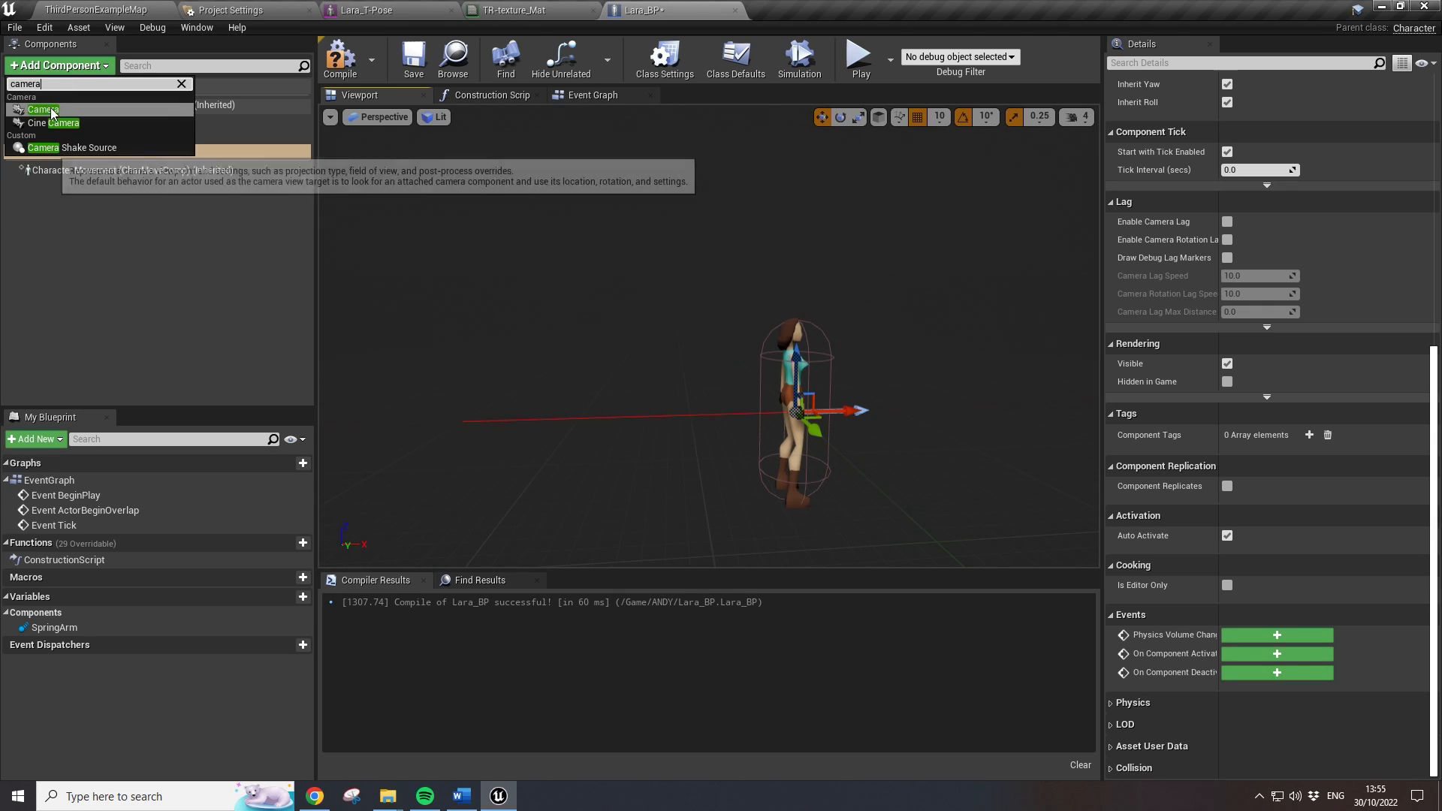
{"action": "left_click", "coordinate": [80, 197]}
- Raise the SpringArm by about 40 units along Z and check the attached Camera's placement behind the character
{"action": "left_click", "coordinate": [65, 152]}
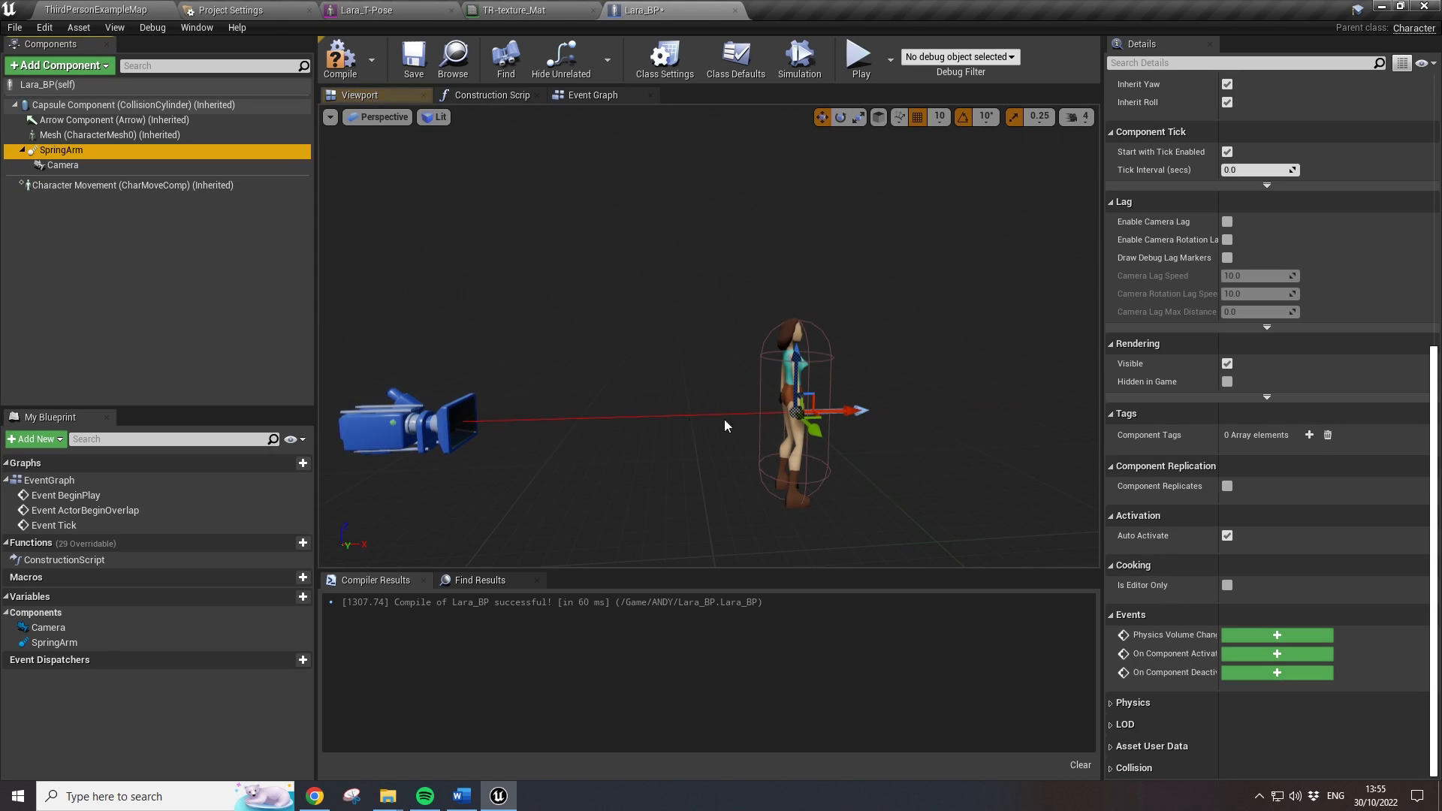
{"action": "left_click_drag", "start_coordinate": [793, 354], "coordinate": [802, 311]}
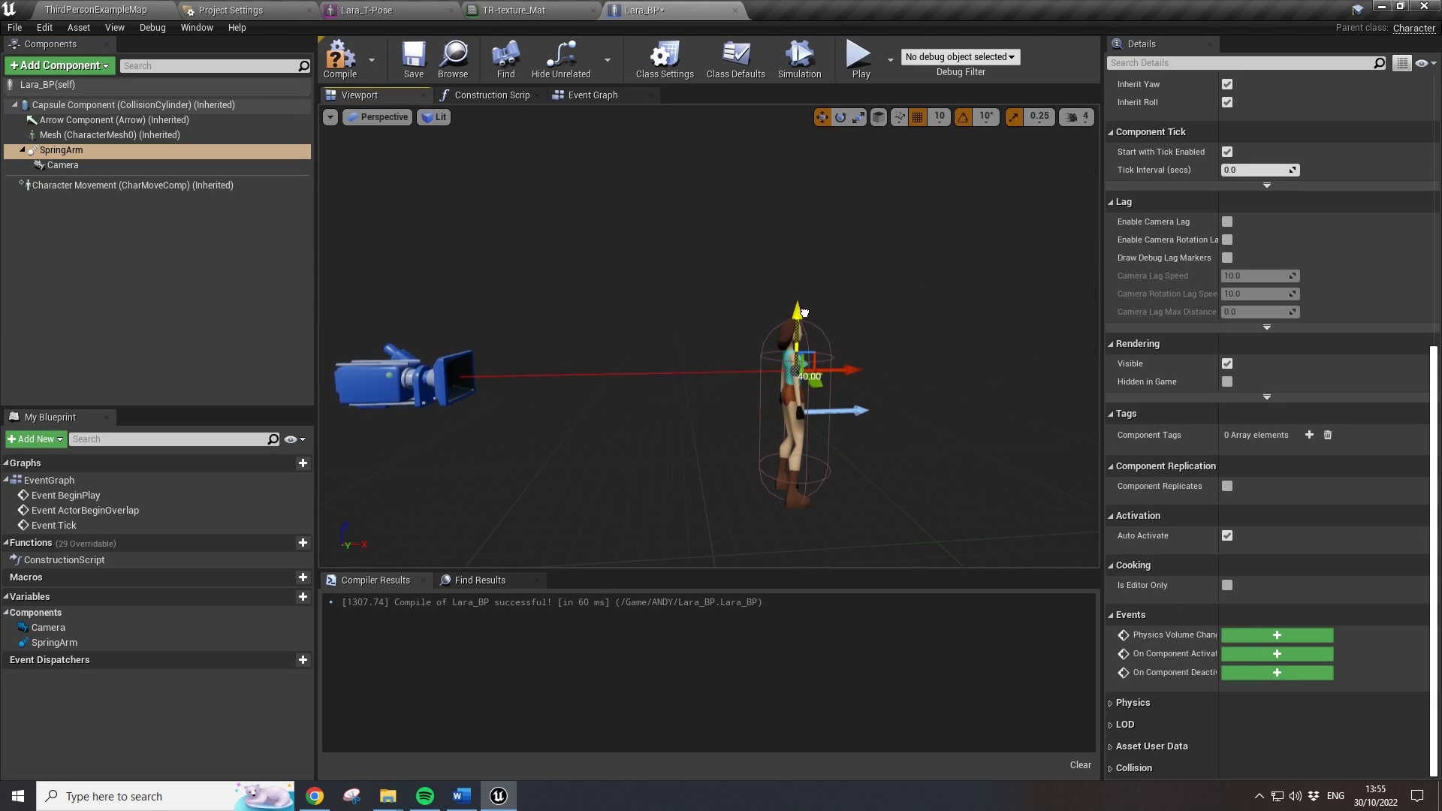
{"action": "left_click", "coordinate": [63, 165]}
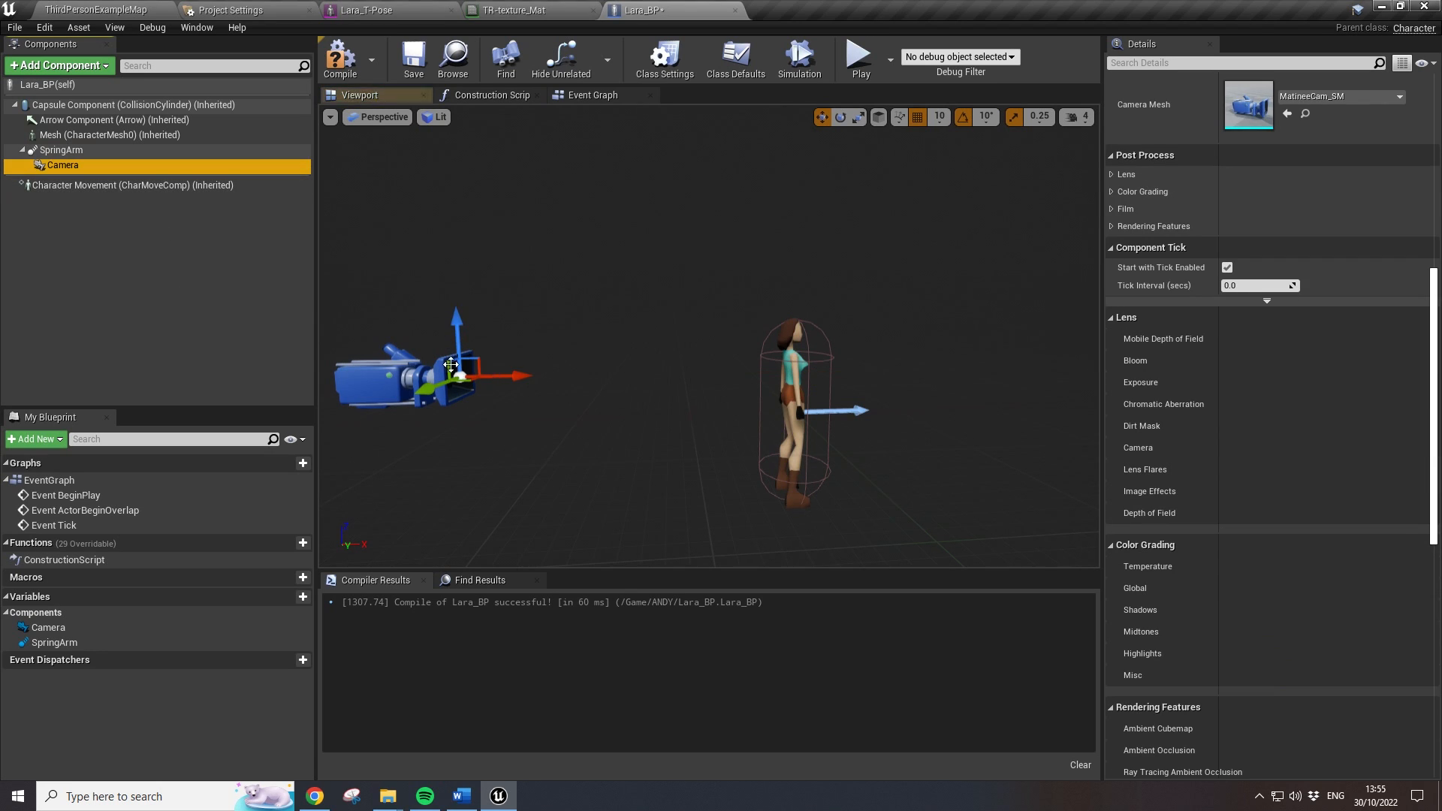
{"action": "left_click_drag", "start_coordinate": [540, 447], "coordinate": [552, 398], "text": "alt"}
{"action": "scroll", "coordinate": [541, 447], "scroll_direction": "down", "scroll_amount": 4}
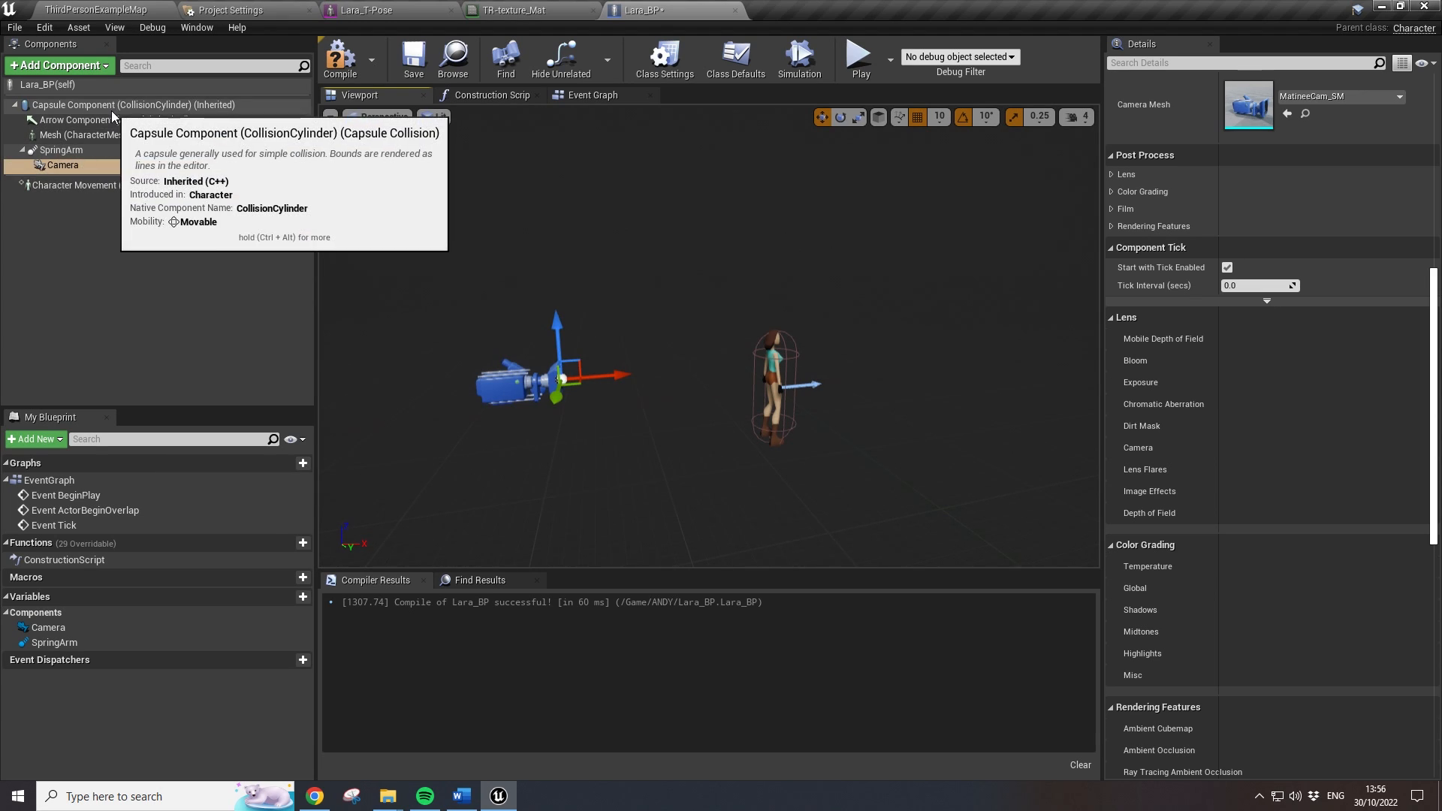
- Attach the SpringArm with its Camera to the Capsule Component and compile the blueprint
{"action": "left_click", "coordinate": [62, 150]}
{"action": "left_click_drag", "start_coordinate": [68, 148], "coordinate": [77, 109]}
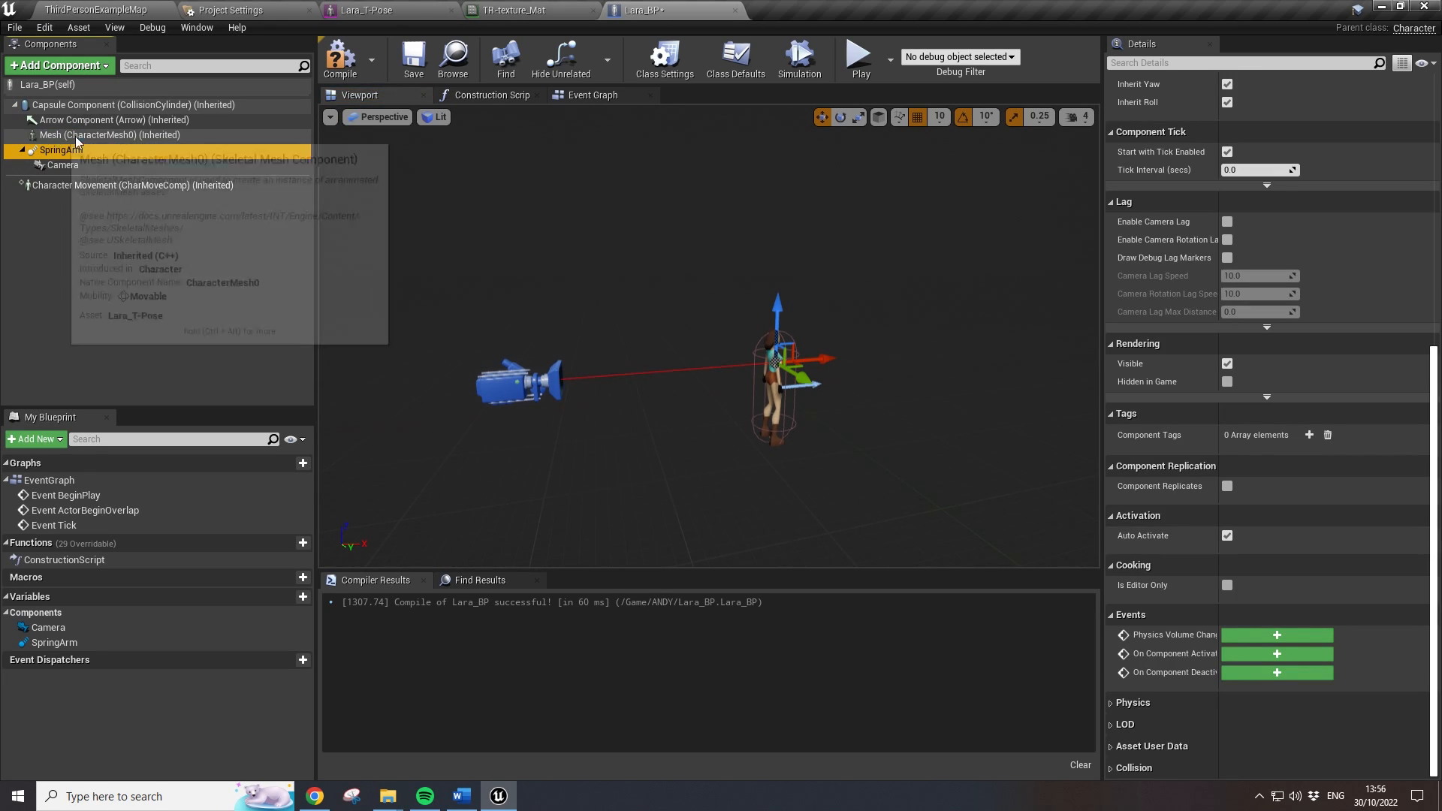
{"action": "left_click_drag", "start_coordinate": [659, 383], "coordinate": [582, 379], "text": "alt"}
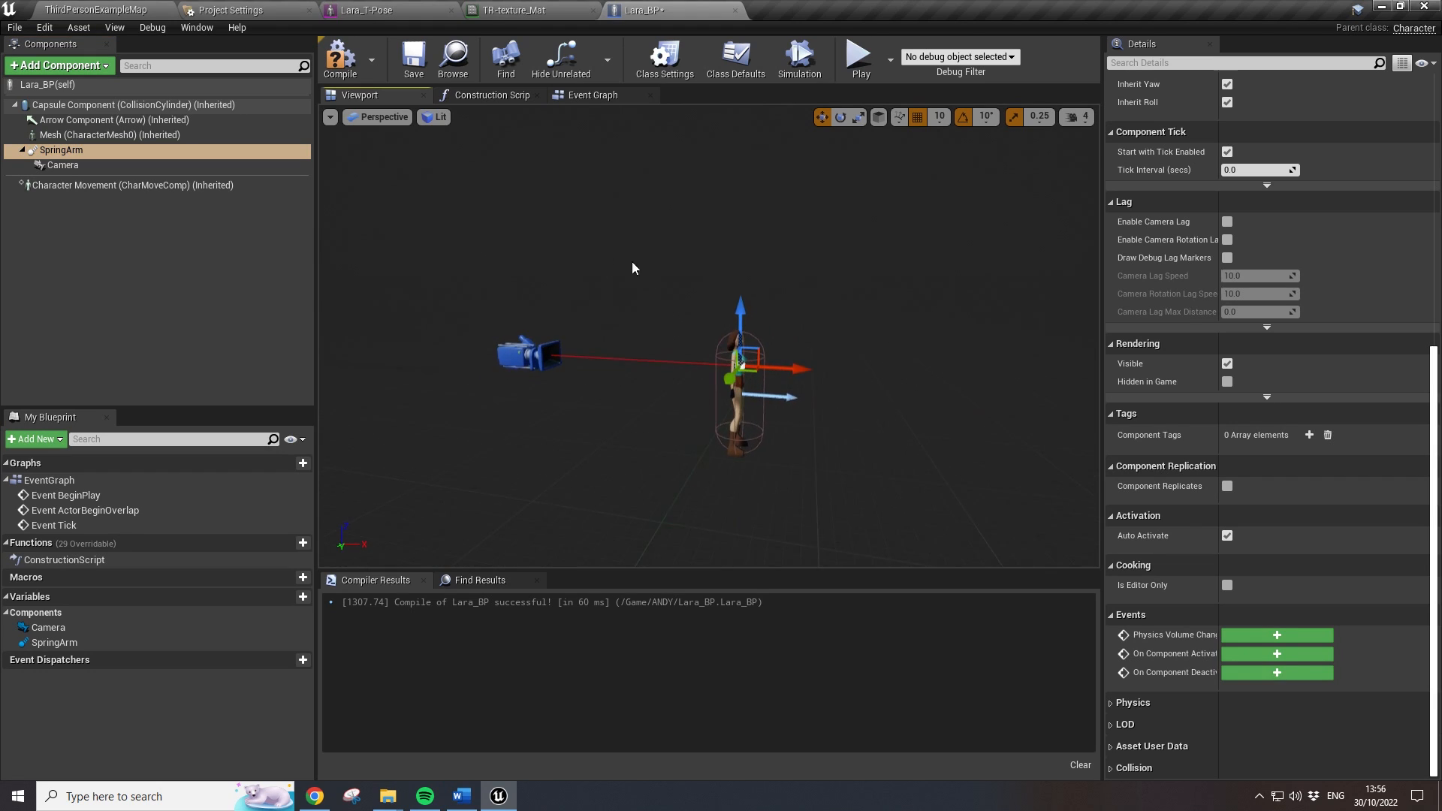
{"action": "left_click", "coordinate": [337, 75]}
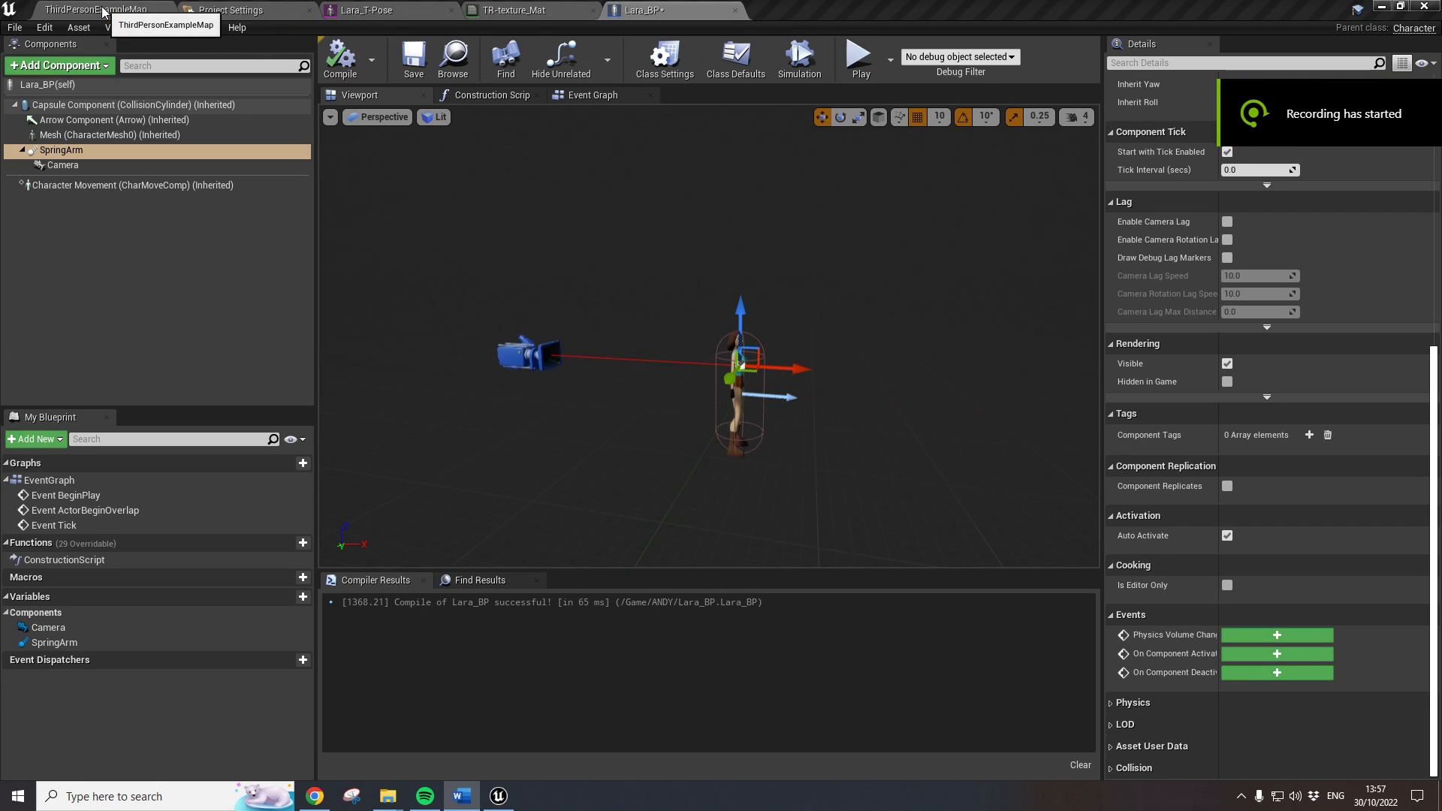
- Return to the ThirdPersonExampleMap level editor and create an Animation Blueprint in the ANDY folder targeting Lara_T-Pose_Skeleton
{"action": "left_click_drag", "start_coordinate": [103, 11], "coordinate": [247, 10]}
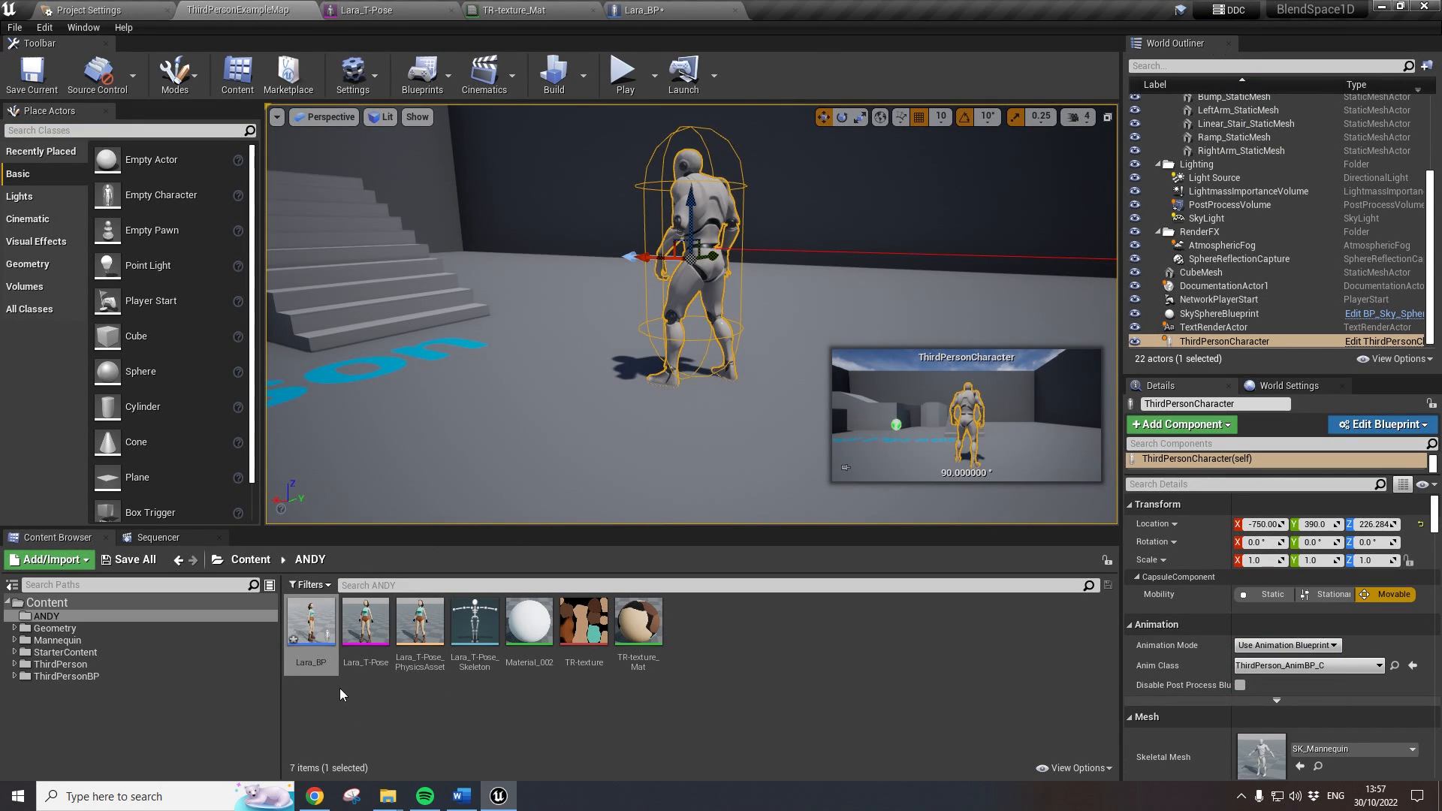
{"action": "right_click", "coordinate": [692, 643]}
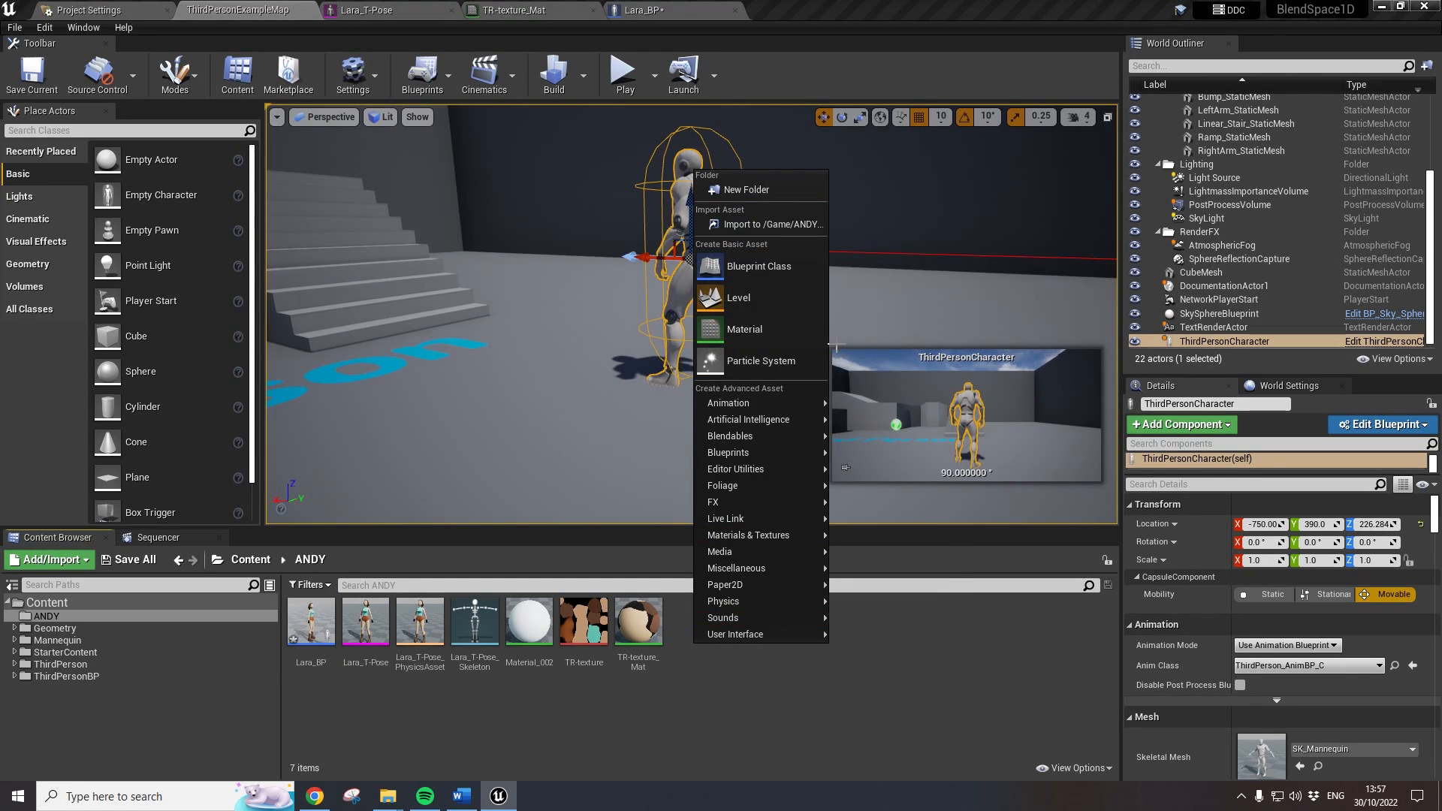
{"action": "mouse_move", "coordinate": [817, 404]}
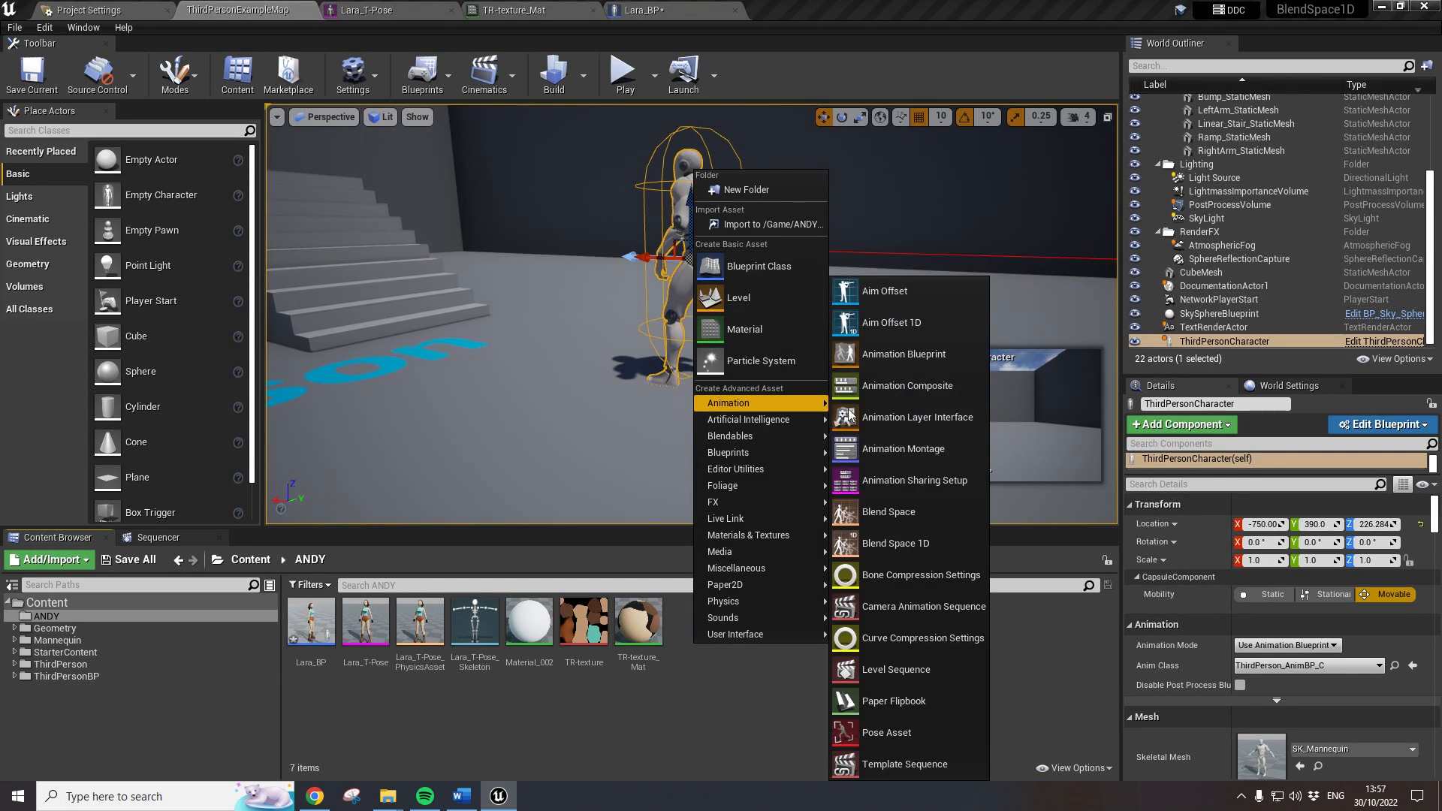
{"action": "left_click", "coordinate": [903, 354]}
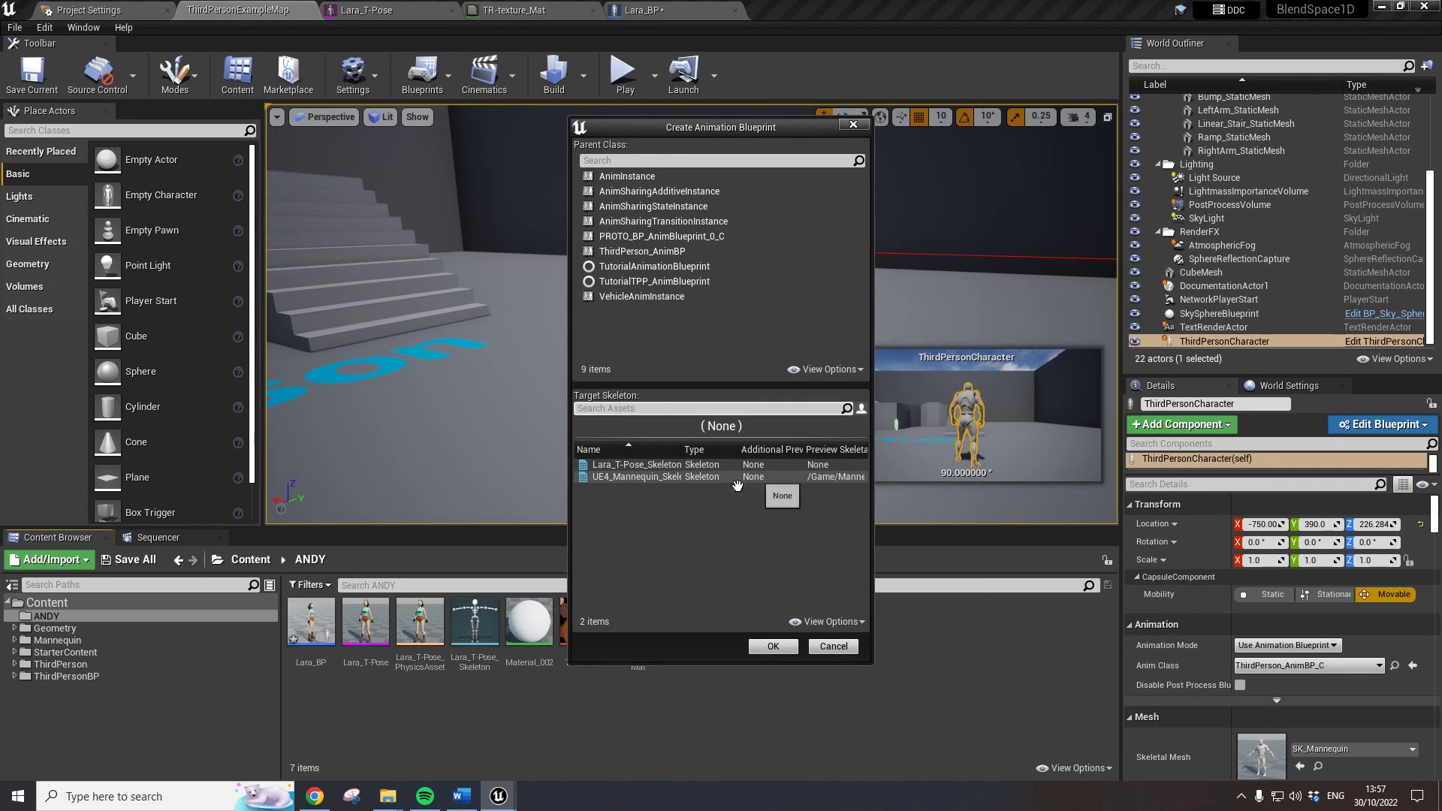
{"action": "left_click", "coordinate": [630, 465]}
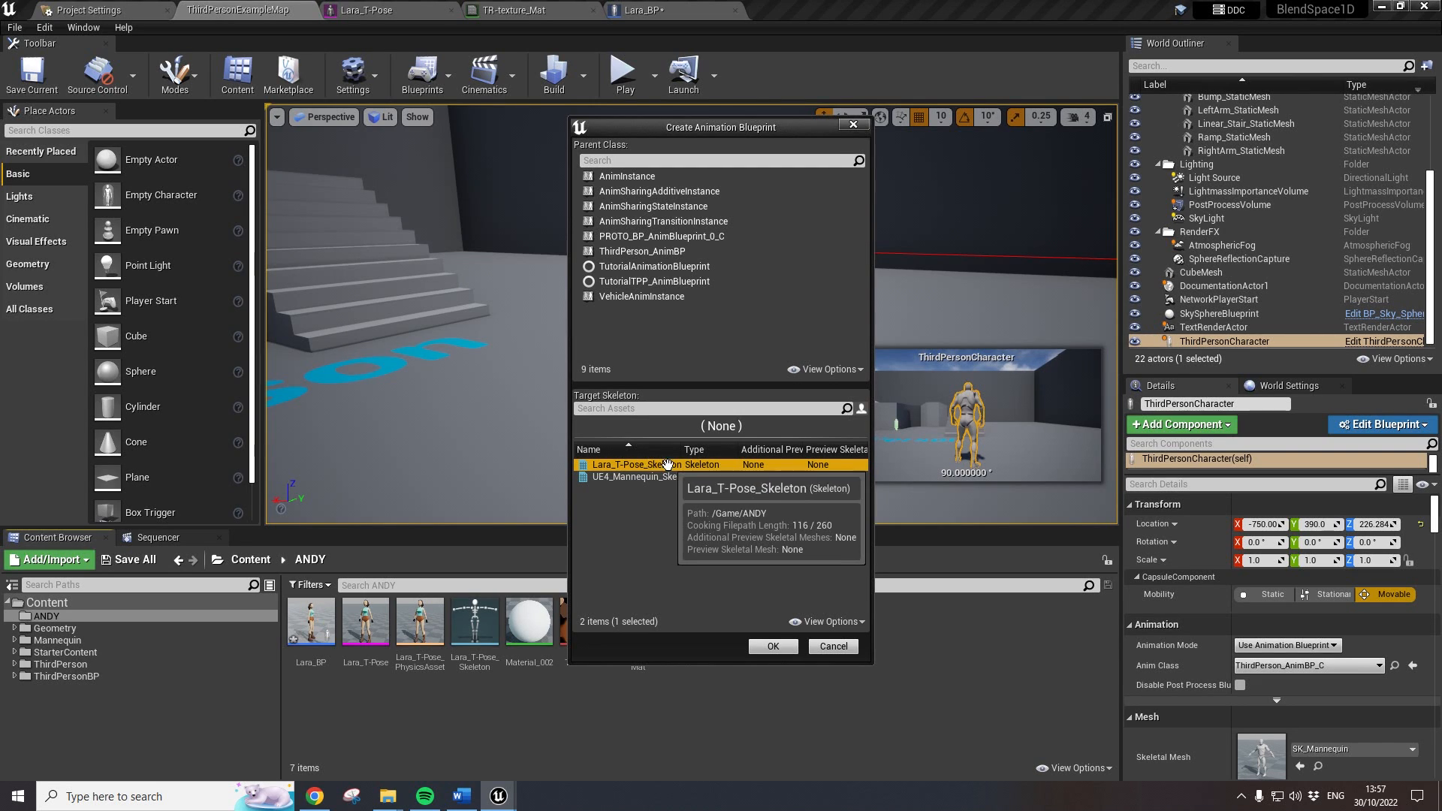
{"action": "left_click", "coordinate": [773, 646]}
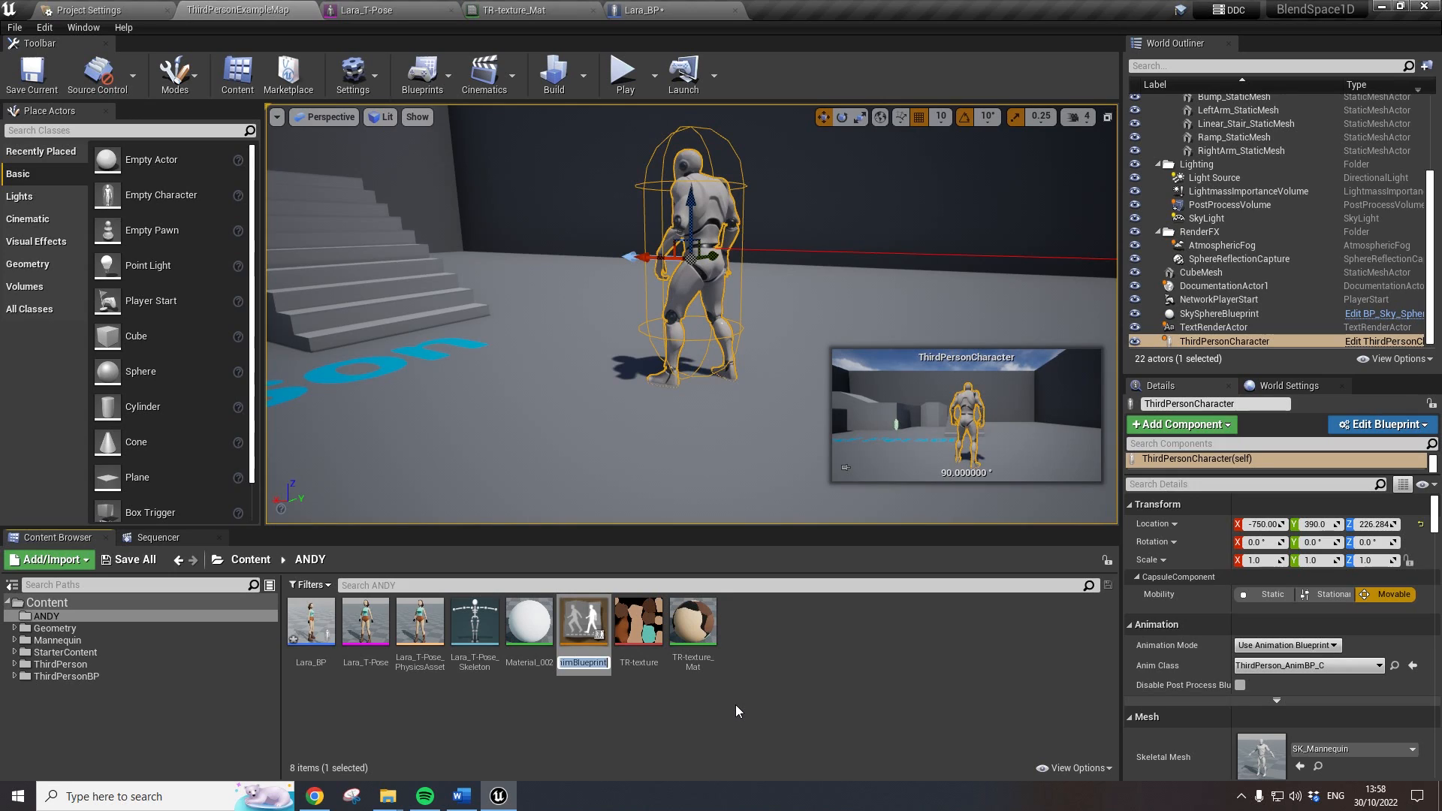
{"action": "key", "text": "Return"}
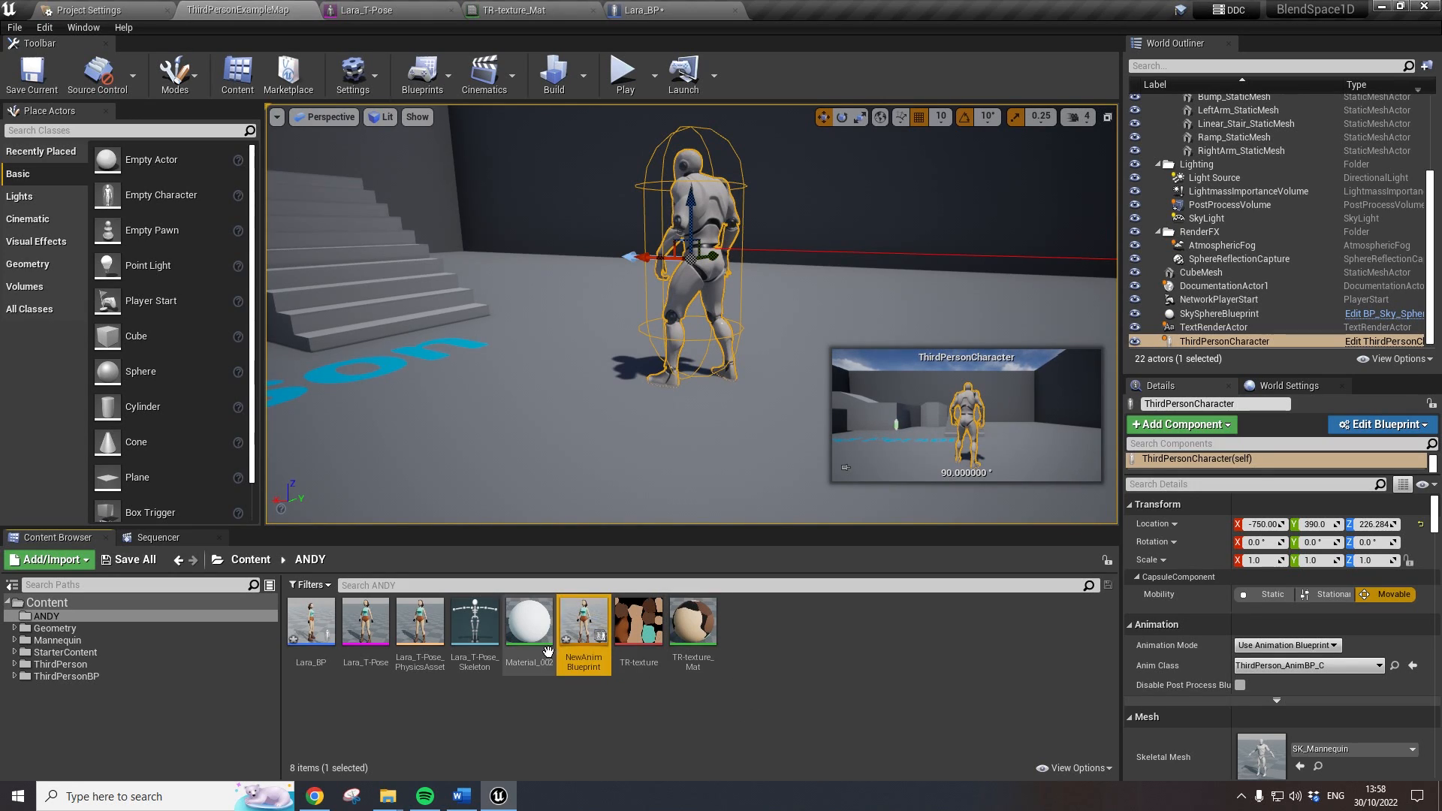
- Rename the new Animation Blueprint as Lara_Anim_BP
{"action": "left_click", "coordinate": [579, 665]}
{"action": "key", "text": "BackSpace"}
{"action": "type", "text": "Lara_Aa"}
{"action": "key", "text": "BackSpace"}
{"action": "type", "text": "n"}
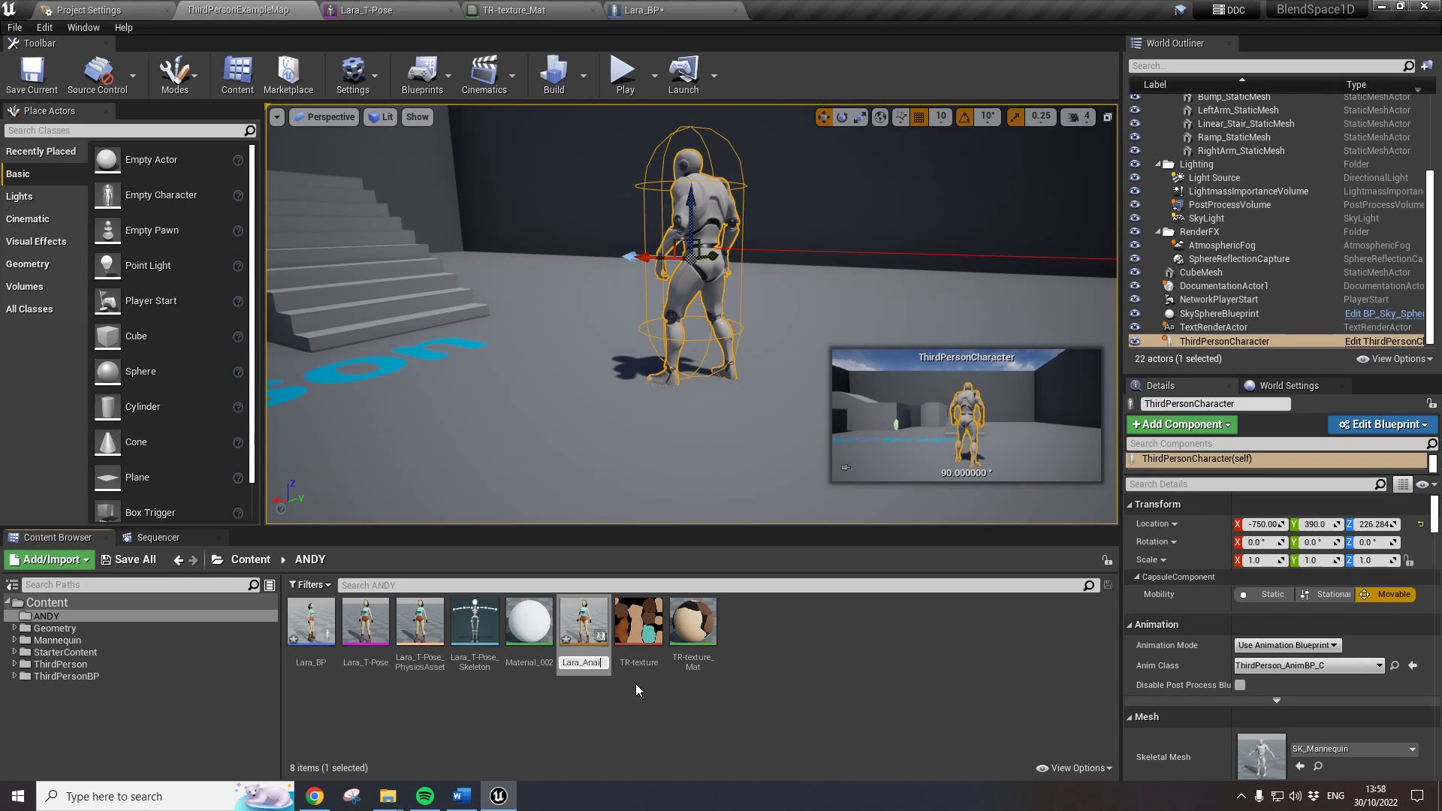
{"action": "type", "text": "im_BP"}
{"action": "key", "text": "Return"}
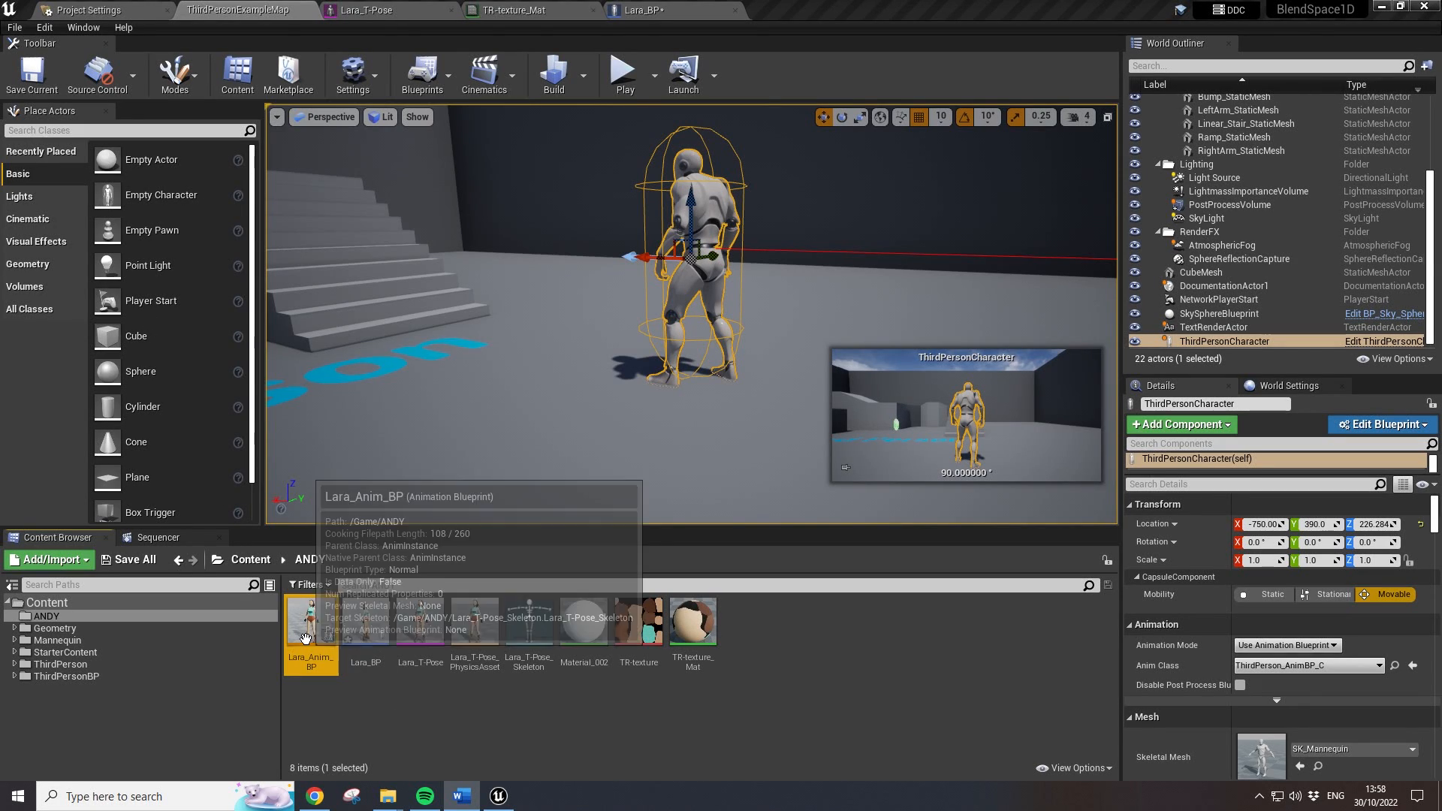
- Open Lara_Anim_BP, return to the Lara_BP blueprint and save all modified assets
{"action": "double_click", "coordinate": [332, 633]}
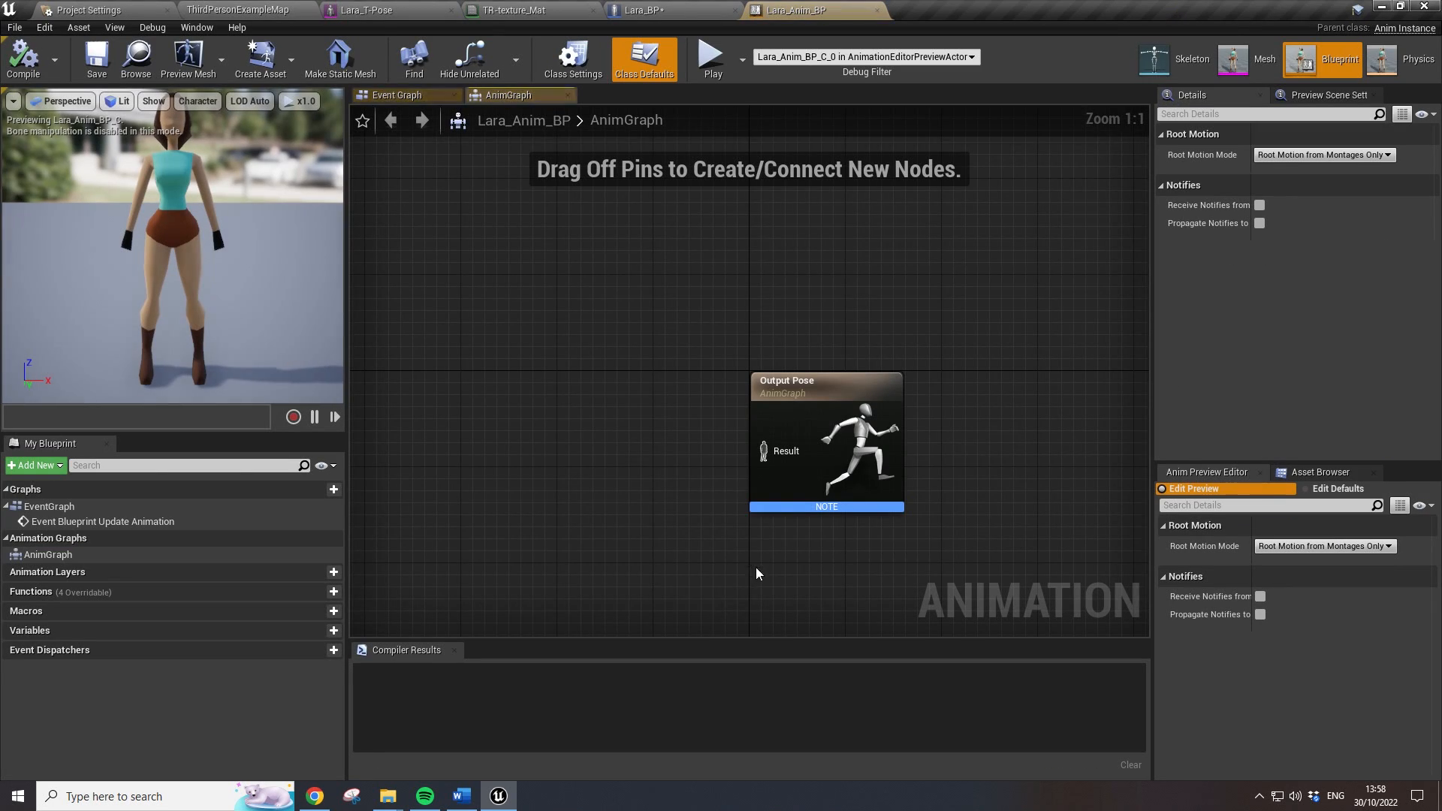
{"action": "left_click", "coordinate": [661, 11]}
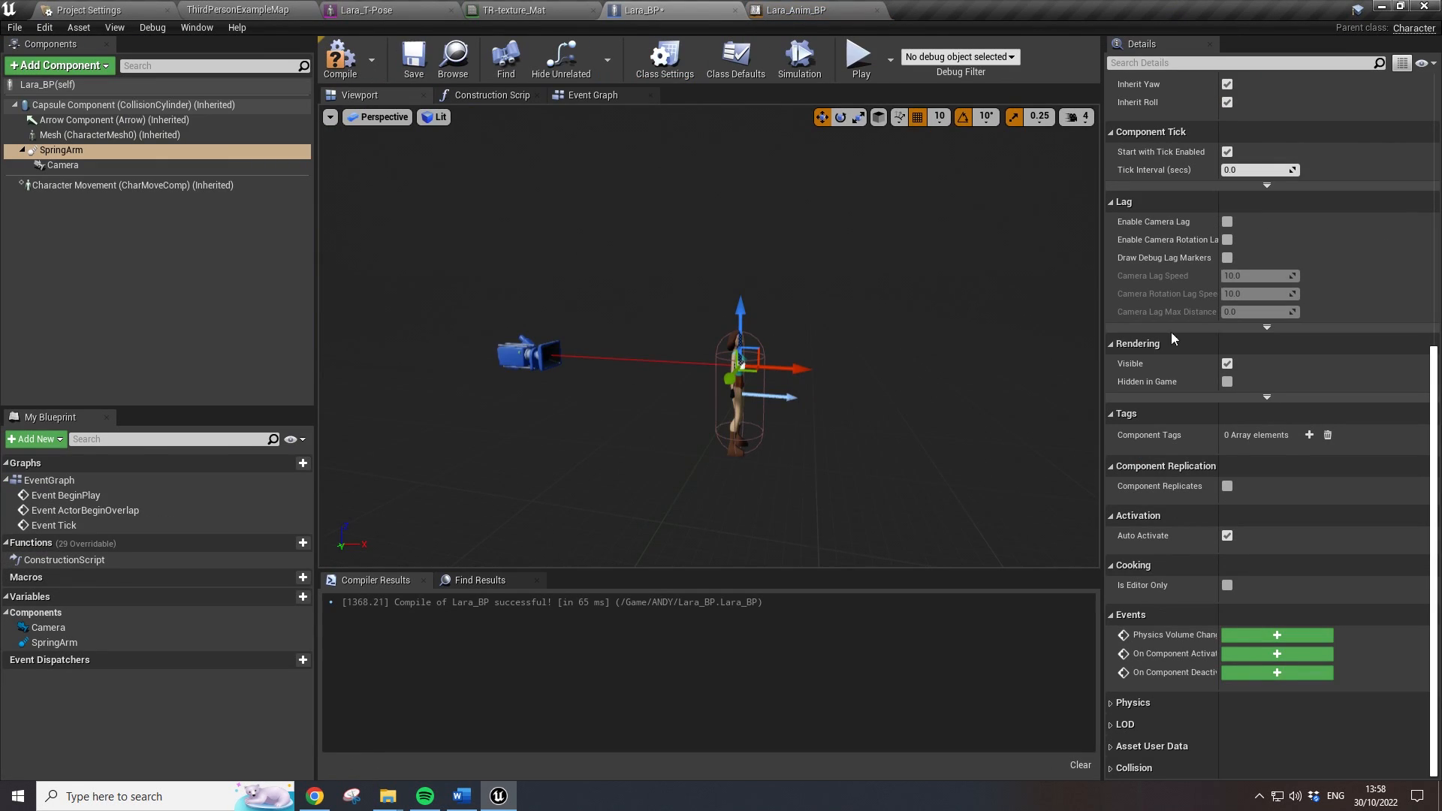
{"action": "left_click", "coordinate": [14, 27]}
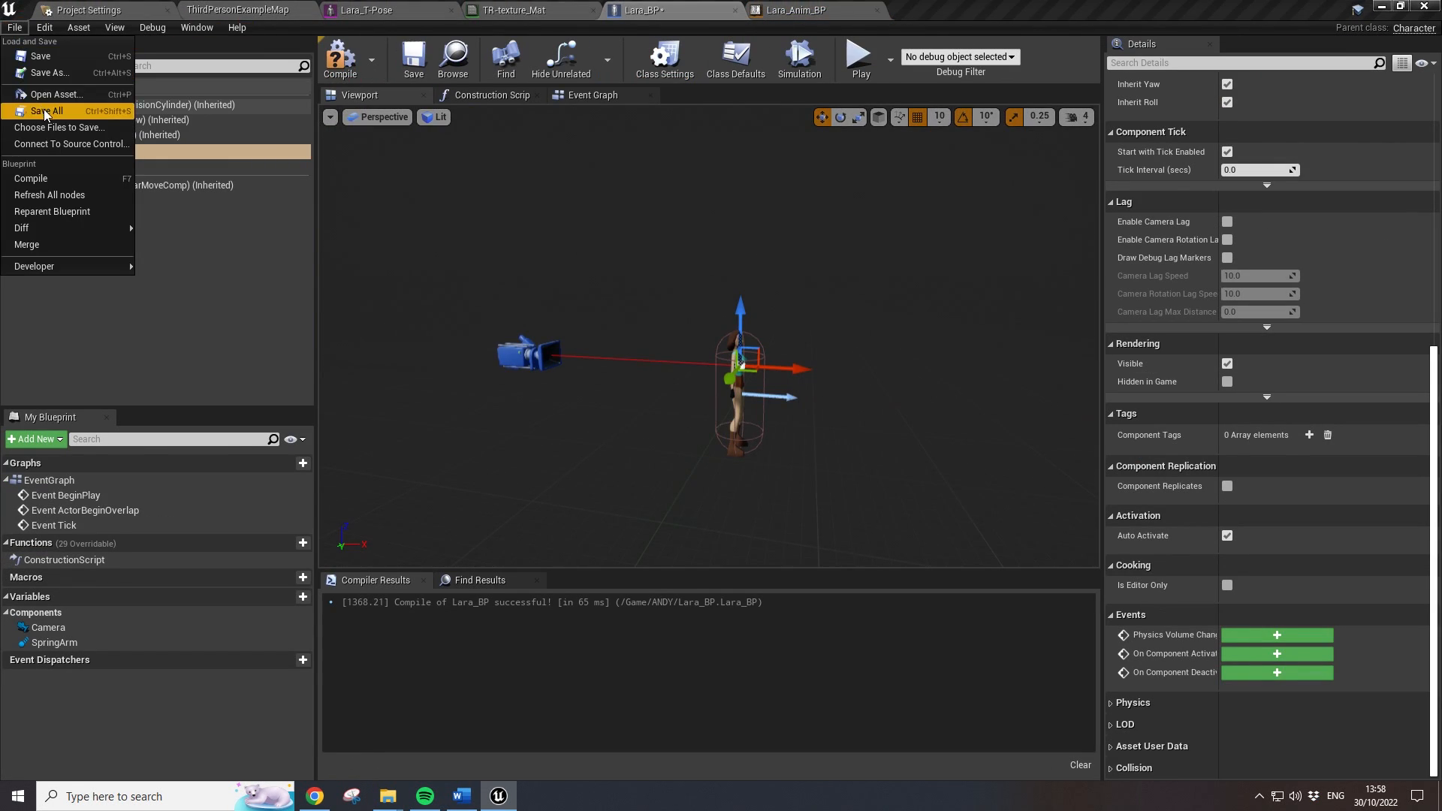
{"action": "left_click", "coordinate": [45, 111]}
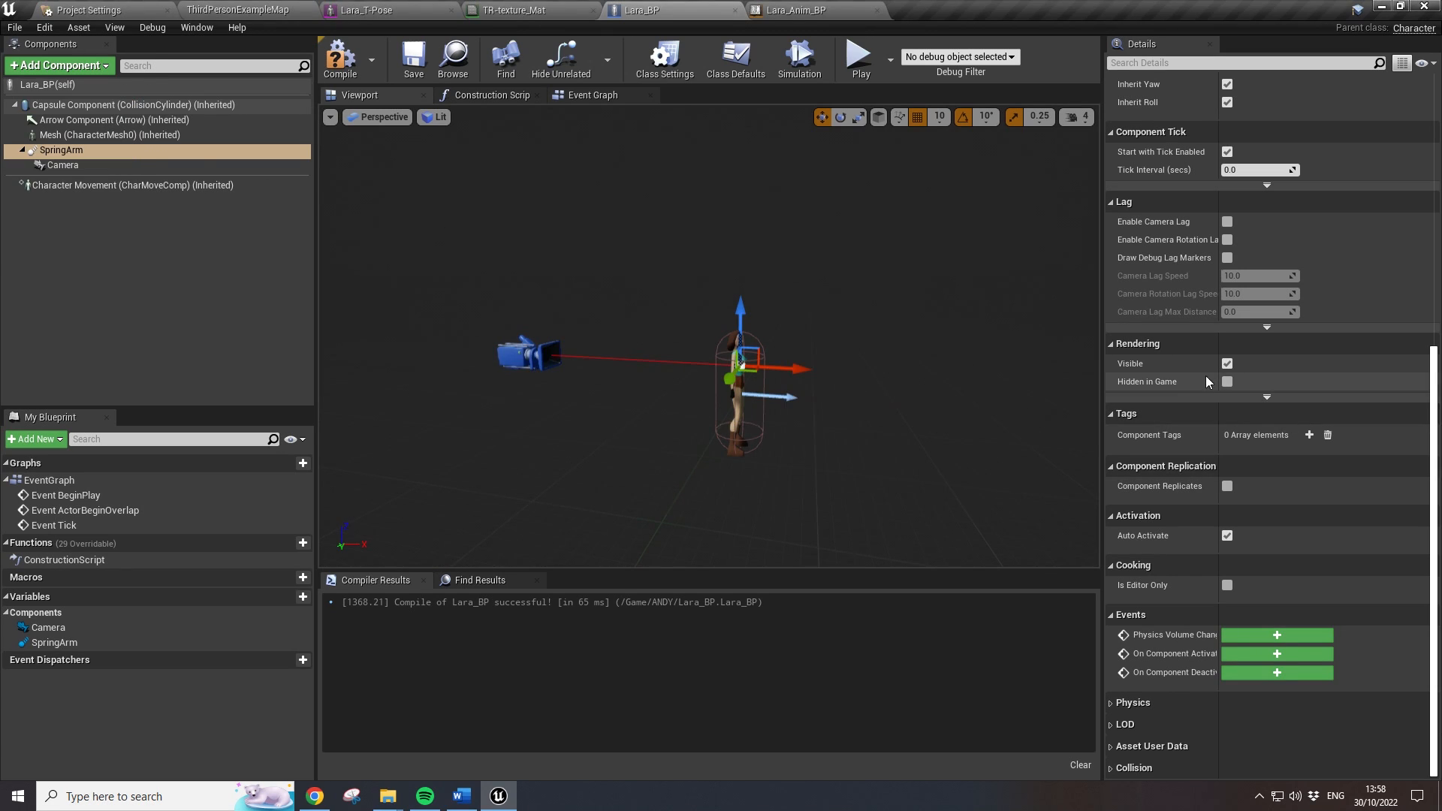
- Set the Anim Class of Lara_BP's Mesh component to Lara_Anim_BP and compile the blueprint
{"action": "left_click", "coordinate": [113, 135]}
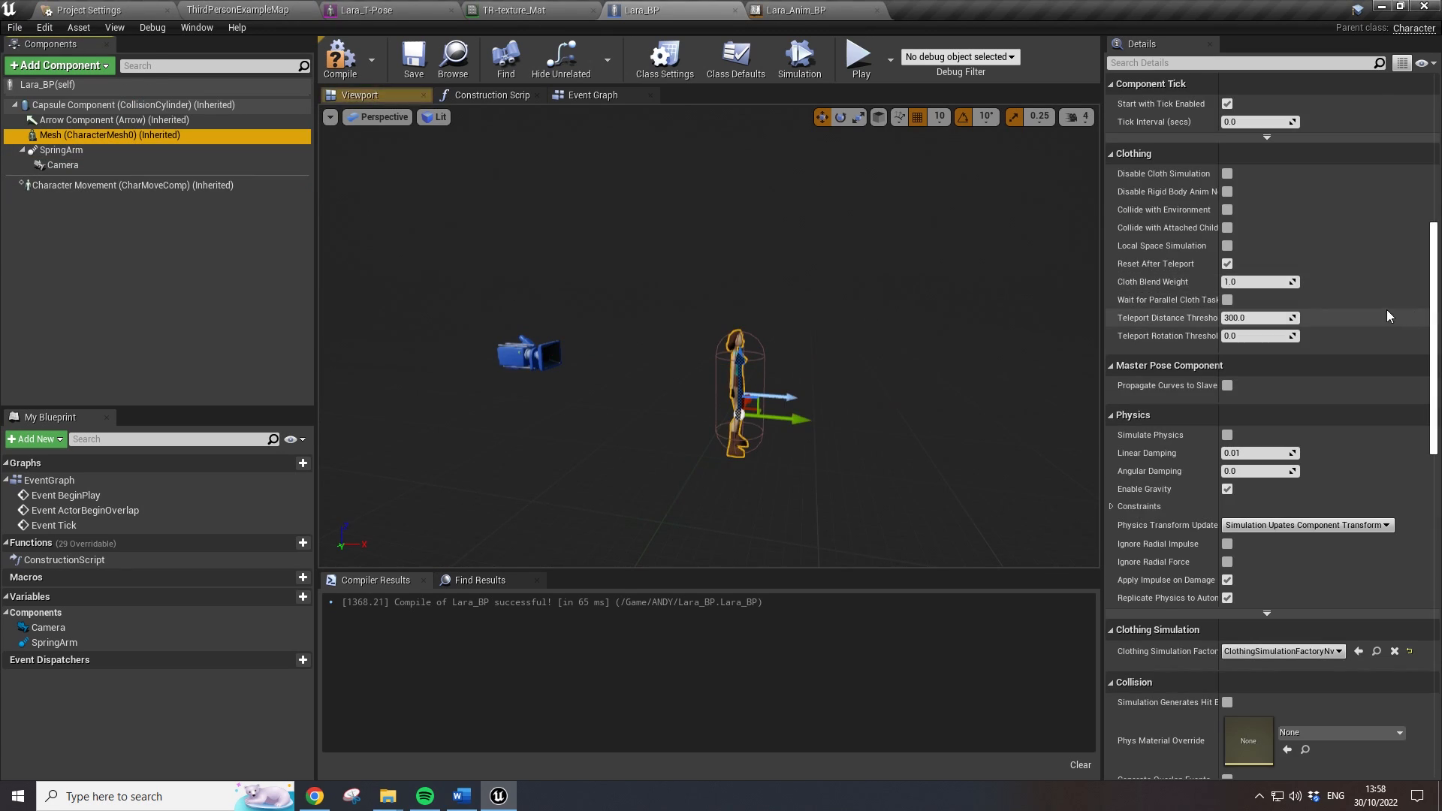
{"action": "scroll", "coordinate": [1344, 338], "scroll_direction": "up", "scroll_amount": 10}
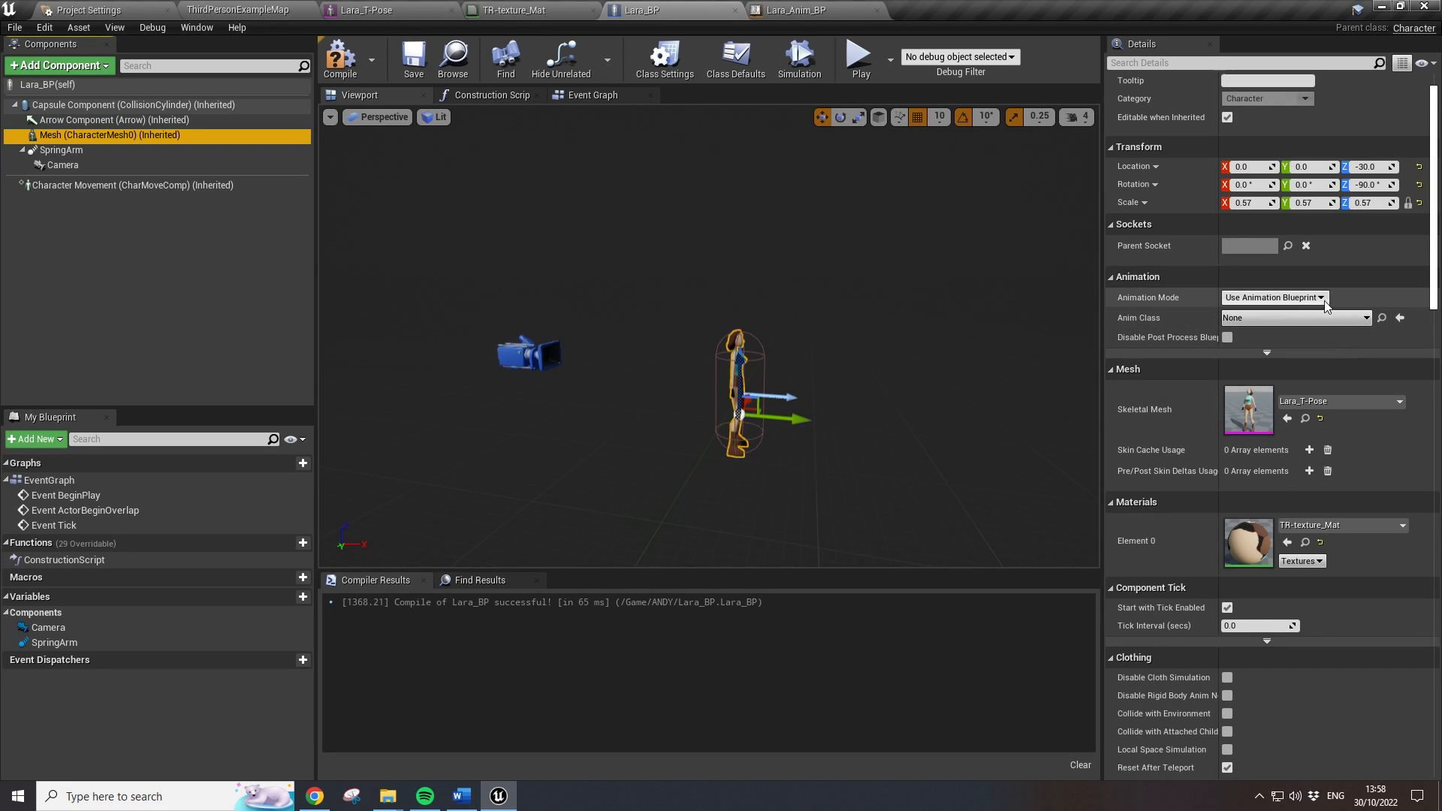
{"action": "left_click", "coordinate": [1365, 319]}
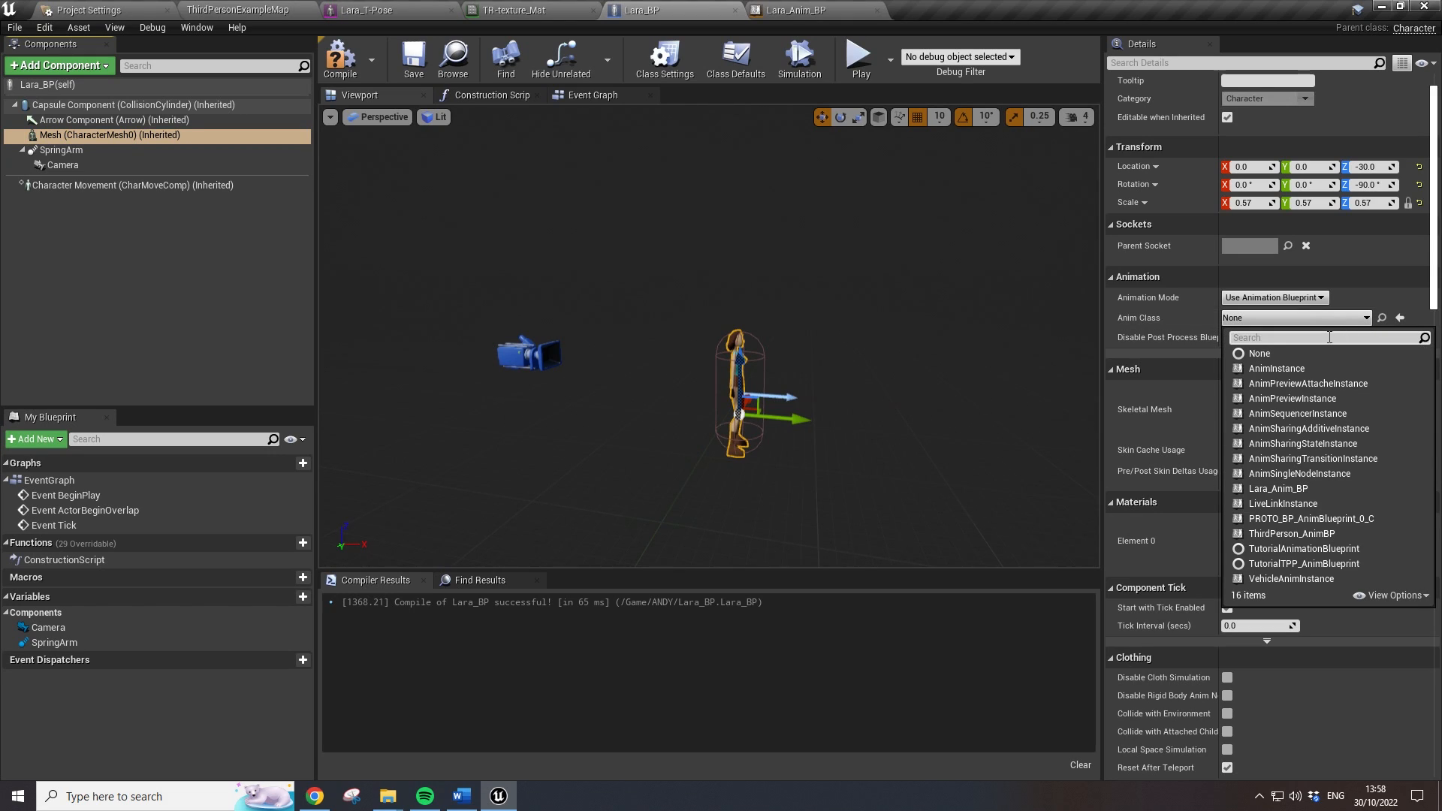
{"action": "type", "text": ";ar"}
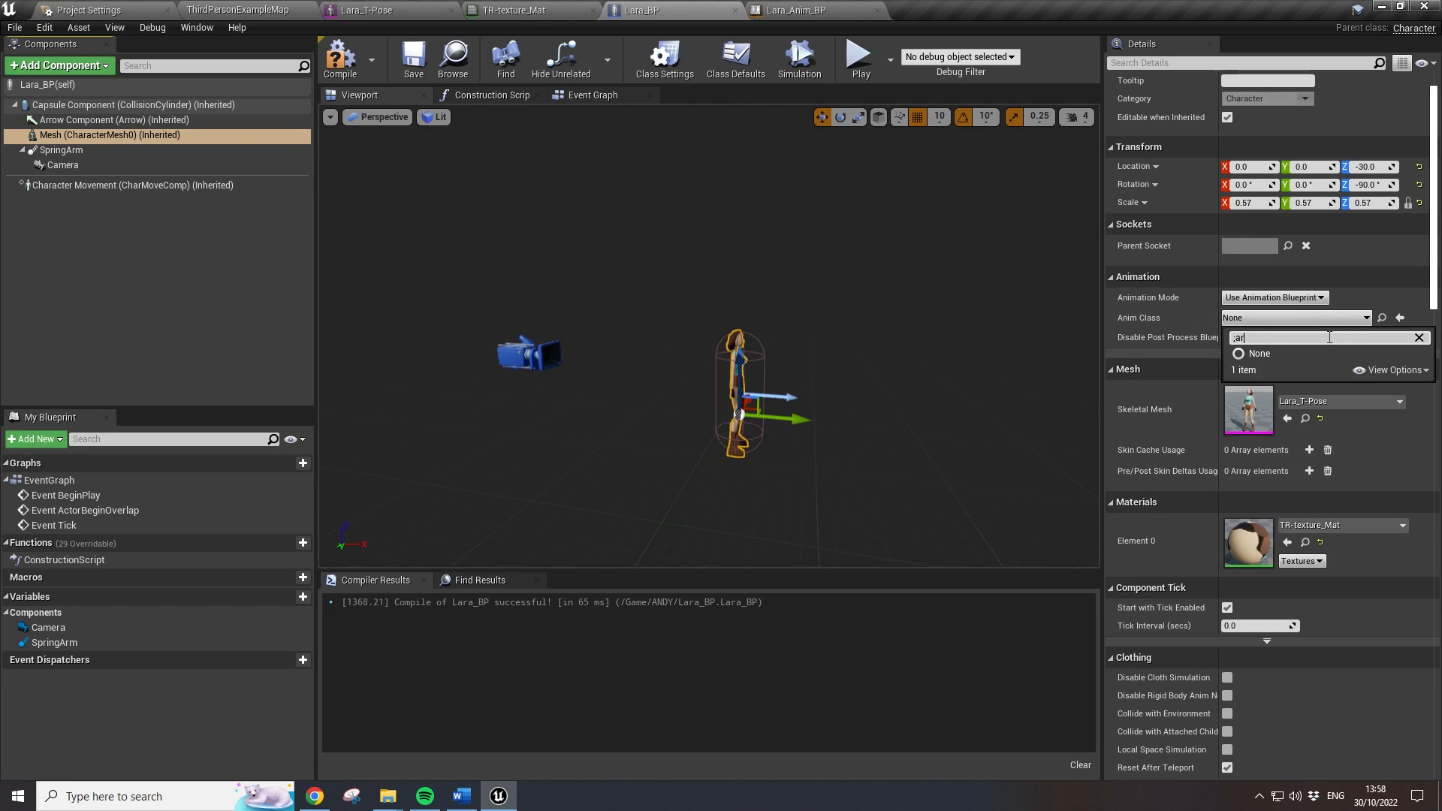
{"action": "type", "text": "a"}
{"action": "key", "text": "BackSpace"}
{"action": "key", "text": "BackSpace"}
{"action": "key", "text": "BackSpace"}
{"action": "key", "text": "BackSpace"}
{"action": "type", "text": "lara"}
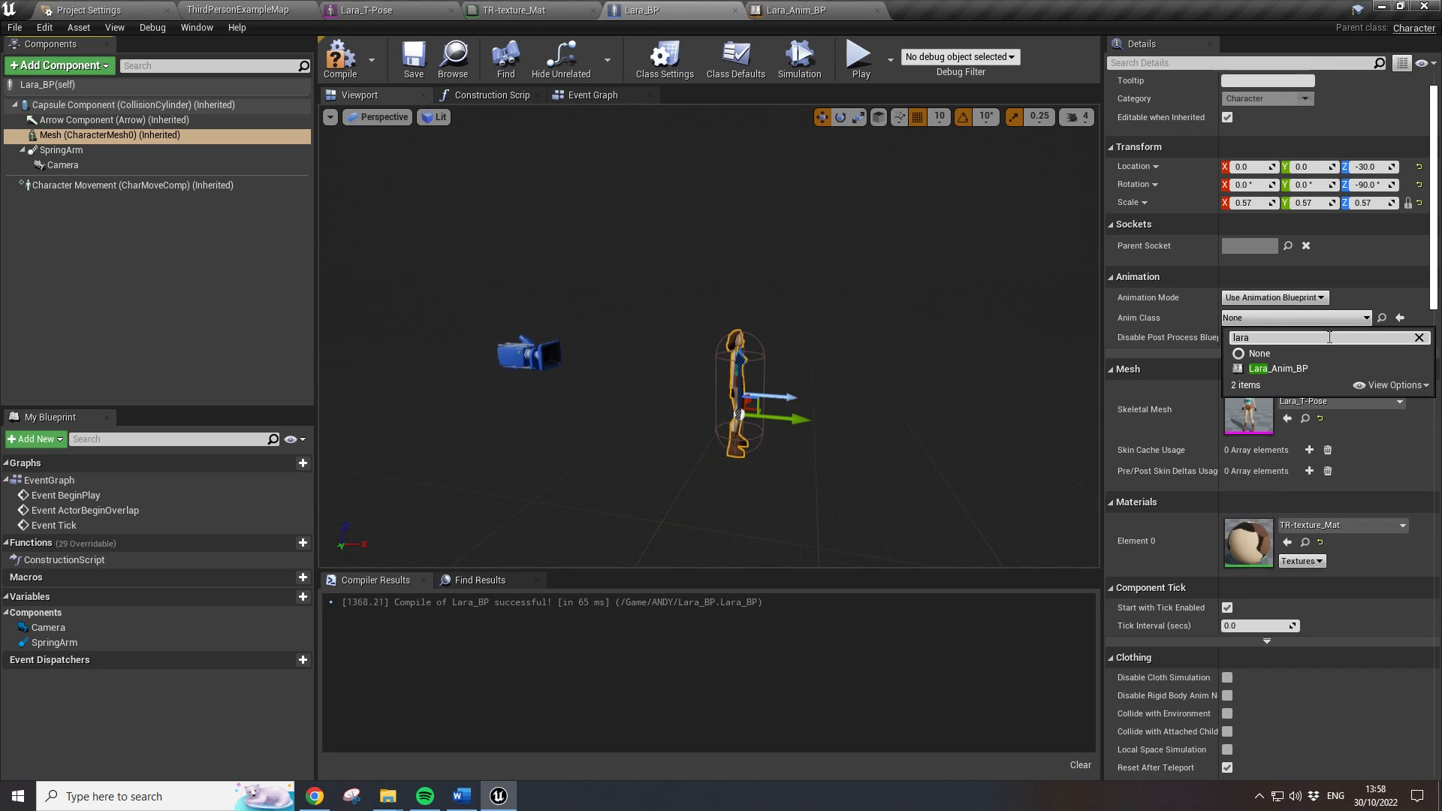
{"action": "left_click", "coordinate": [1276, 369]}
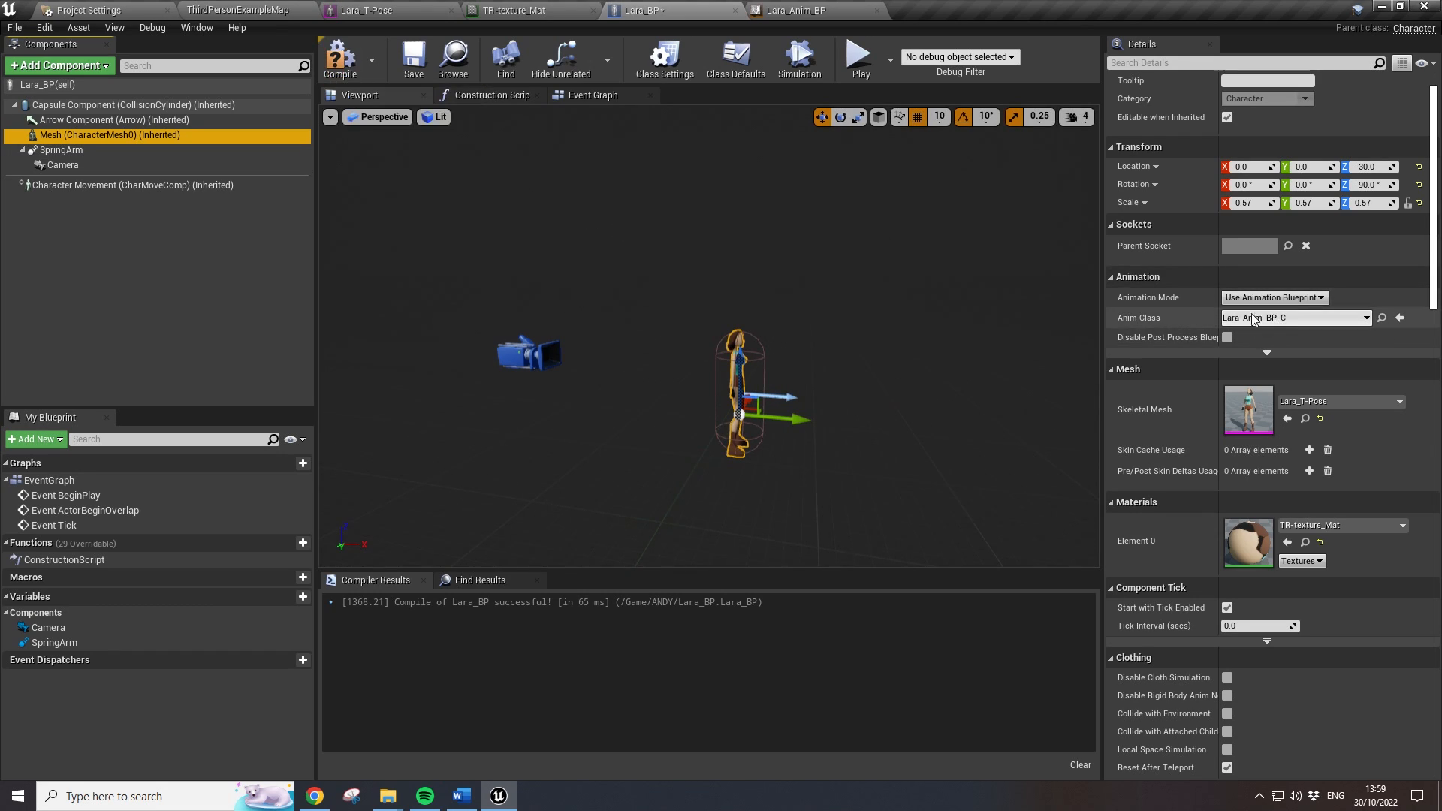
{"action": "left_click", "coordinate": [325, 60]}
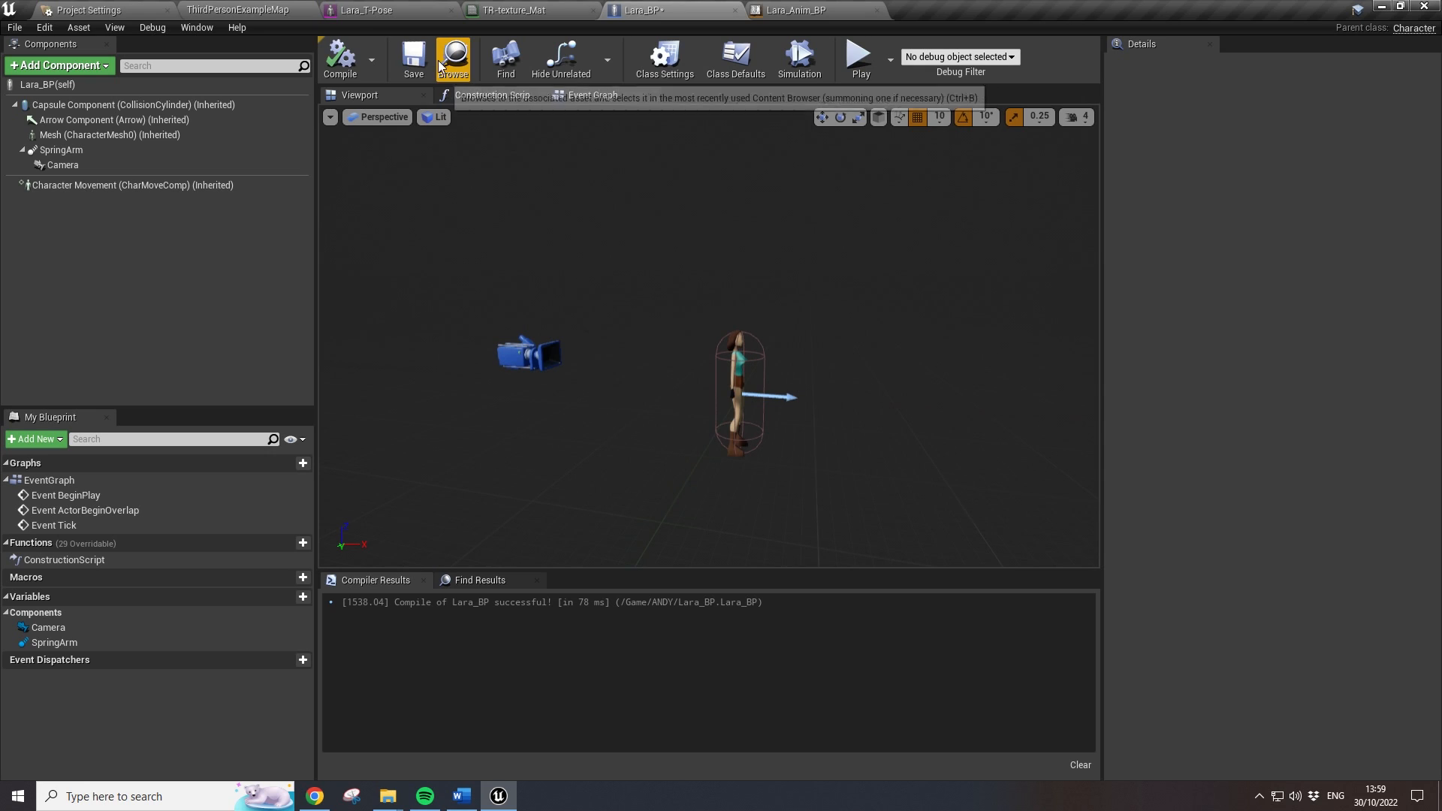
- Open the ThirdPersonCharacter blueprint from the Blueprints subfolder of ThirdPersonBP and display its whole Event Graph
{"action": "left_click", "coordinate": [379, 10]}
{"action": "left_click", "coordinate": [238, 10]}
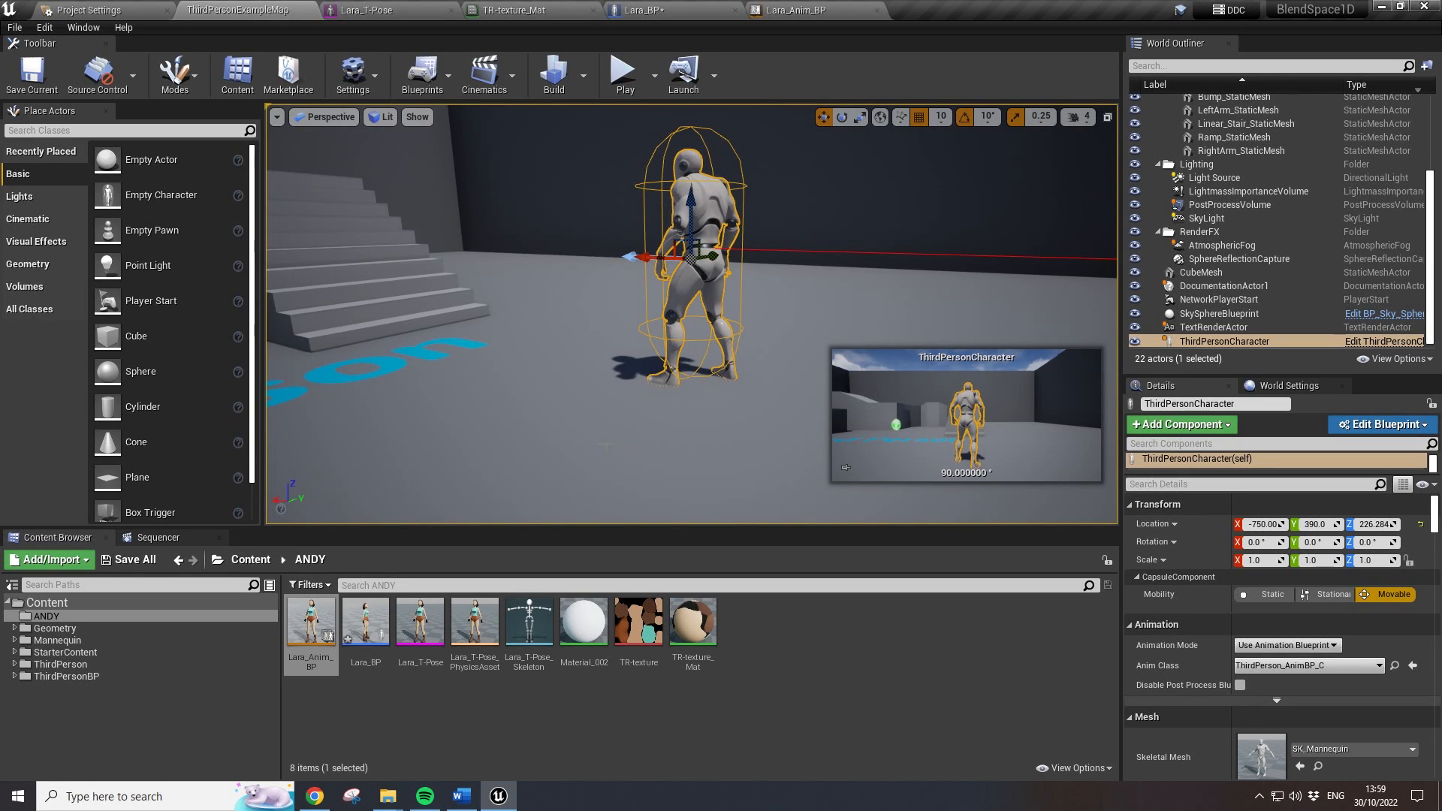
{"action": "left_click_drag", "start_coordinate": [709, 373], "coordinate": [767, 501], "text": "alt"}
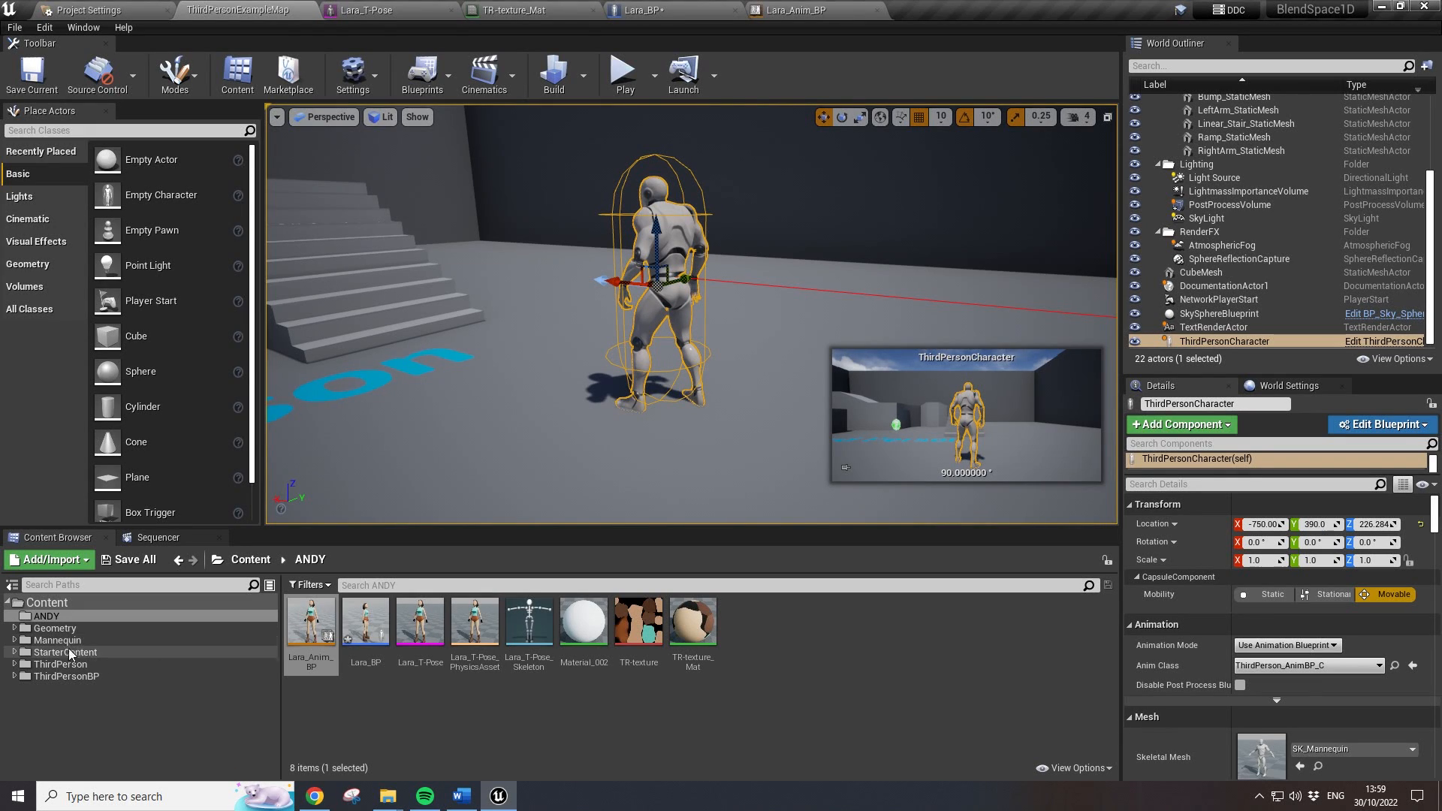
{"action": "left_click", "coordinate": [66, 676]}
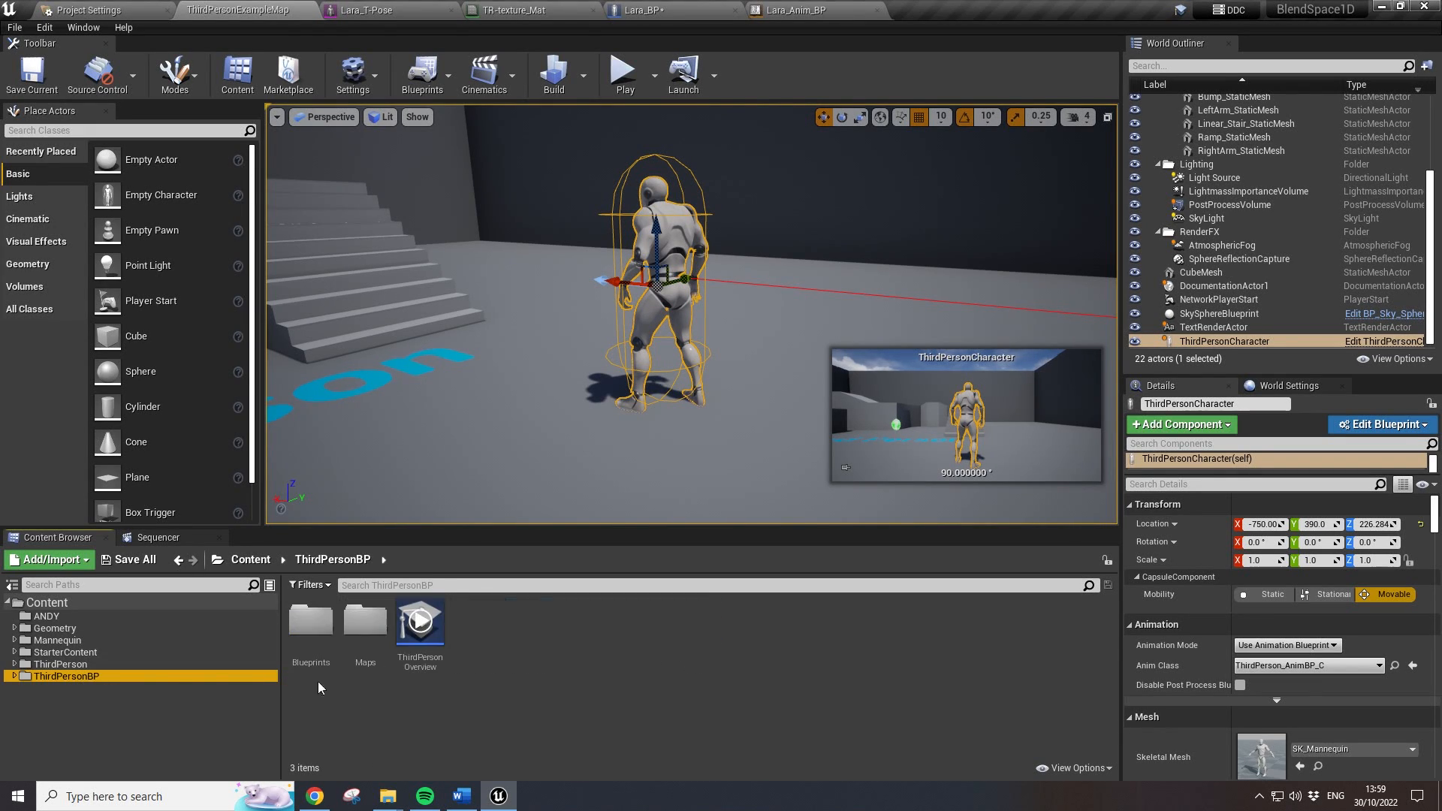
{"action": "double_click", "coordinate": [311, 622]}
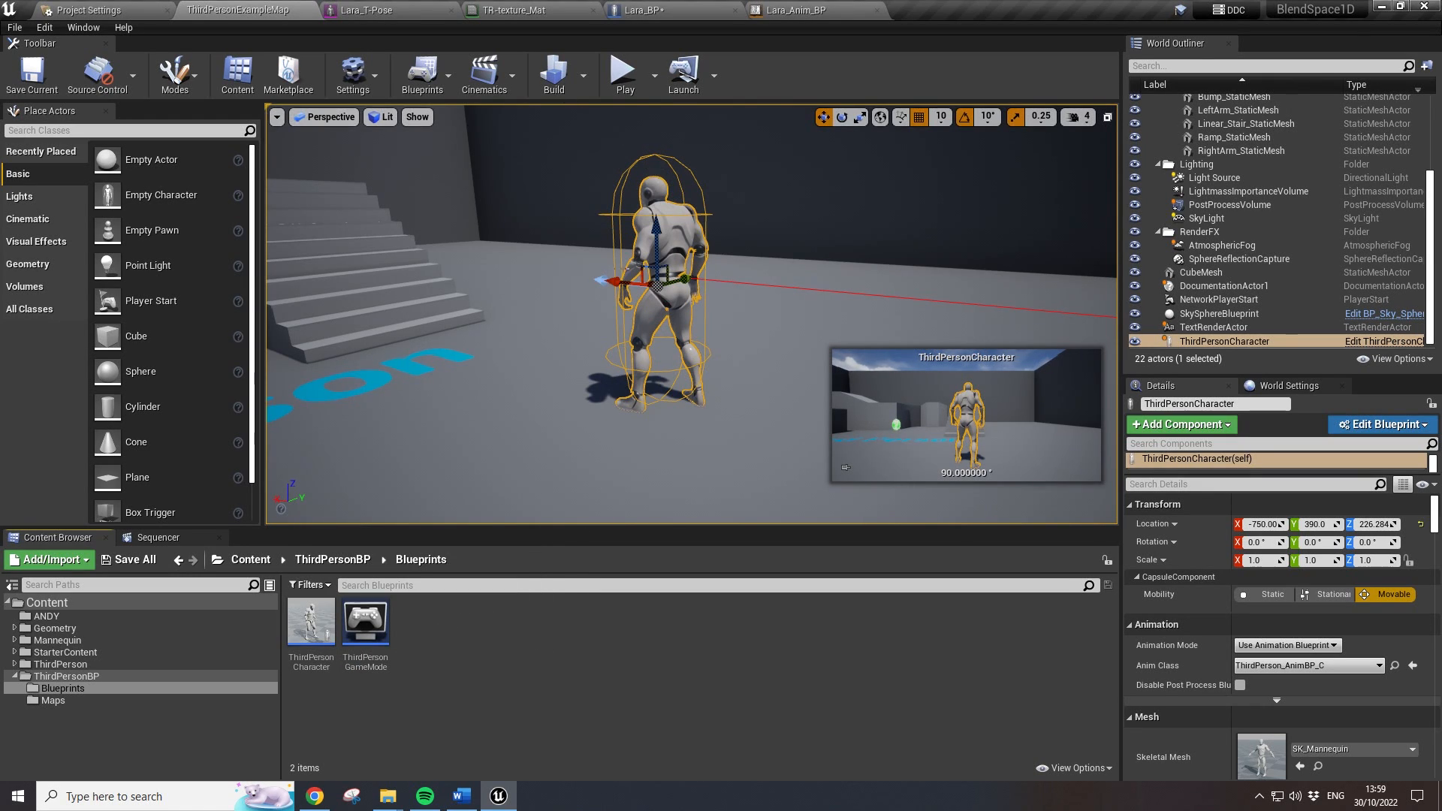
{"action": "double_click", "coordinate": [311, 622]}
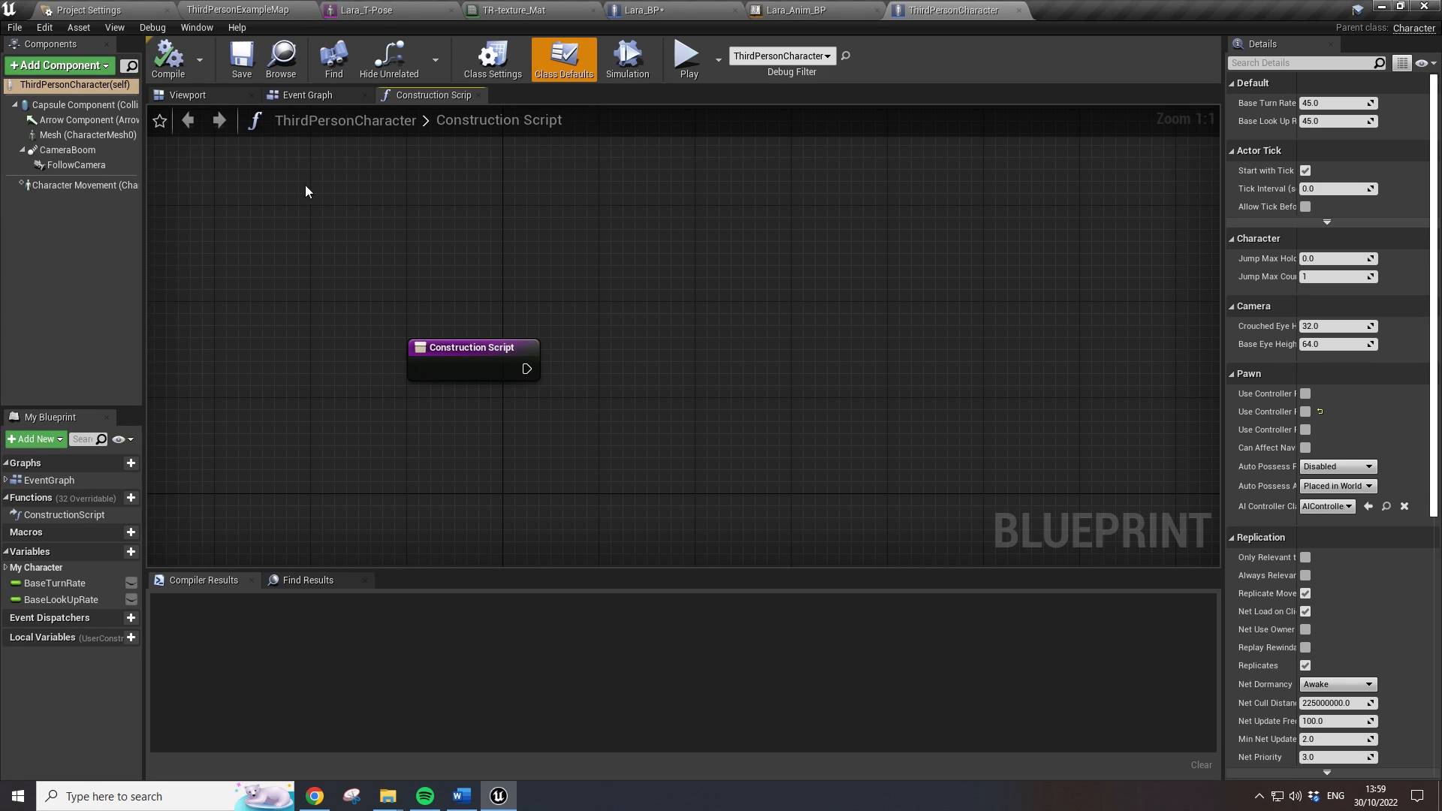
{"action": "left_click", "coordinate": [325, 98]}
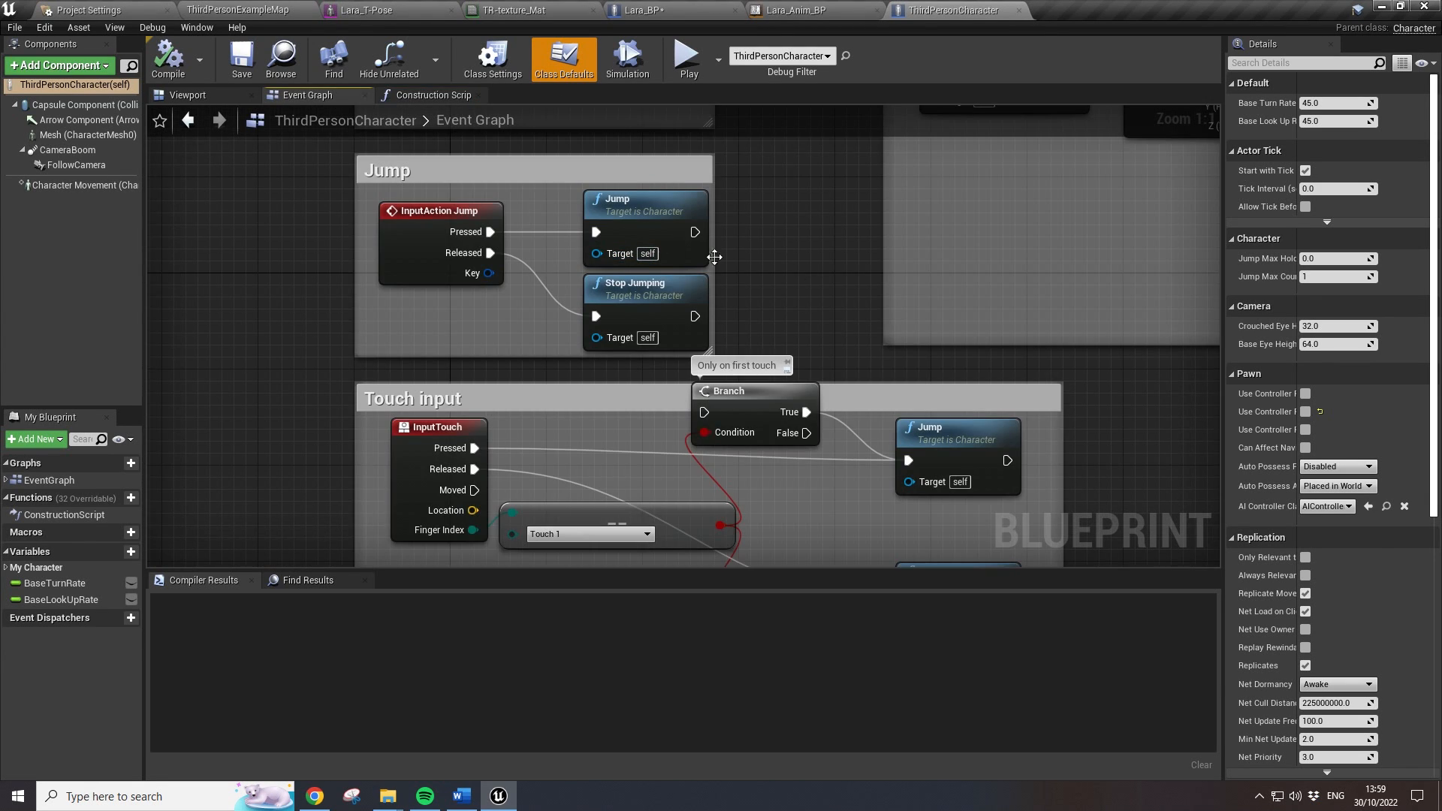
{"action": "scroll", "coordinate": [570, 416], "scroll_direction": "down", "scroll_amount": 7}
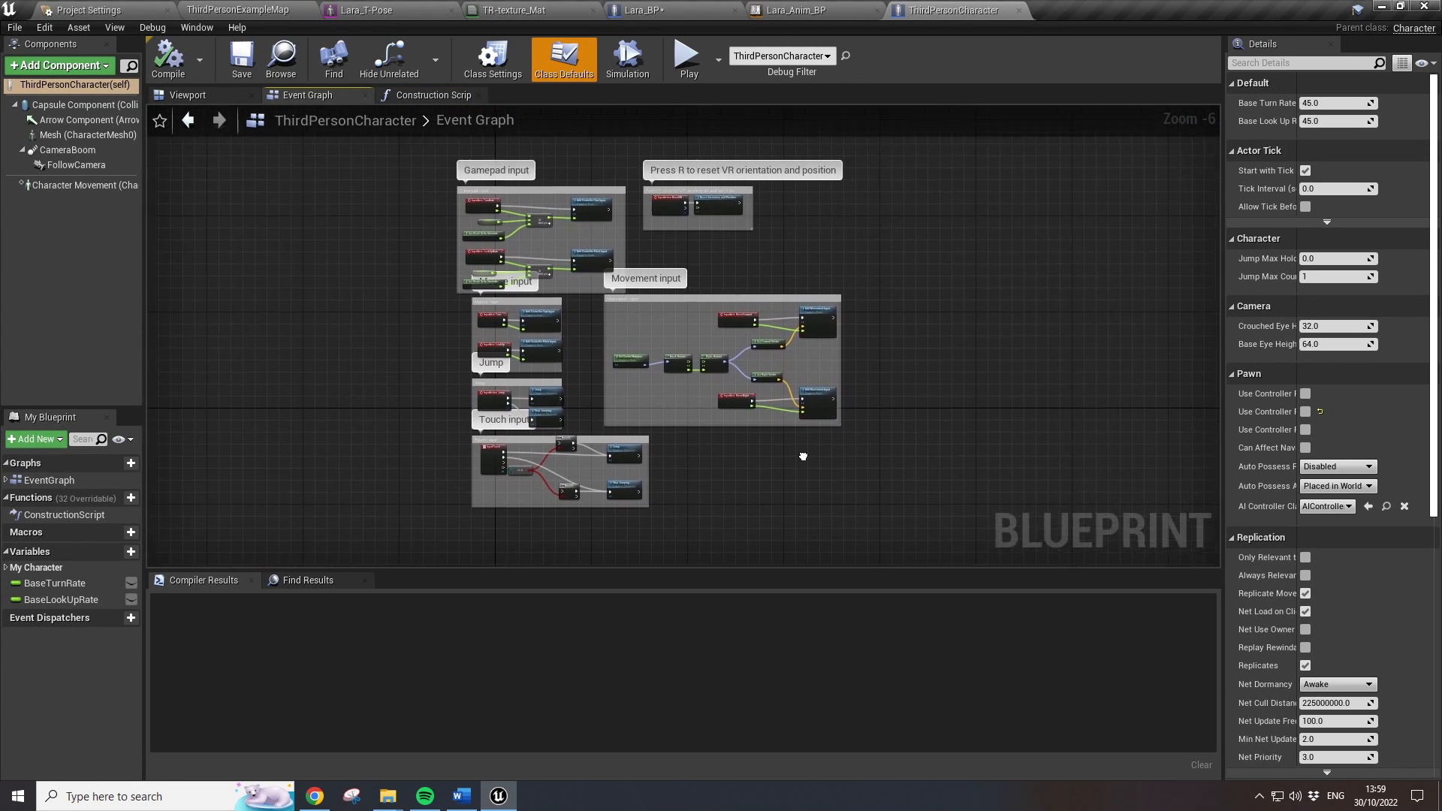
- Select and copy all the input node groups in ThirdPersonCharacter's Event Graph
{"action": "left_click", "coordinate": [275, 10]}
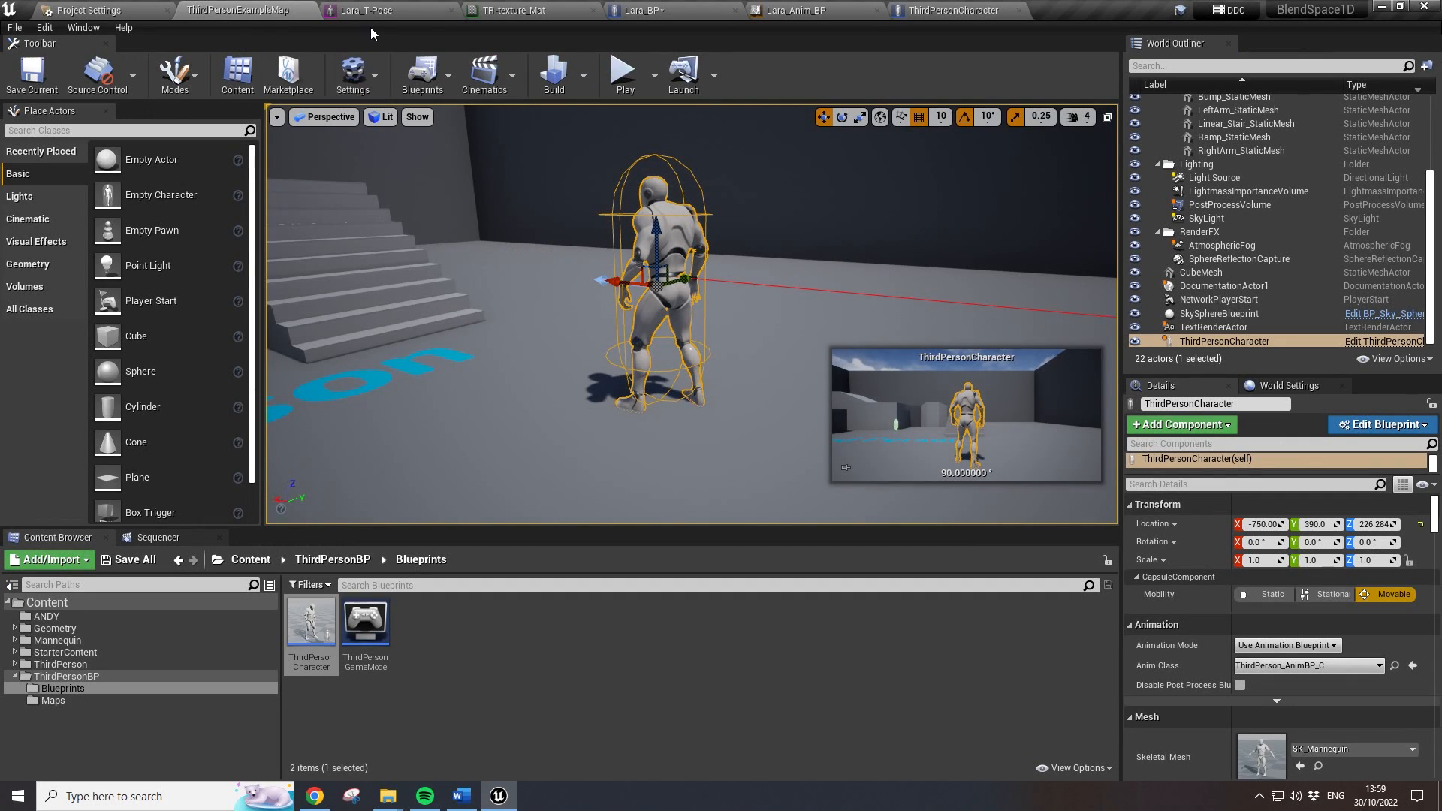
{"action": "left_click", "coordinate": [950, 10]}
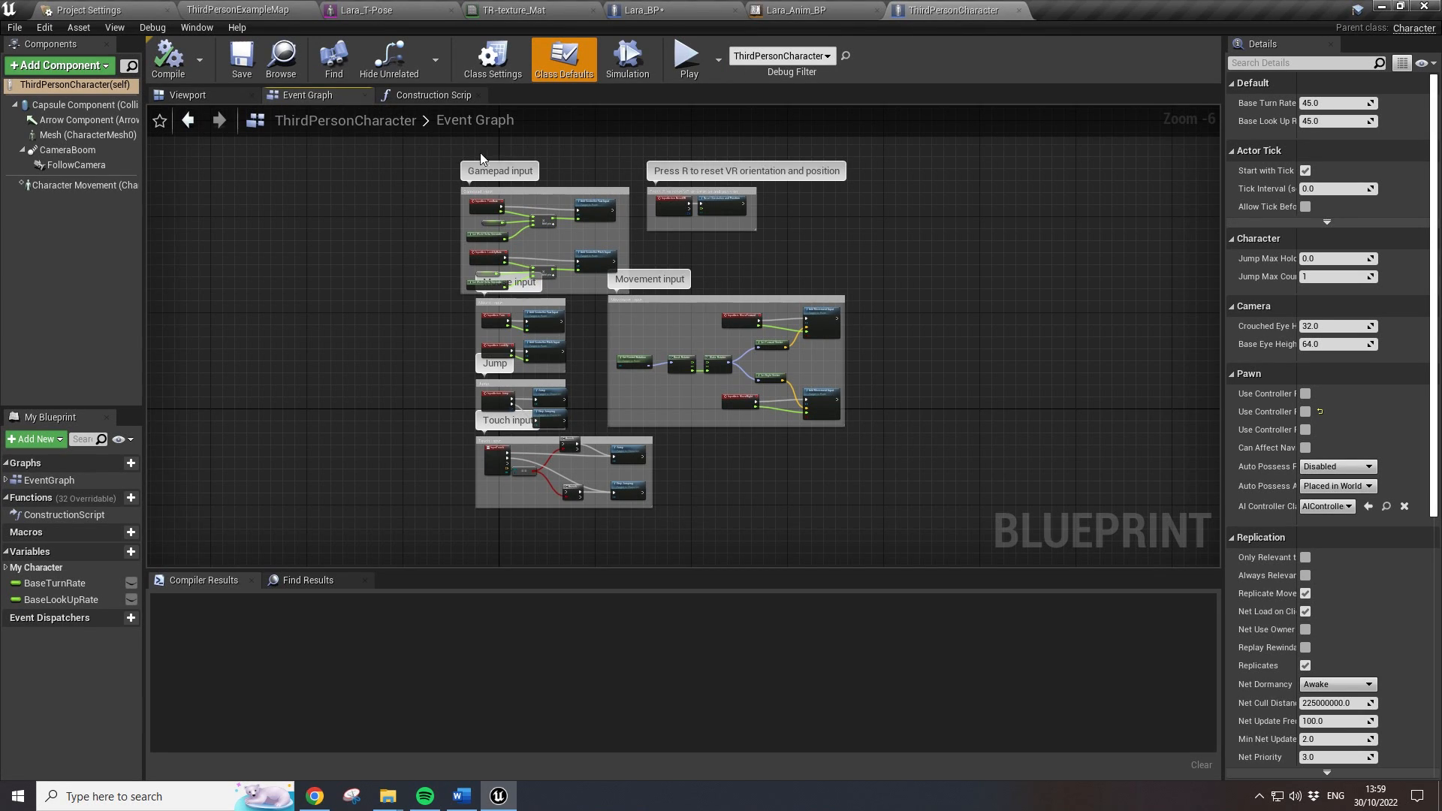
{"action": "left_click", "coordinate": [211, 101]}
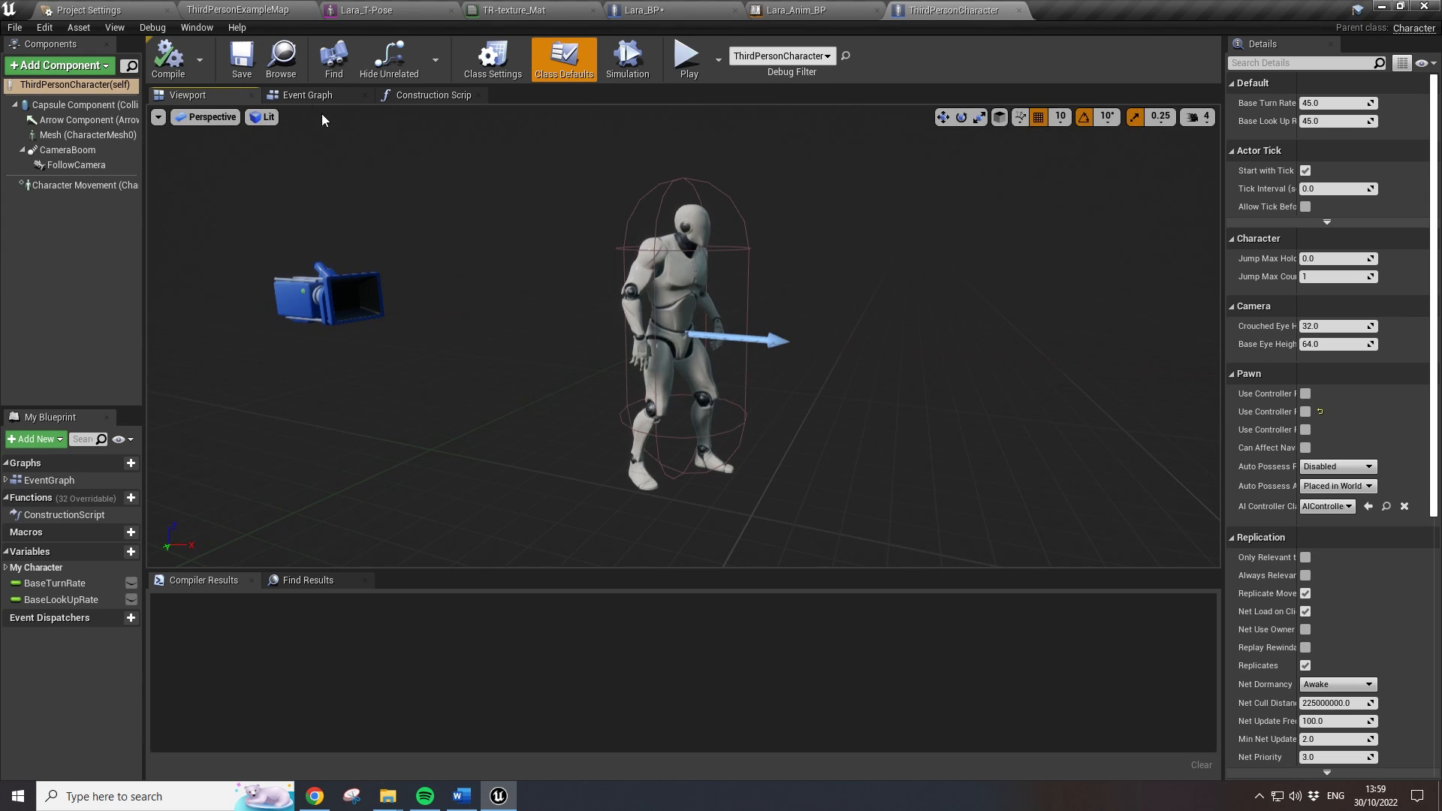
{"action": "left_click", "coordinate": [331, 96]}
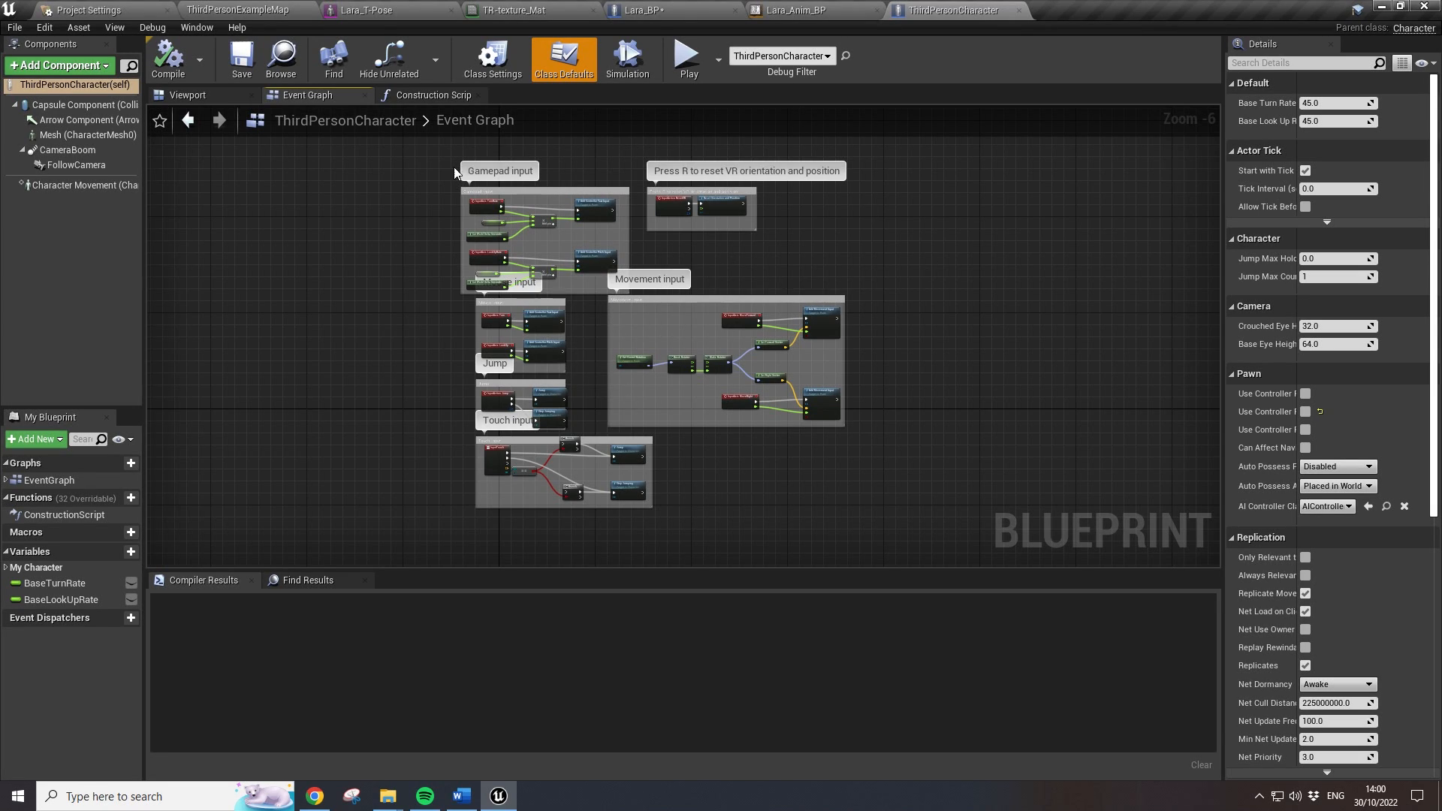
{"action": "left_click_drag", "start_coordinate": [416, 148], "coordinate": [859, 475]}
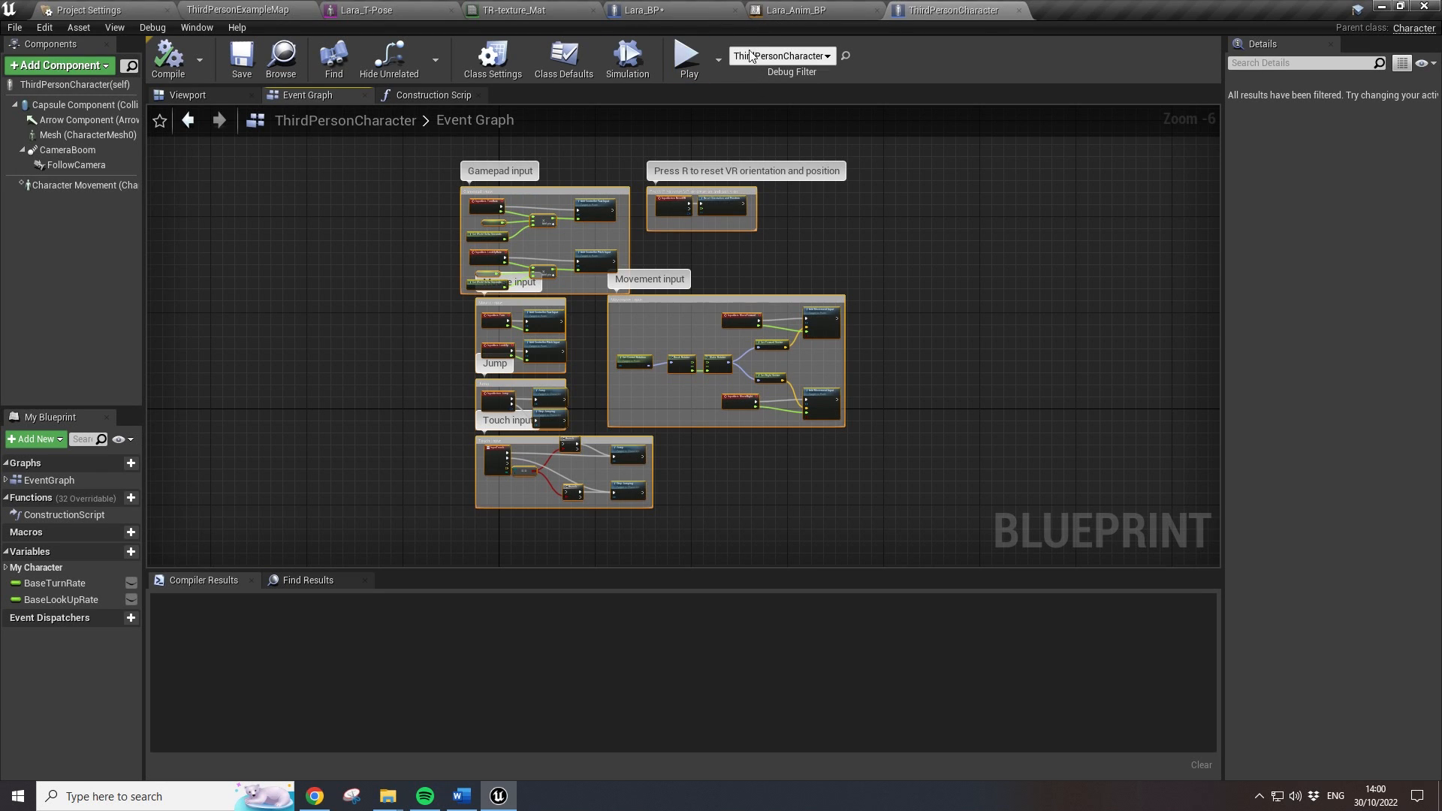
- Delete the default BeginPlay, ActorBeginOverlap and Tick event nodes from Lara_BP's Event Graph
{"action": "left_click", "coordinate": [787, 14]}
{"action": "left_click", "coordinate": [678, 15]}
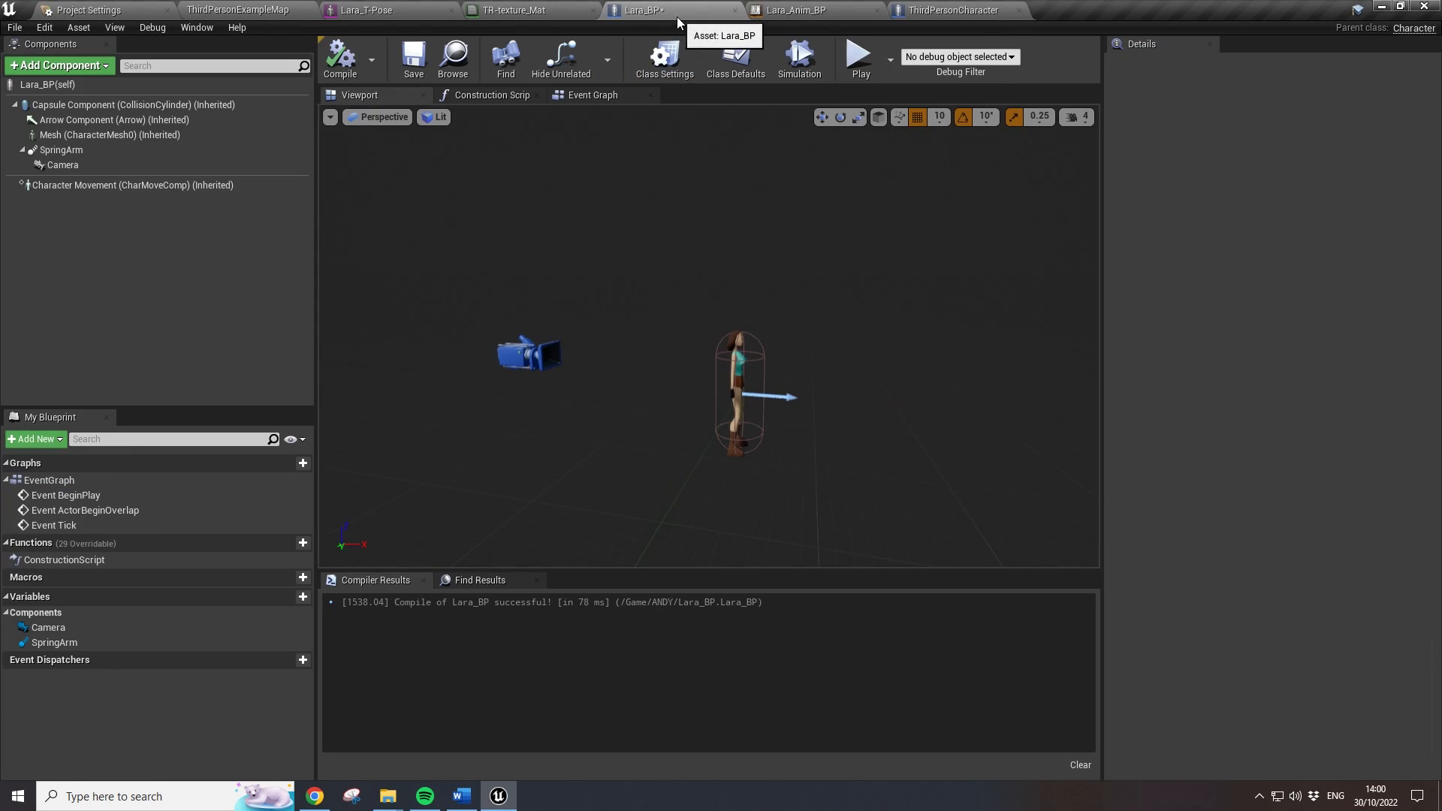
{"action": "left_click", "coordinate": [778, 15]}
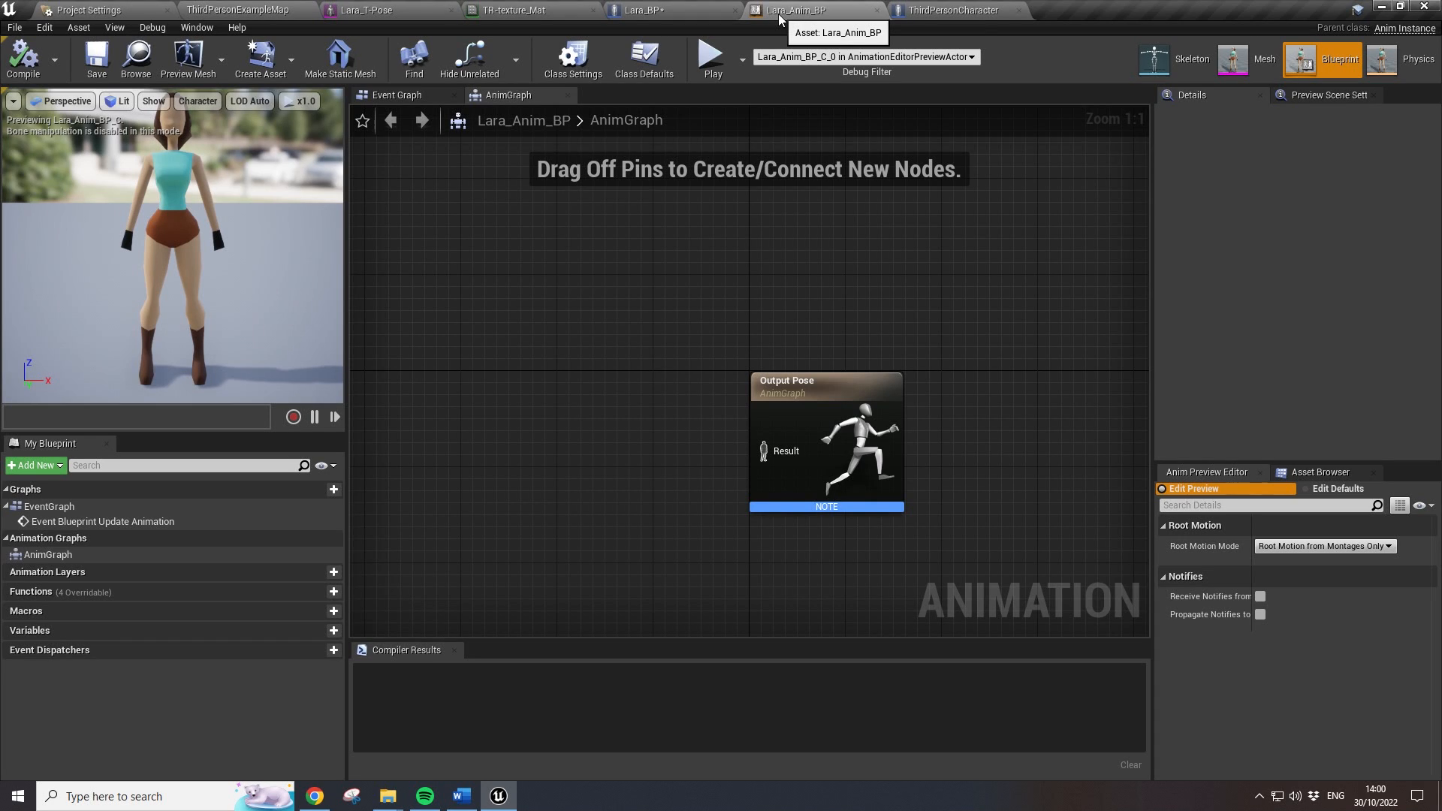
{"action": "left_click", "coordinate": [676, 11]}
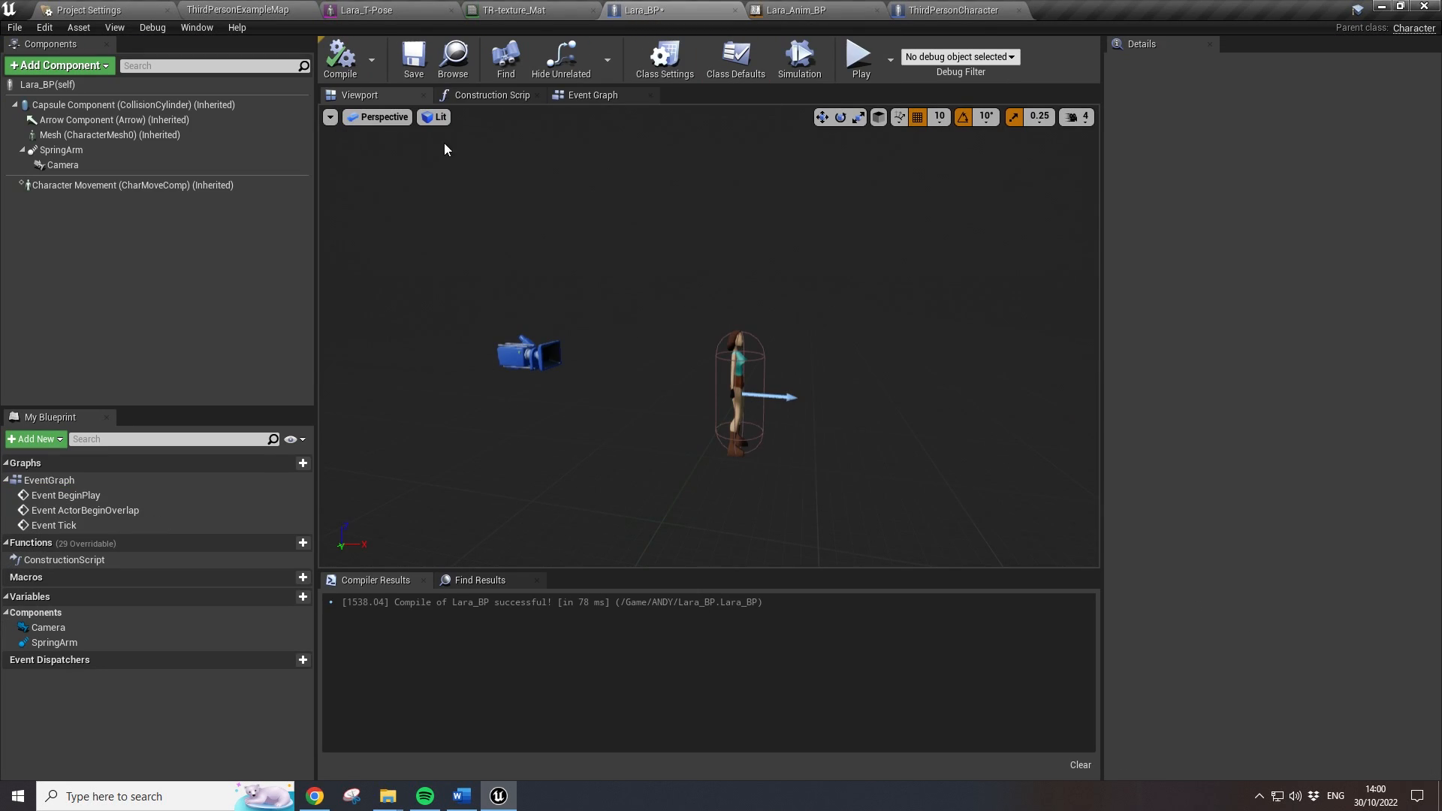
{"action": "left_click", "coordinate": [605, 96]}
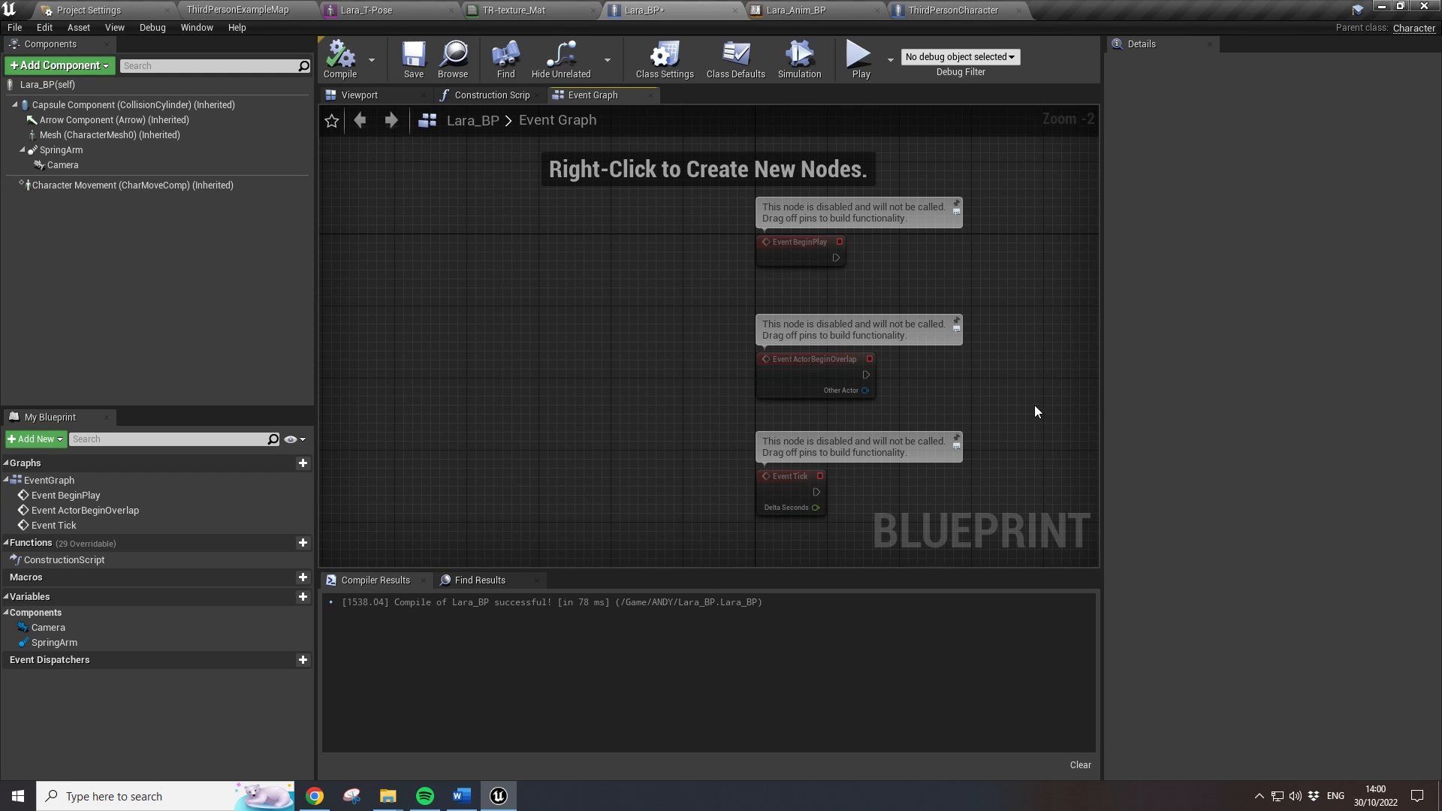
{"action": "scroll", "coordinate": [971, 375], "scroll_direction": "down", "scroll_amount": 3}
{"action": "scroll", "coordinate": [971, 375], "scroll_direction": "up", "scroll_amount": 2}
{"action": "right_click_drag", "start_coordinate": [971, 376], "coordinate": [755, 395]}
{"action": "left_click_drag", "start_coordinate": [469, 218], "coordinate": [798, 529]}
{"action": "key", "text": "Delete"}
- Paste the copied ThirdPersonCharacter input nodes into Lara_BP's Event Graph and compile the blueprint
{"action": "right_click_drag", "start_coordinate": [769, 349], "coordinate": [683, 356]}
{"action": "scroll", "coordinate": [683, 356], "scroll_direction": "down", "scroll_amount": 2}
{"action": "key", "text": "Home"}
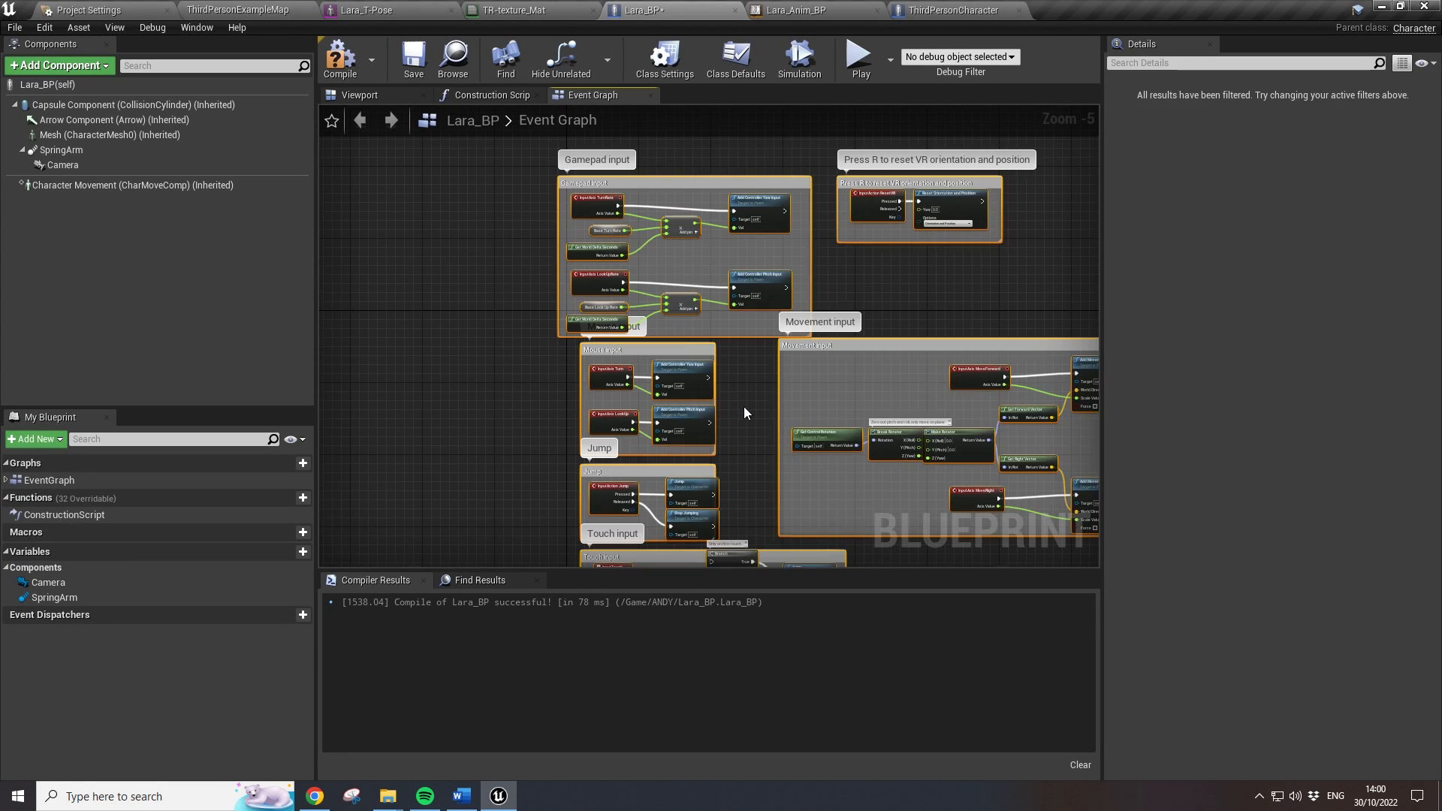
{"action": "scroll", "coordinate": [705, 402], "scroll_direction": "up", "scroll_amount": 2}
{"action": "right_click_drag", "start_coordinate": [562, 323], "coordinate": [790, 435]}
{"action": "left_click", "coordinate": [395, 398]}
{"action": "right_click_drag", "start_coordinate": [550, 304], "coordinate": [560, 453]}
{"action": "scroll", "coordinate": [559, 453], "scroll_direction": "up", "scroll_amount": 2}
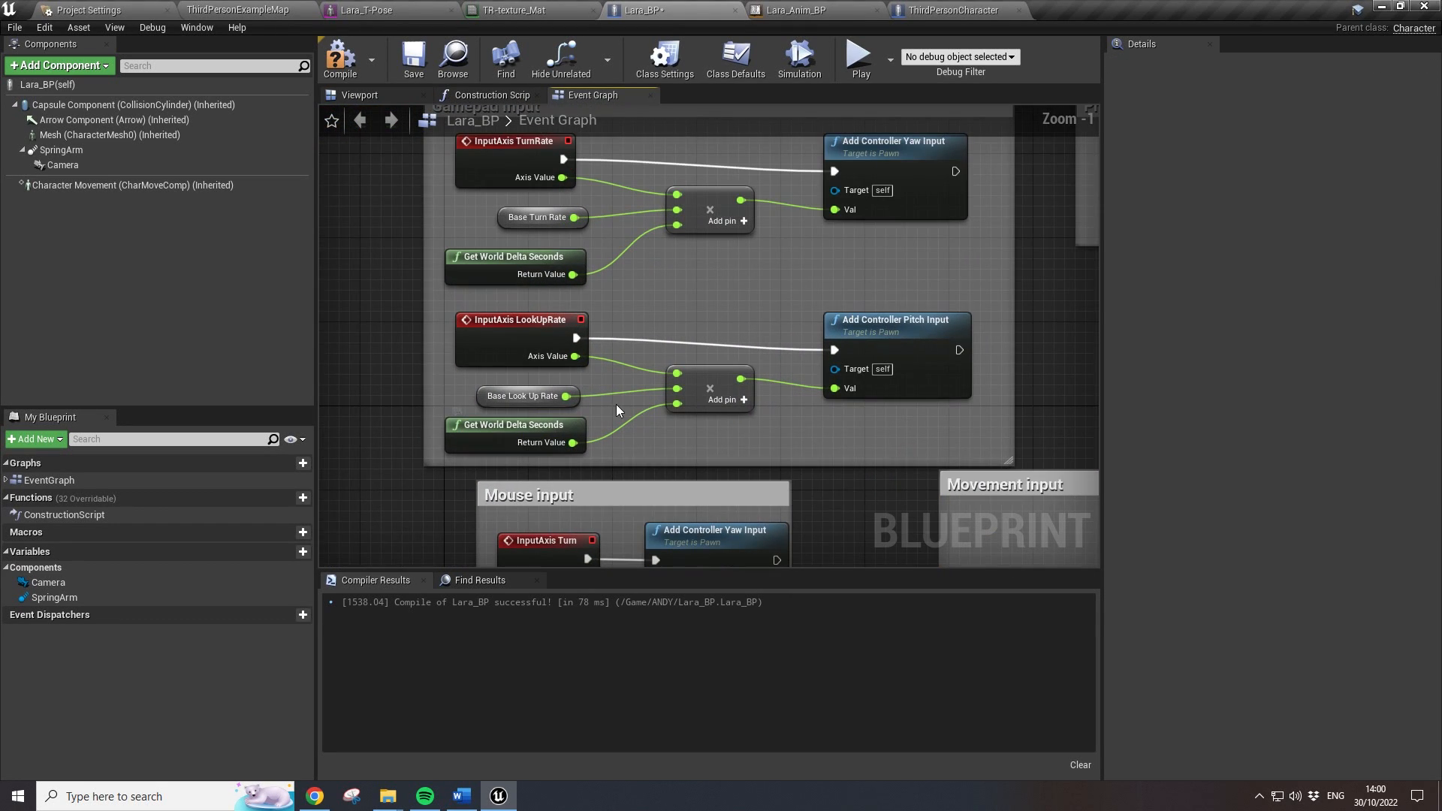
{"action": "left_click", "coordinate": [340, 57]}
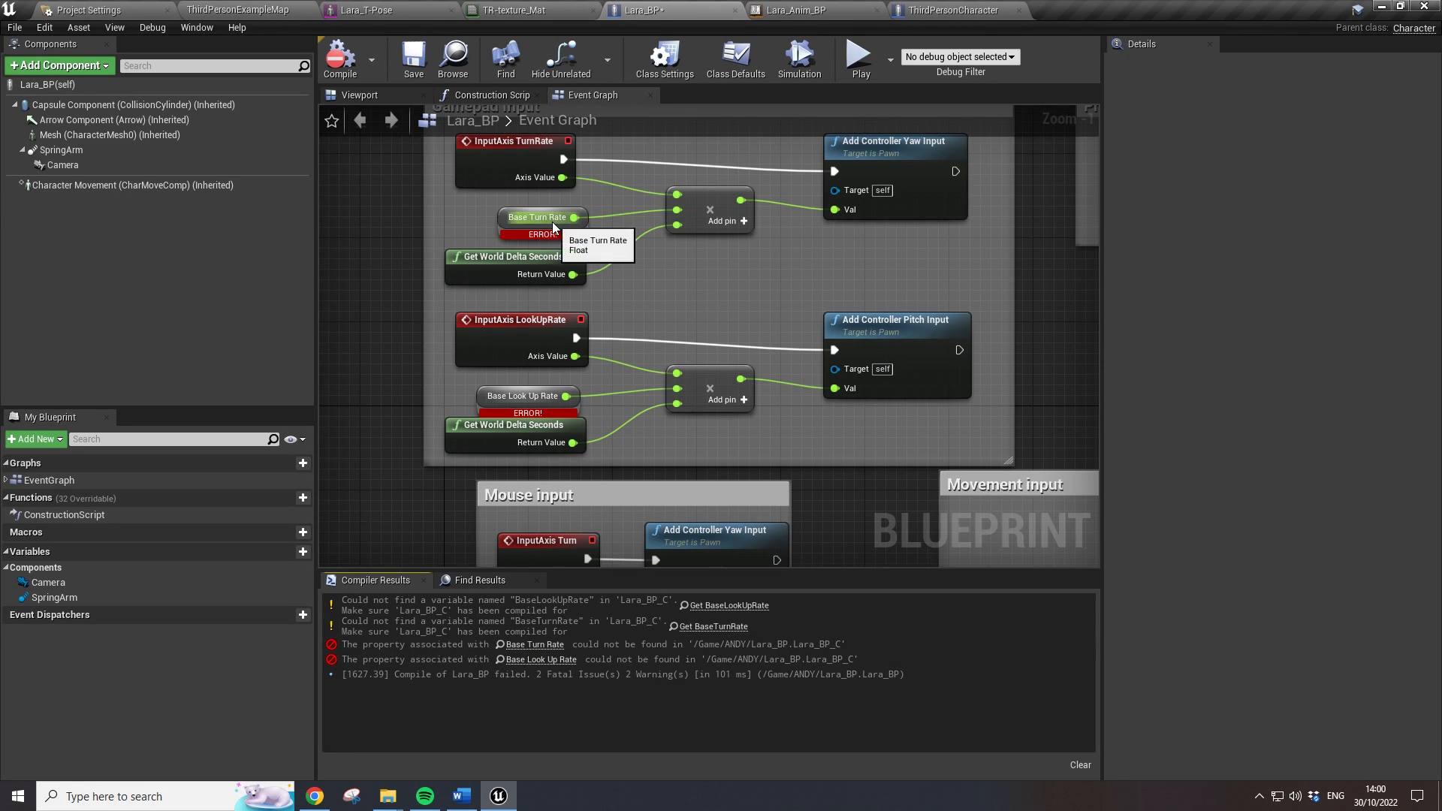
- Compare the Base Turn Rate and Base Look Up Rate nodes in Lara_BP with the originals in ThirdPersonCharacter's Gamepad input group
{"action": "scroll", "coordinate": [625, 387], "scroll_direction": "up", "scroll_amount": 1}
{"action": "scroll", "coordinate": [551, 420], "scroll_direction": "down", "scroll_amount": 1}
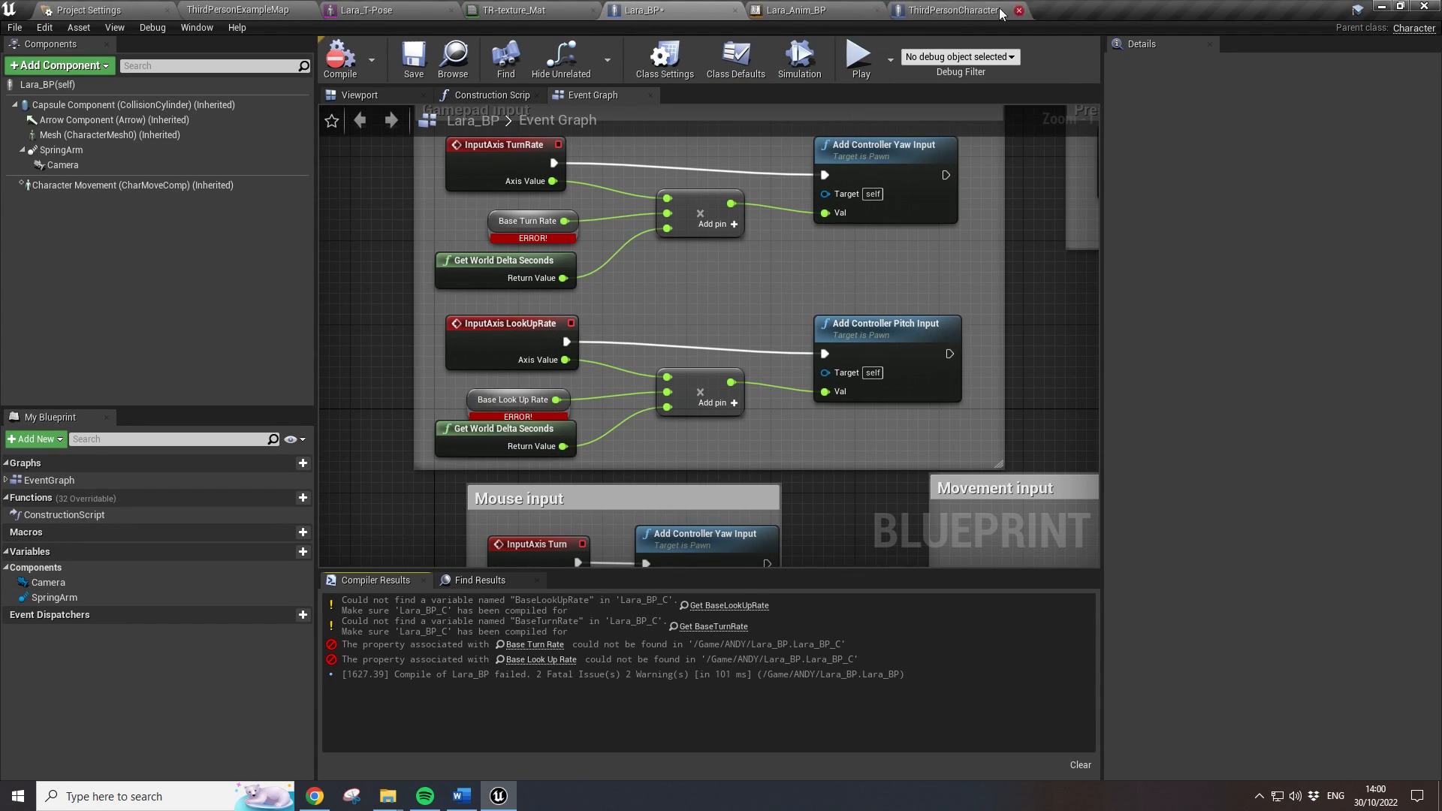
{"action": "left_click", "coordinate": [952, 10]}
{"action": "scroll", "coordinate": [614, 374], "scroll_direction": "up", "scroll_amount": 4}
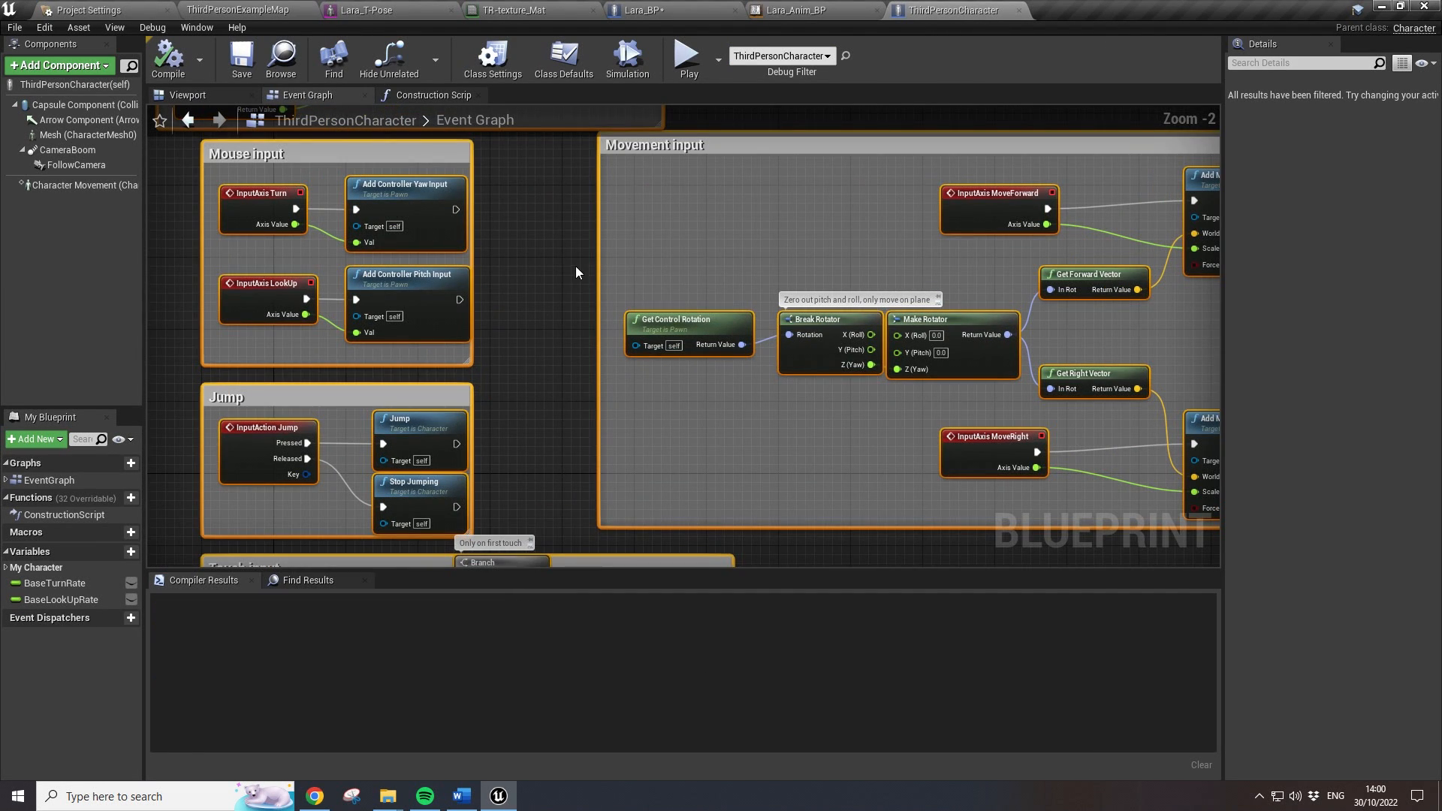
{"action": "right_click_drag", "start_coordinate": [579, 267], "coordinate": [839, 446]}
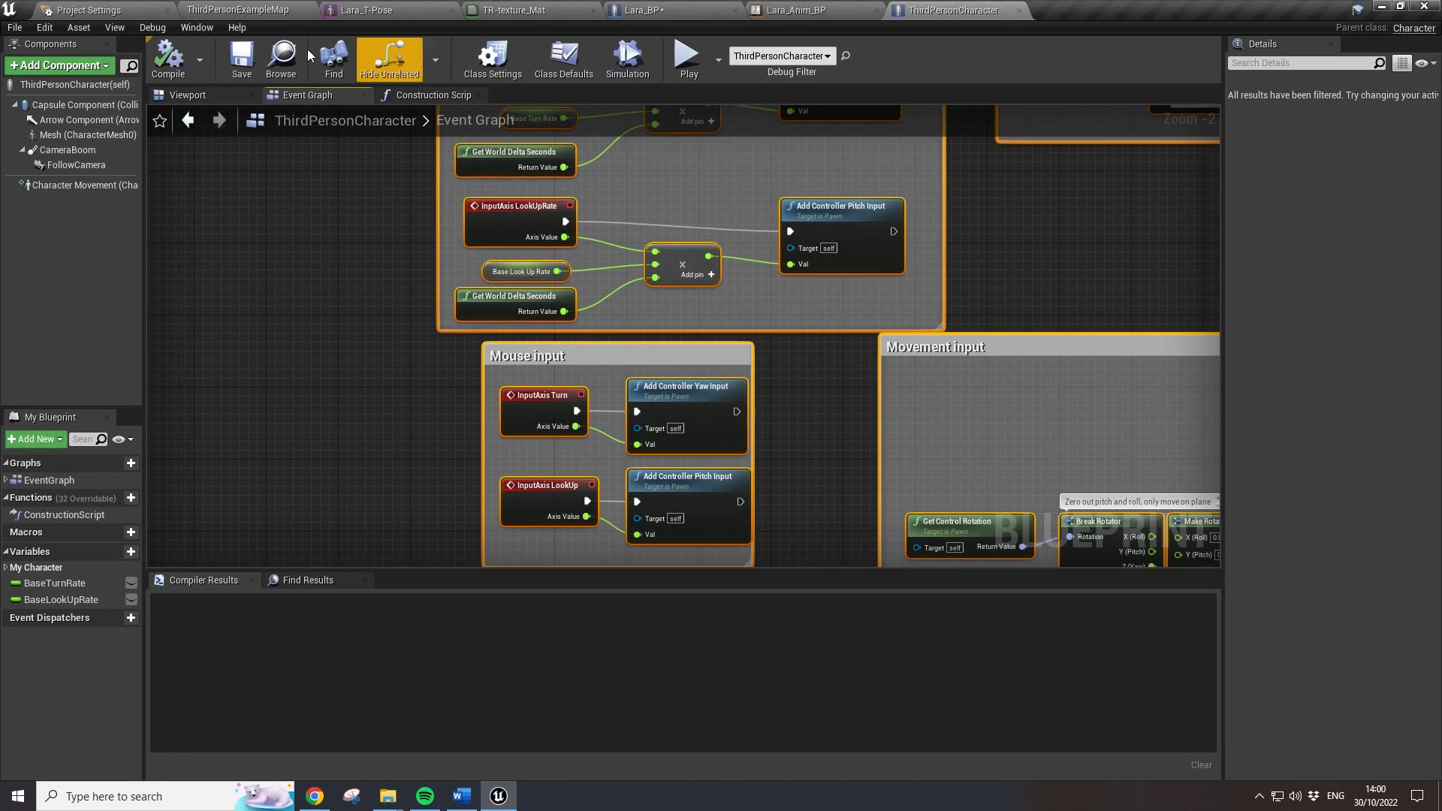
{"action": "left_click", "coordinate": [237, 10]}
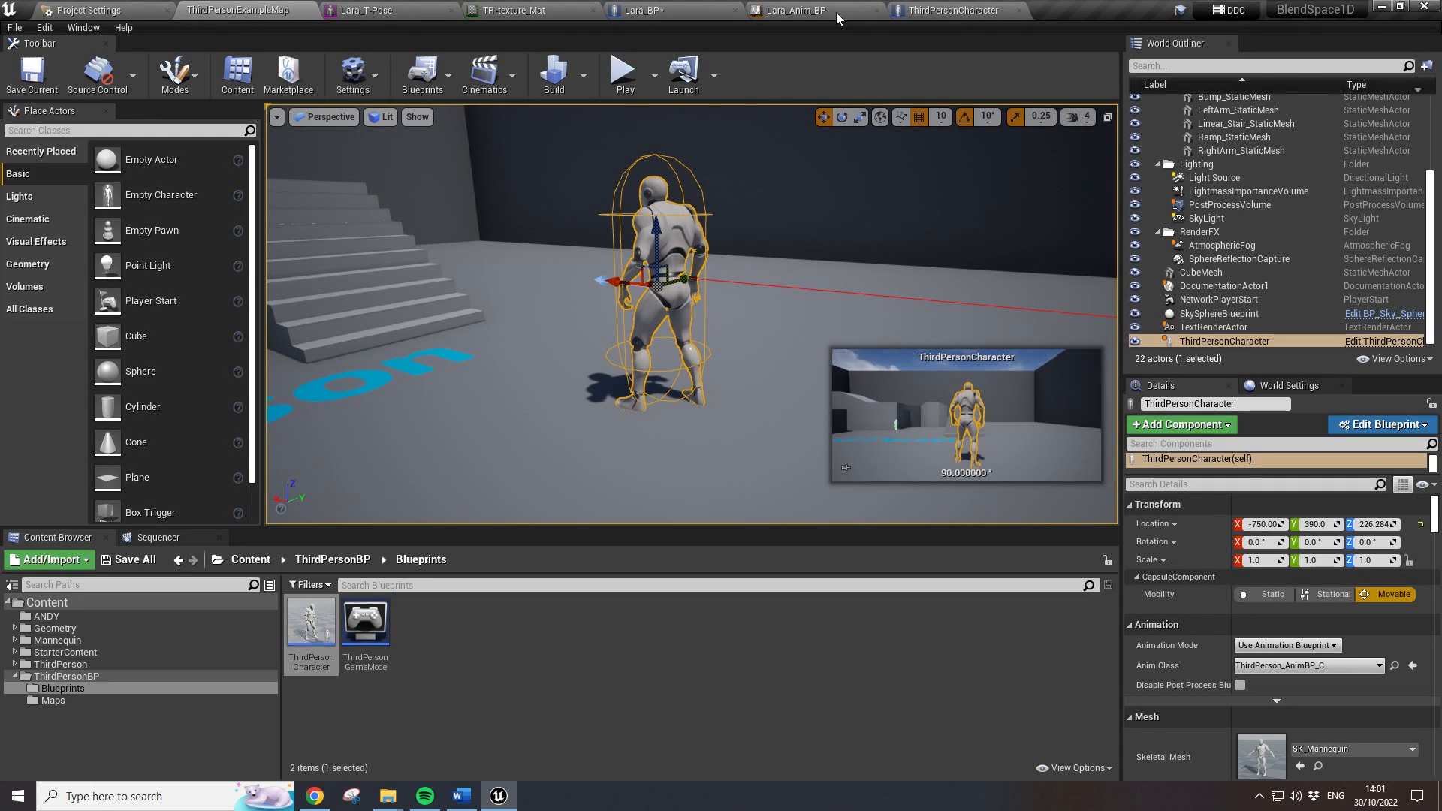
{"action": "left_click", "coordinate": [952, 10]}
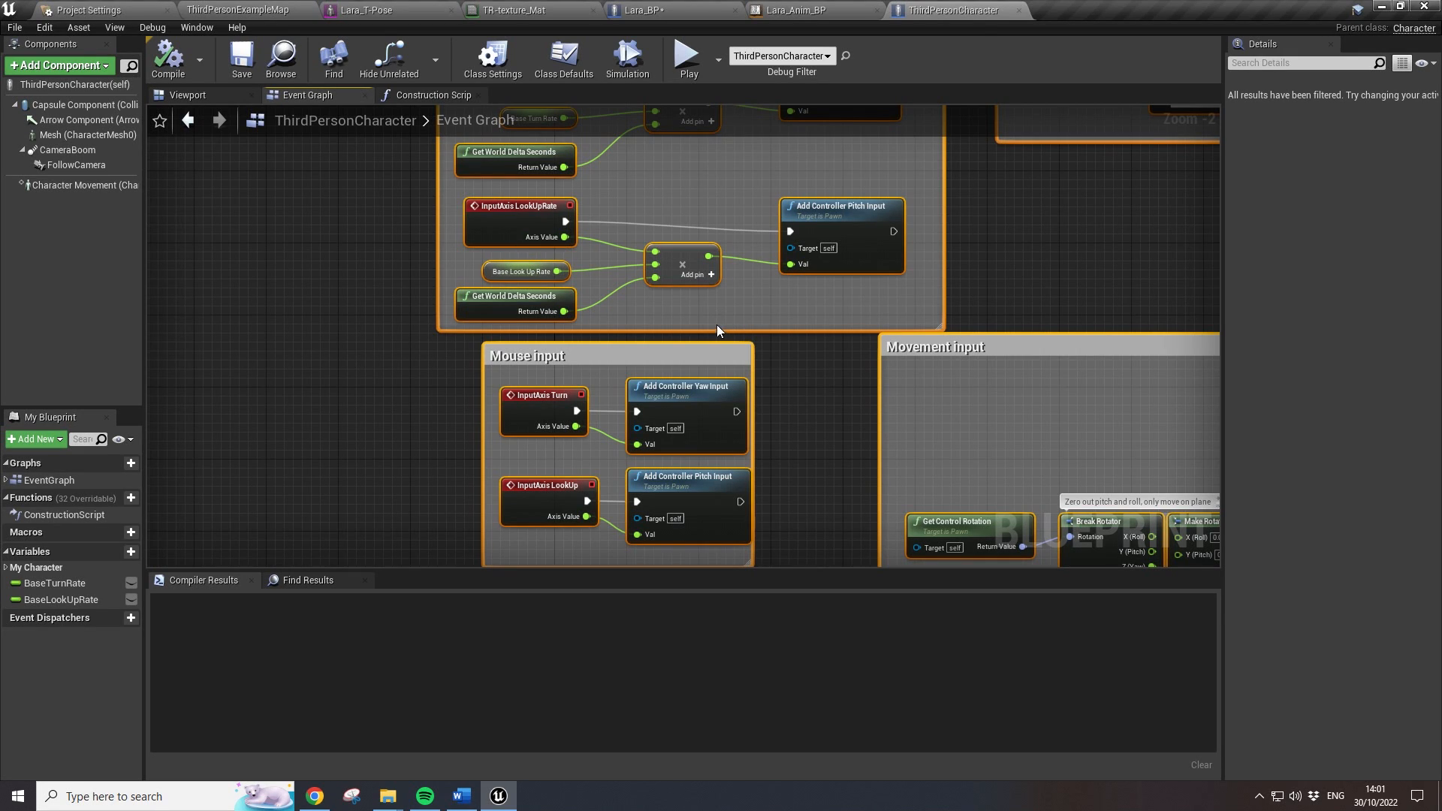
{"action": "scroll", "coordinate": [606, 235], "scroll_direction": "up", "scroll_amount": 1}
{"action": "right_click_drag", "start_coordinate": [679, 211], "coordinate": [644, 334]}
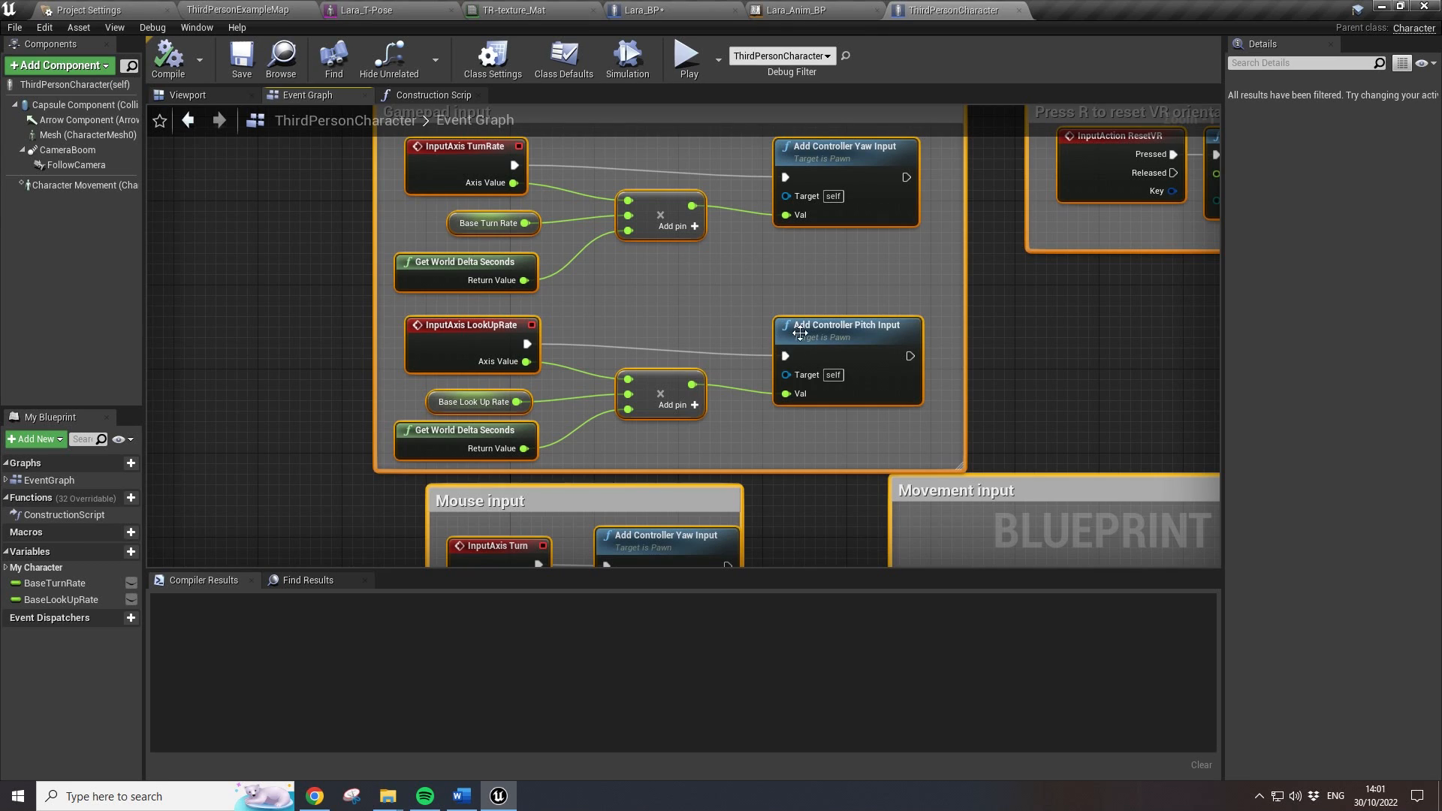
{"action": "right_click_drag", "start_coordinate": [1032, 378], "coordinate": [962, 378]}
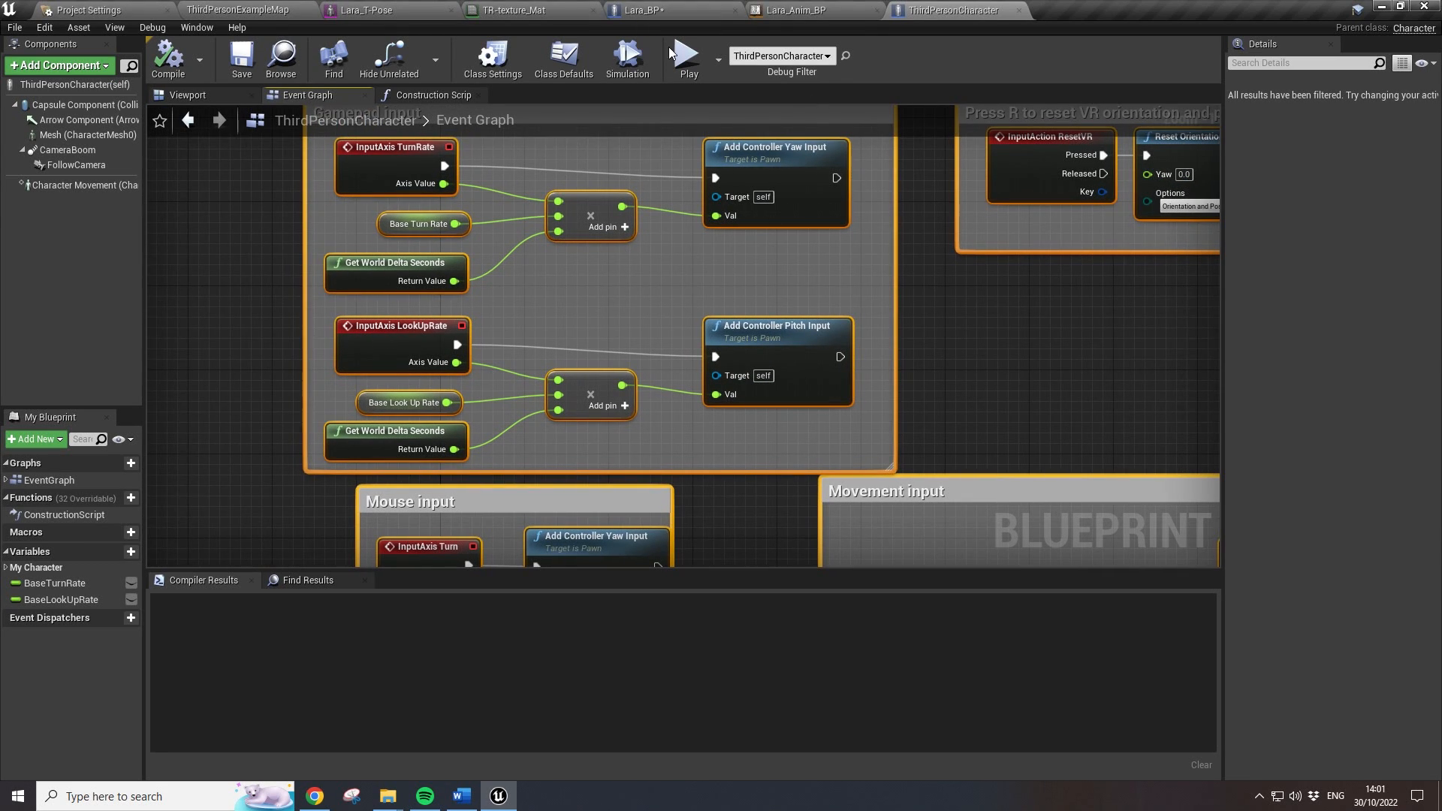
{"action": "left_click", "coordinate": [258, 12]}
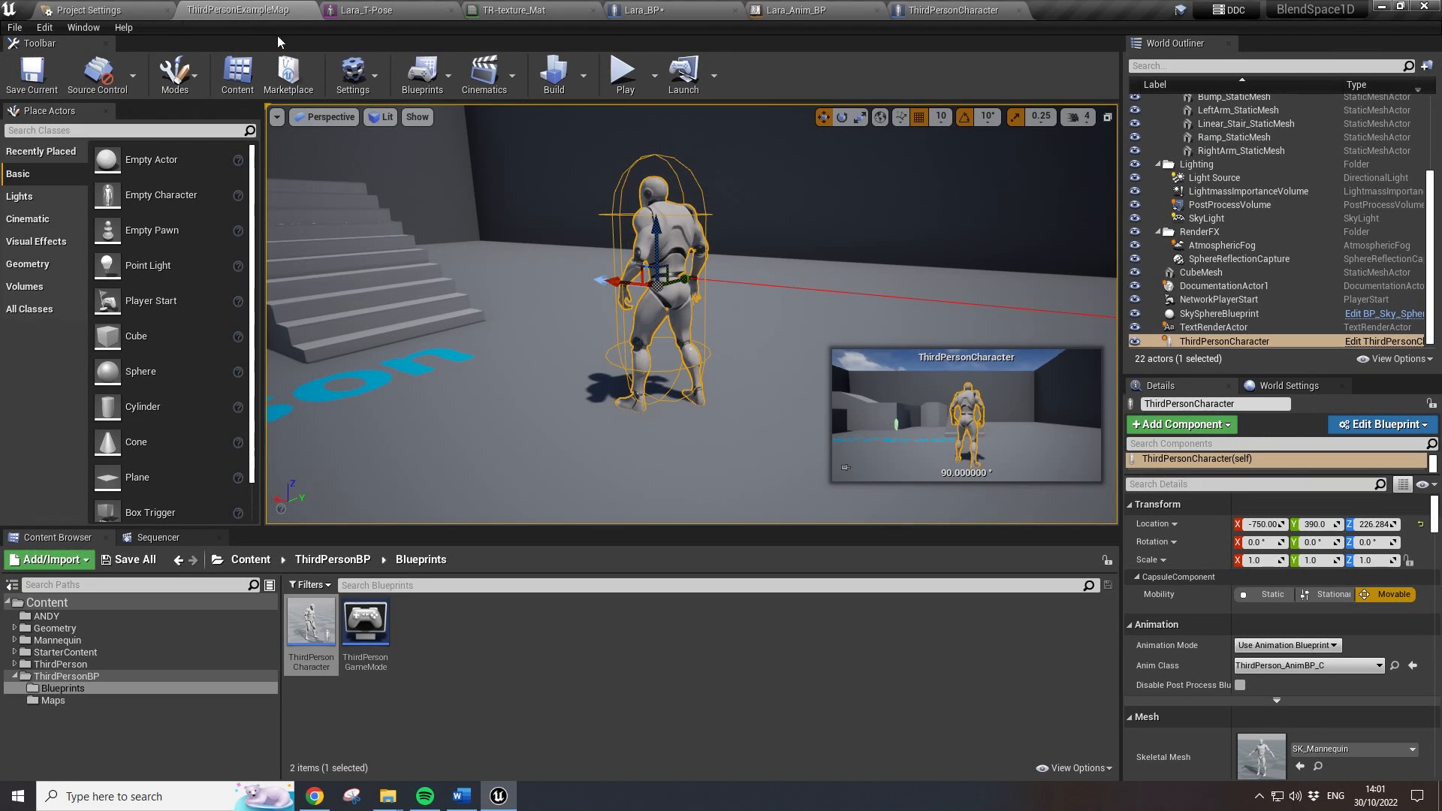
{"action": "left_click", "coordinate": [403, 10]}
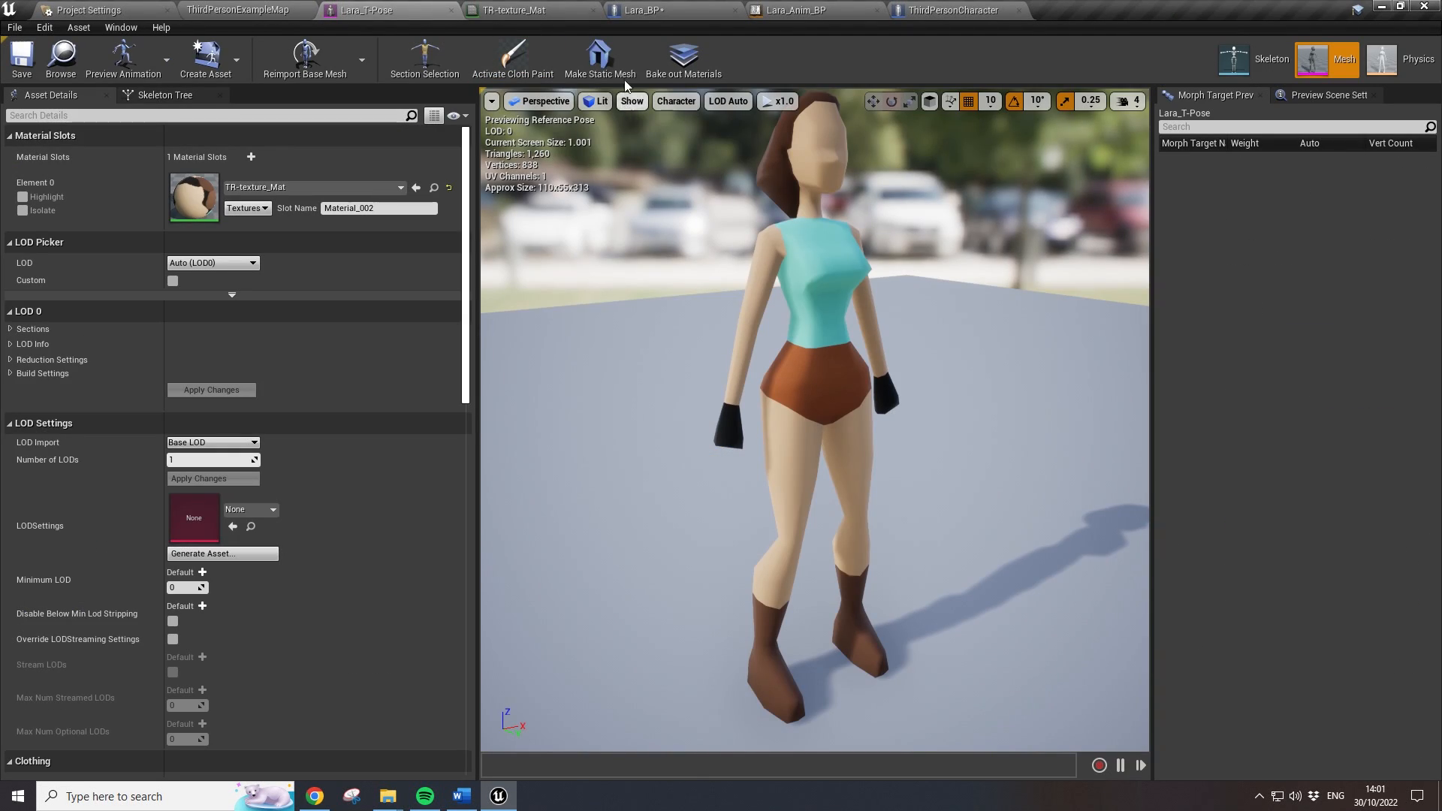
- Add a new variable to Lara_BP and set its type to Float
{"action": "left_click", "coordinate": [655, 11]}
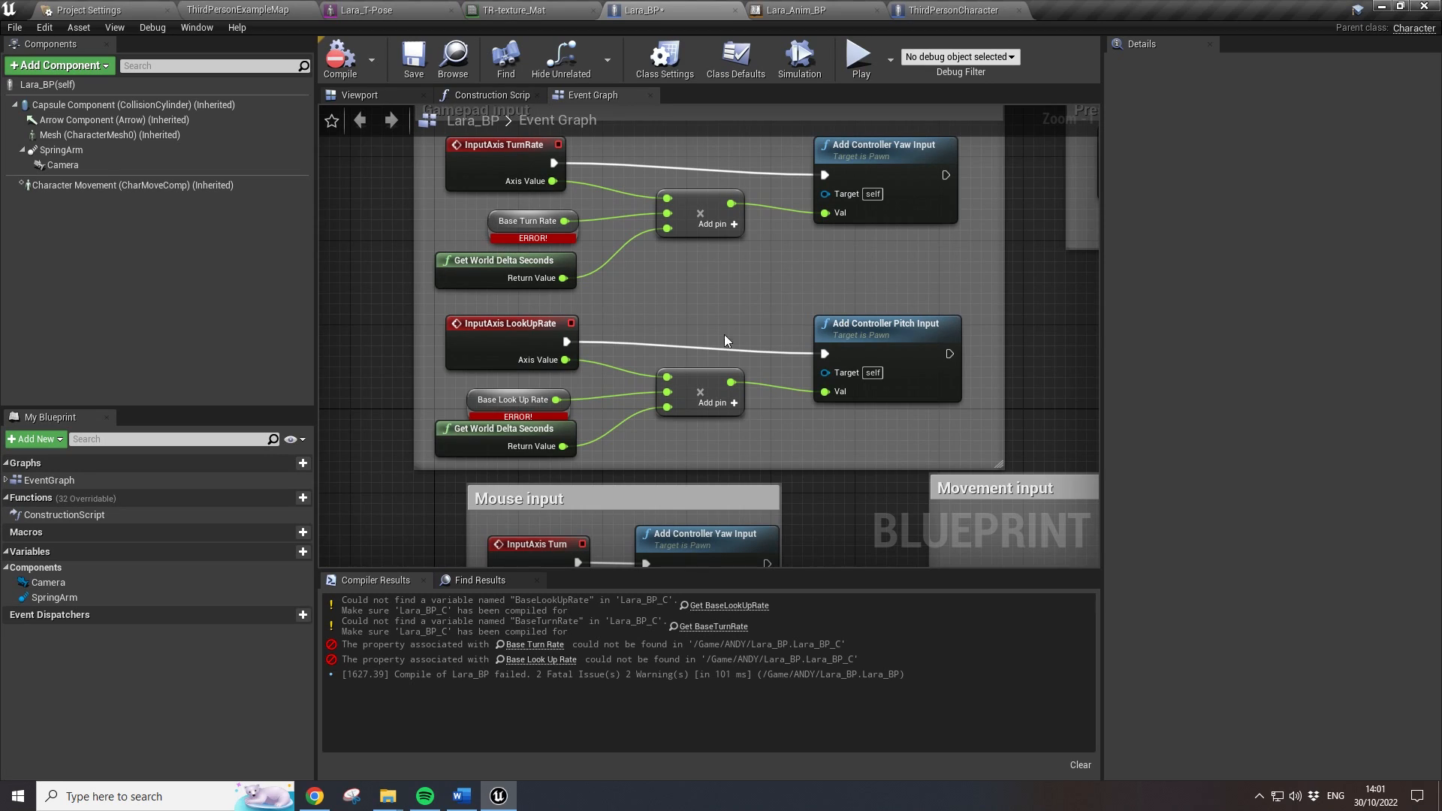
{"action": "left_click_drag", "start_coordinate": [1102, 444], "coordinate": [1265, 445]}
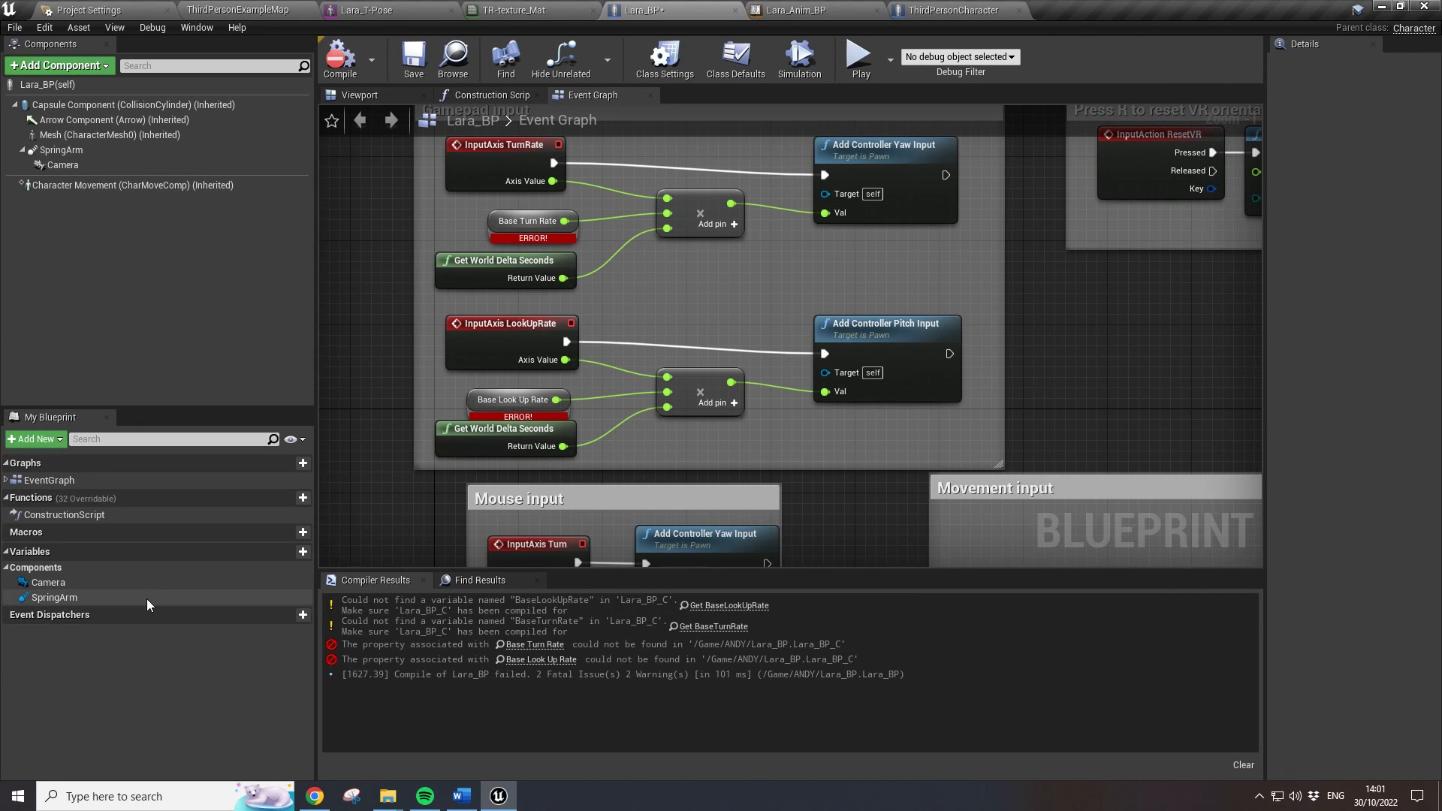
{"action": "right_click_drag", "start_coordinate": [1043, 357], "coordinate": [1098, 377]}
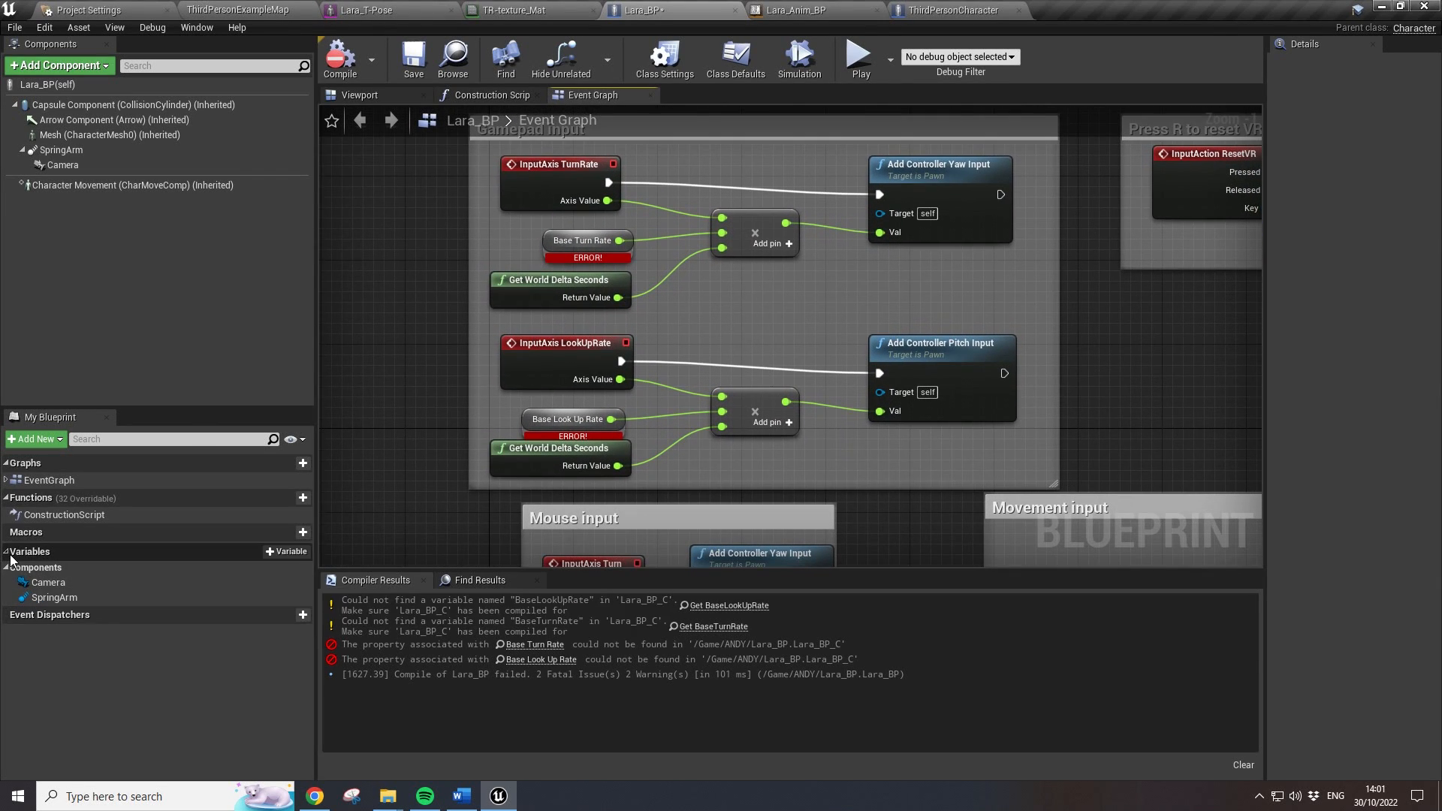
{"action": "left_click", "coordinate": [268, 552]}
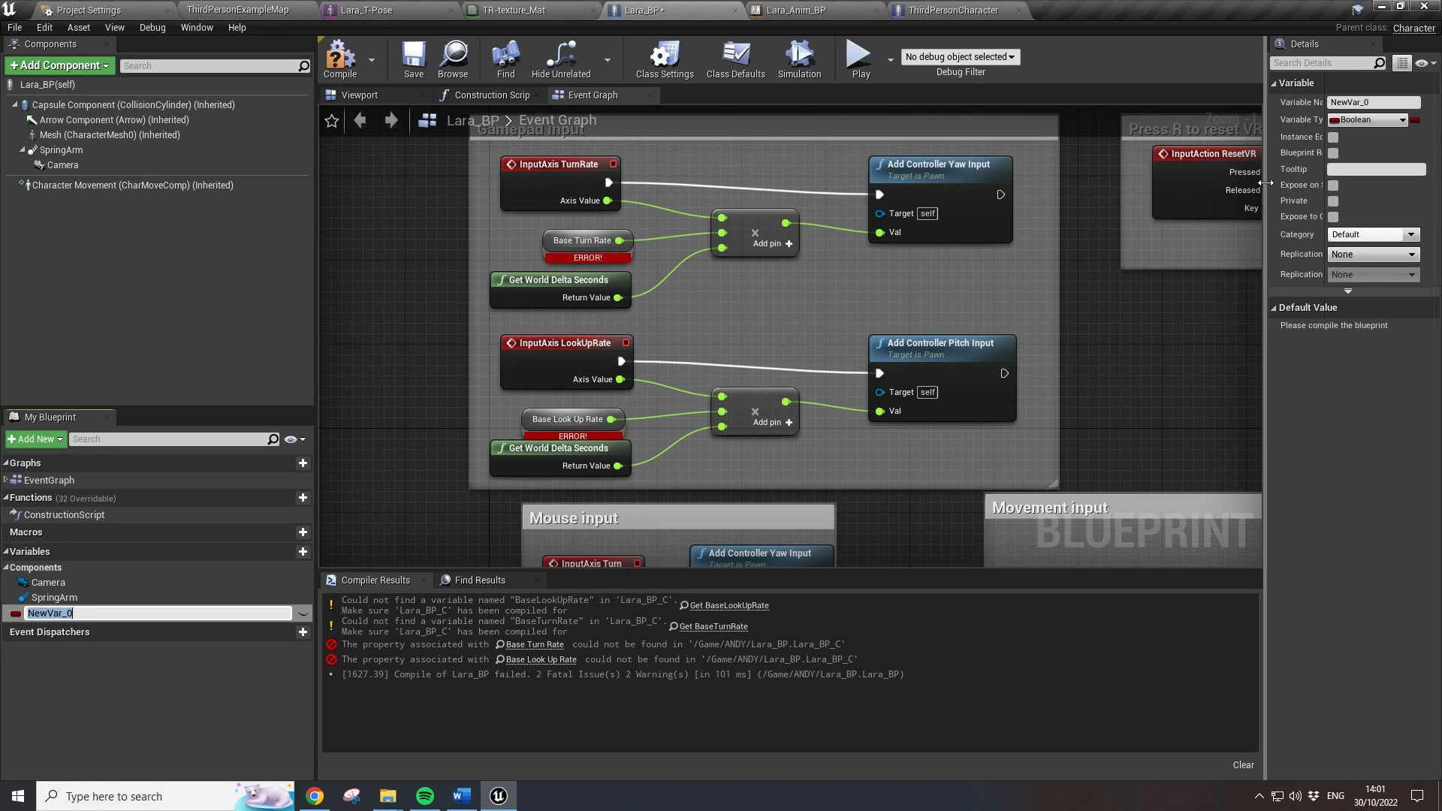
{"action": "left_click_drag", "start_coordinate": [1267, 183], "coordinate": [1114, 183]}
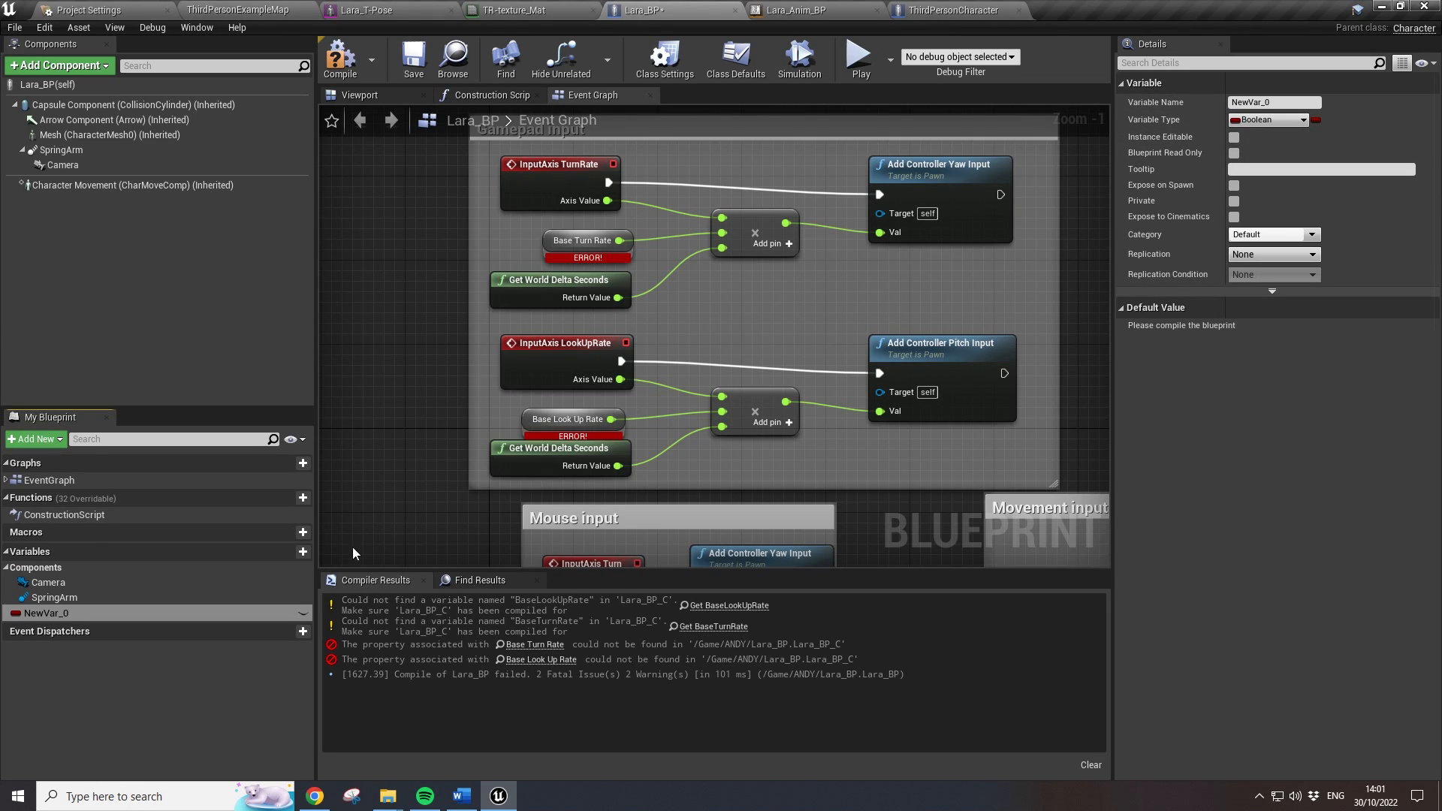
{"action": "left_click", "coordinate": [1303, 120]}
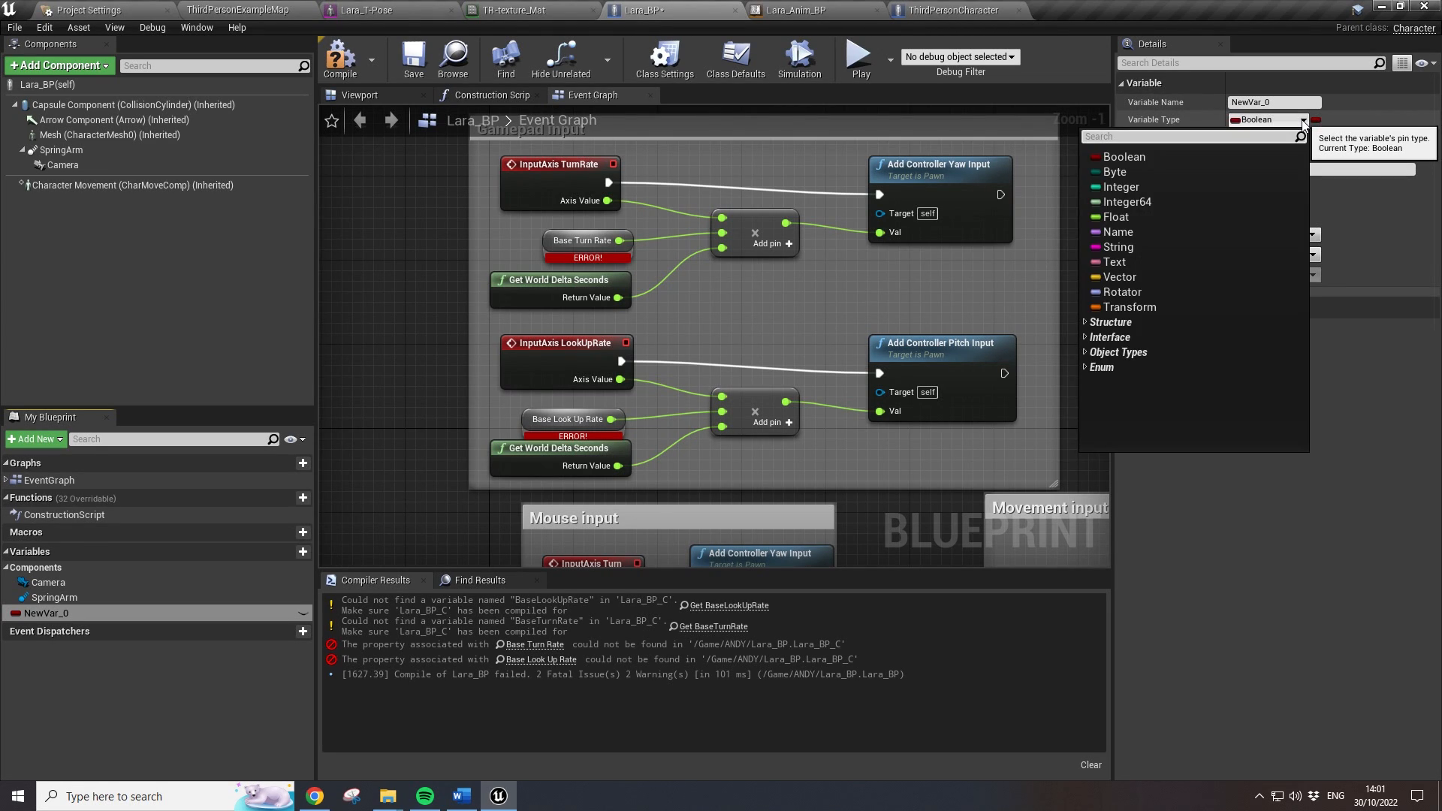
{"action": "left_click", "coordinate": [1119, 218]}
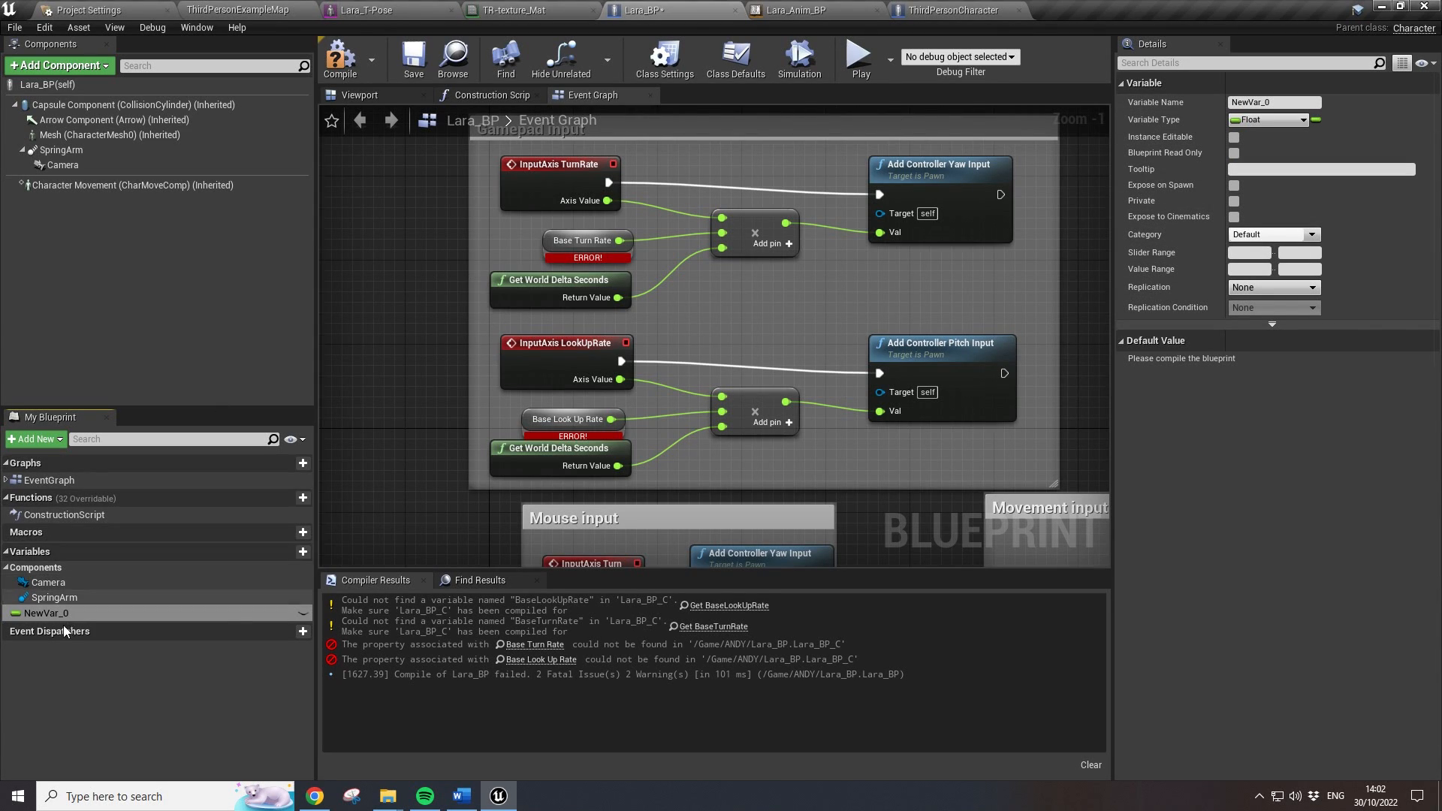
- Name the new Float variable Base Turn Rate
{"action": "left_click", "coordinate": [1280, 104]}
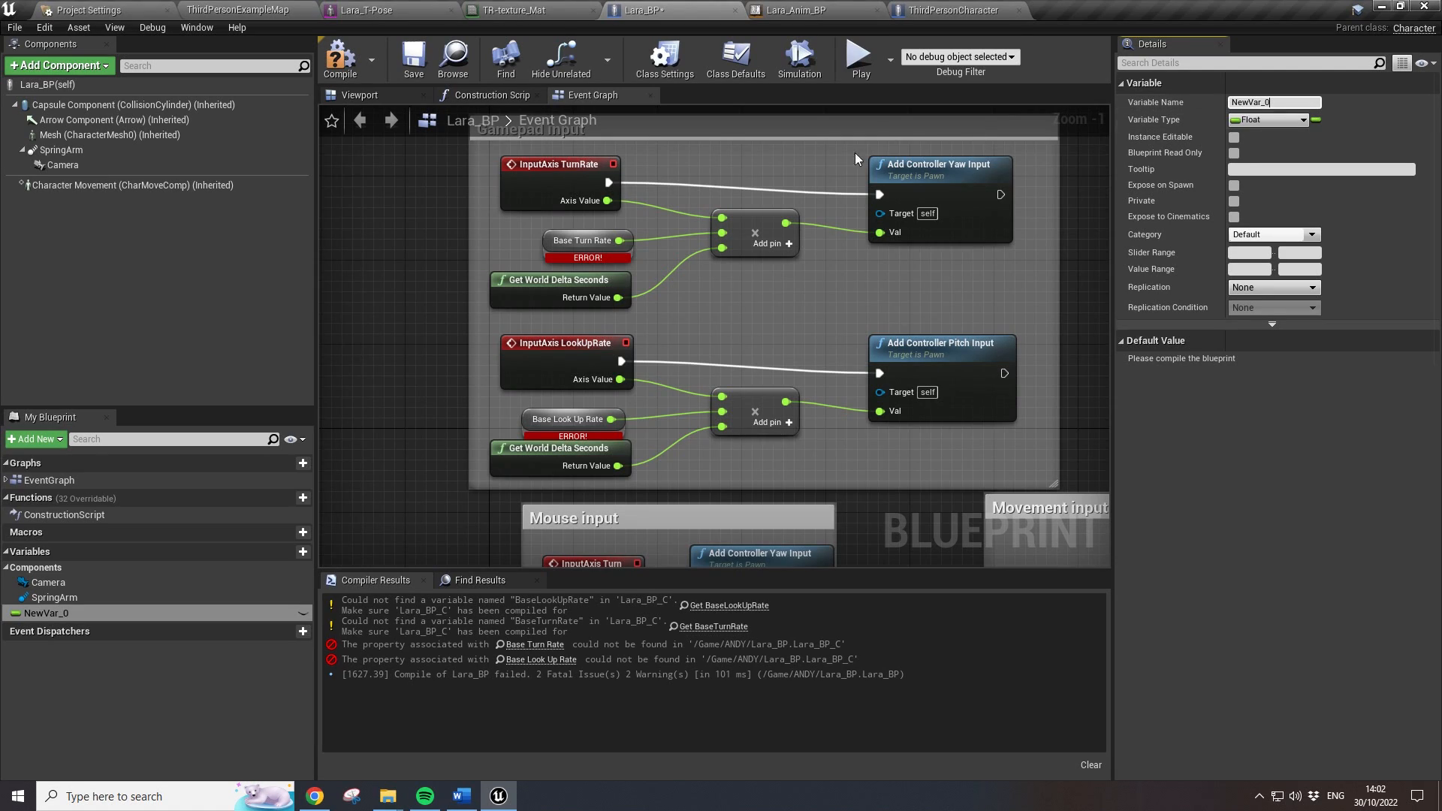
{"action": "left_click_drag", "start_coordinate": [1280, 104], "coordinate": [1222, 102]}
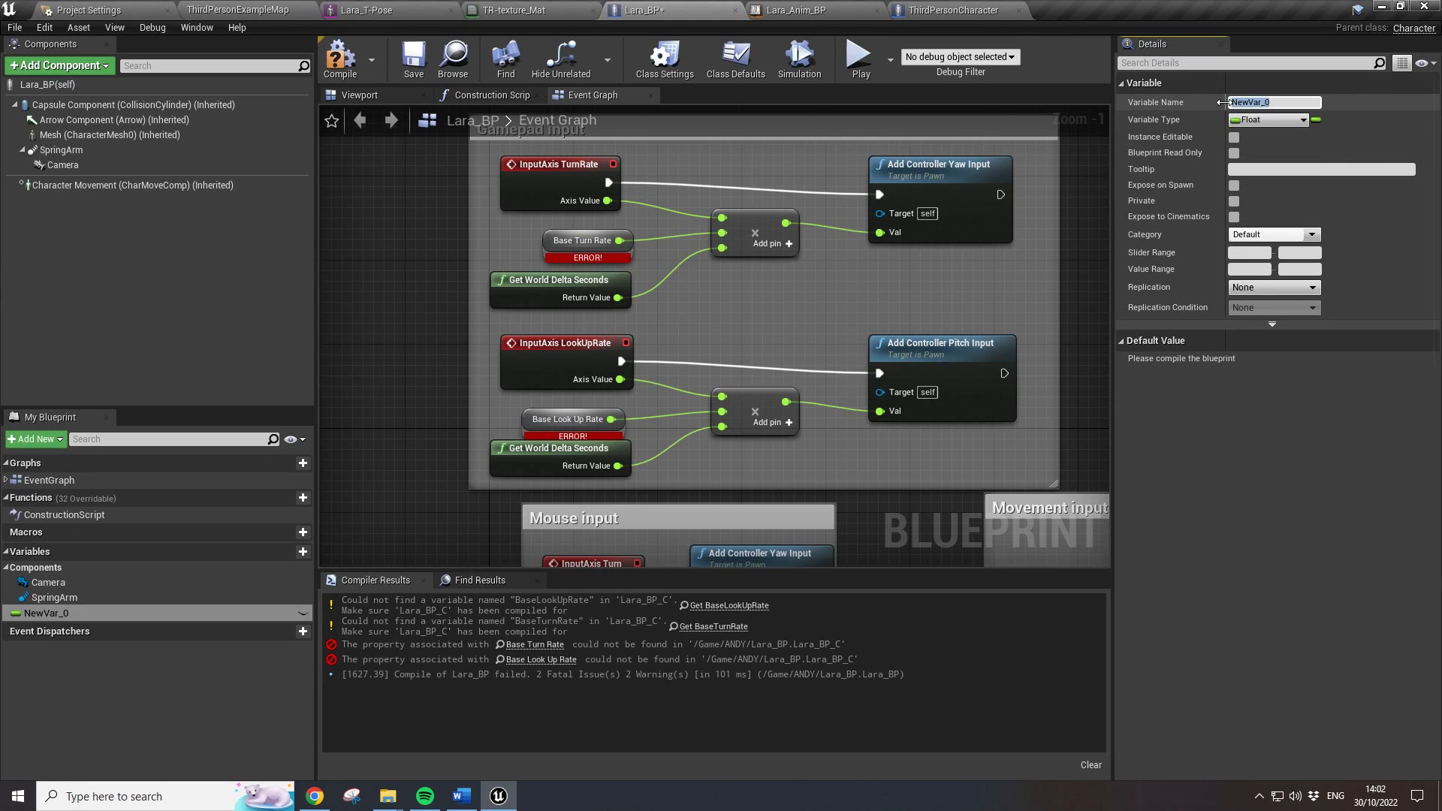
{"action": "type", "text": "Base Turn Rate"}
{"action": "key", "text": "Return"}
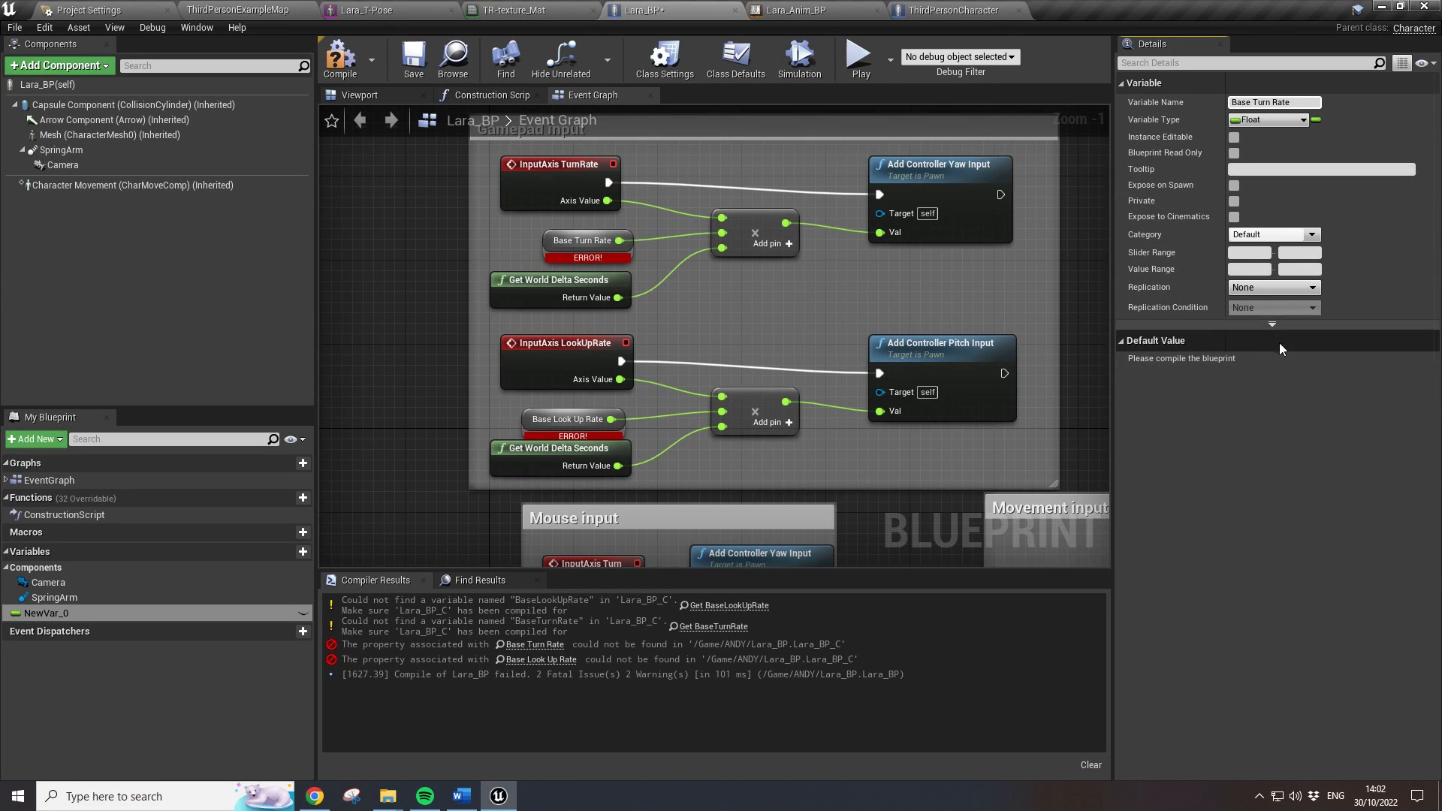
{"action": "key", "text": "Return"}
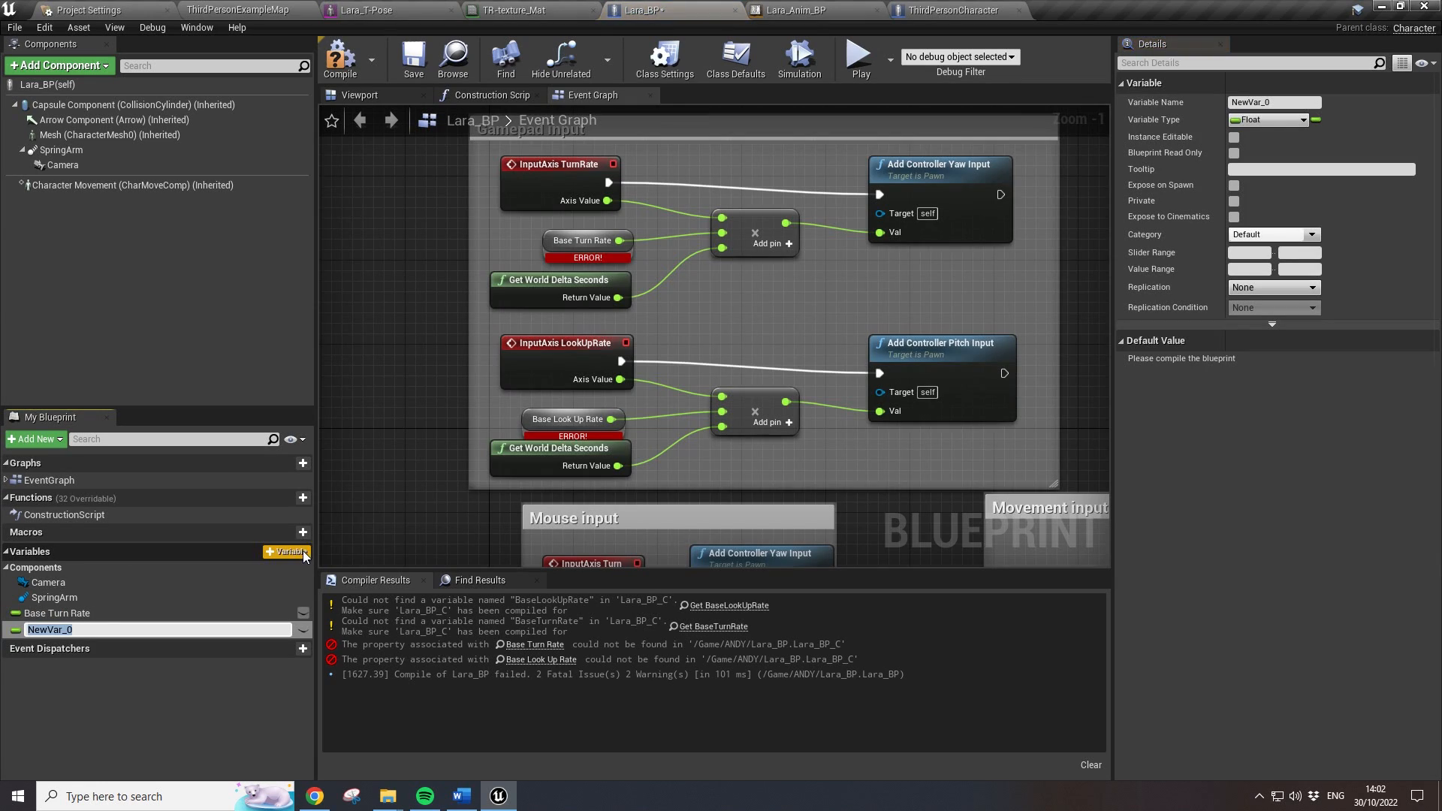
- Add a second Float variable named Base Look Up Rate and compile Lara_BP
{"action": "left_click", "coordinate": [304, 553]}
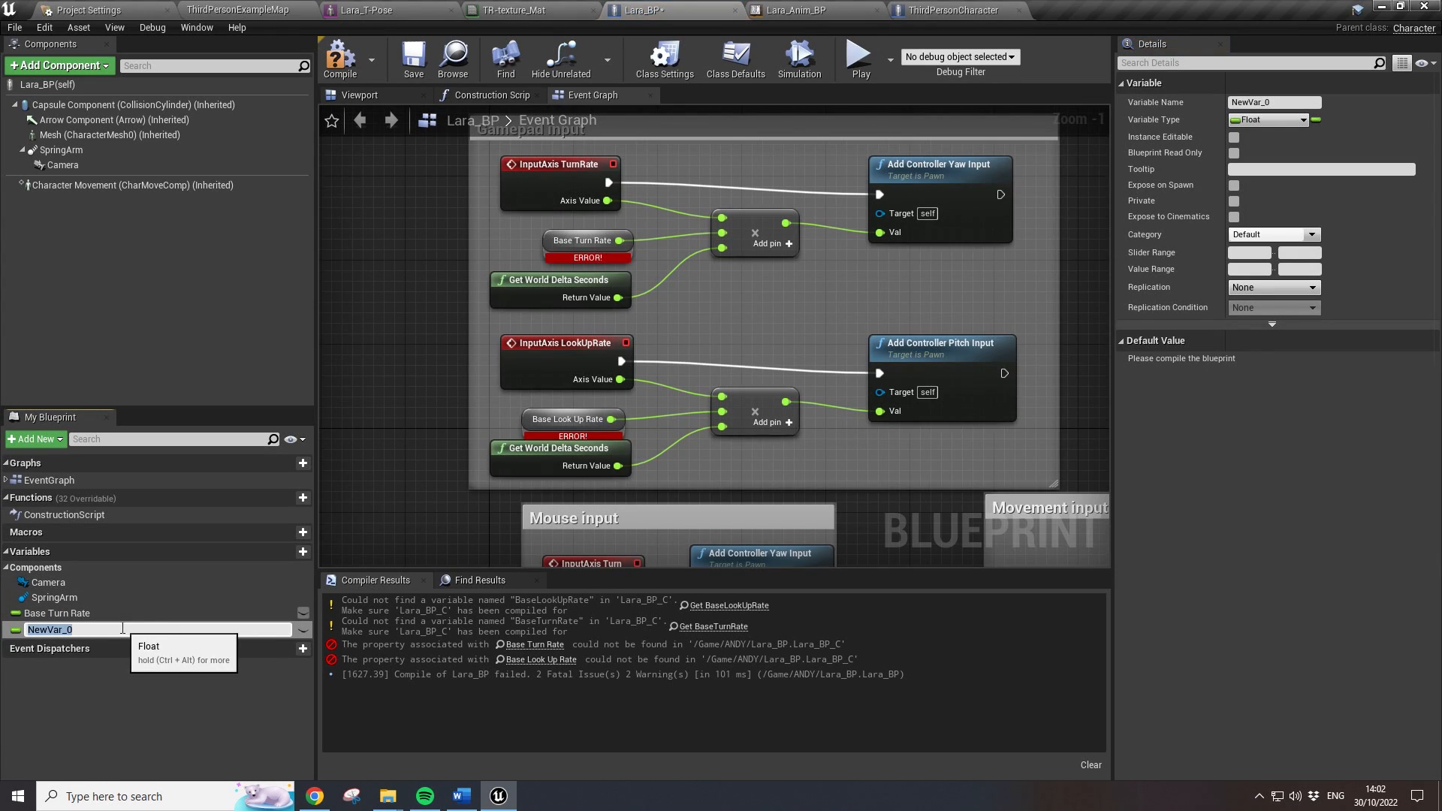
{"action": "key", "text": "Return"}
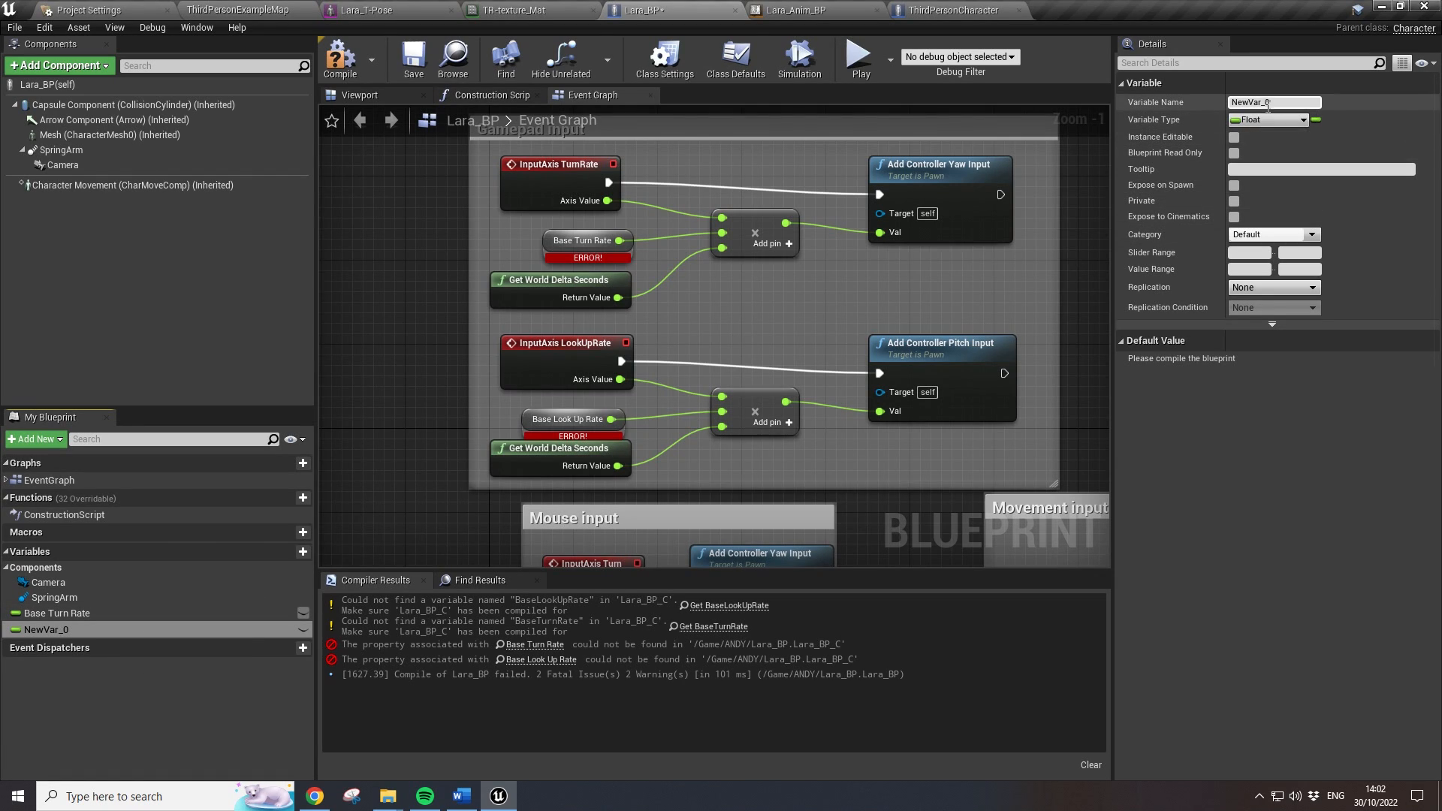
{"action": "left_click", "coordinate": [1239, 103]}
{"action": "type", "text": "Base "}
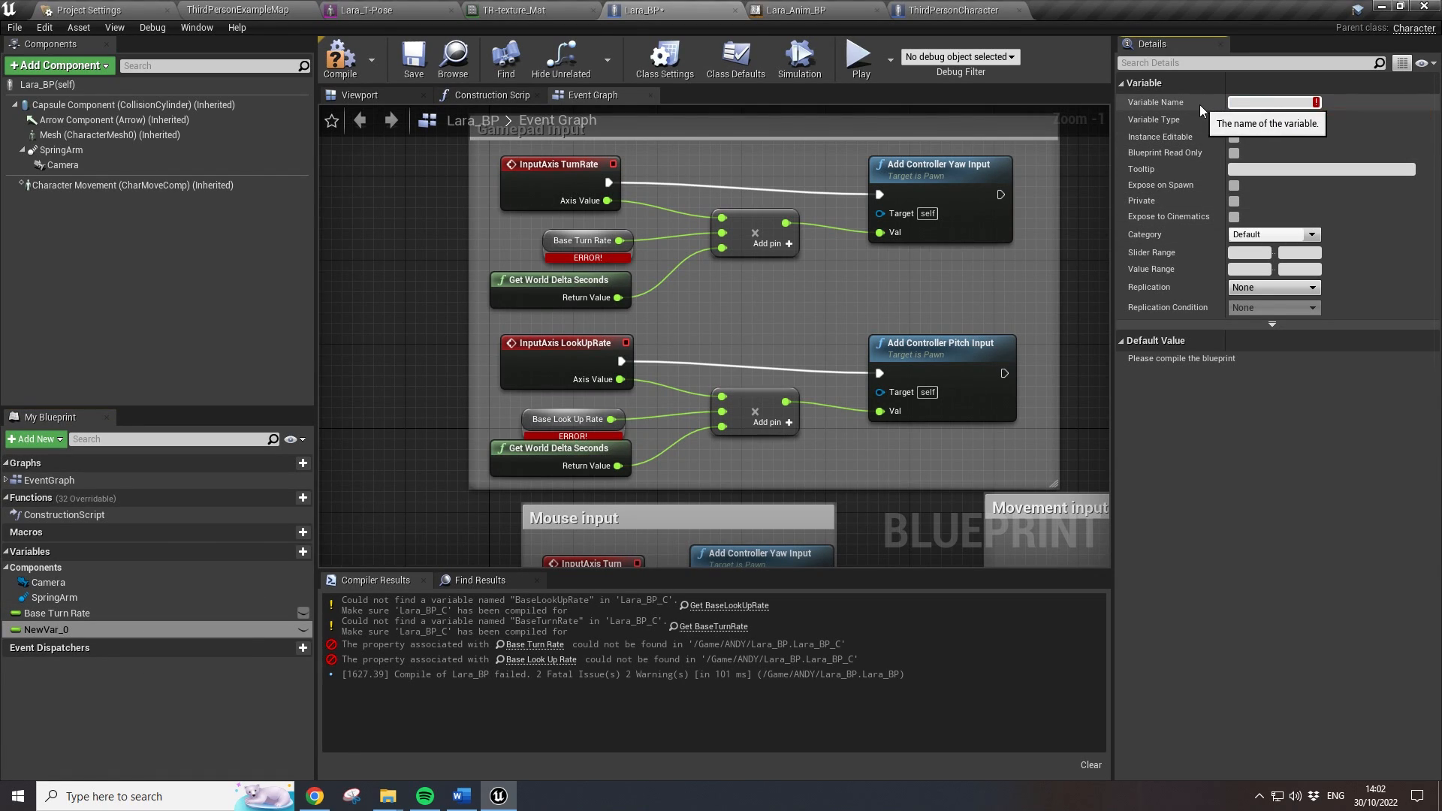
{"action": "type", "text": "Look Up Rate"}
{"action": "key", "text": "Return"}
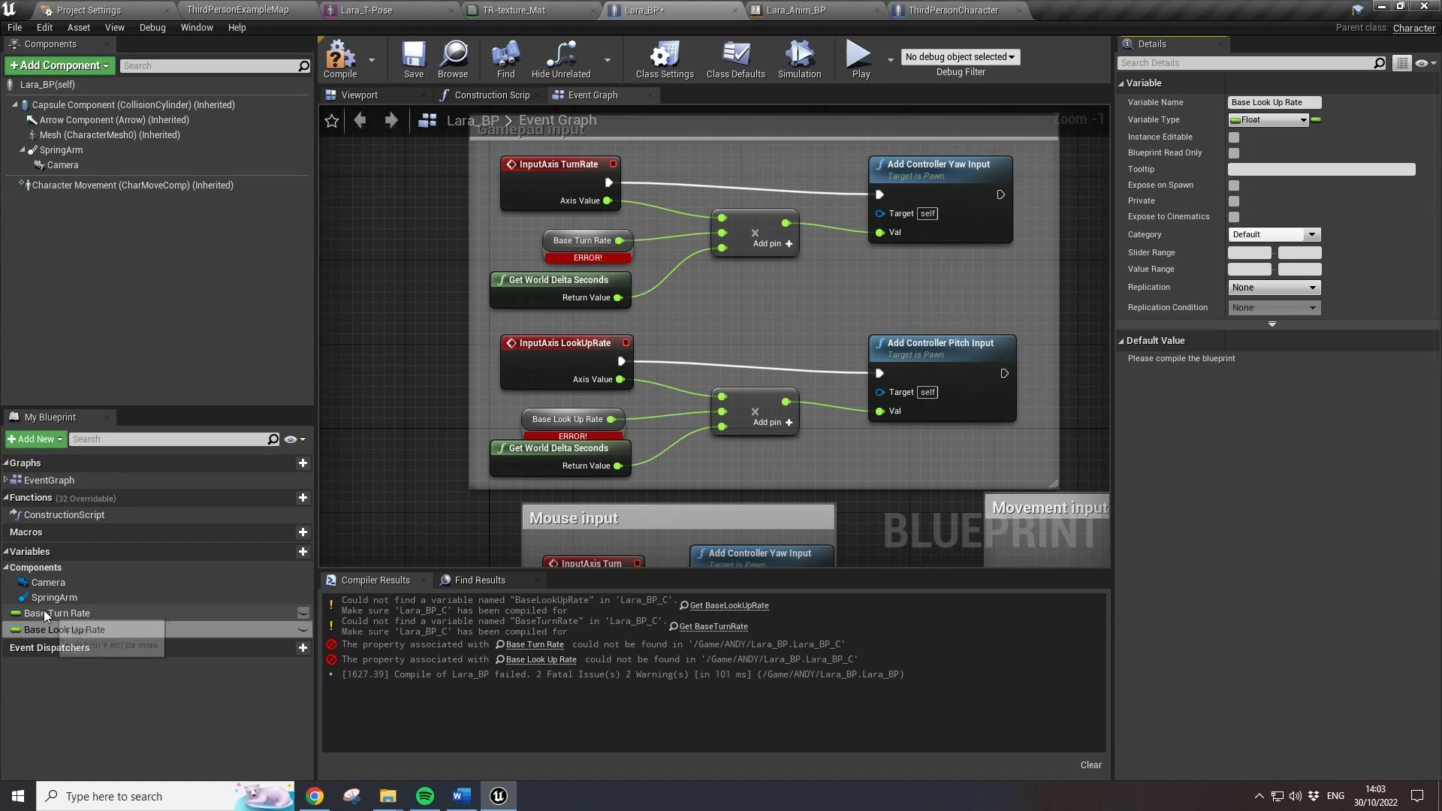
{"action": "left_click", "coordinate": [350, 75]}
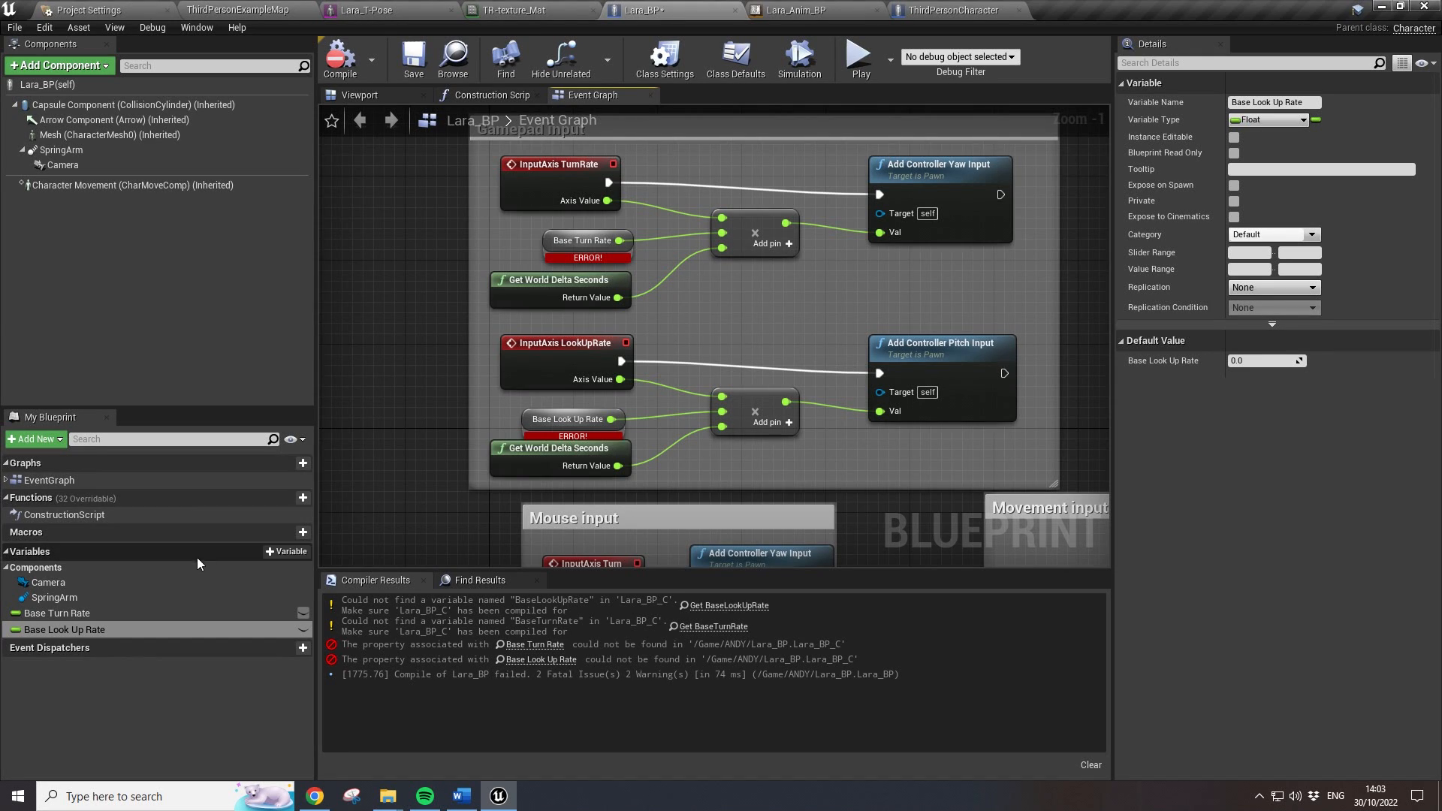
- Rename the Base Turn Rate variable to BaseTurnRate without spaces and recompile the blueprint
{"action": "left_click", "coordinate": [57, 612]}
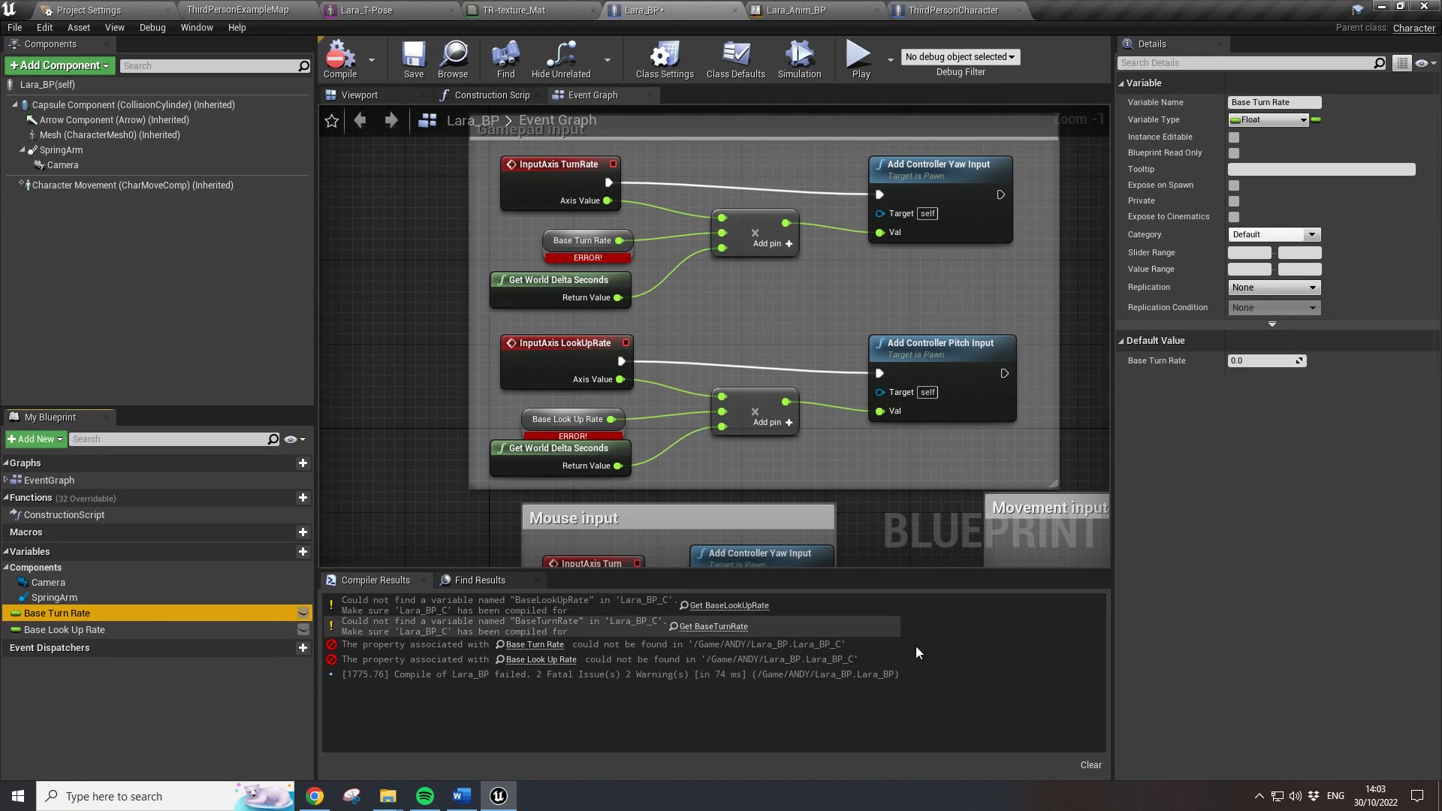
{"action": "left_click", "coordinate": [1252, 103]}
{"action": "key", "text": "BackSpace"}
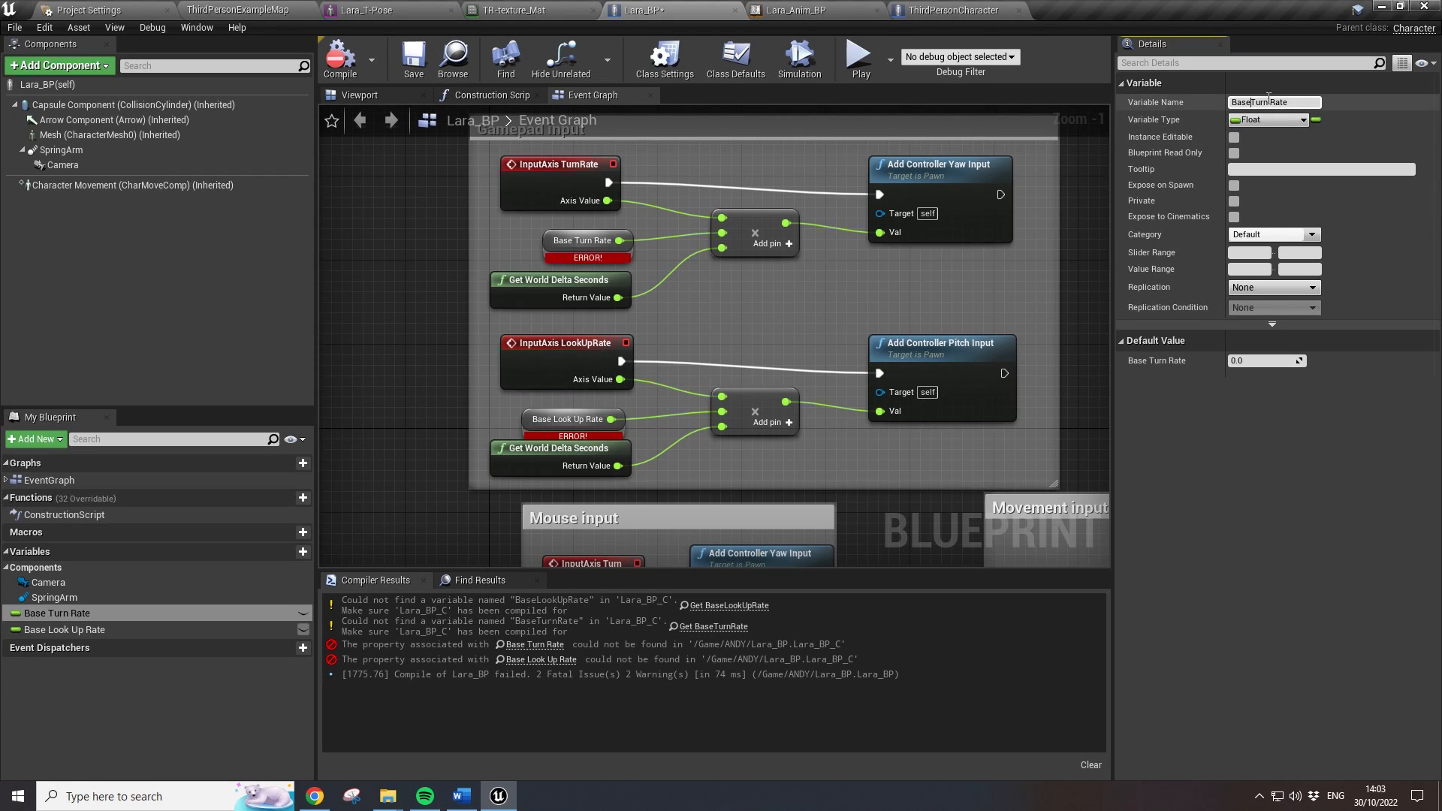
{"action": "key", "text": "Return"}
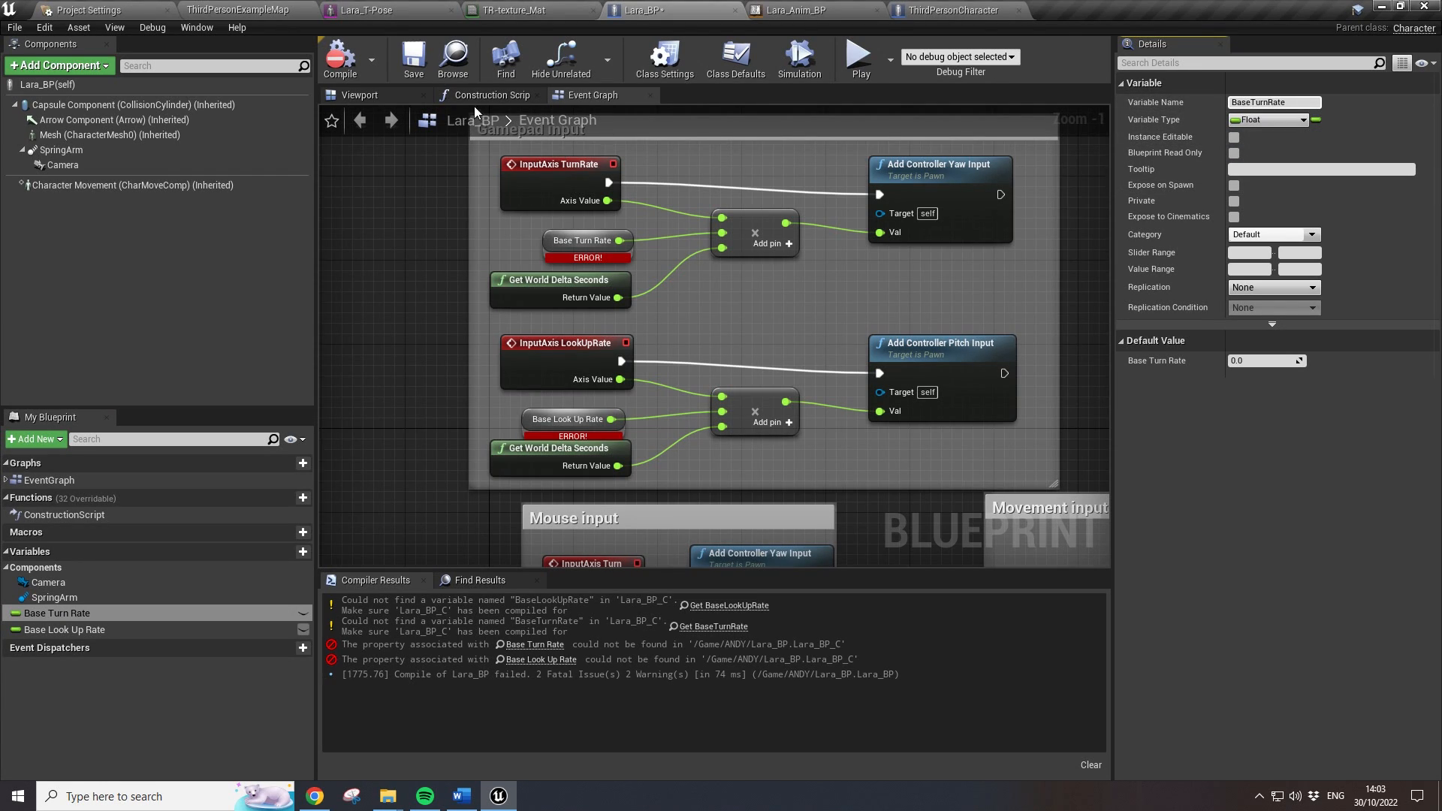
{"action": "left_click", "coordinate": [340, 59]}
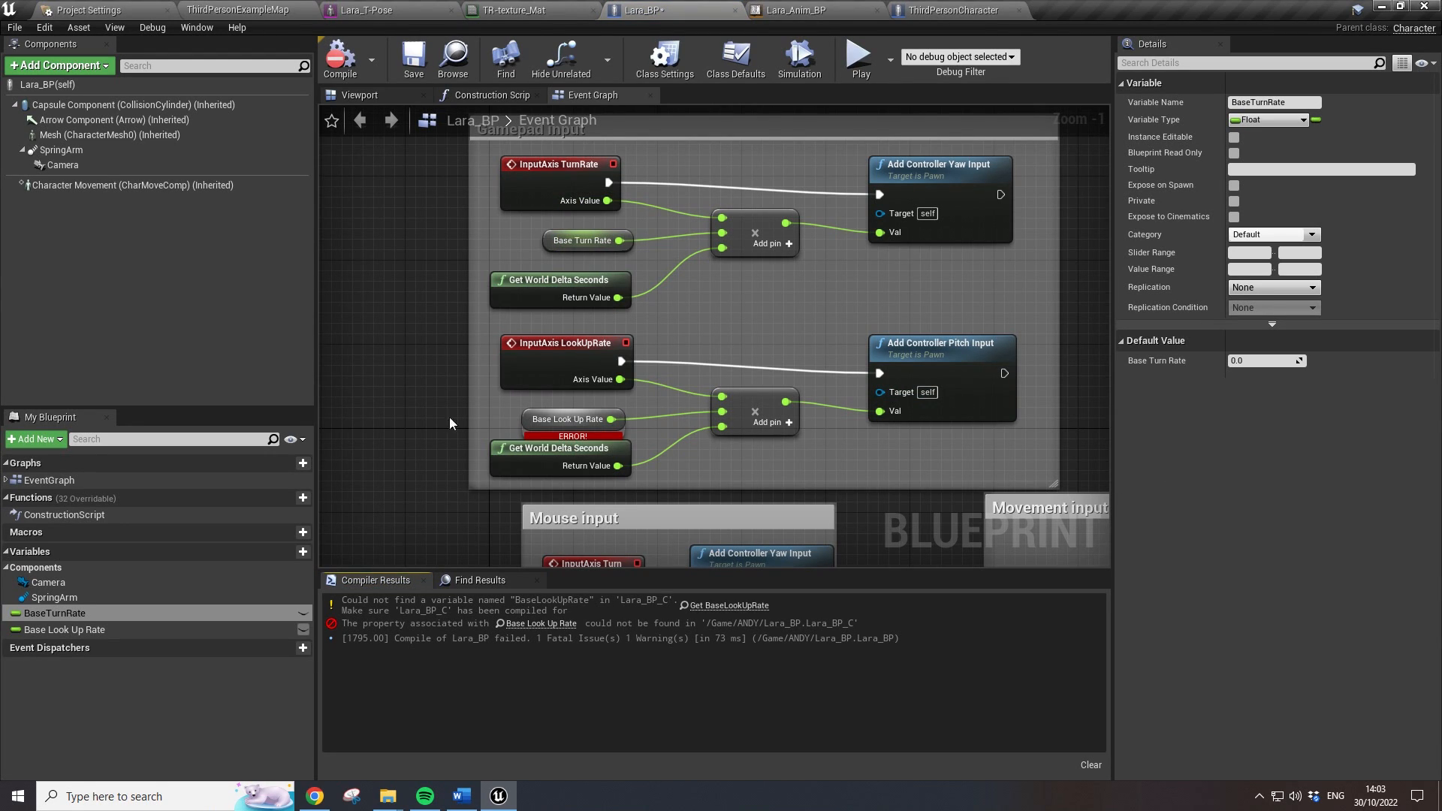
- Rename the Base Look Up Rate variable to BaseLookUpRate without spaces and recompile the blueprint
{"action": "left_click", "coordinate": [69, 631]}
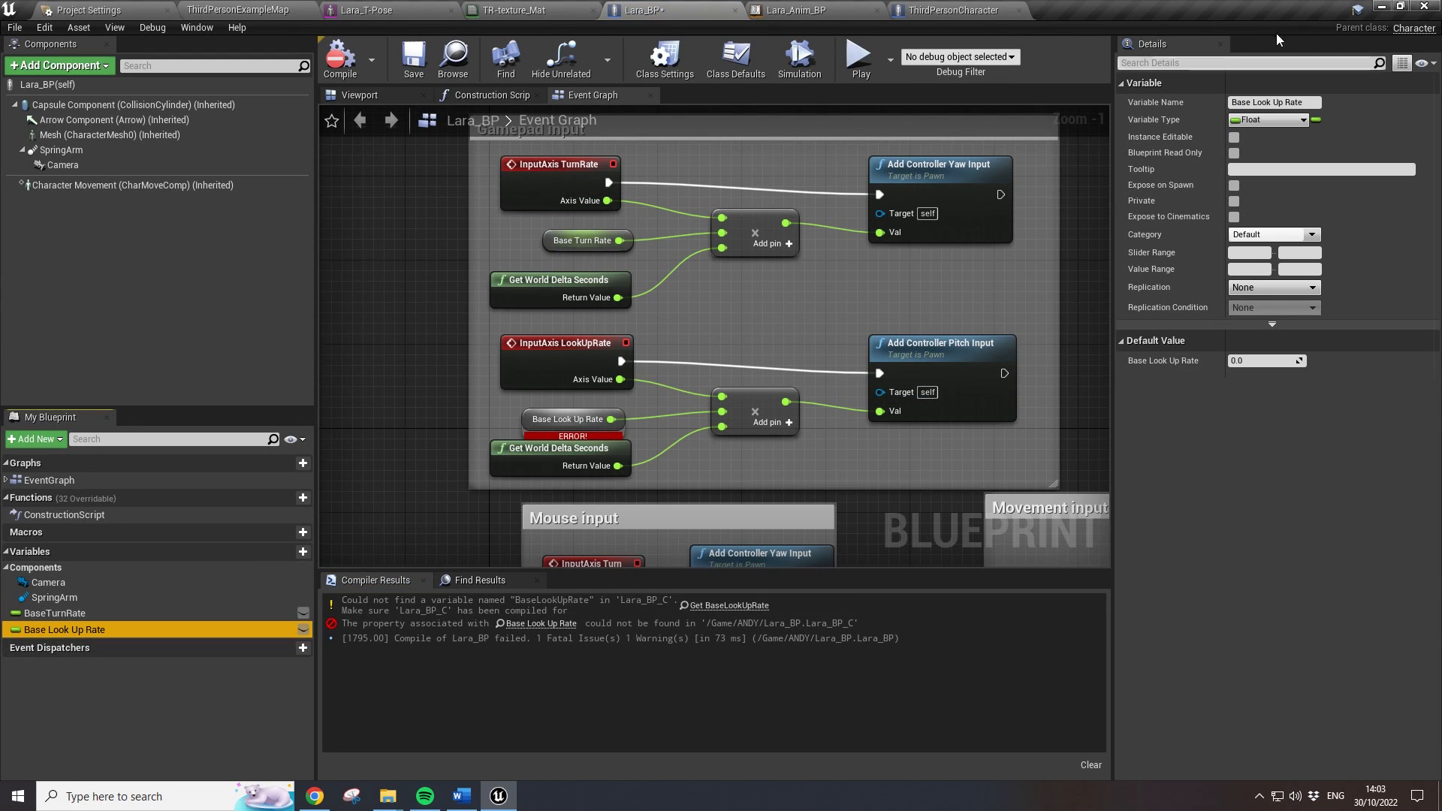
{"action": "left_click", "coordinate": [1251, 102]}
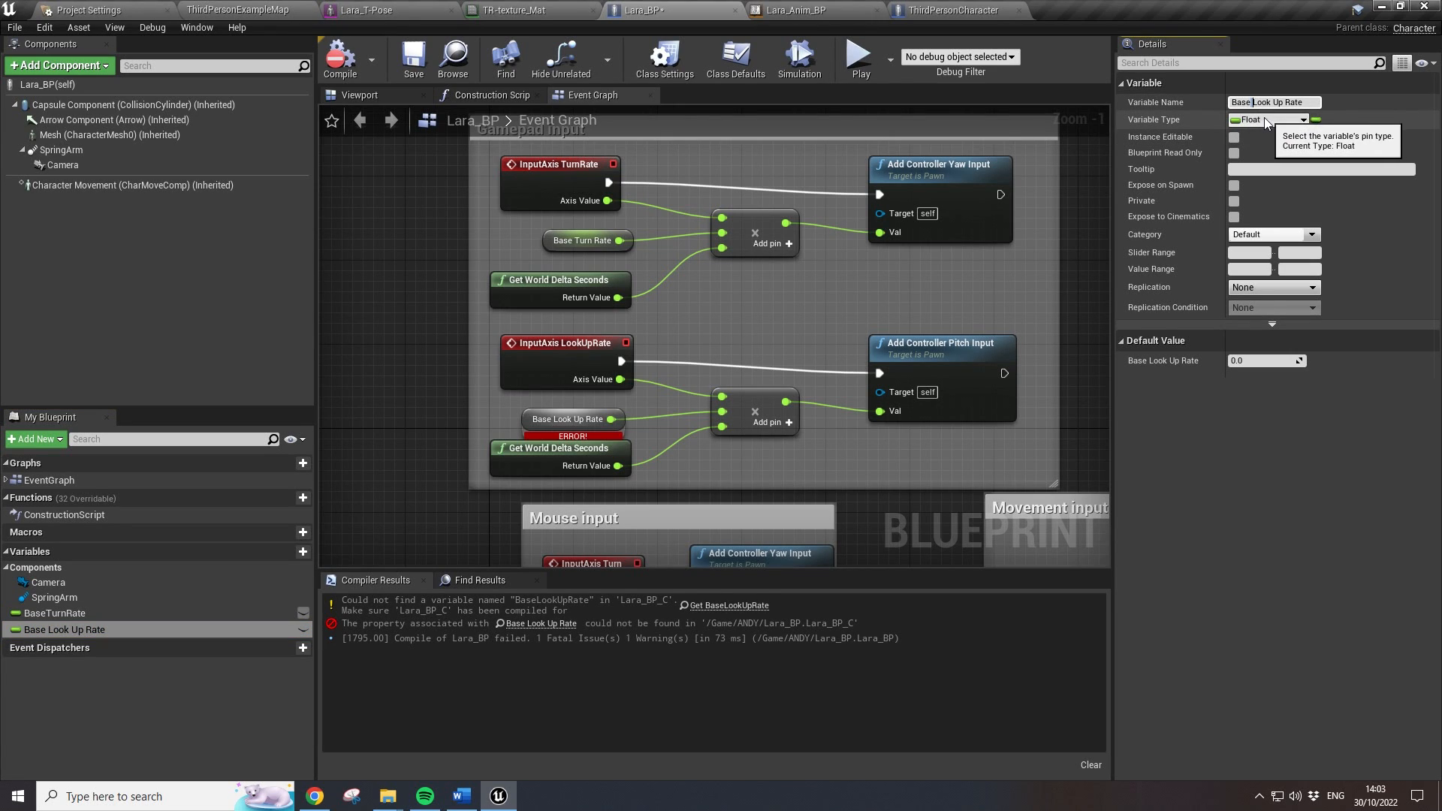
{"action": "key", "text": "BackSpace"}
{"action": "left_click", "coordinate": [1272, 103]}
{"action": "key", "text": "BackSpace"}
{"action": "left_click", "coordinate": [1281, 104]}
{"action": "key", "text": "BackSpace"}
{"action": "left_click", "coordinate": [333, 70]}
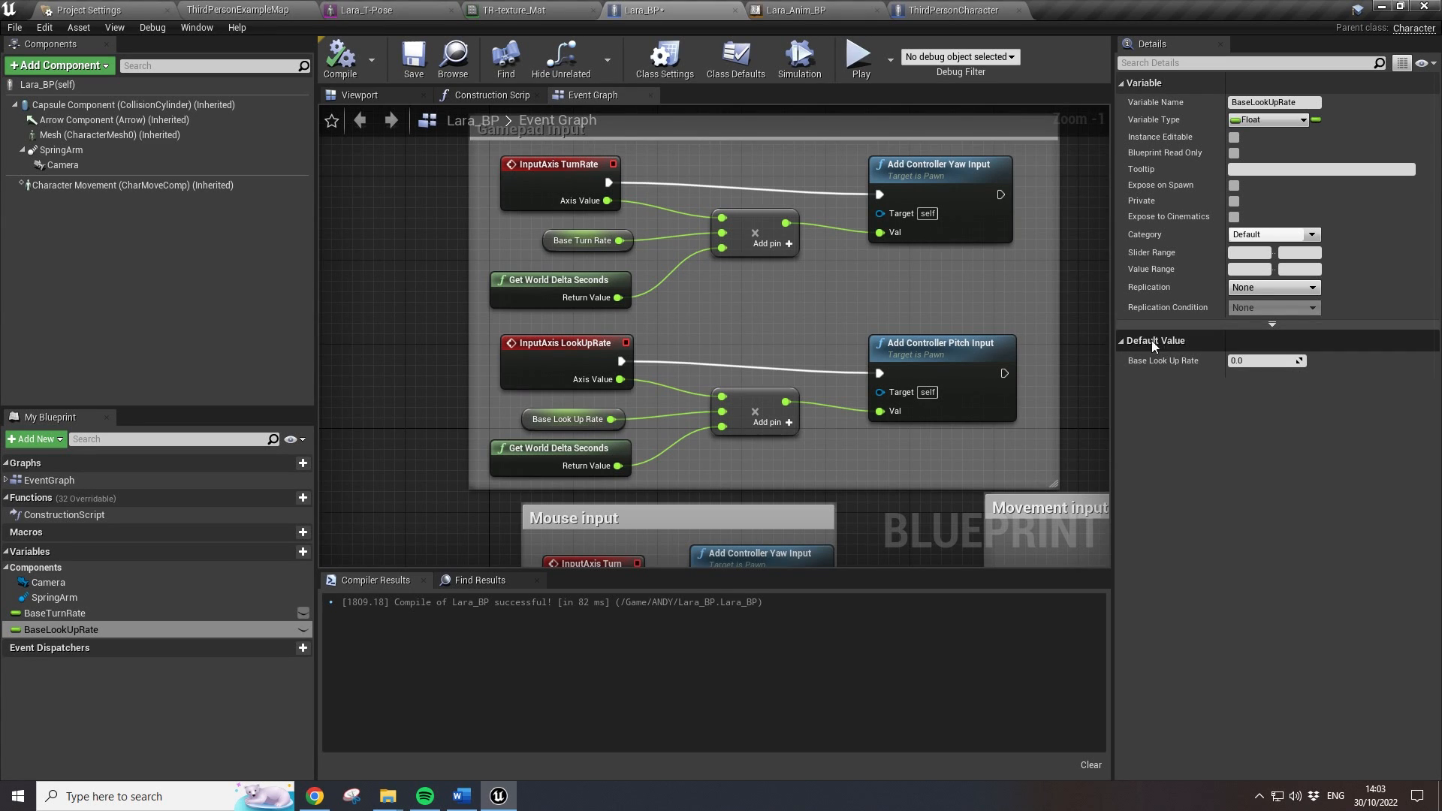
- Check the pasted gamepad, mouse and movement input groups and save the Lara_BP blueprint
{"action": "scroll", "coordinate": [742, 443], "scroll_direction": "down", "scroll_amount": 2}
{"action": "scroll", "coordinate": [752, 464], "scroll_direction": "up", "scroll_amount": 2}
{"action": "right_click_drag", "start_coordinate": [787, 496], "coordinate": [722, 316]}
{"action": "scroll", "coordinate": [722, 316], "scroll_direction": "down", "scroll_amount": 1}
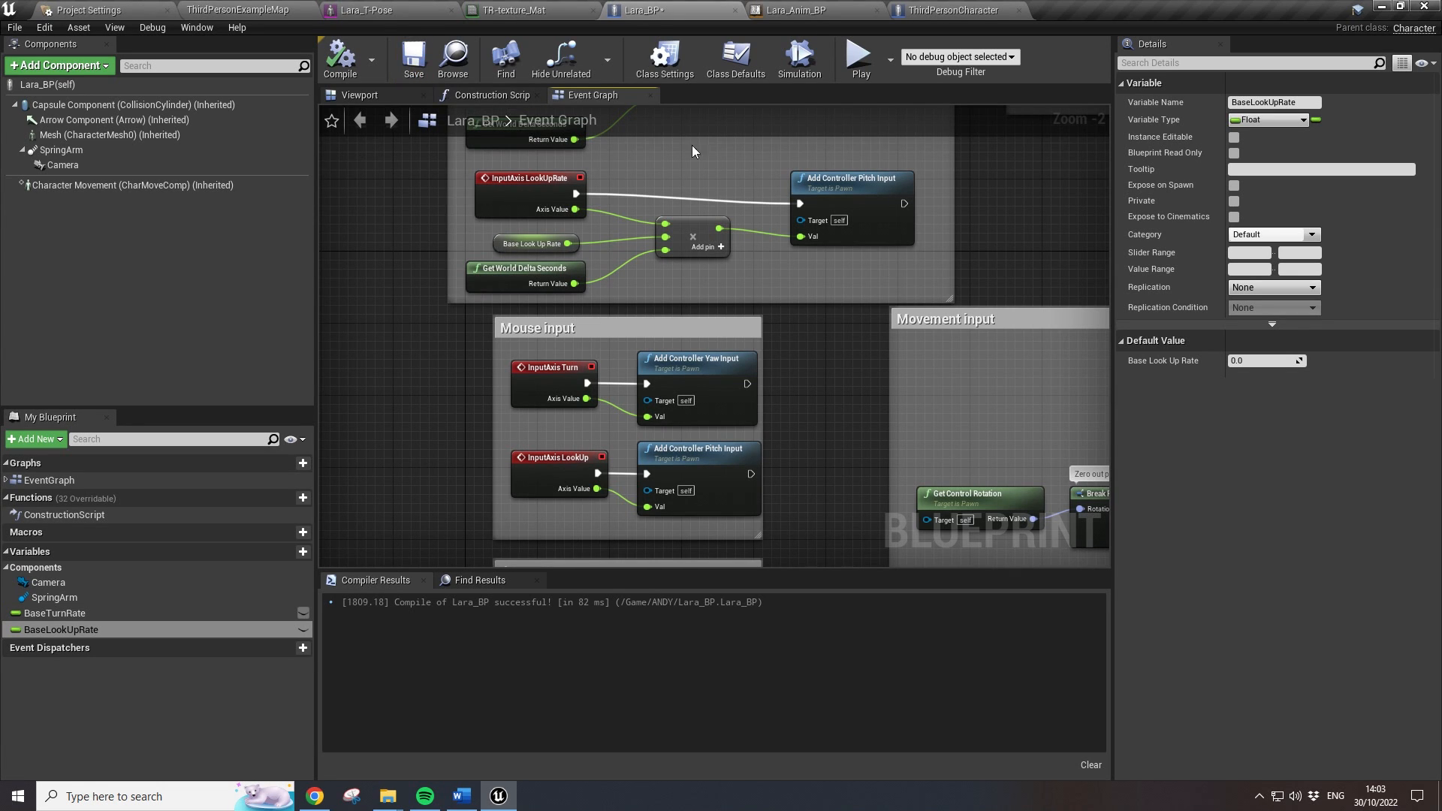
{"action": "right_click_drag", "start_coordinate": [829, 481], "coordinate": [650, 518]}
{"action": "scroll", "coordinate": [745, 413], "scroll_direction": "down", "scroll_amount": 1}
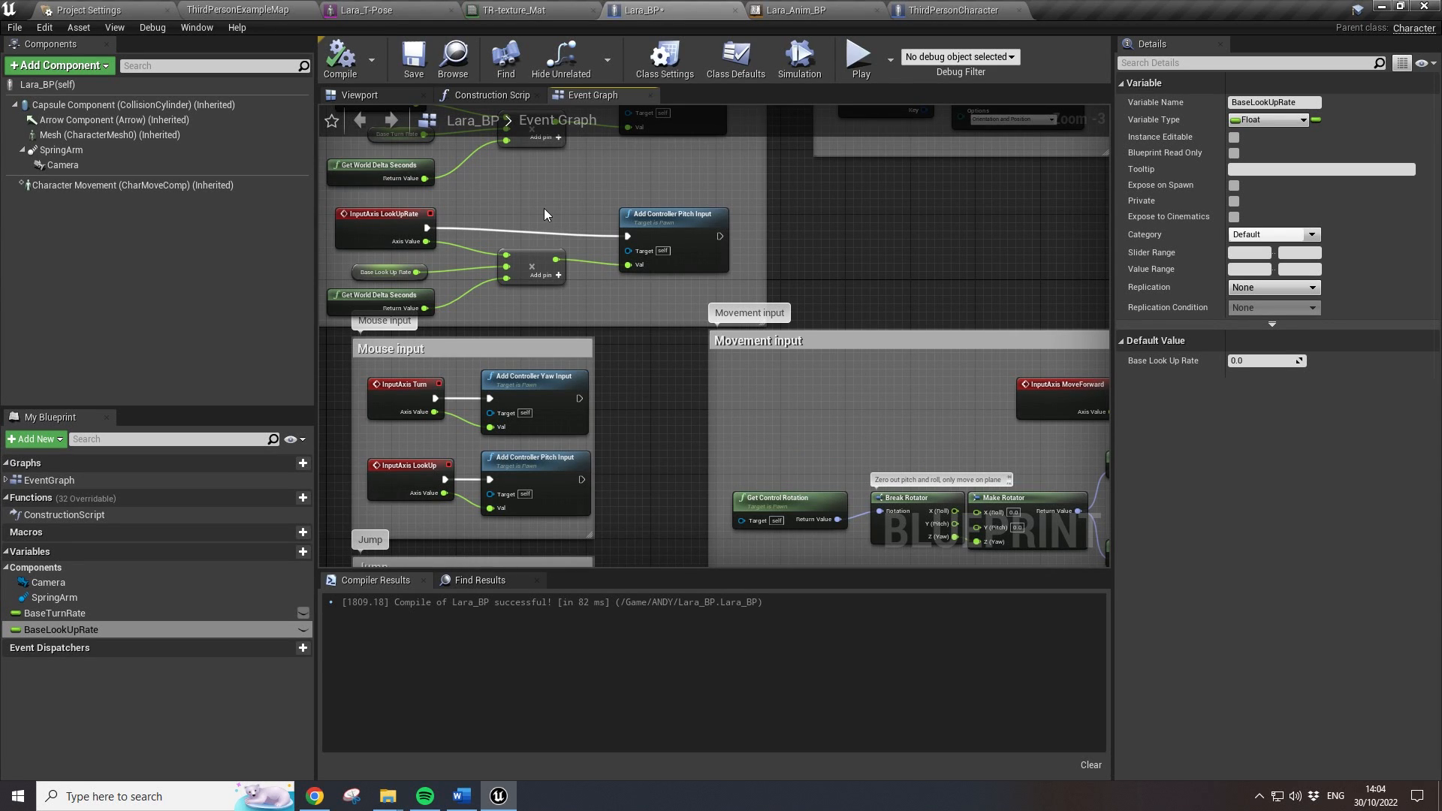
{"action": "left_click", "coordinate": [15, 27]}
{"action": "left_click", "coordinate": [30, 104]}
- Look through the ThirdPersonBP and ThirdPerson content folders of the project for the mannequin's animation blueprint
{"action": "left_click", "coordinate": [238, 10]}
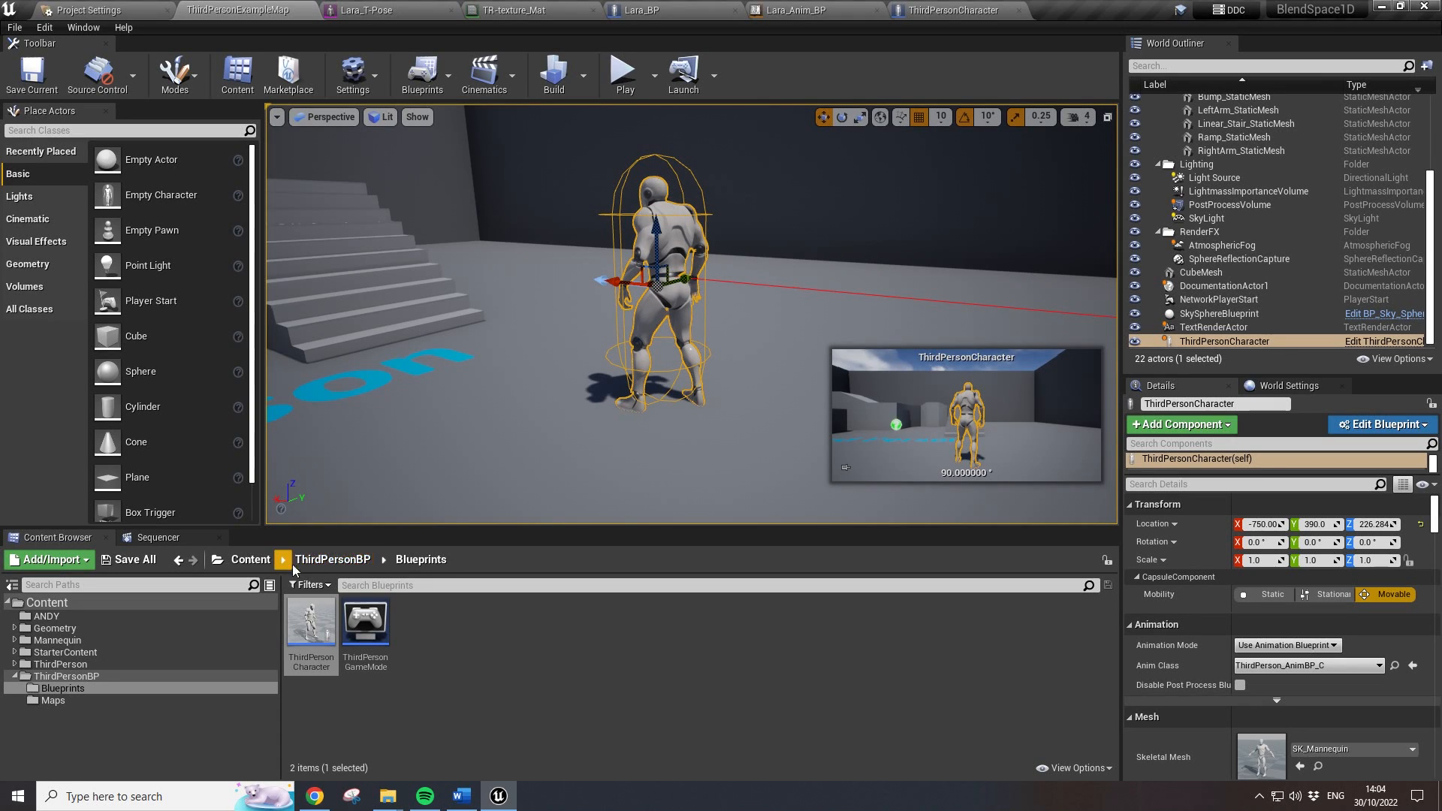
{"action": "left_click", "coordinate": [333, 560]}
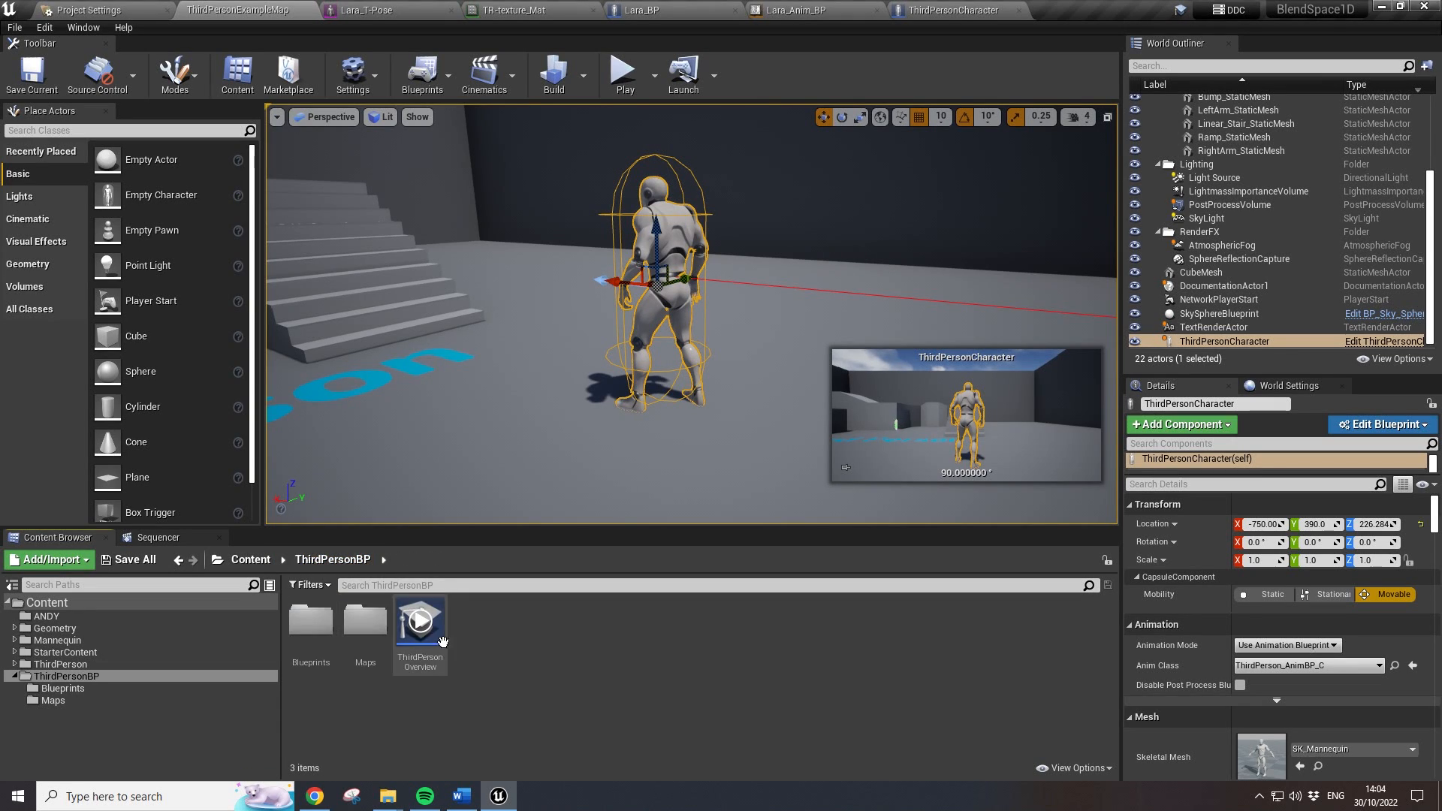
{"action": "double_click", "coordinate": [307, 644]}
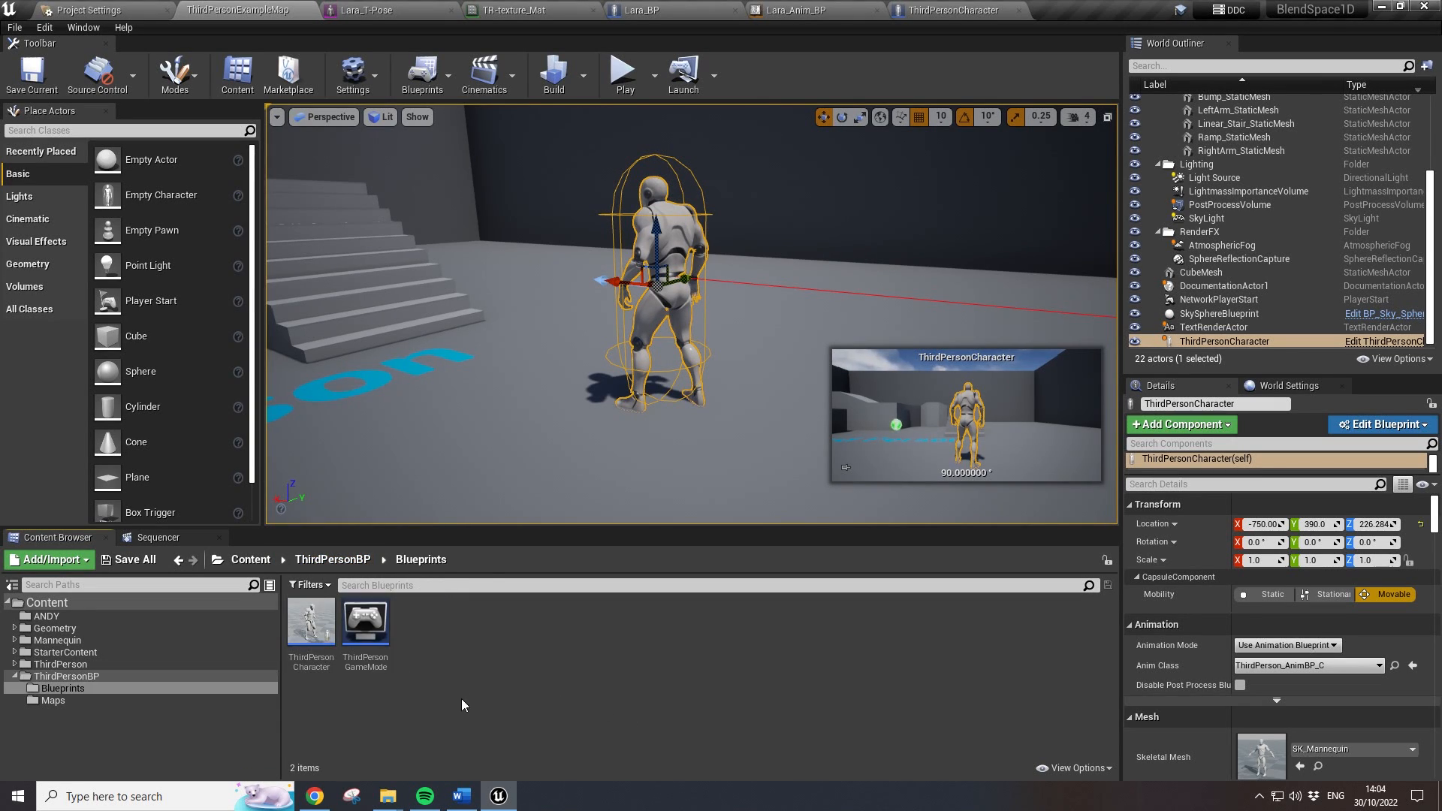
{"action": "left_click", "coordinate": [60, 676]}
{"action": "left_click", "coordinate": [60, 664]}
{"action": "double_click", "coordinate": [310, 621]}
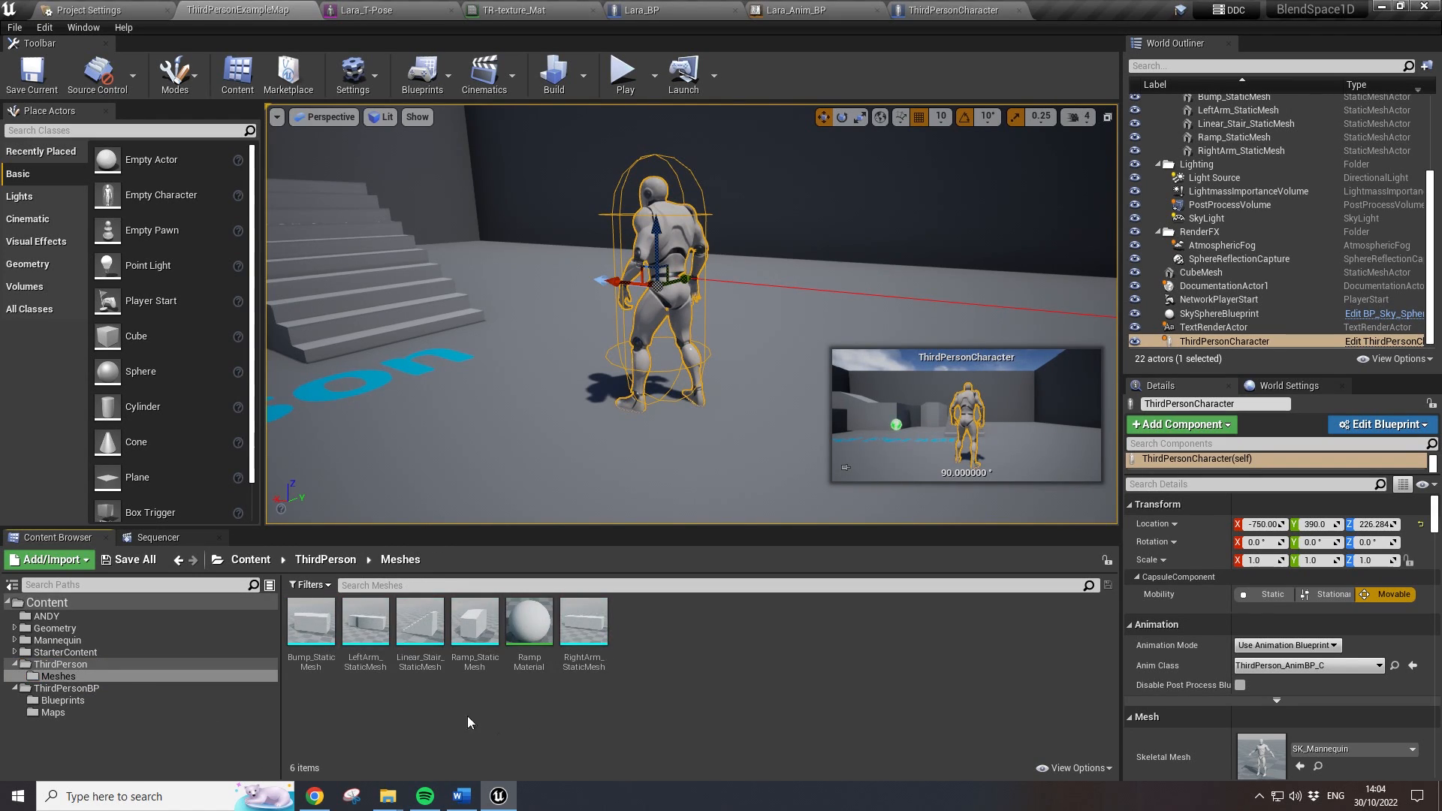
{"action": "left_click", "coordinate": [157, 664]}
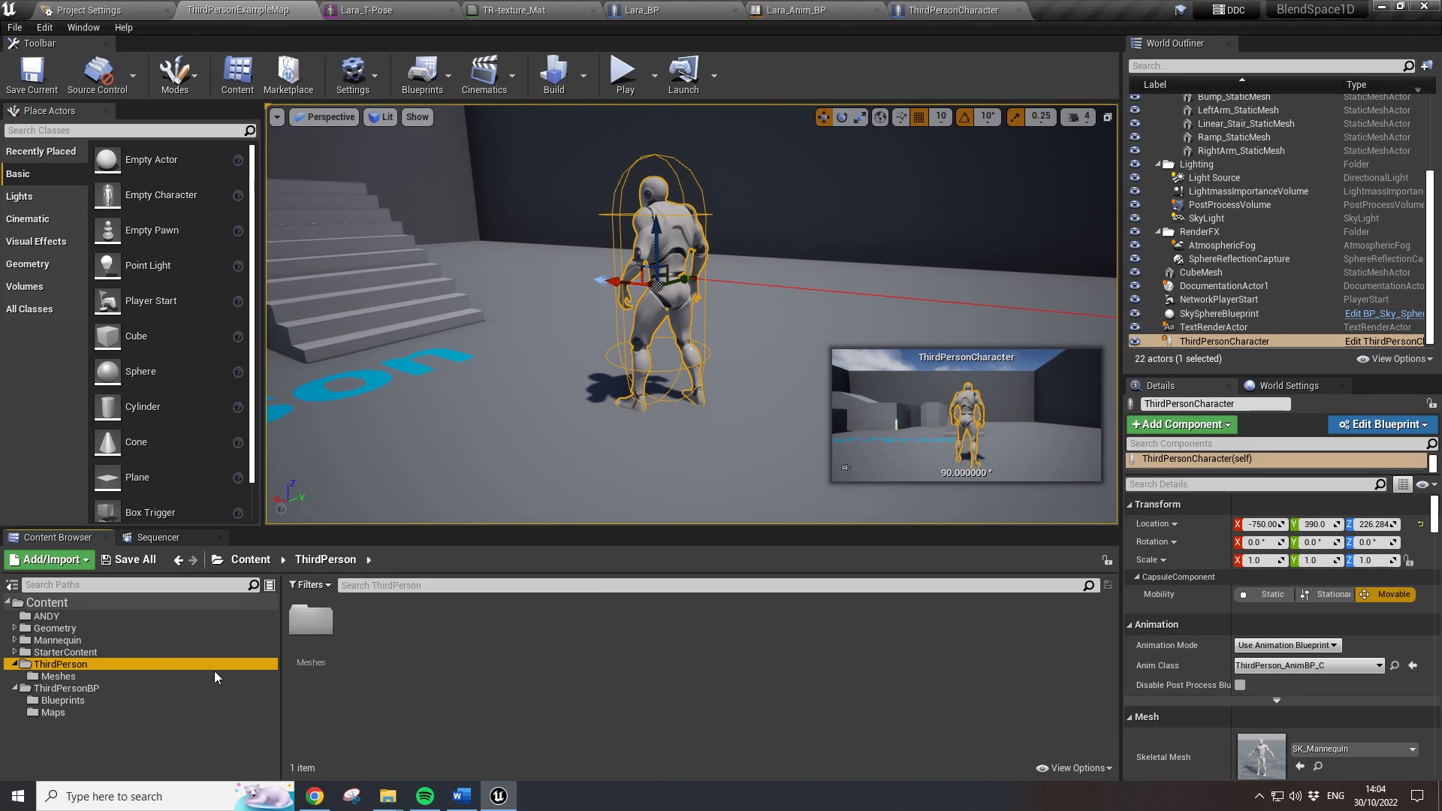
{"action": "double_click", "coordinate": [333, 638]}
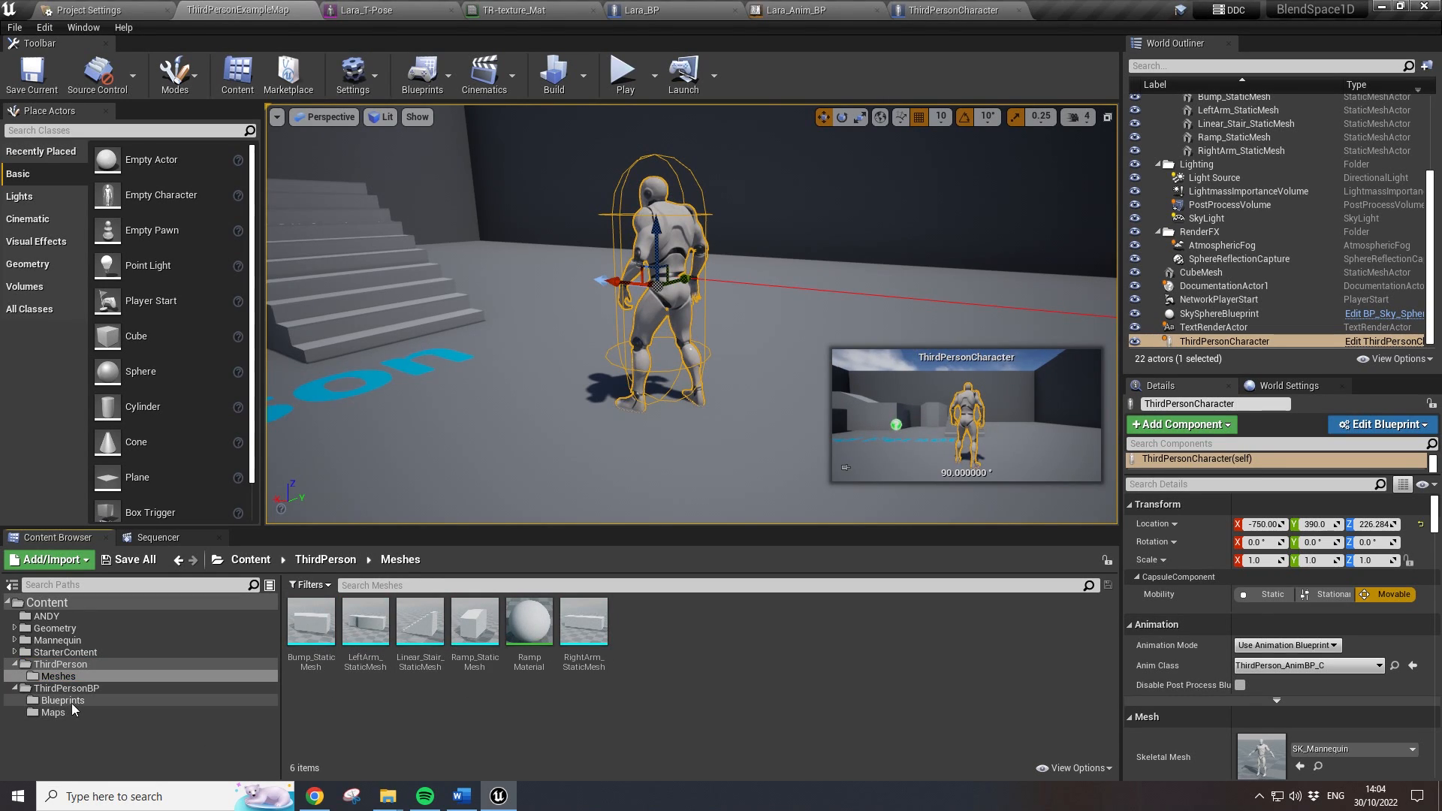
- Open ThirdPerson_AnimBP from the Mannequin Animations folder and display all node groups of its Event Graph
{"action": "left_click", "coordinate": [76, 643]}
{"action": "double_click", "coordinate": [310, 620]}
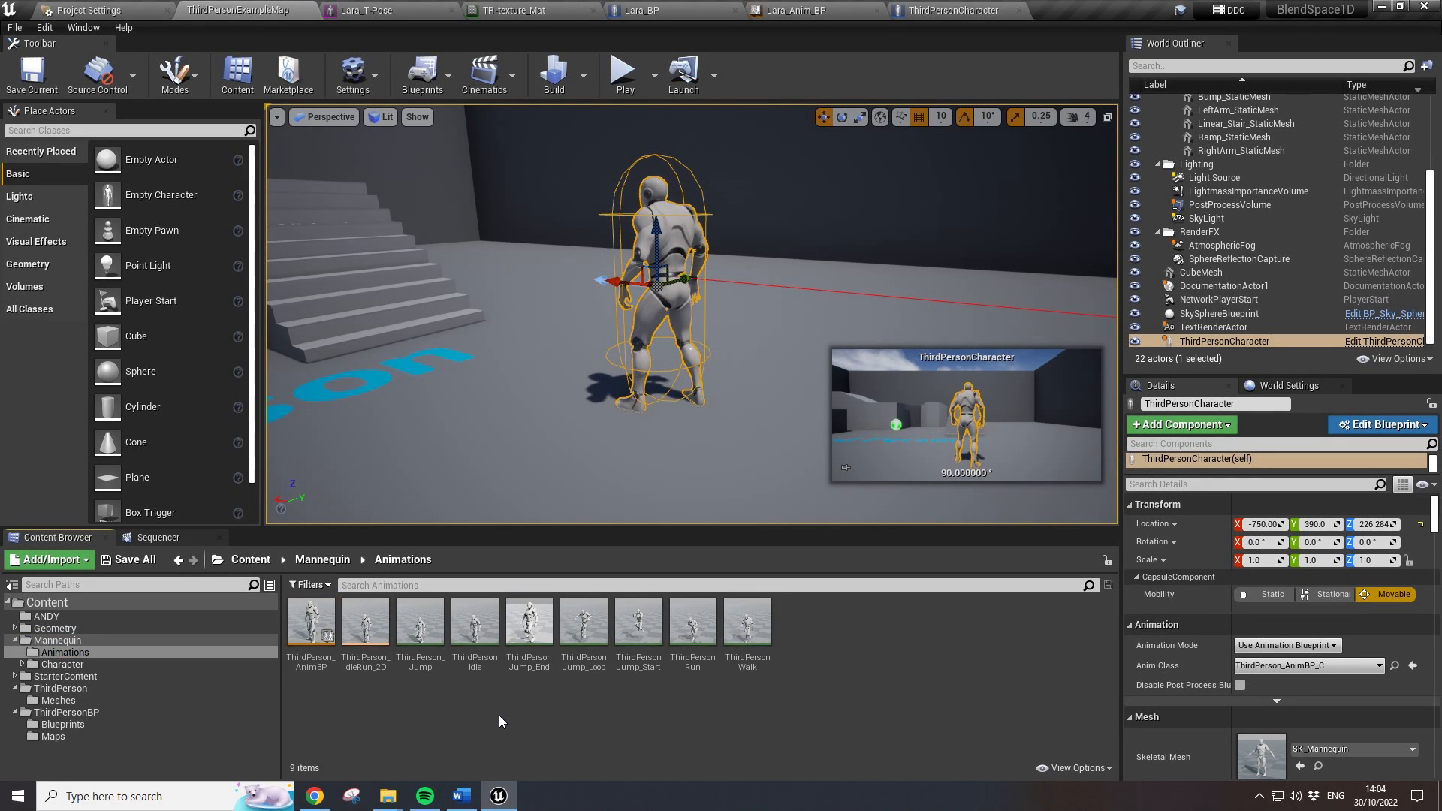
{"action": "double_click", "coordinate": [325, 638]}
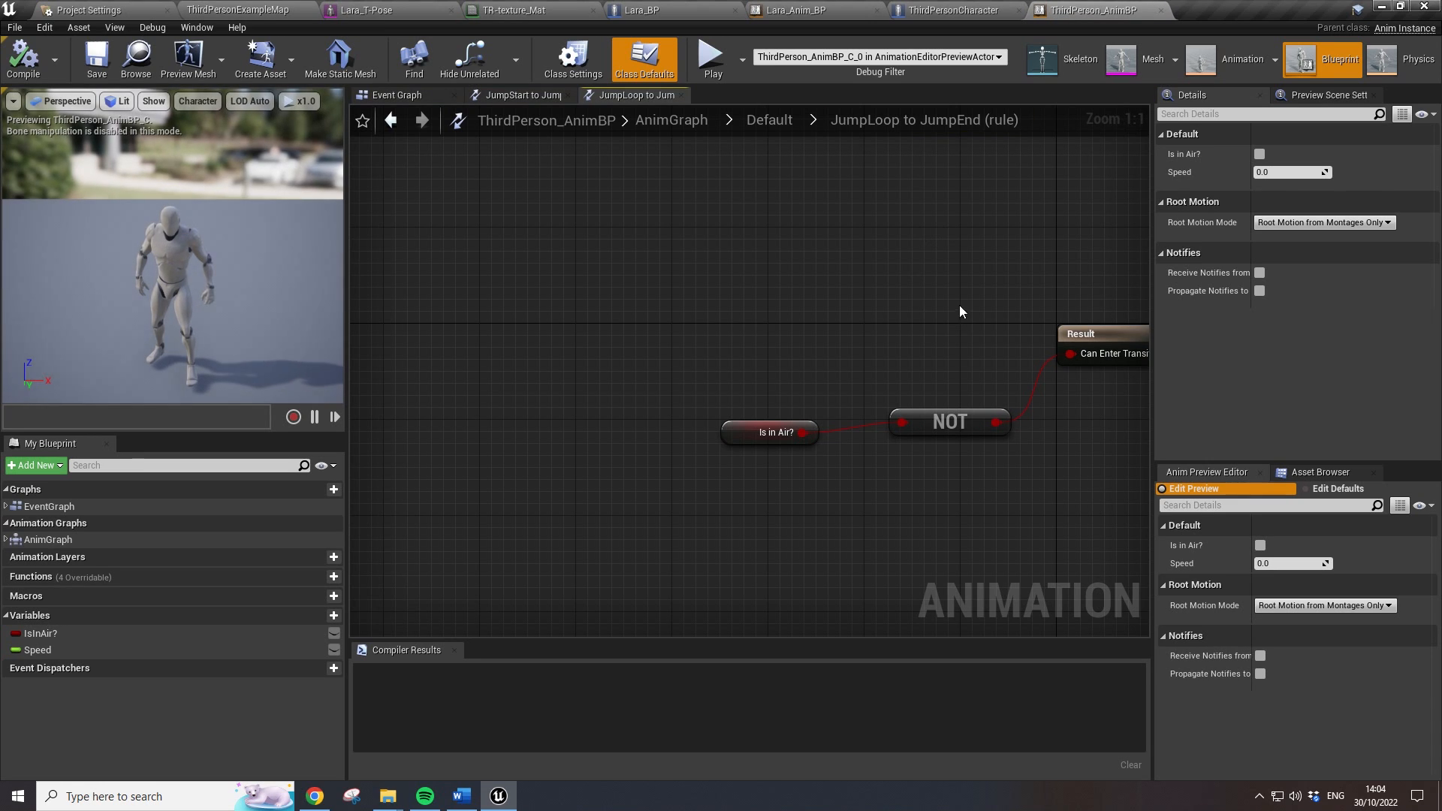
{"action": "right_click_drag", "start_coordinate": [961, 313], "coordinate": [688, 323]}
{"action": "left_click", "coordinate": [518, 95]}
{"action": "left_click", "coordinate": [395, 94]}
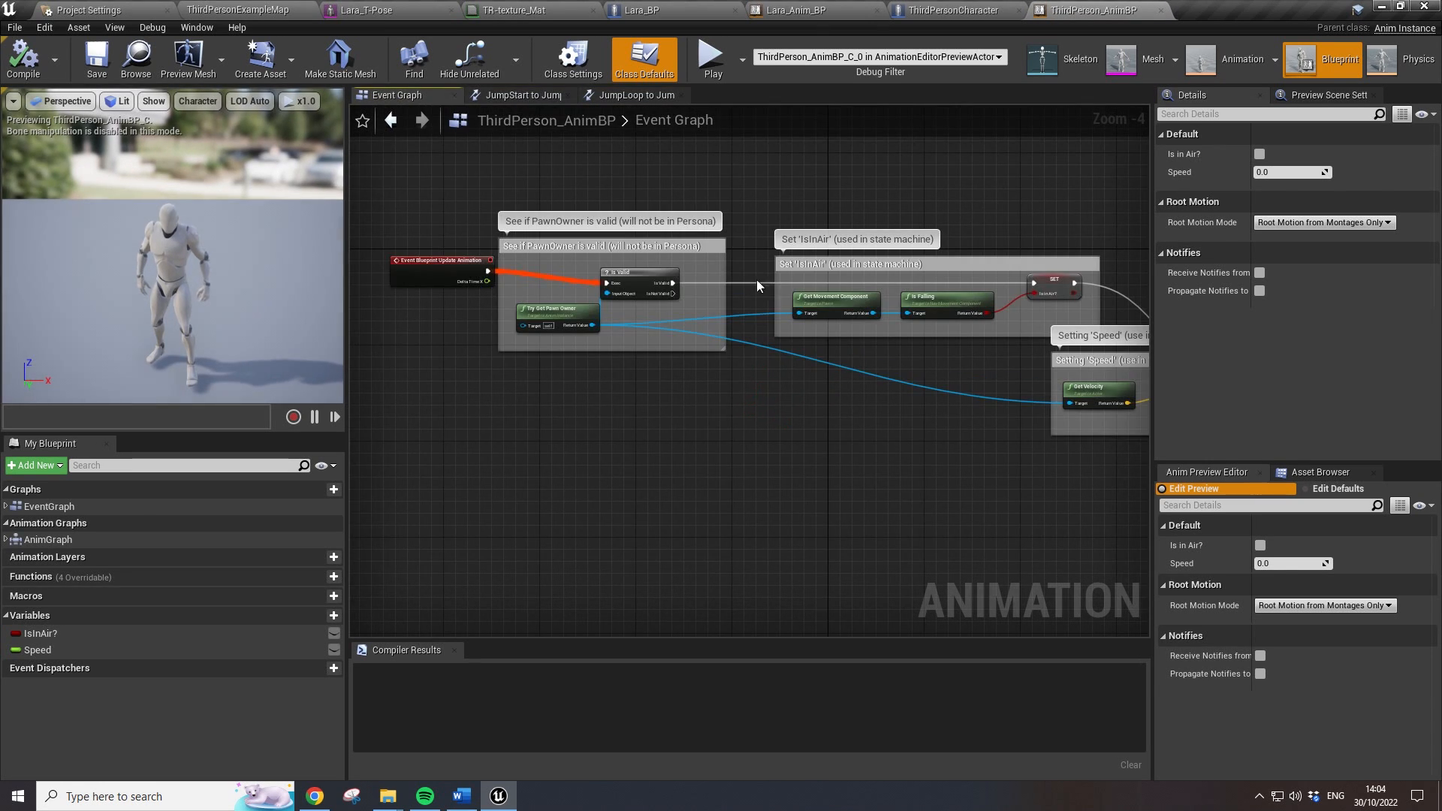
{"action": "scroll", "coordinate": [844, 434], "scroll_direction": "down", "scroll_amount": 2}
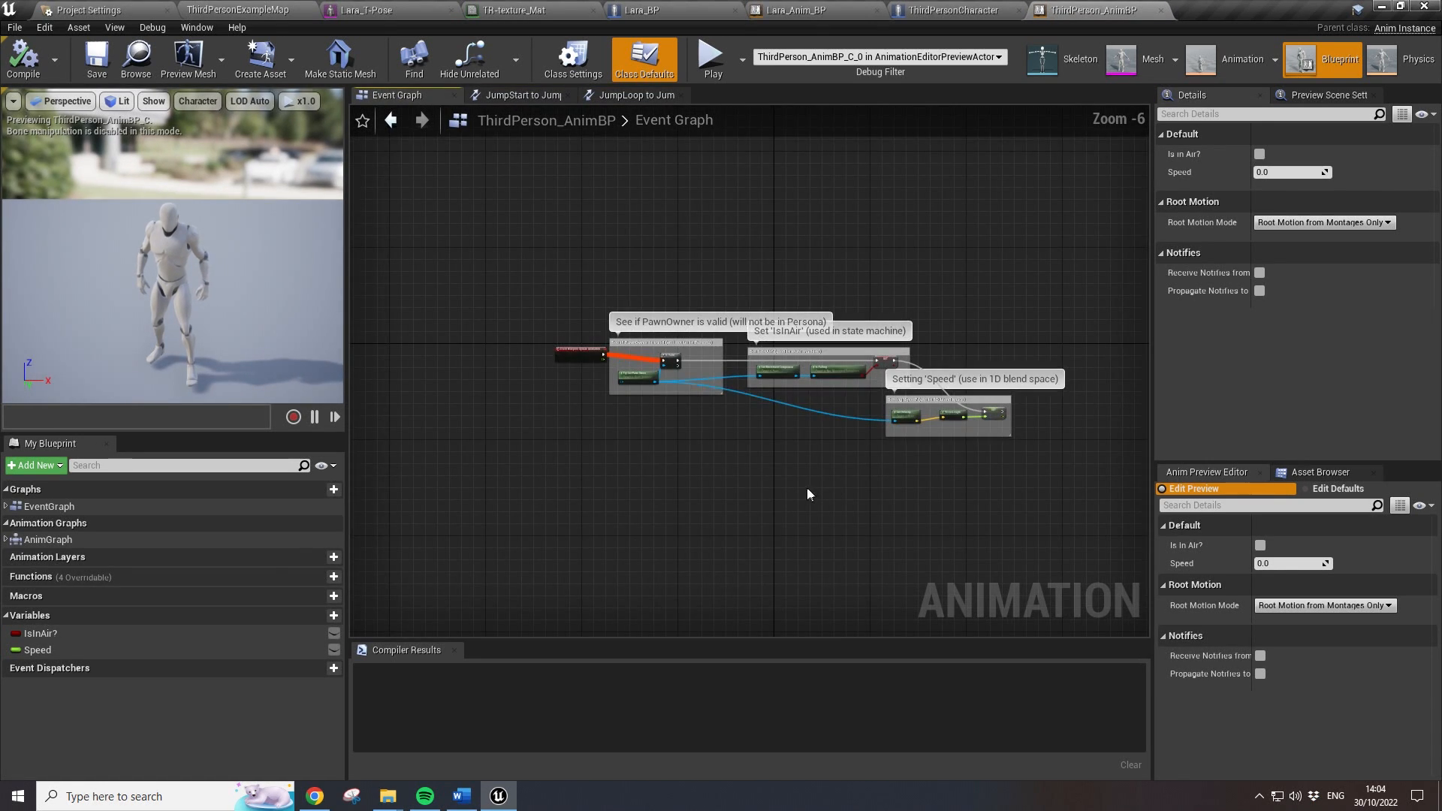
- Select and copy all nodes and comment groups in ThirdPerson_AnimBP's Event Graph
{"action": "scroll", "coordinate": [803, 489], "scroll_direction": "up", "scroll_amount": 2}
{"action": "right_click_drag", "start_coordinate": [801, 496], "coordinate": [817, 469]}
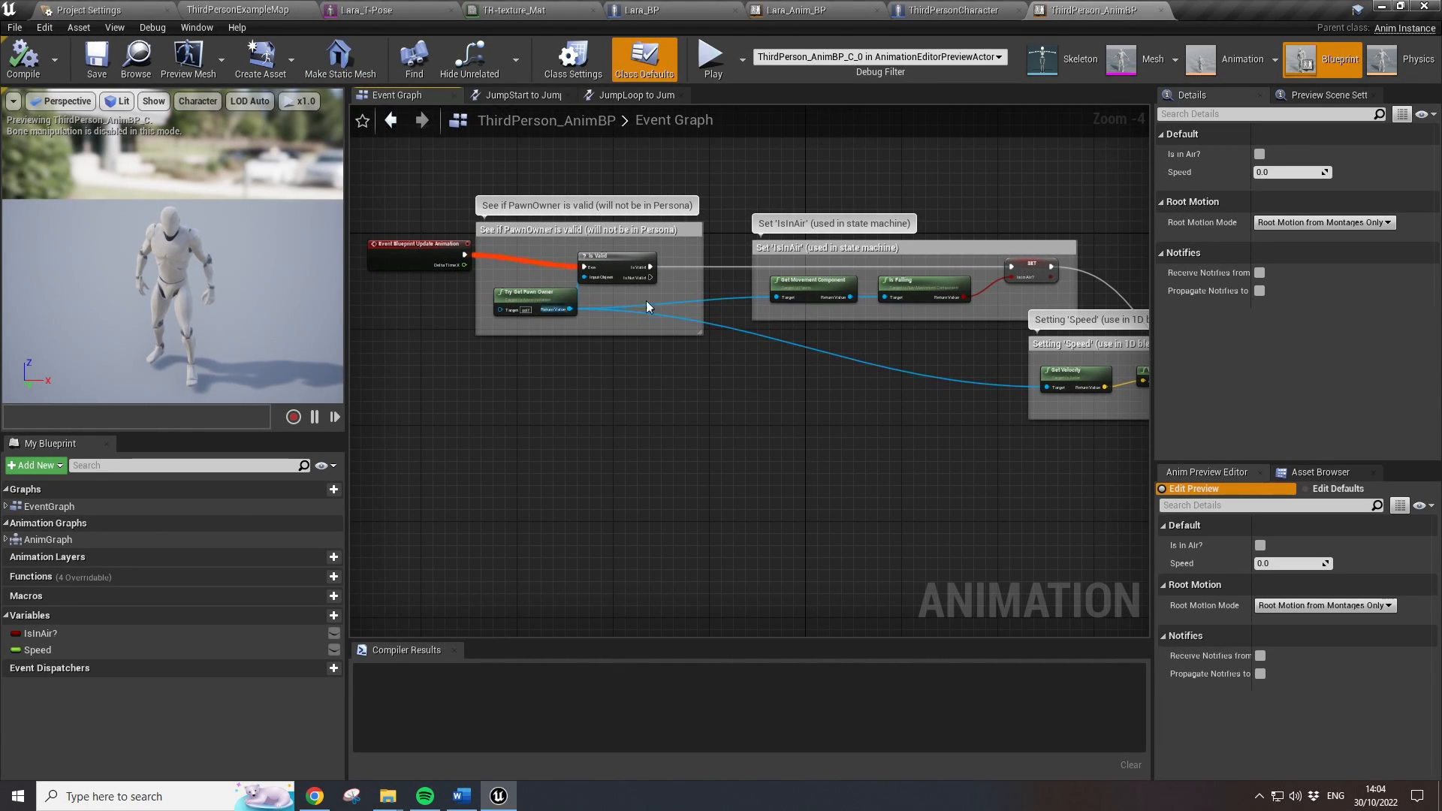
{"action": "scroll", "coordinate": [793, 474], "scroll_direction": "down", "scroll_amount": 1}
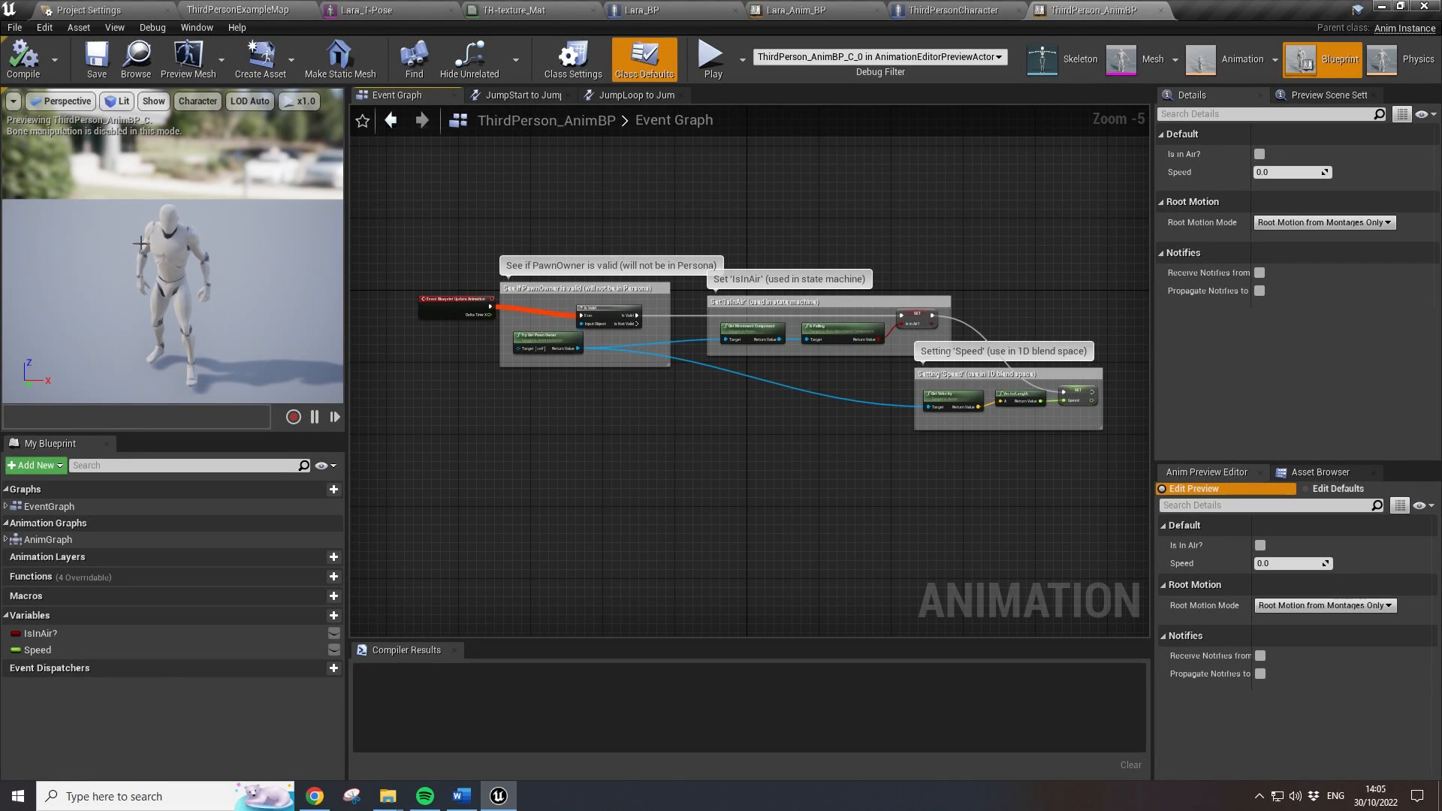
{"action": "left_click_drag", "start_coordinate": [407, 207], "coordinate": [1108, 504]}
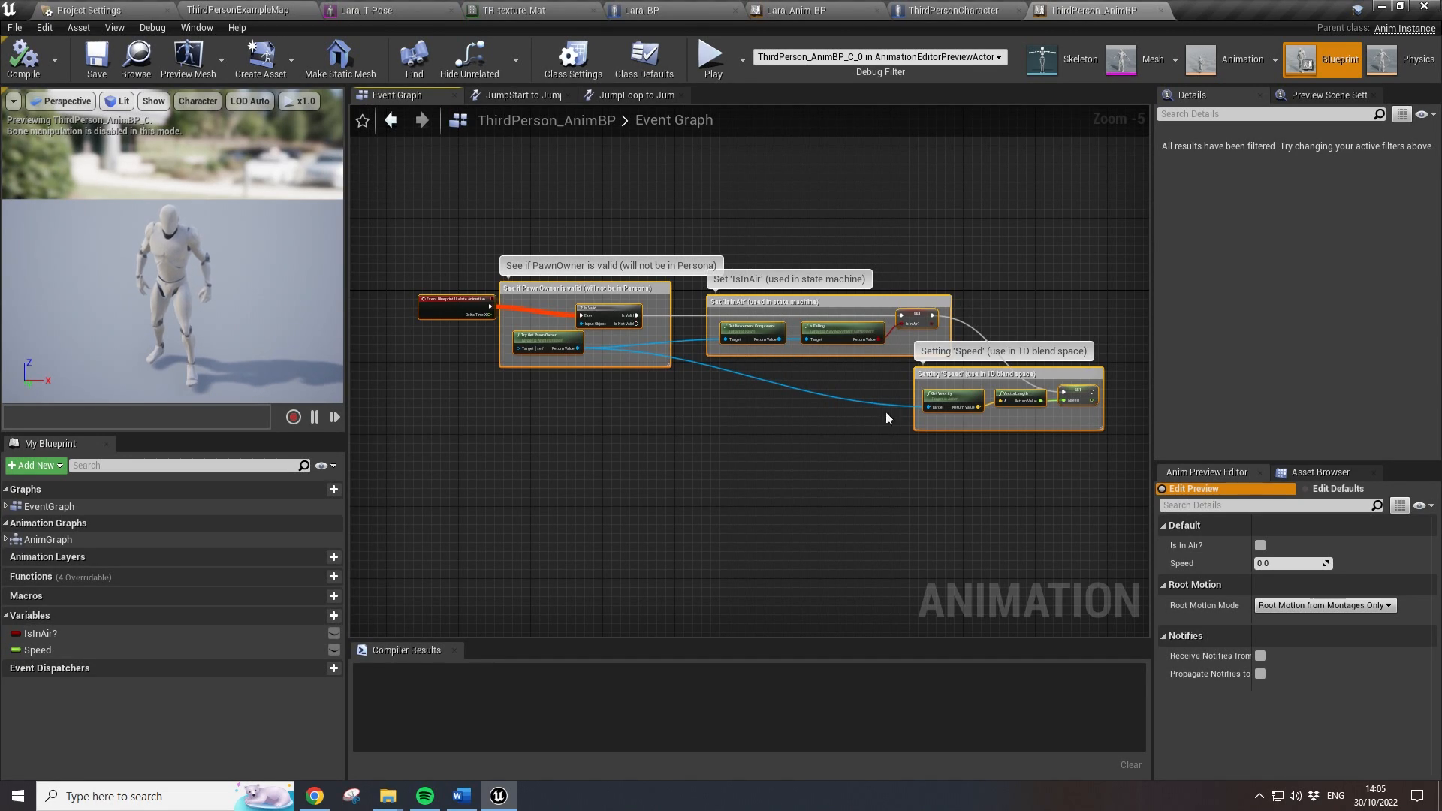
- Open the Event Graph of Lara_Anim_BP and delete its default Event Blueprint Update Animation and Try Get Pawn Owner nodes
{"action": "left_click", "coordinate": [392, 12]}
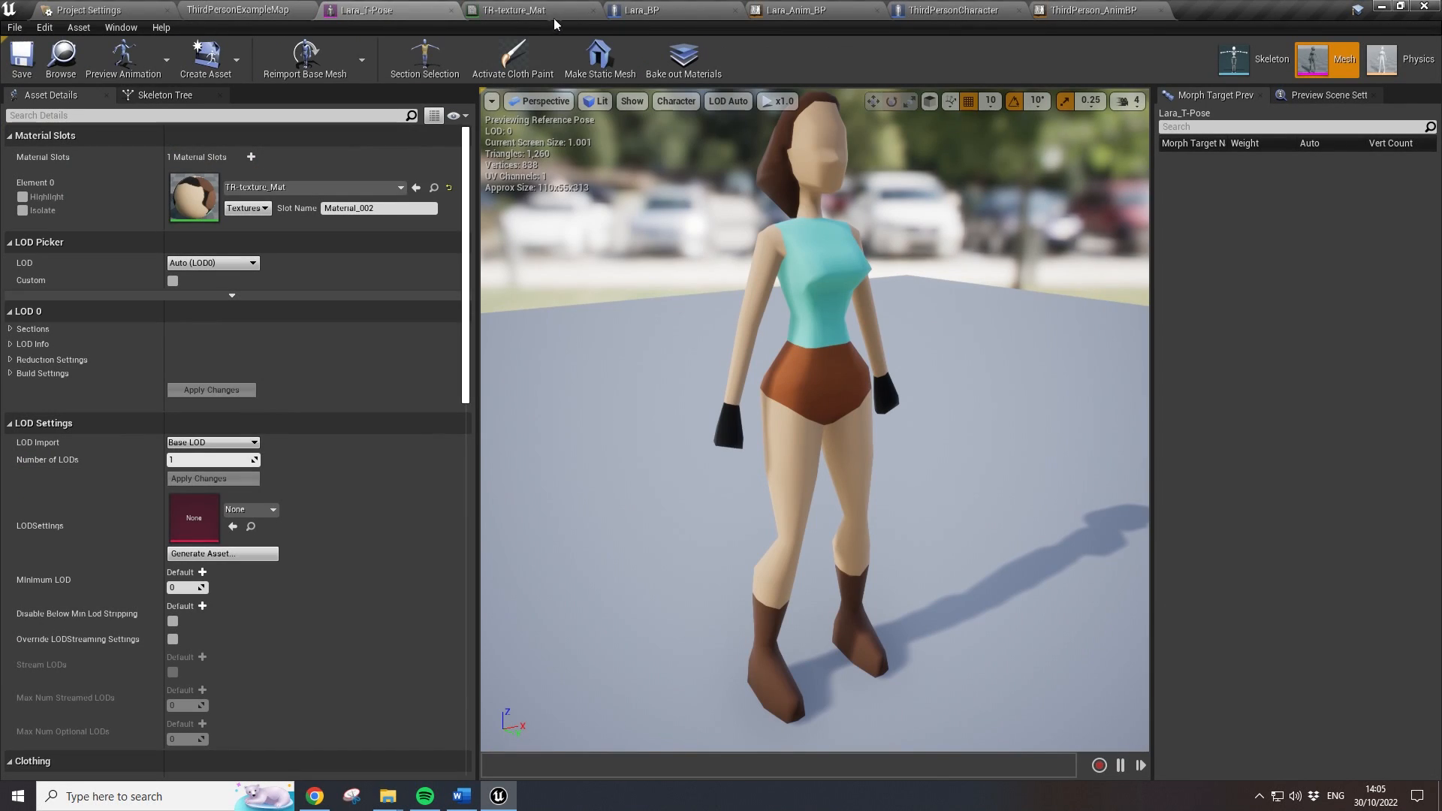
{"action": "left_click", "coordinate": [547, 12]}
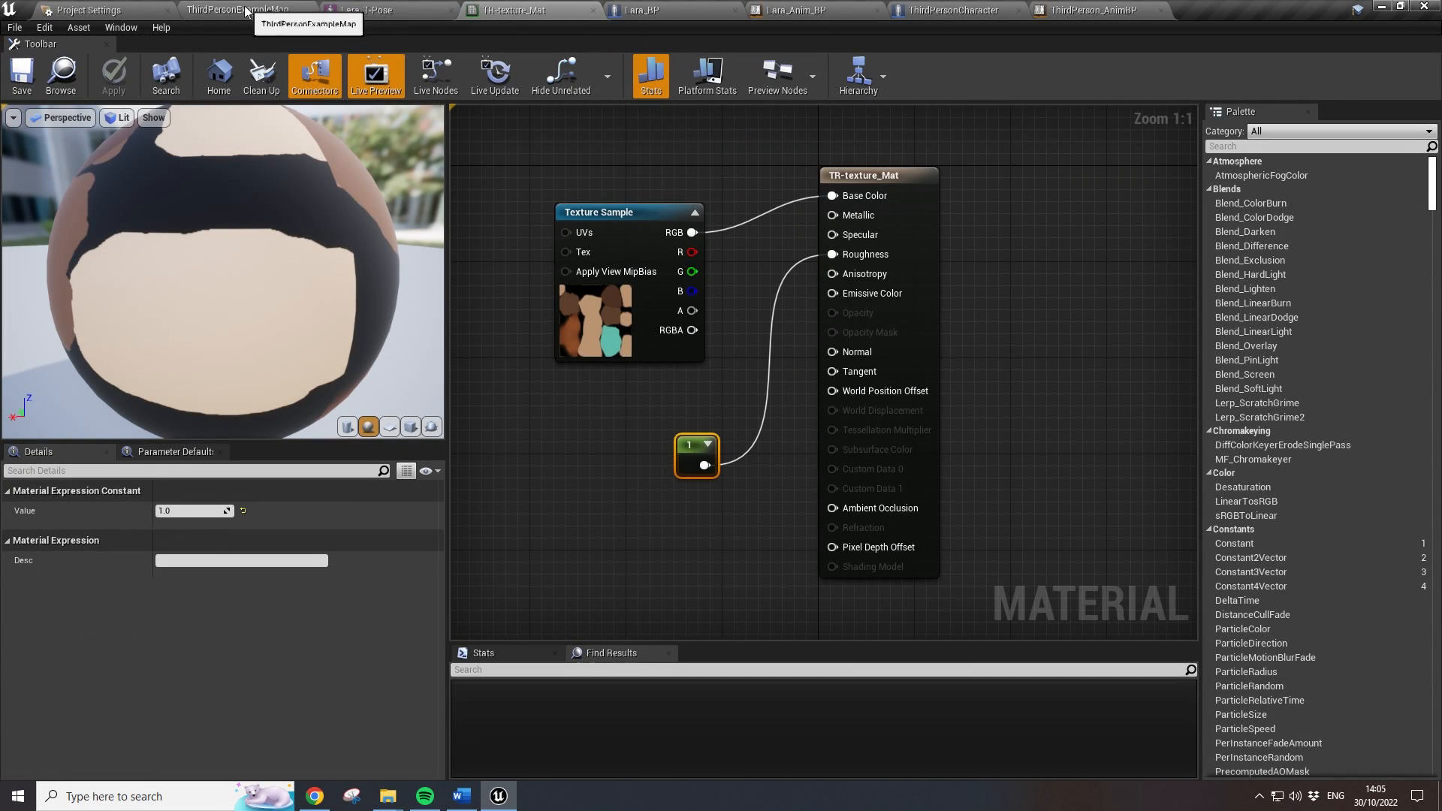
{"action": "left_click", "coordinate": [654, 11]}
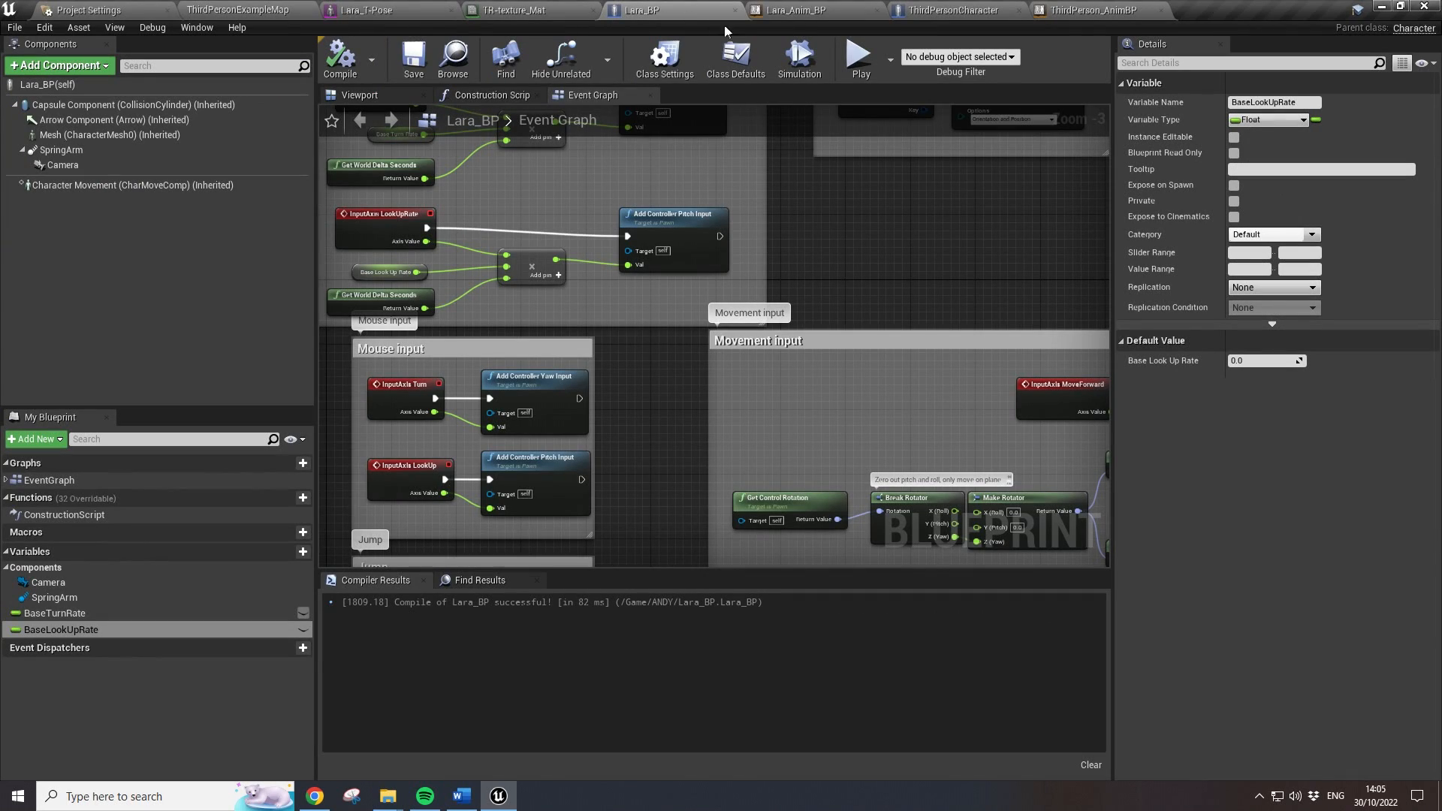
{"action": "left_click", "coordinate": [802, 12]}
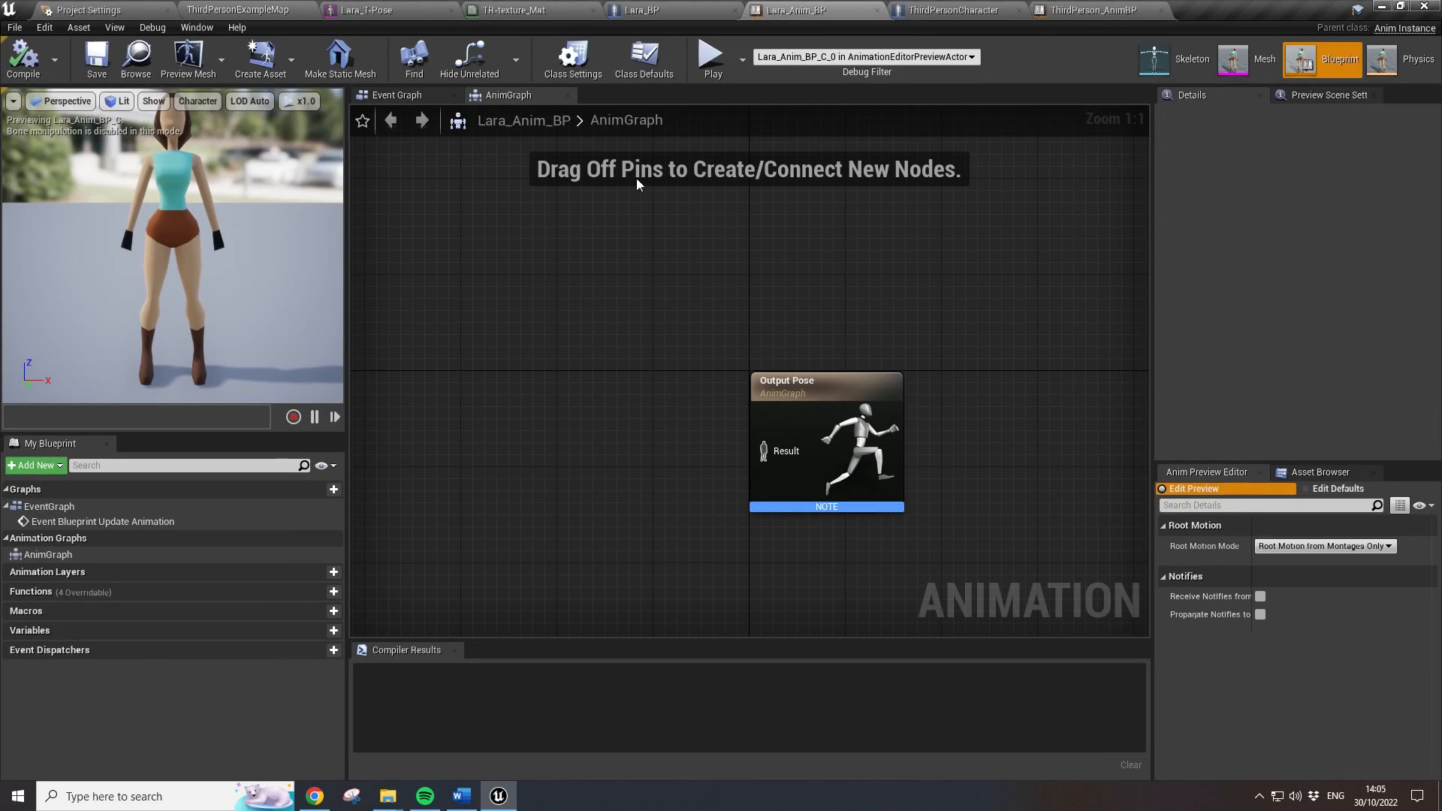
{"action": "left_click", "coordinate": [398, 95]}
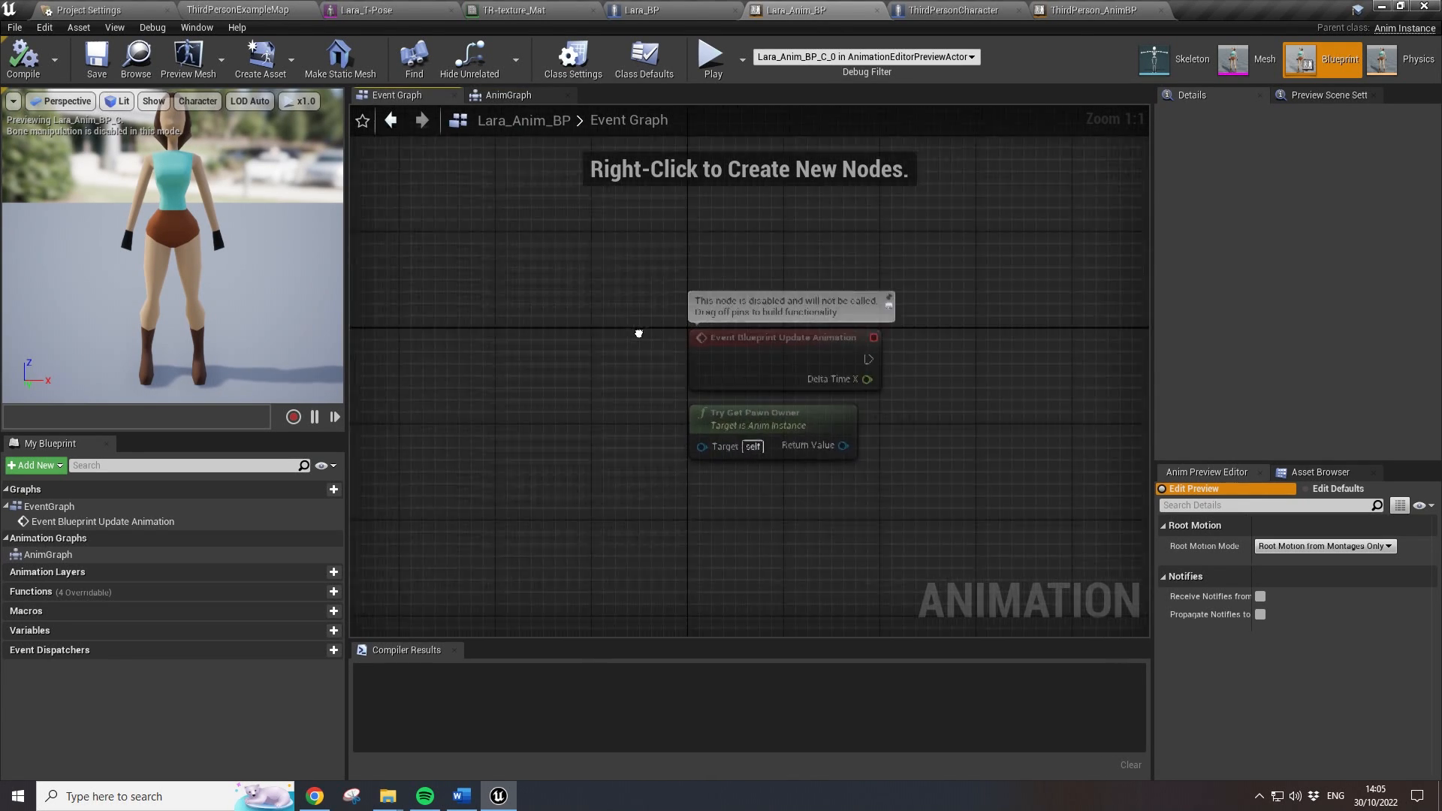
{"action": "left_click_drag", "start_coordinate": [635, 300], "coordinate": [946, 539]}
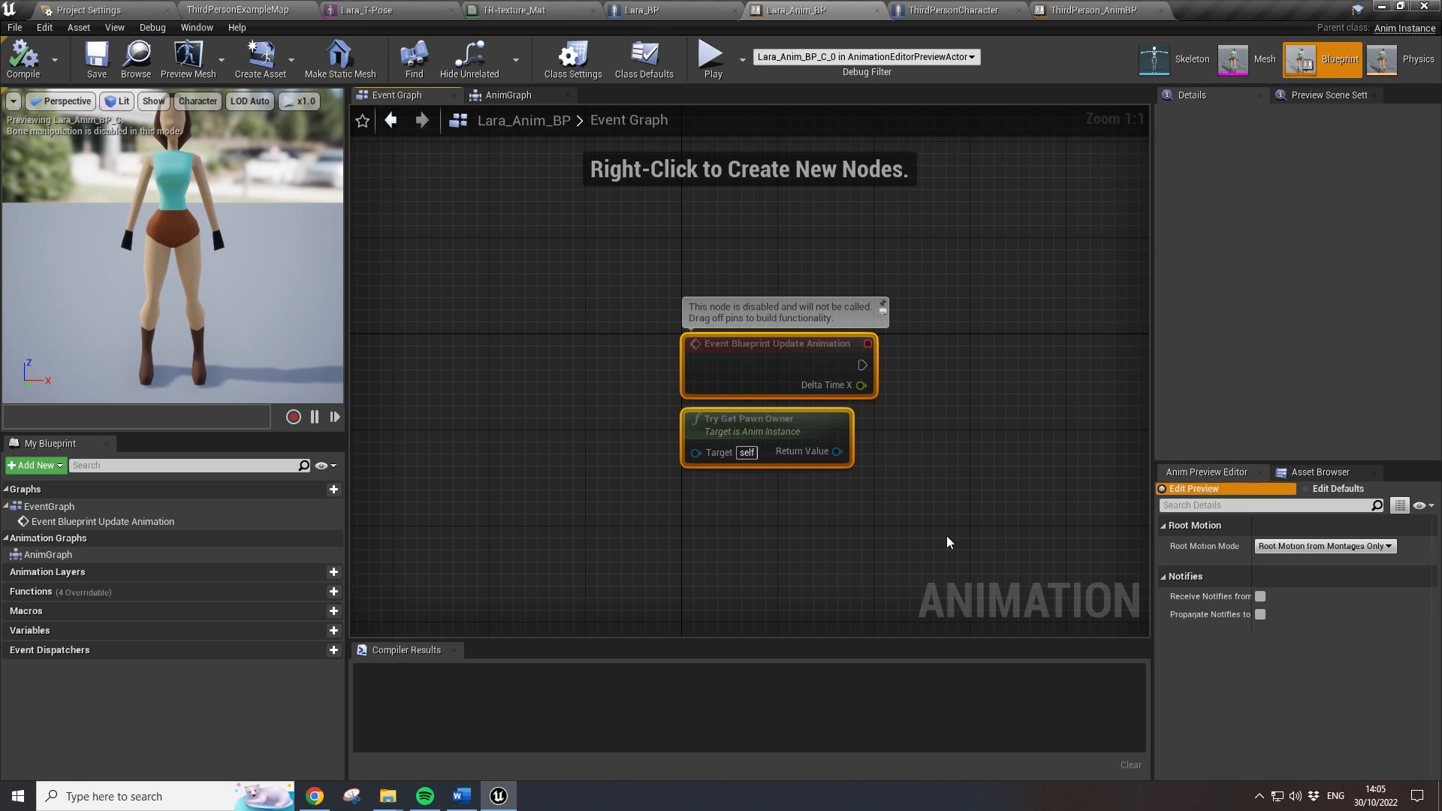
{"action": "key", "text": "Delete"}
{"action": "right_click_drag", "start_coordinate": [502, 353], "coordinate": [510, 383]}
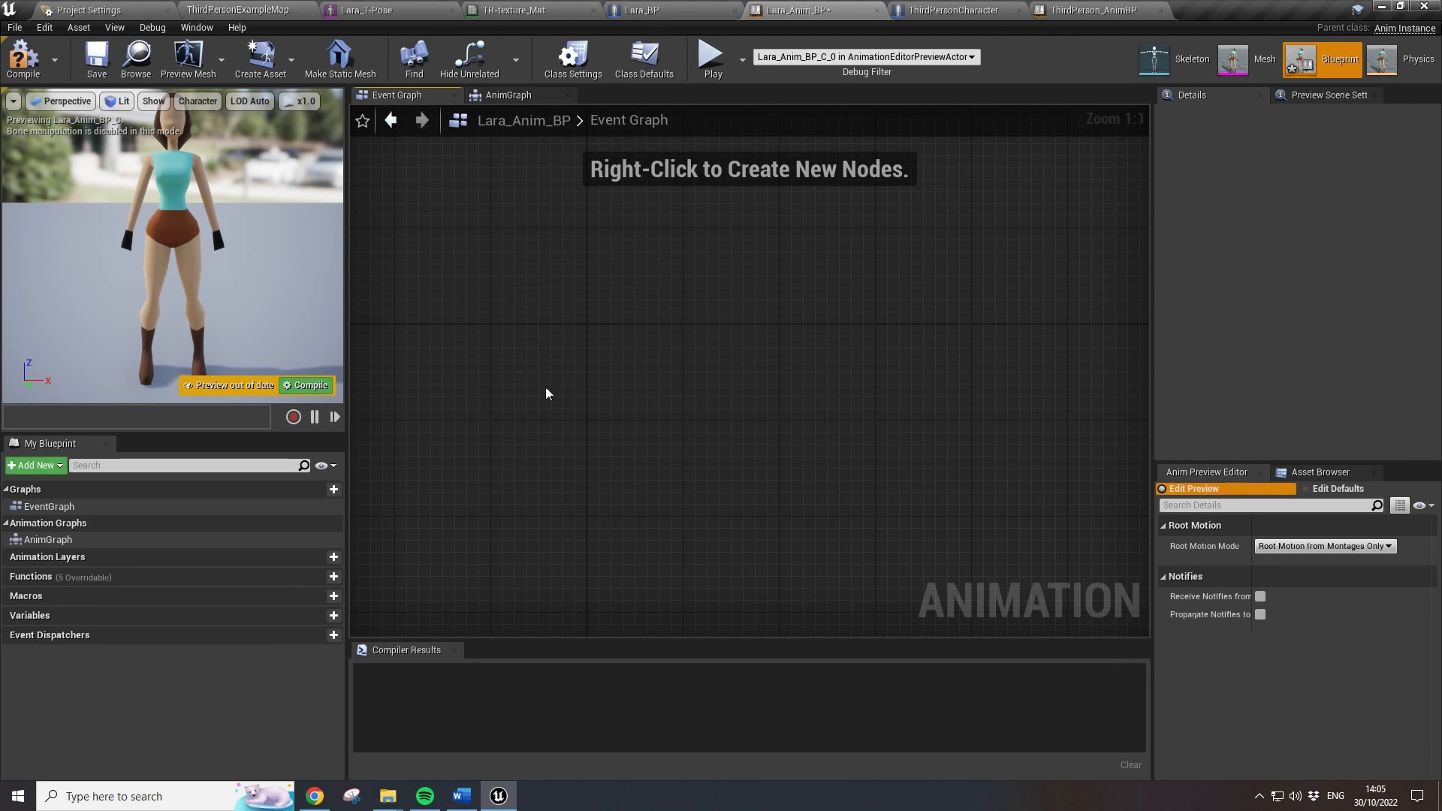
- Paste the copied node groups into Lara_Anim_BP's Event Graph and check the IsInAir and Speed setter nodes
{"action": "key", "text": "ctrl+v"}
{"action": "scroll", "coordinate": [766, 476], "scroll_direction": "down", "scroll_amount": 3}
{"action": "right_click_drag", "start_coordinate": [677, 454], "coordinate": [499, 481]}
{"action": "scroll", "coordinate": [740, 492], "scroll_direction": "up", "scroll_amount": 2}
{"action": "right_click_drag", "start_coordinate": [1111, 555], "coordinate": [584, 490]}
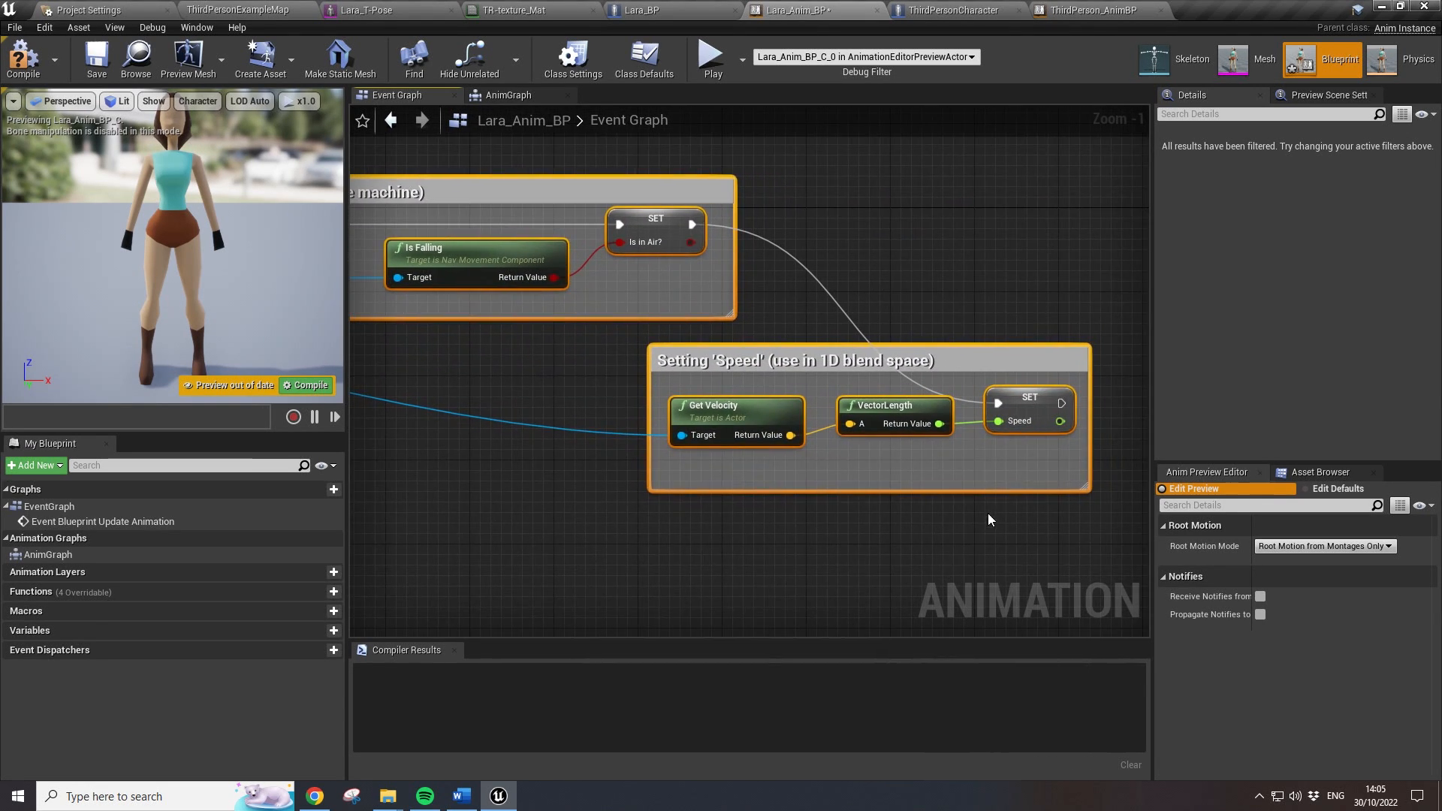
{"action": "right_click_drag", "start_coordinate": [791, 341], "coordinate": [723, 376]}
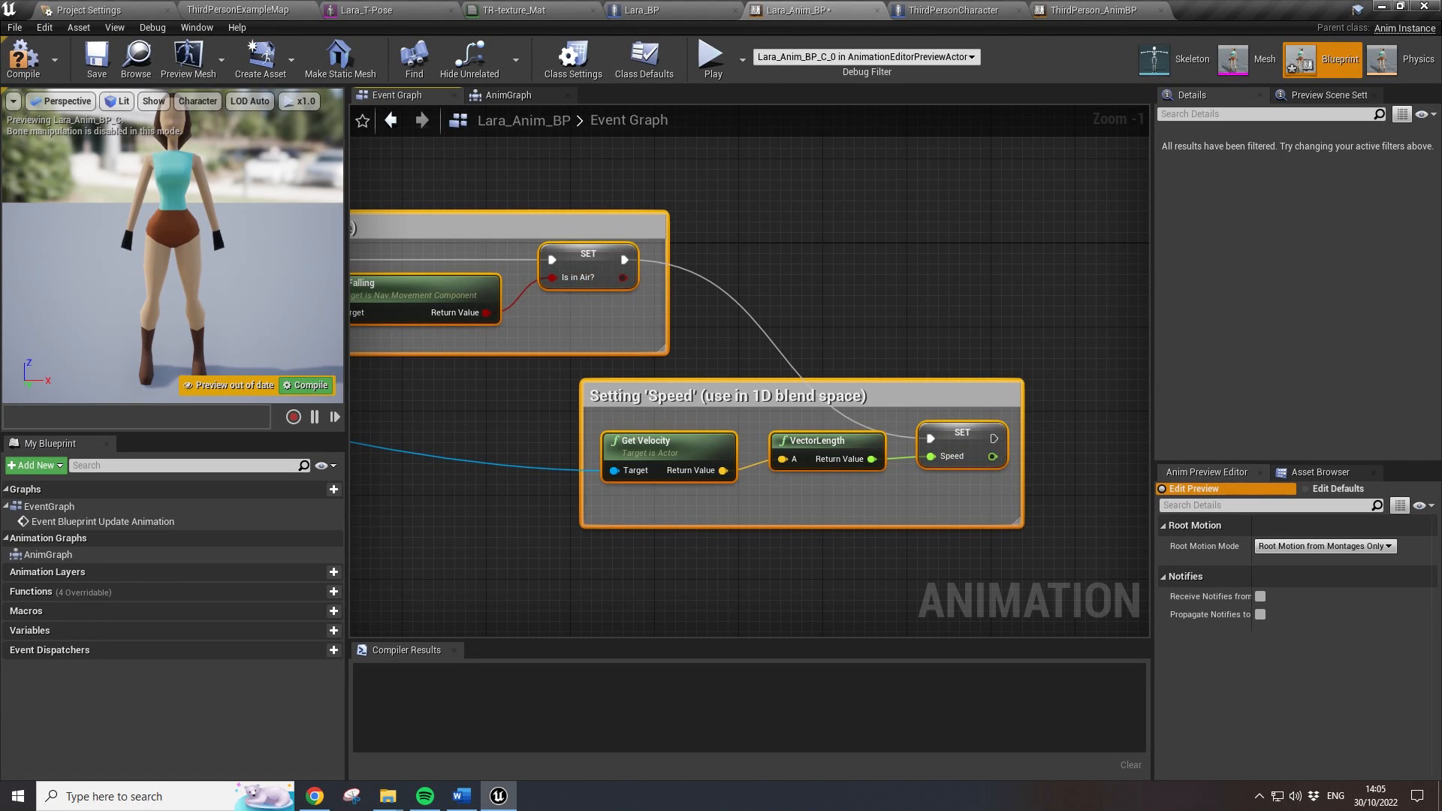
{"action": "right_click_drag", "start_coordinate": [747, 297], "coordinate": [853, 278]}
- Add two variables named IsInAir? and Speed to Lara_Anim_BP
{"action": "left_click", "coordinate": [315, 632]}
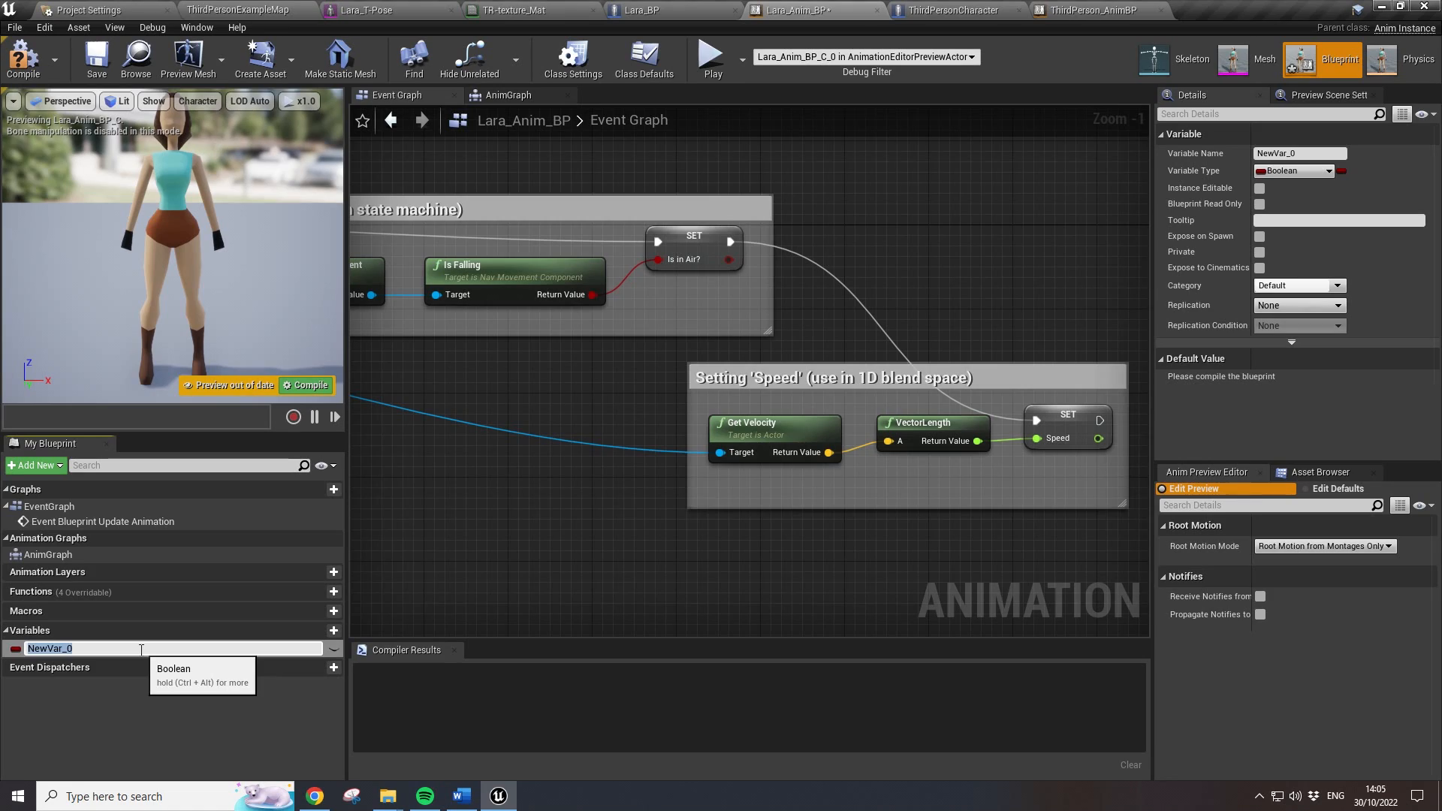
{"action": "key", "text": "BackSpace"}
{"action": "type", "text": "IsInAir?"}
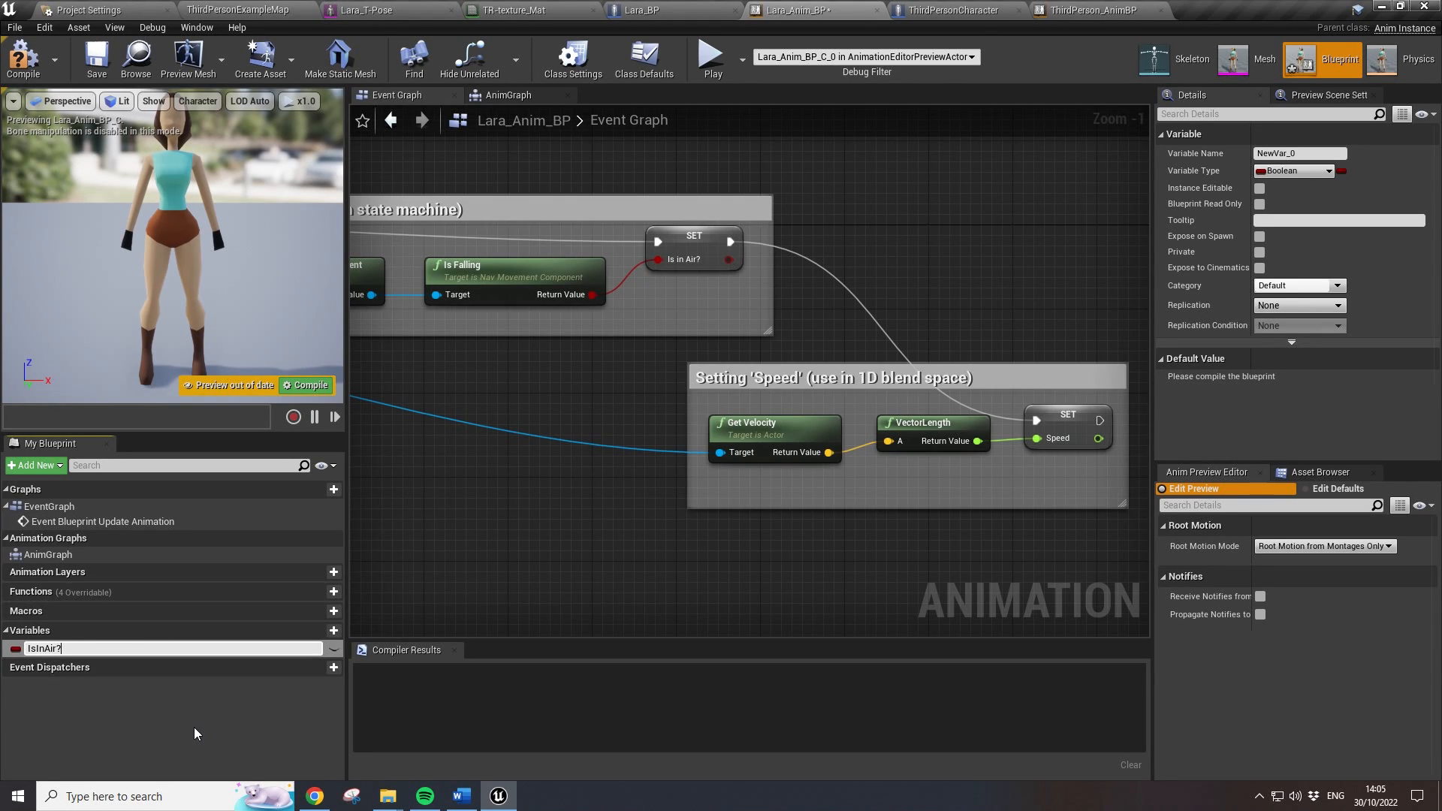
{"action": "key", "text": "Return"}
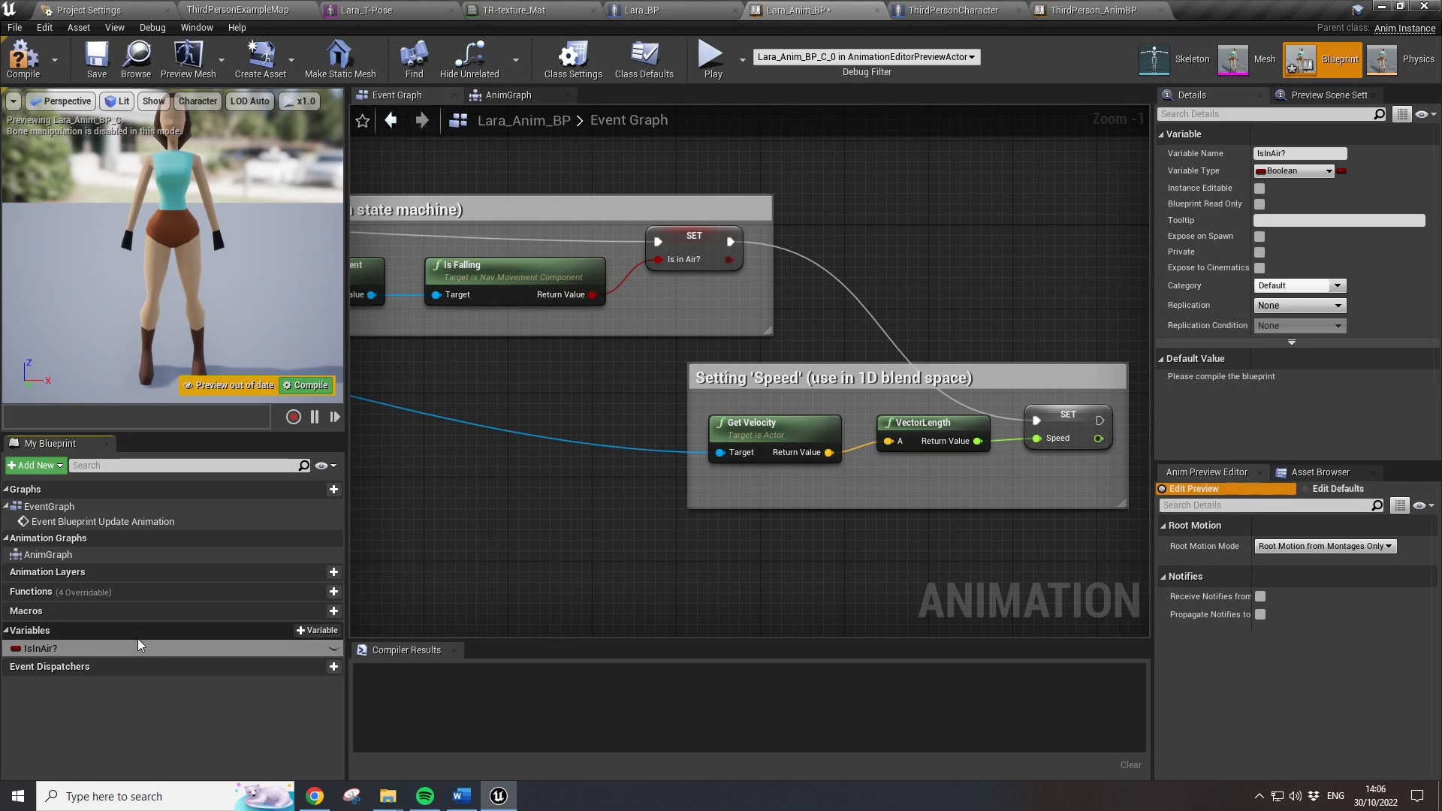
{"action": "left_click", "coordinate": [335, 633]}
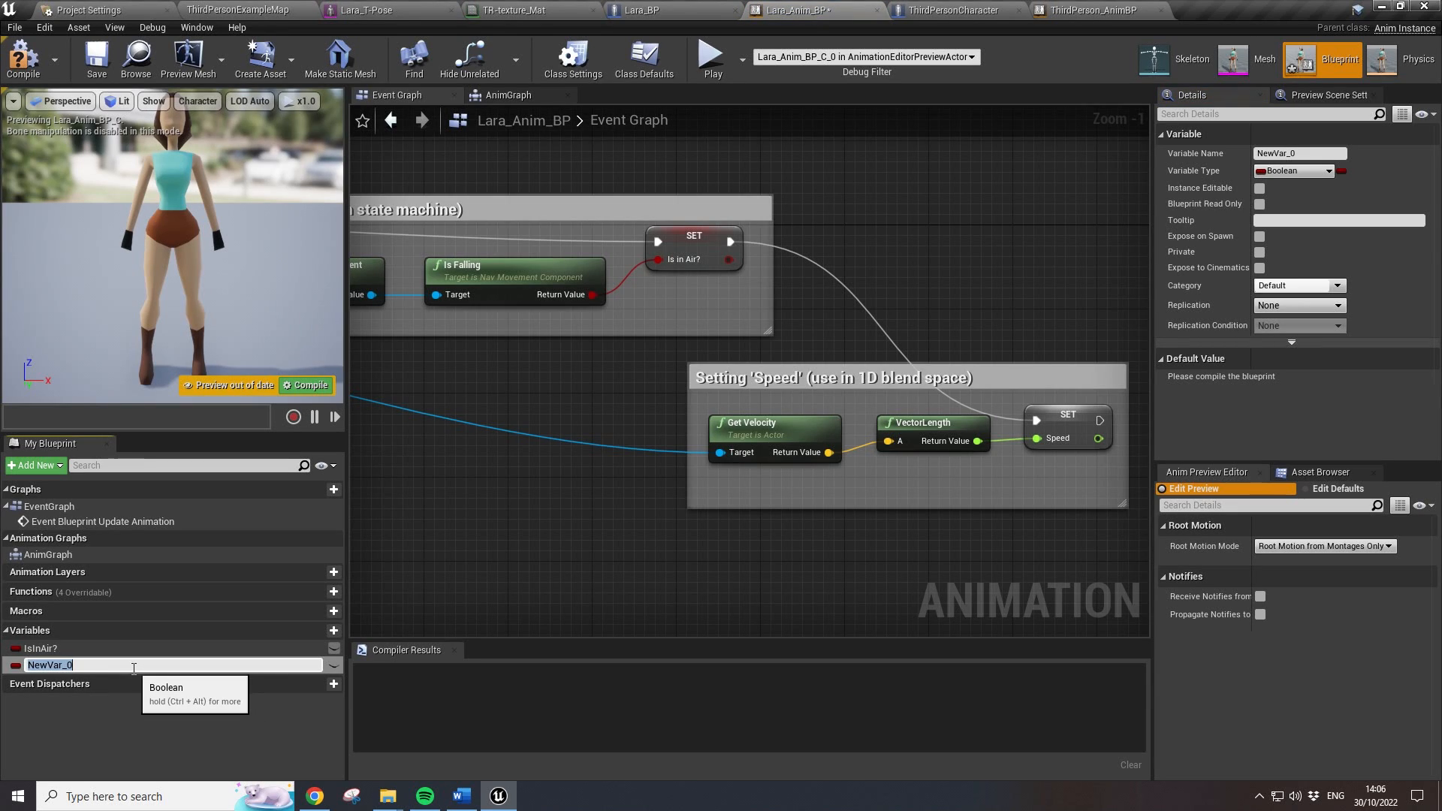
{"action": "type", "text": "Speed"}
{"action": "key", "text": "Return"}
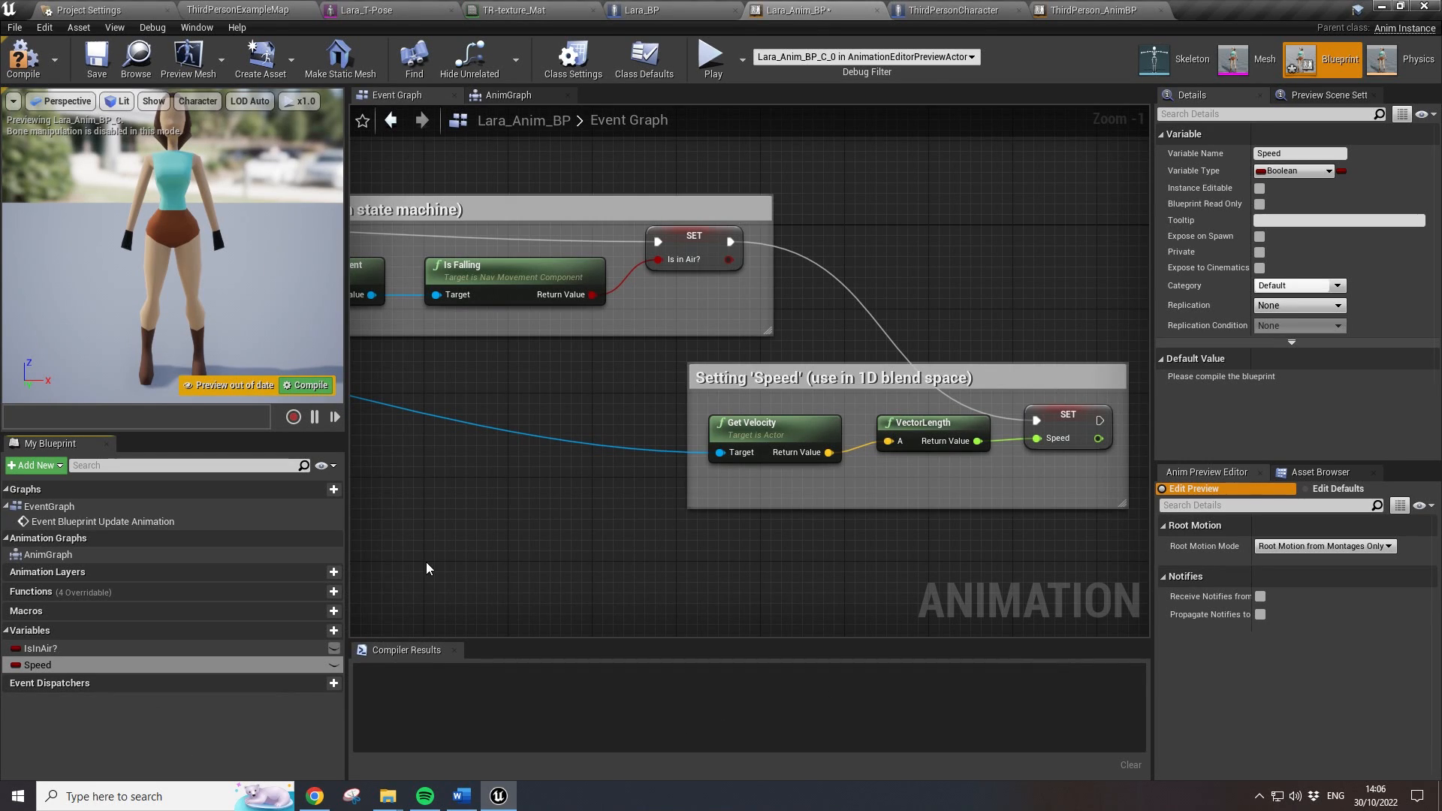
{"action": "left_click", "coordinate": [39, 648]}
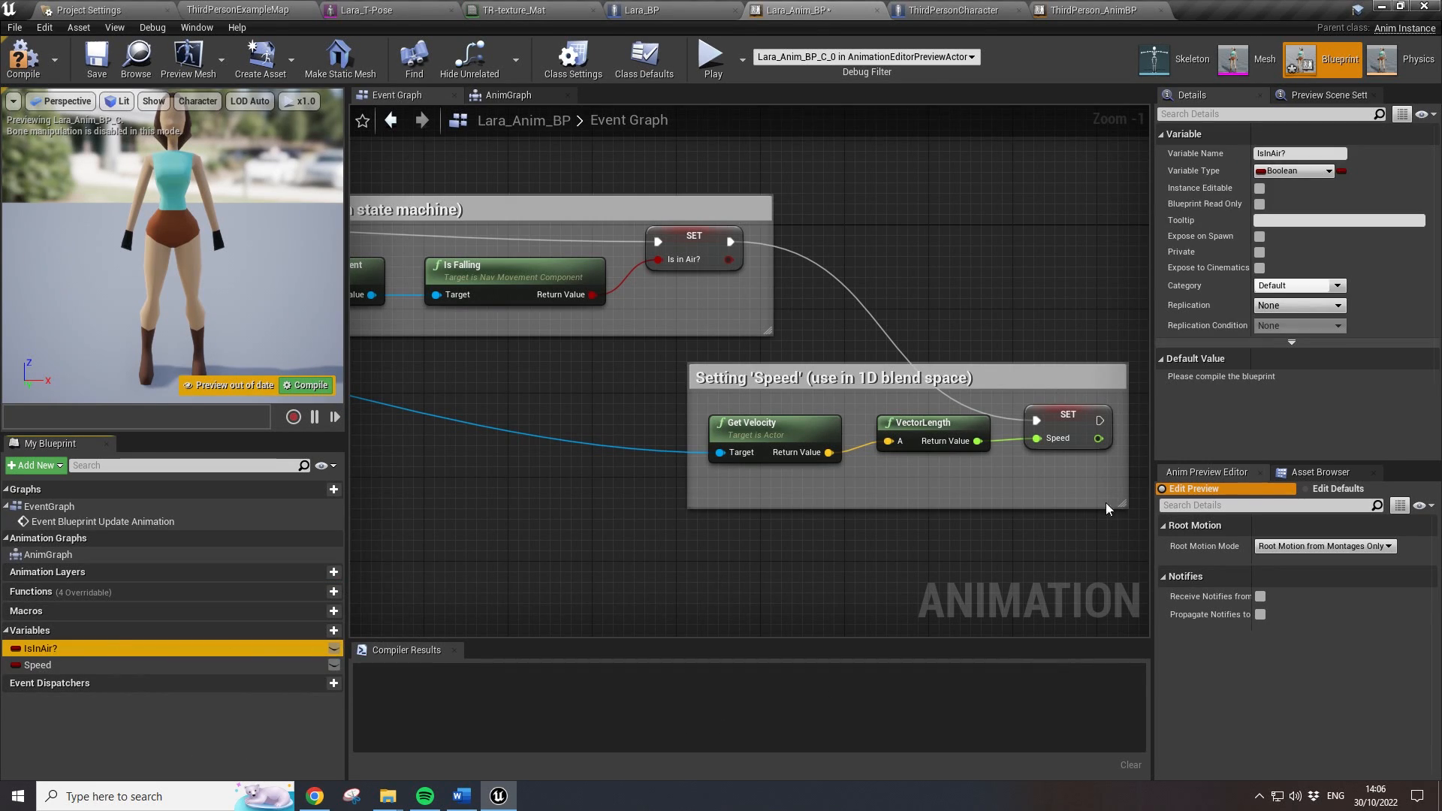
{"action": "left_click", "coordinate": [1329, 171]}
{"action": "left_click", "coordinate": [1321, 319]}
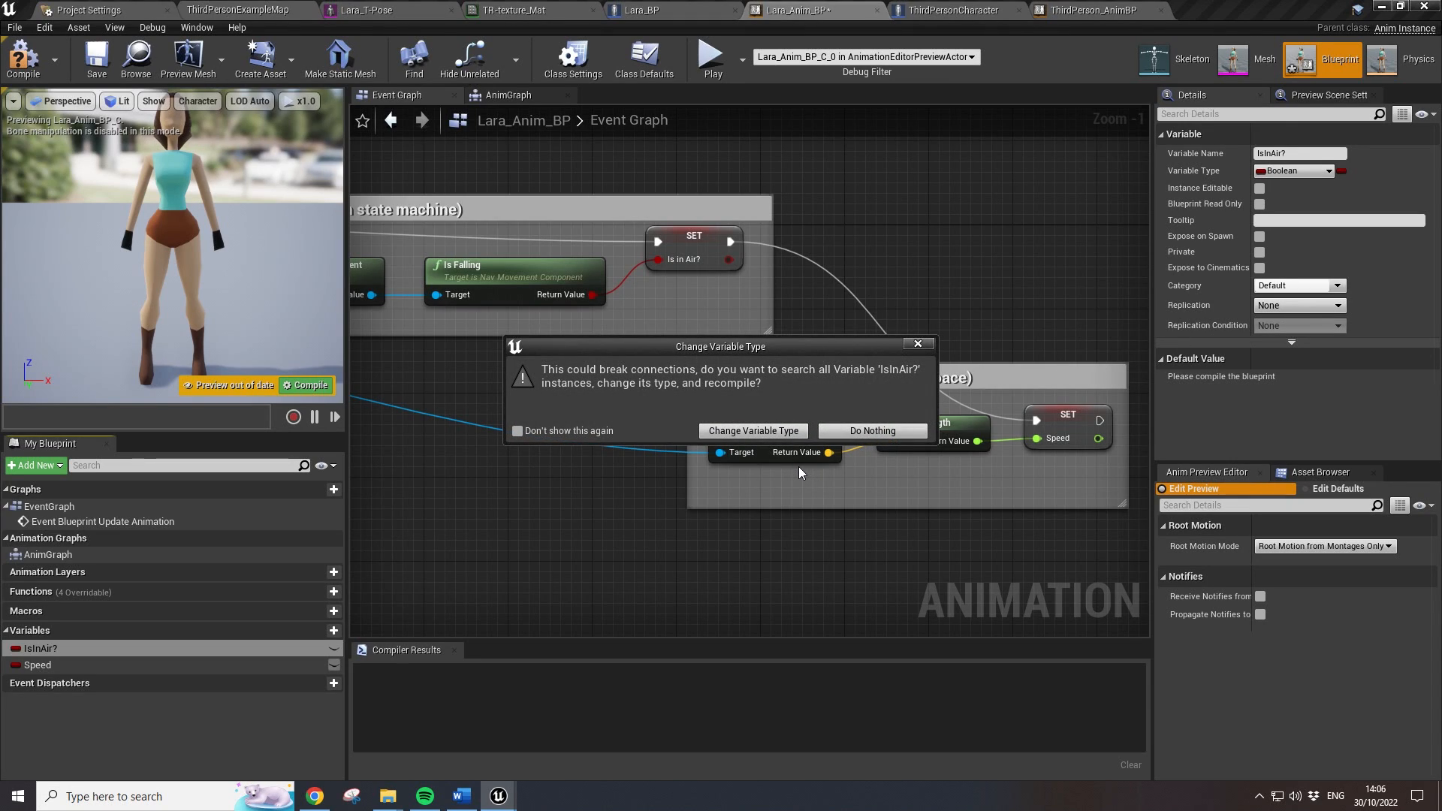
{"action": "left_click", "coordinate": [925, 348]}
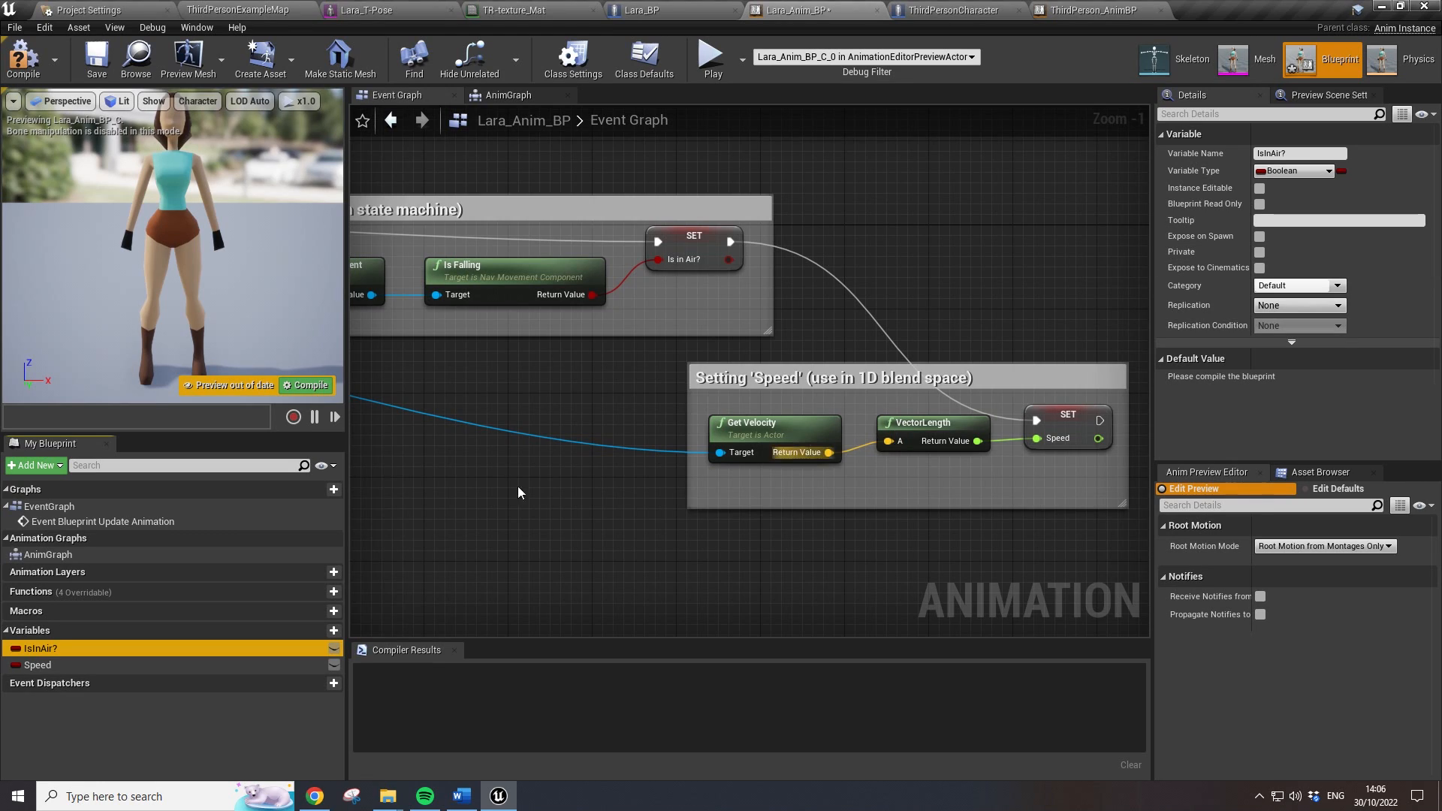
- Change the IsInAir? variable's type to Float for all its instances and return to Lara_Anim_BP's Event Graph
{"action": "left_click", "coordinate": [1339, 172]}
{"action": "left_click", "coordinate": [1327, 171]}
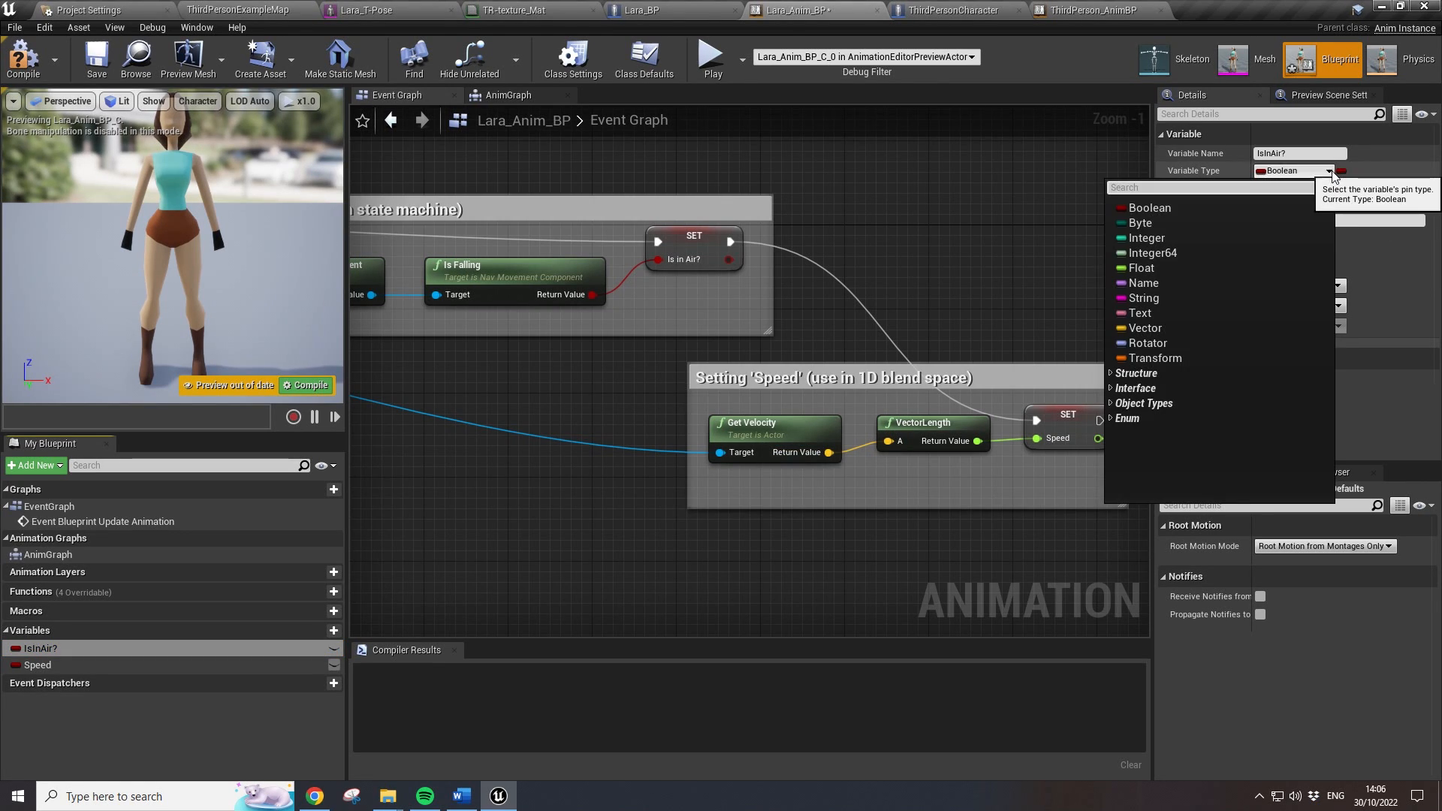
{"action": "left_click", "coordinate": [1173, 270]}
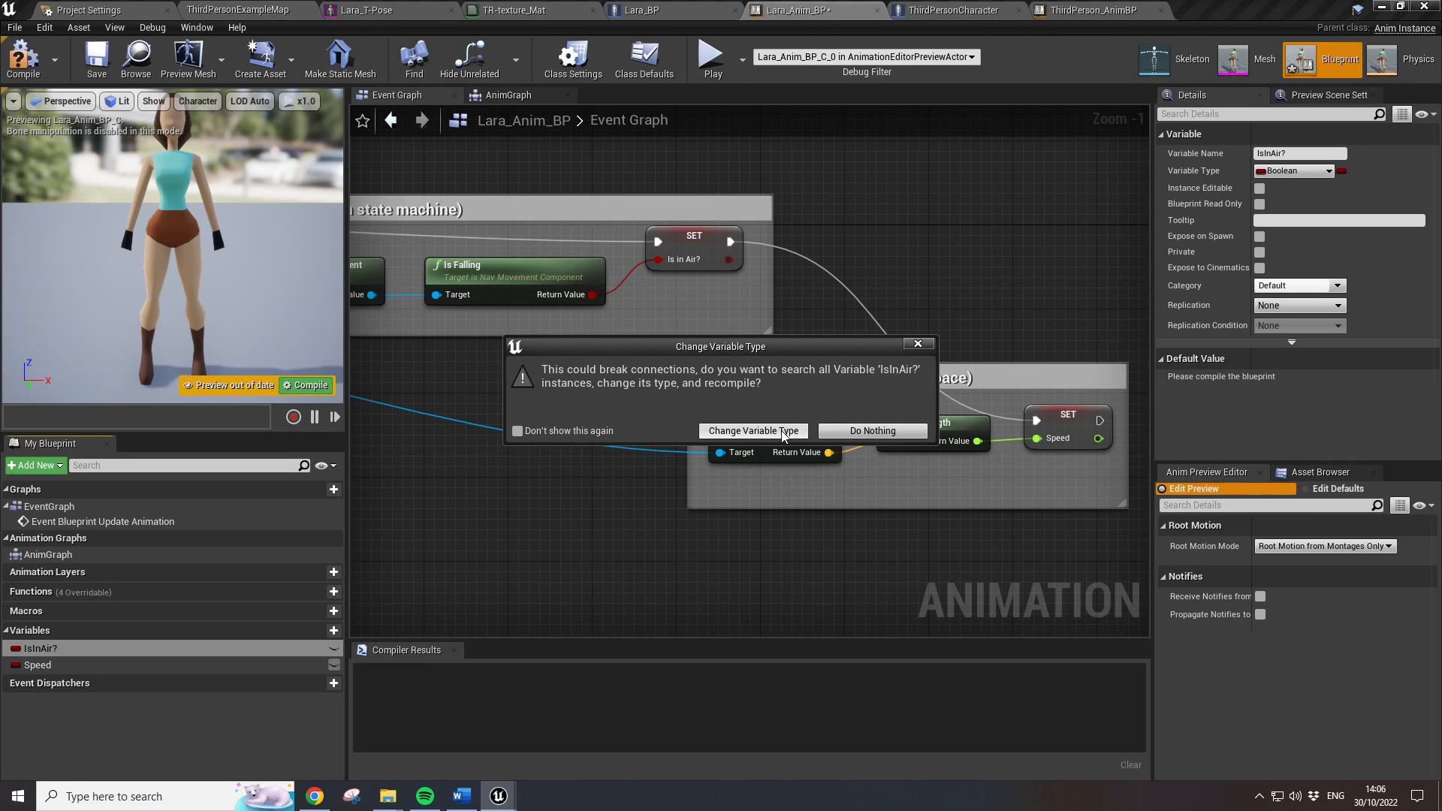
{"action": "left_click", "coordinate": [753, 431]}
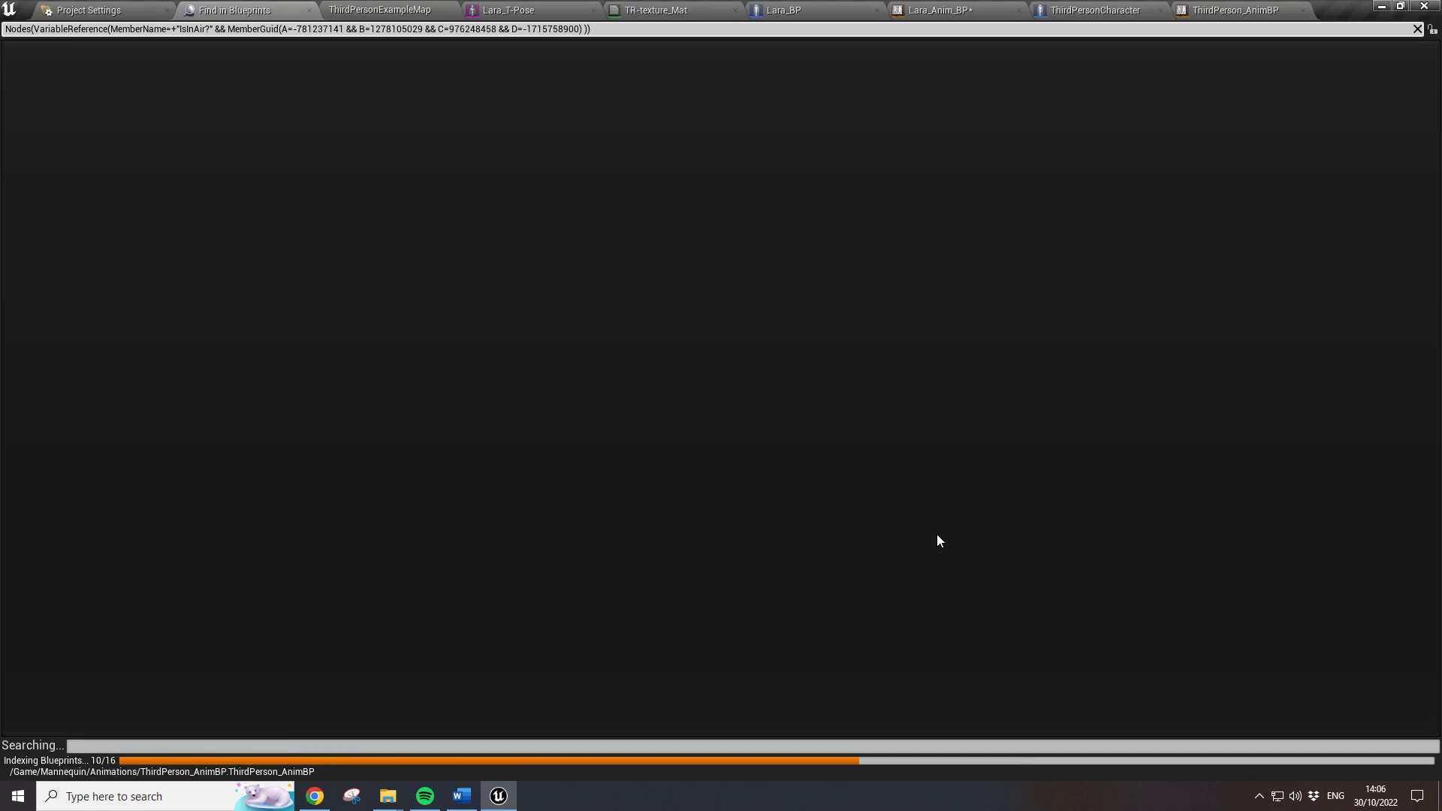
{"action": "left_click", "coordinate": [1070, 12]}
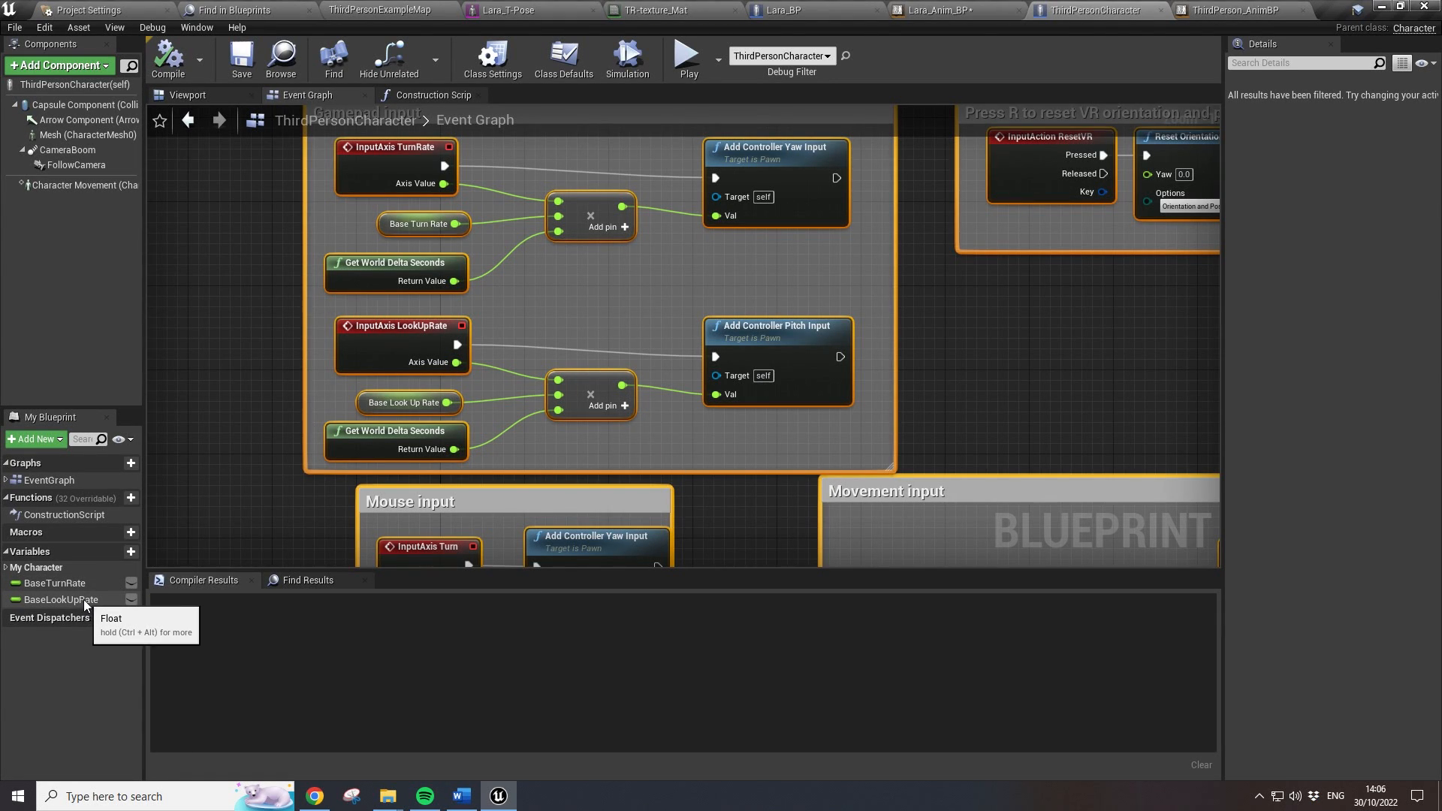
{"action": "left_click", "coordinate": [940, 10]}
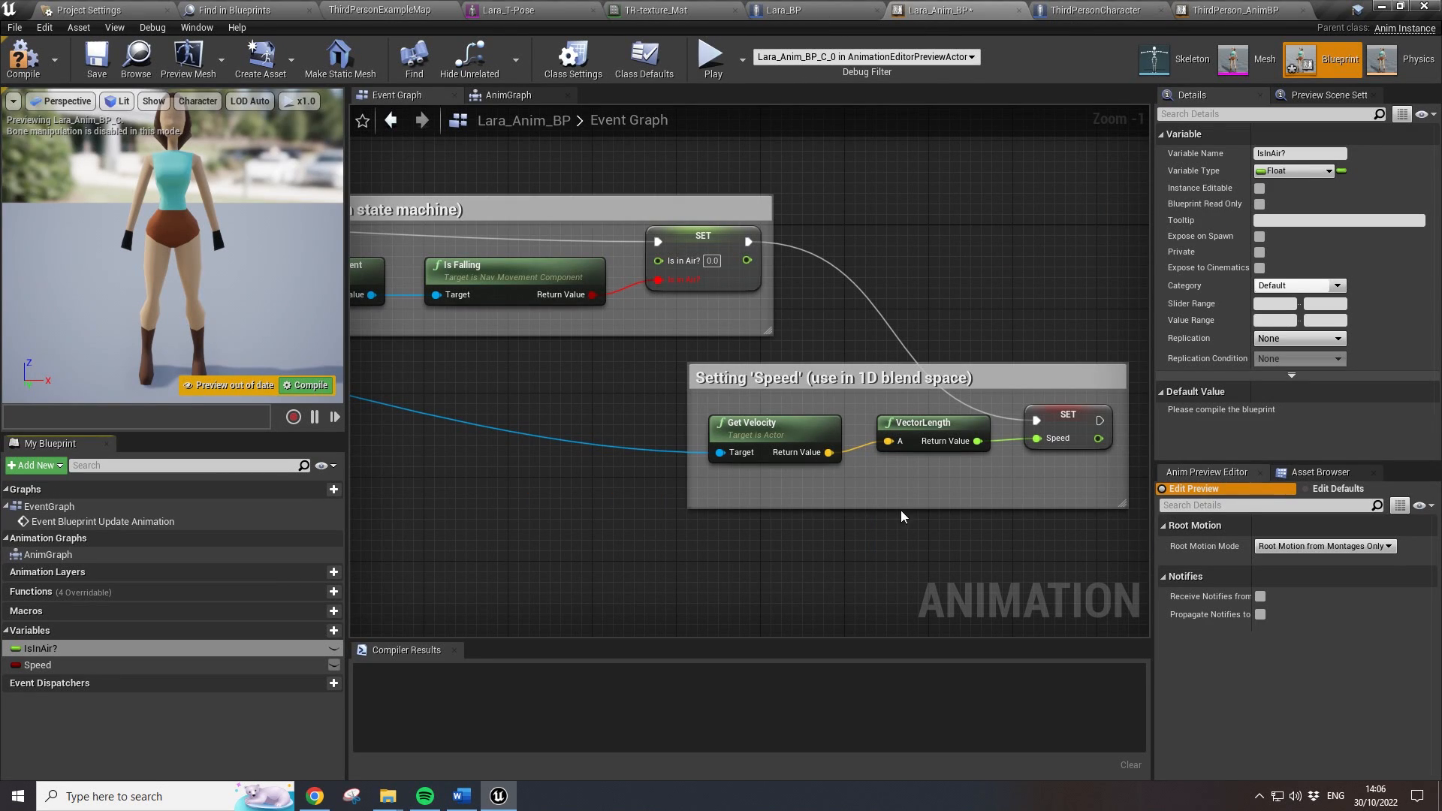
- Change the Speed variable's type to Float for all its instances and compile Lara_Anim_BP
{"action": "left_click", "coordinate": [37, 664]}
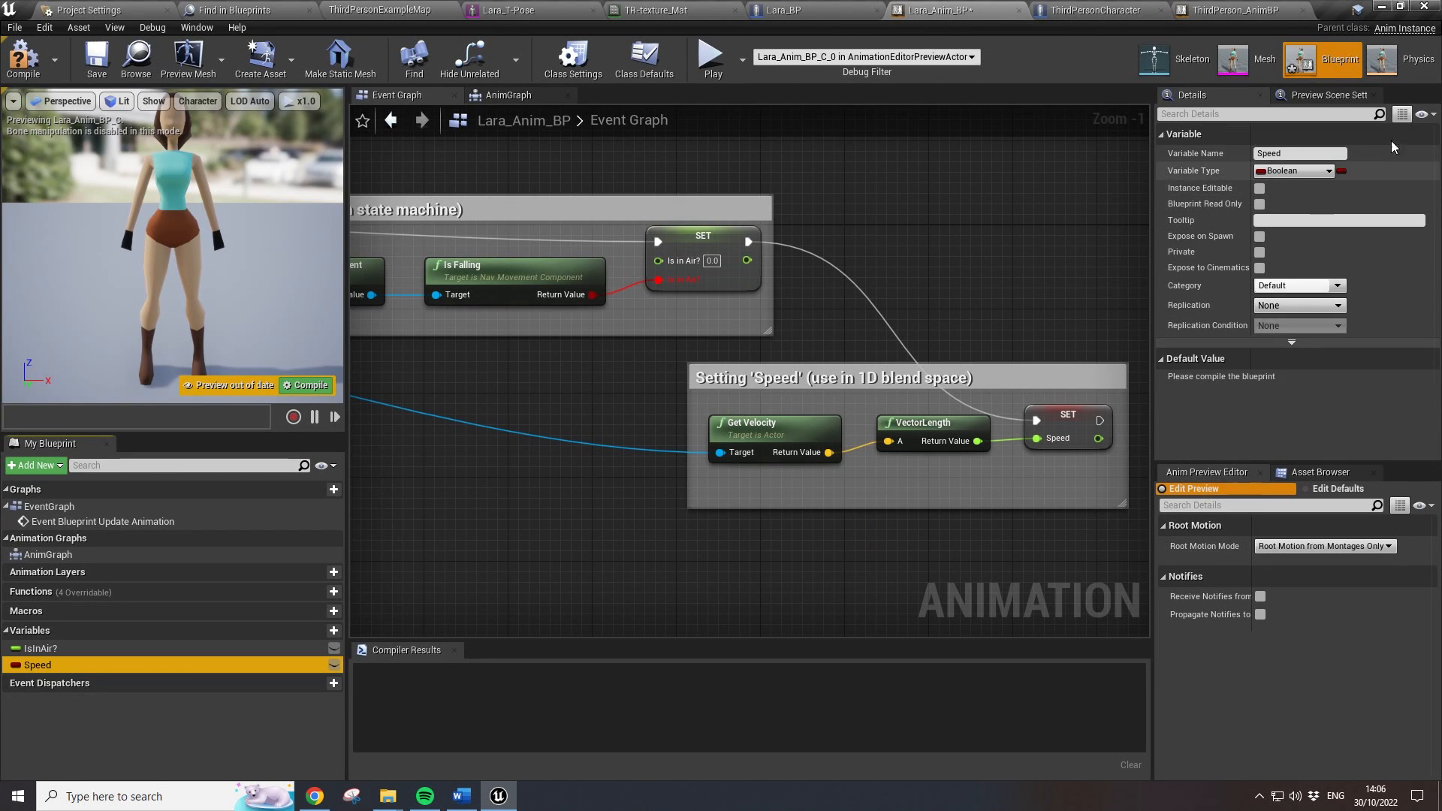
{"action": "left_click", "coordinate": [1276, 171]}
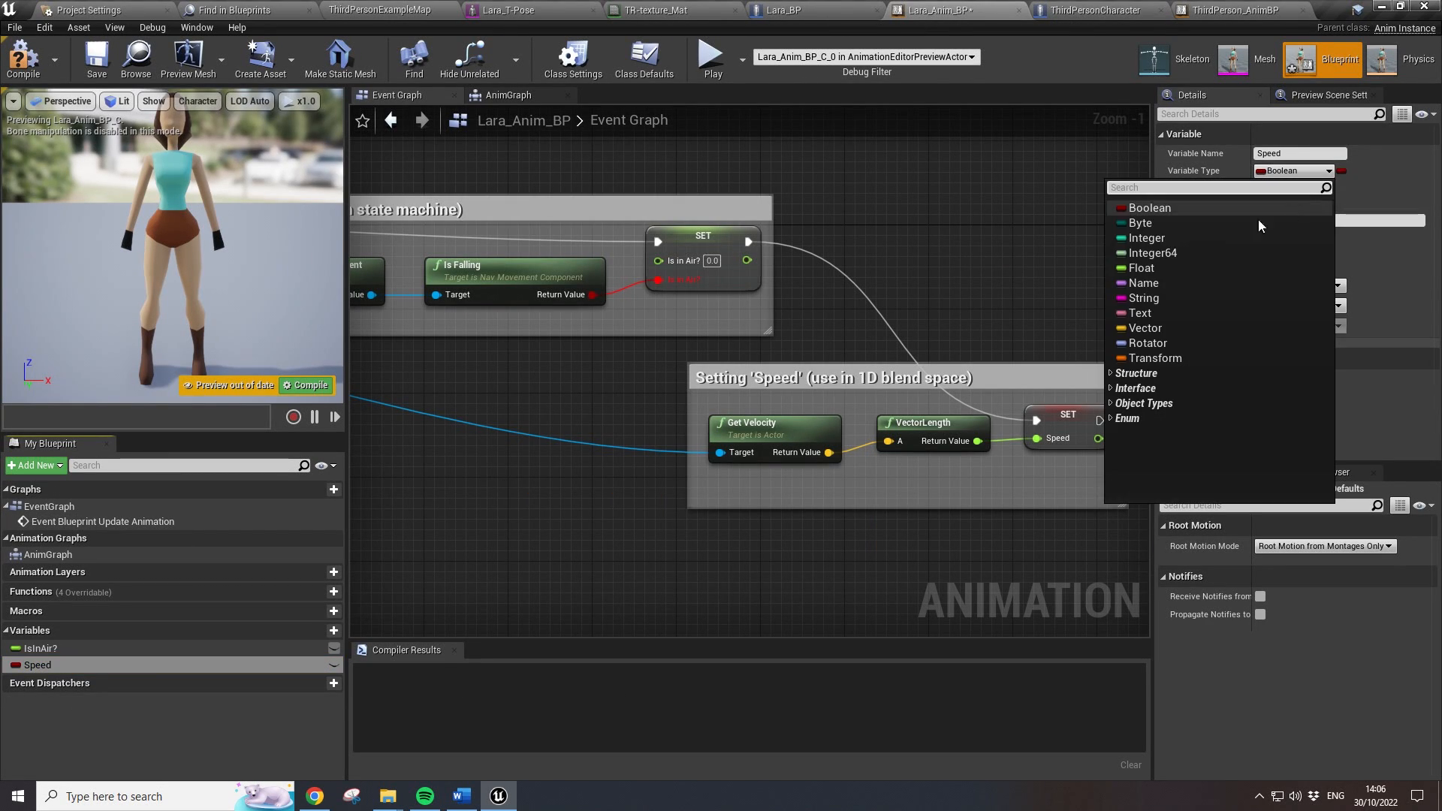
{"action": "left_click", "coordinate": [1178, 265]}
{"action": "left_click", "coordinate": [750, 431]}
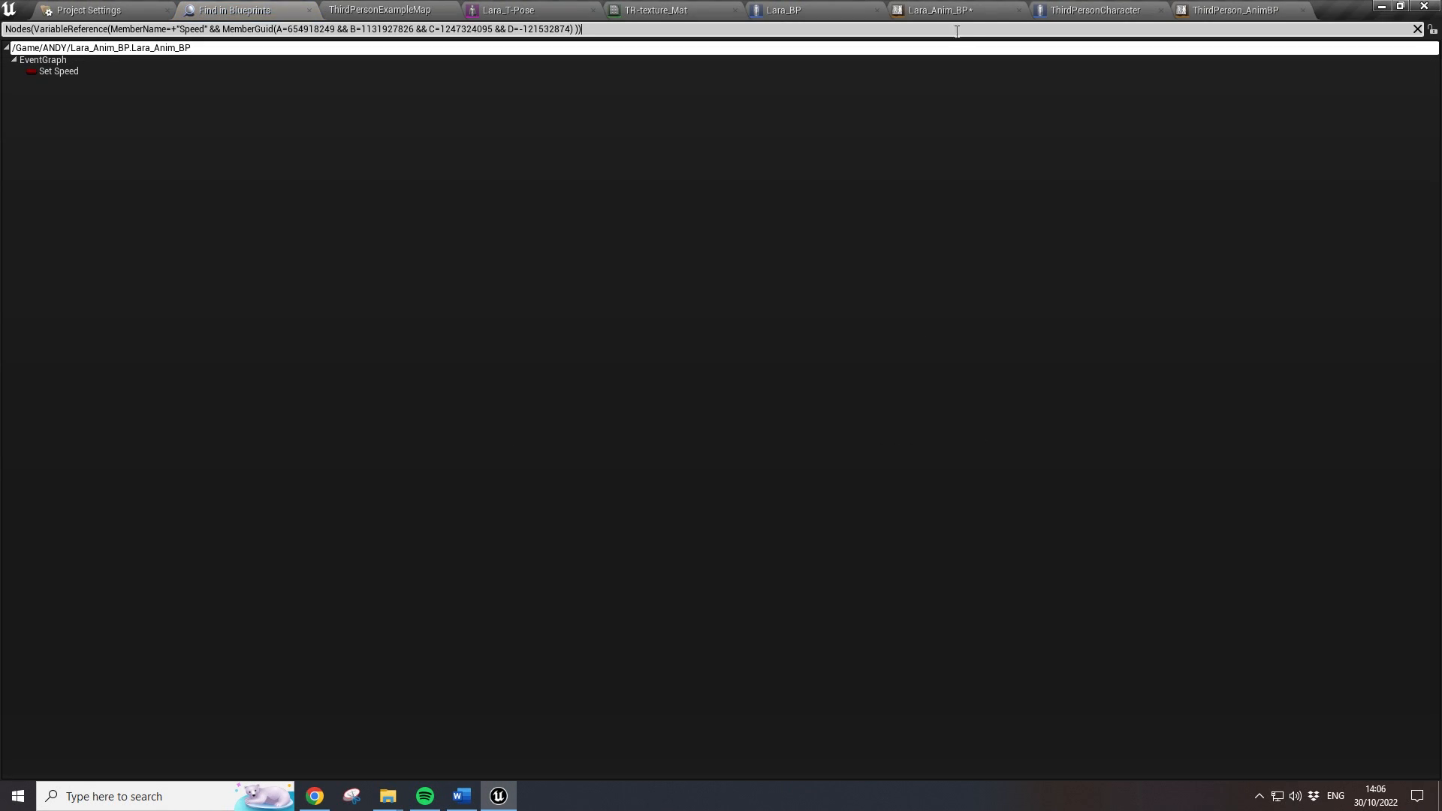
{"action": "left_click", "coordinate": [966, 10]}
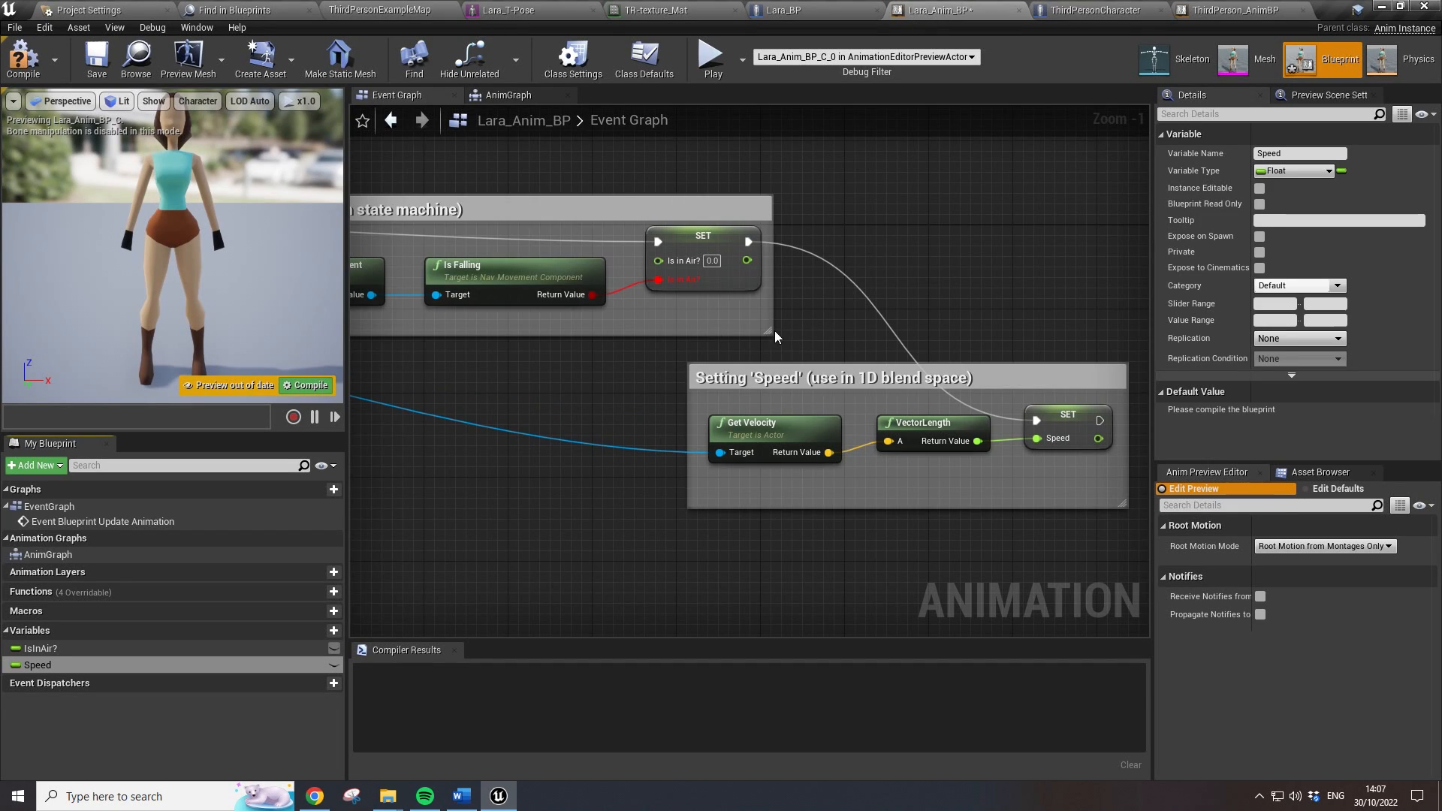
{"action": "left_click", "coordinate": [34, 52]}
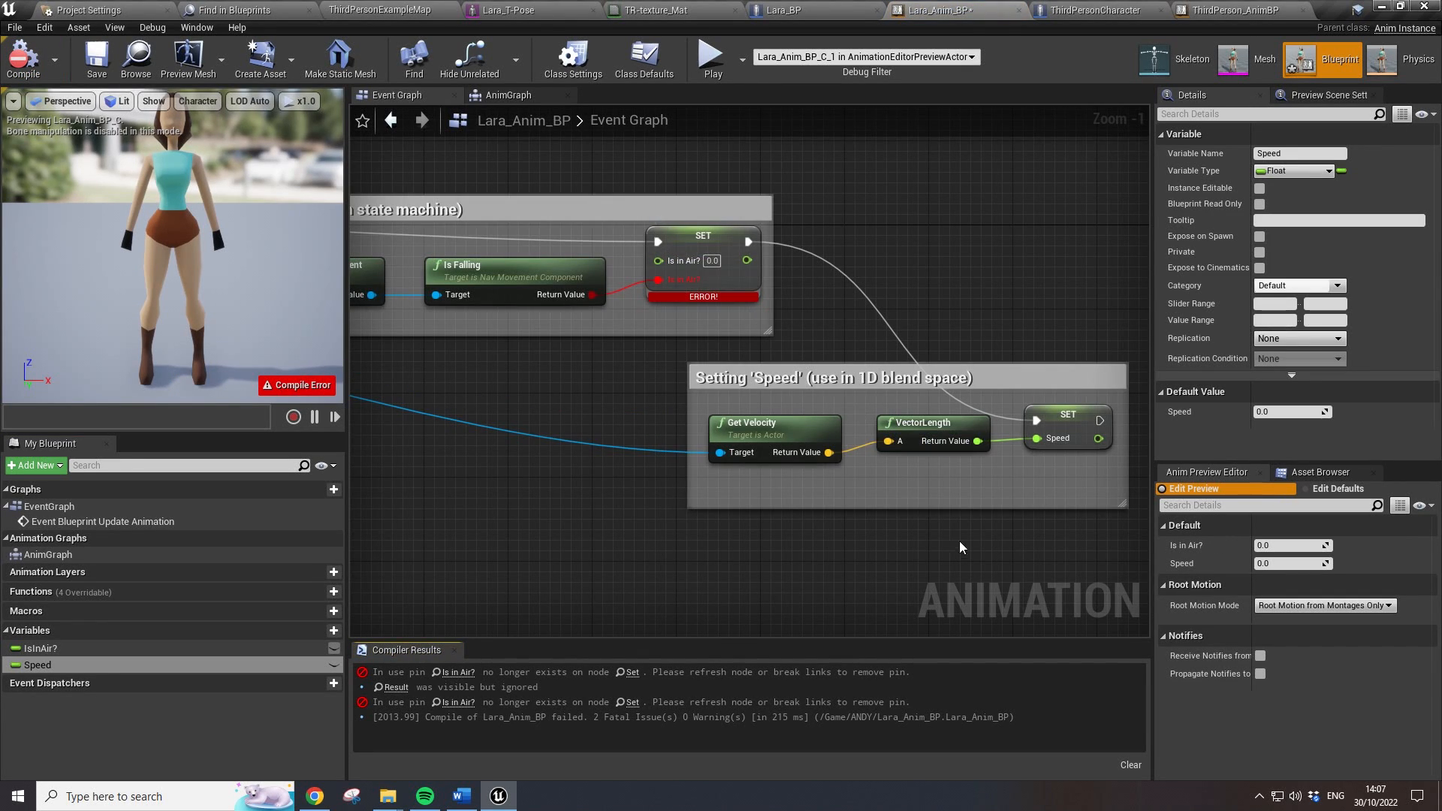
- Rename the IsInAir? variable to IsinAir?, recompile Lara_Anim_BP, and compare the settings of the two variables
{"action": "left_click", "coordinate": [99, 650]}
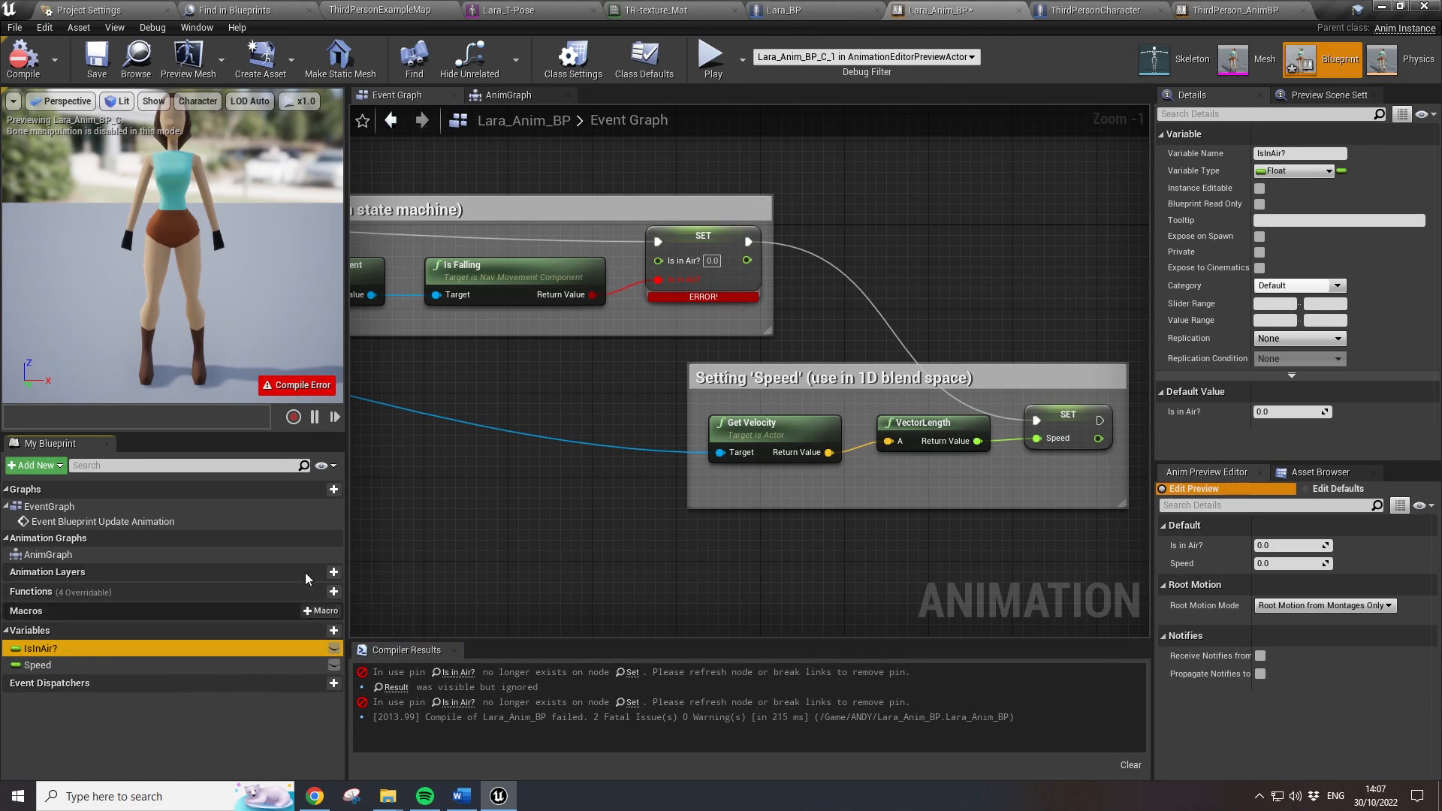
{"action": "left_click", "coordinate": [1271, 153]}
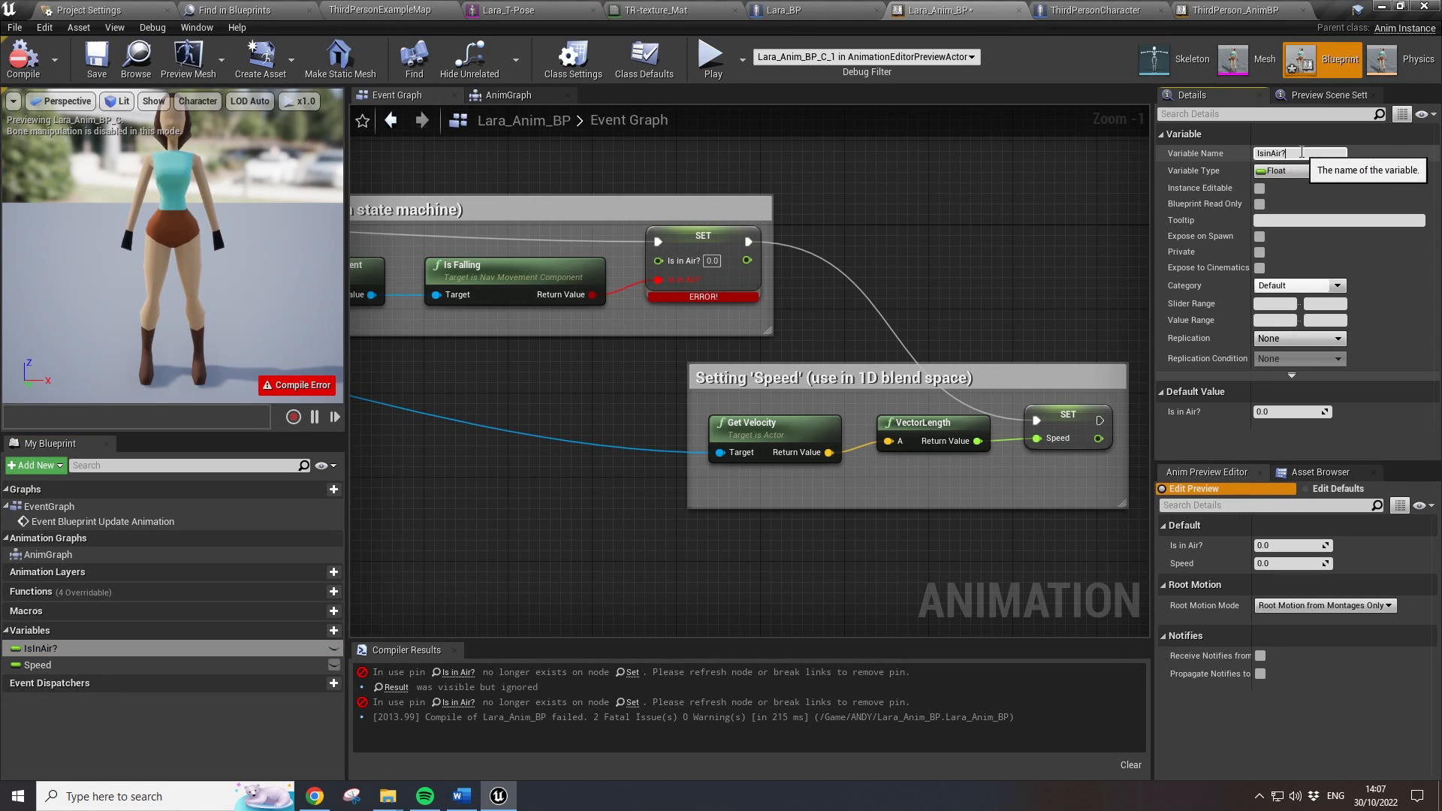
{"action": "left_click", "coordinate": [23, 60]}
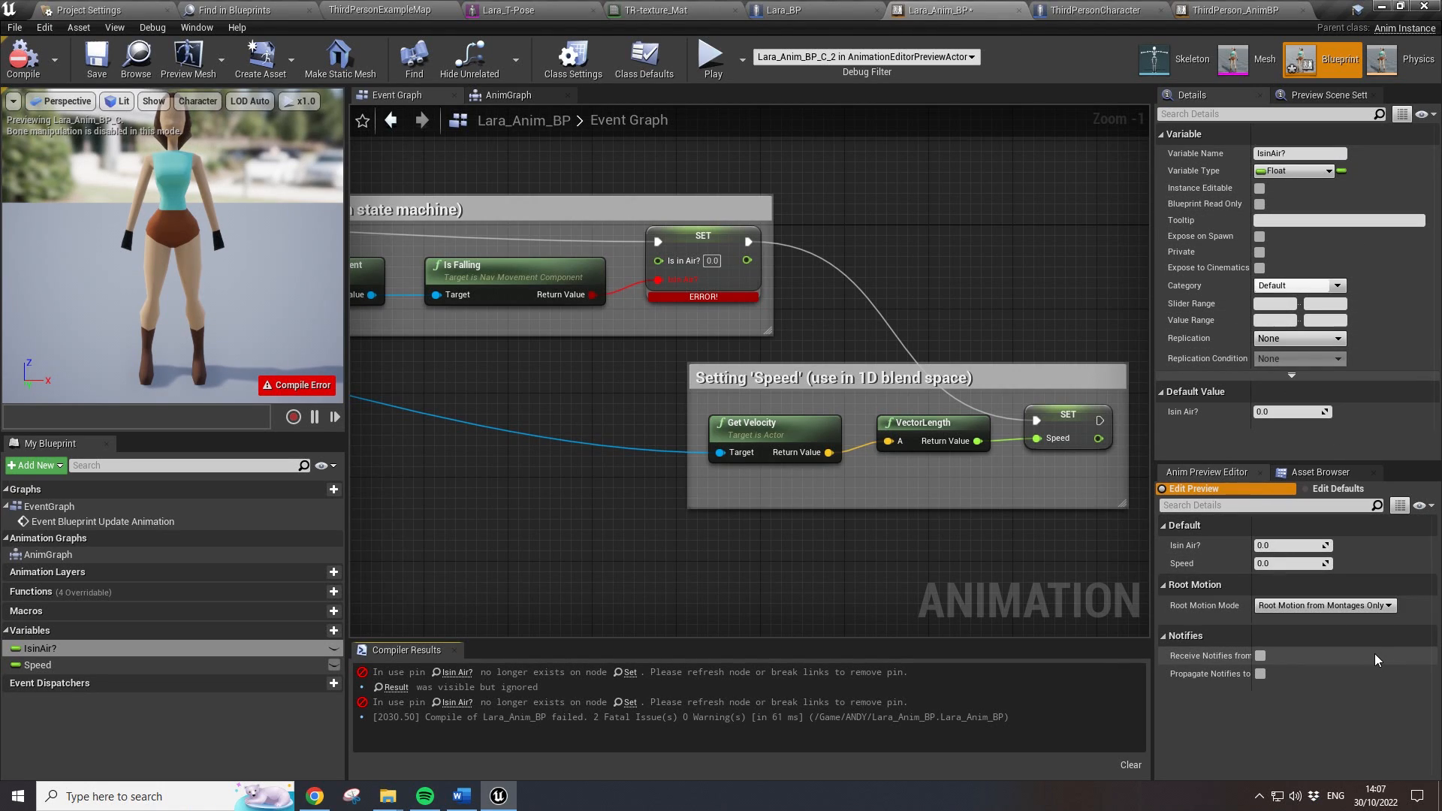
{"action": "left_click", "coordinate": [70, 664]}
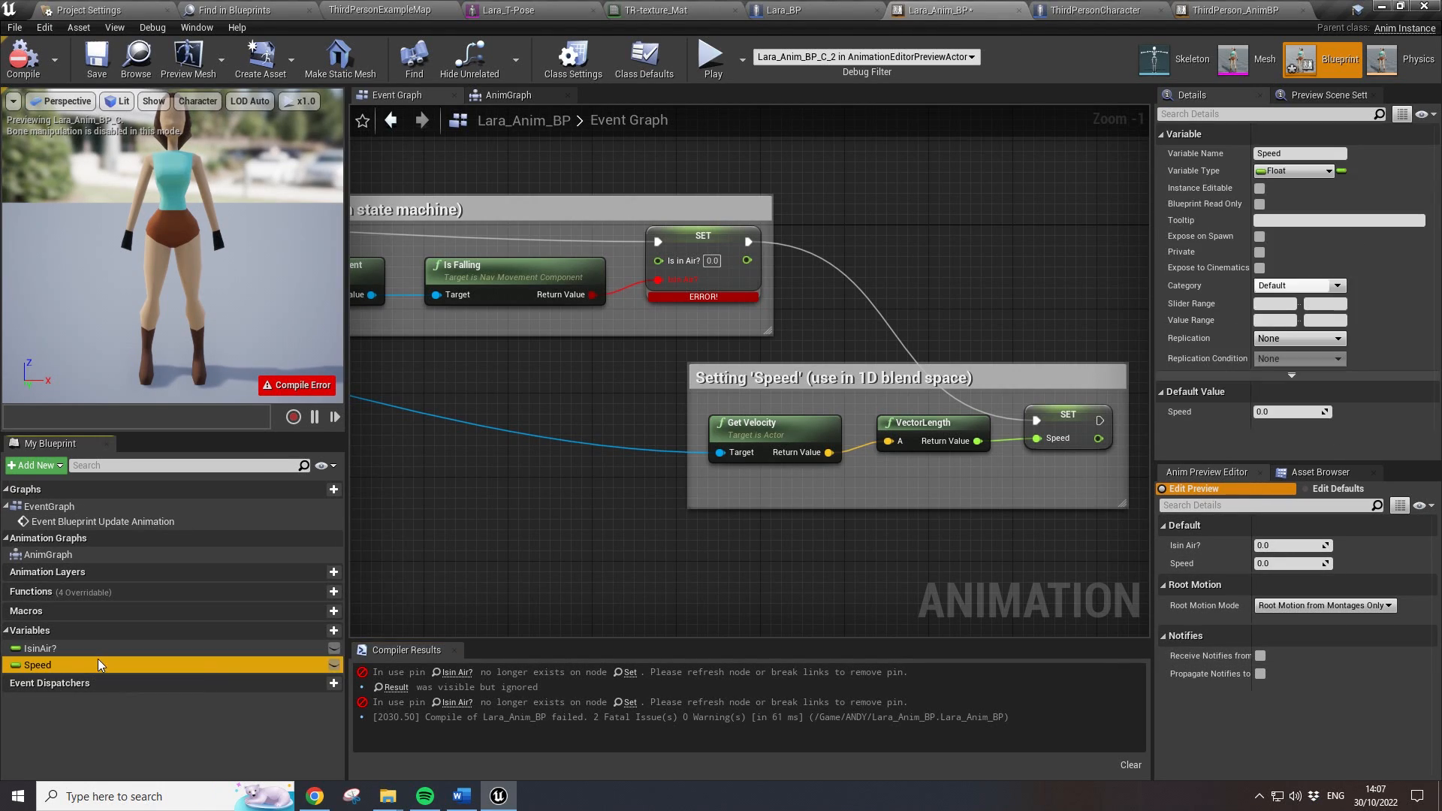
{"action": "left_click", "coordinate": [83, 650]}
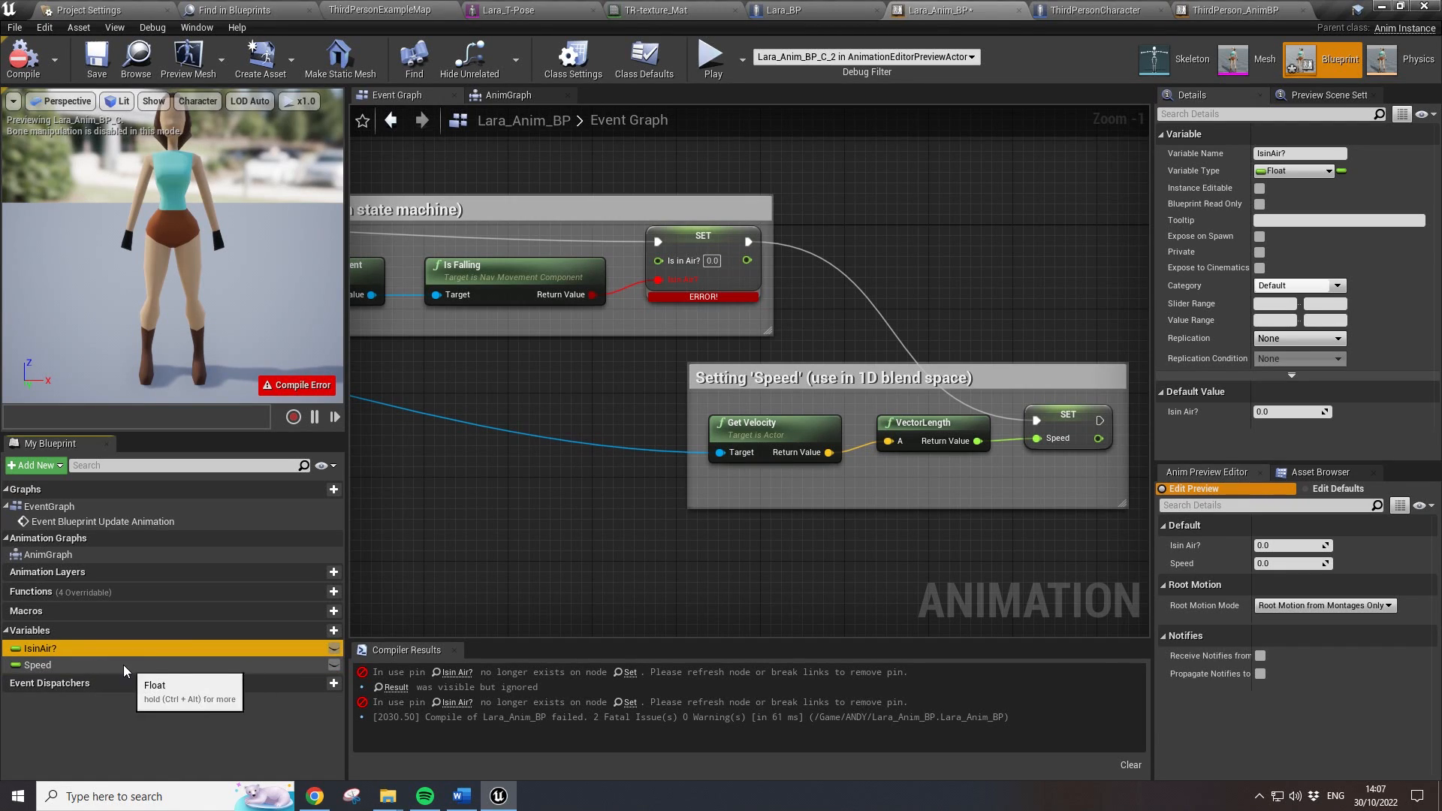
- Delete the IsinAir? and Speed variables from Lara_Anim_BP, even though both are in use
{"action": "right_click", "coordinate": [87, 650]}
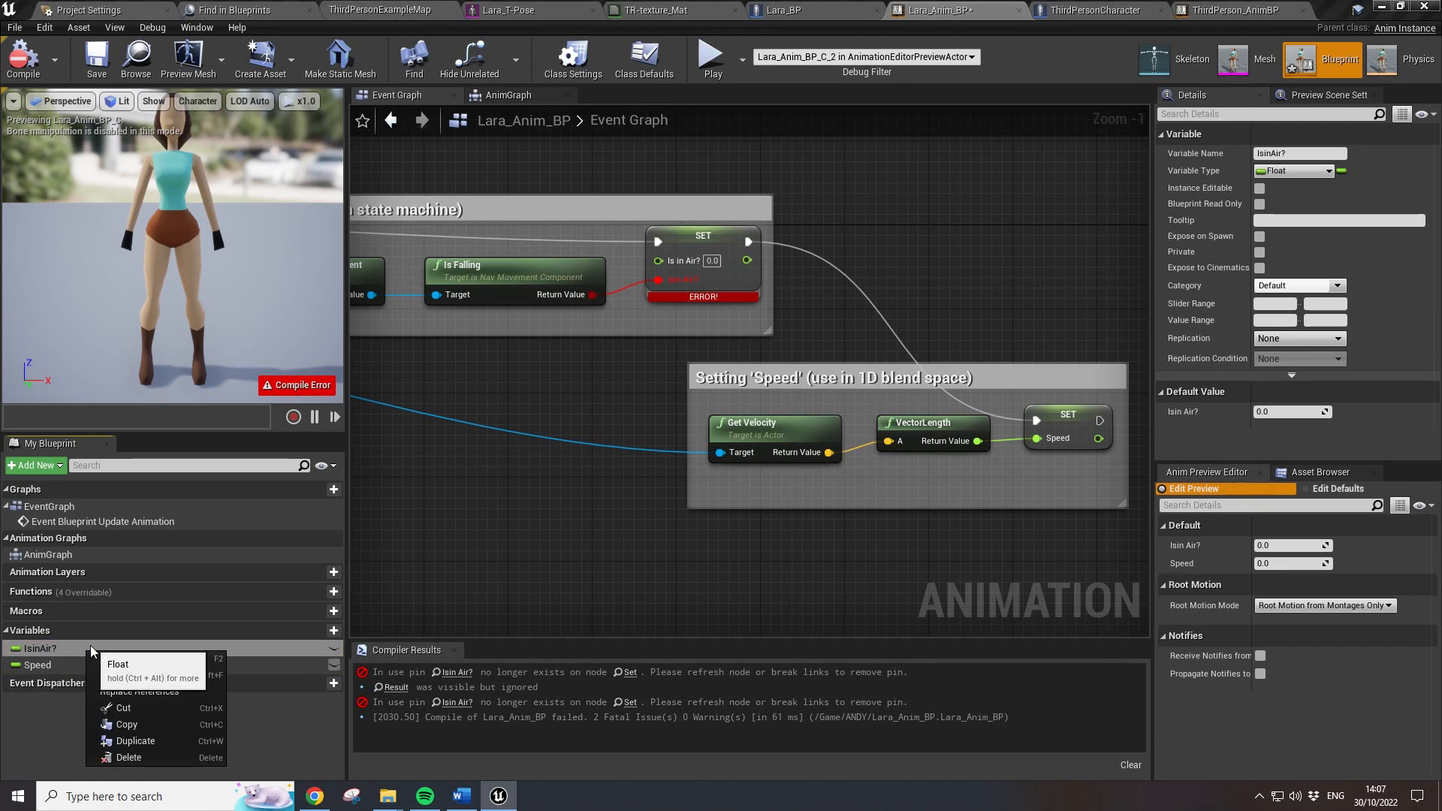
{"action": "left_click", "coordinate": [141, 757]}
{"action": "left_click", "coordinate": [820, 430]}
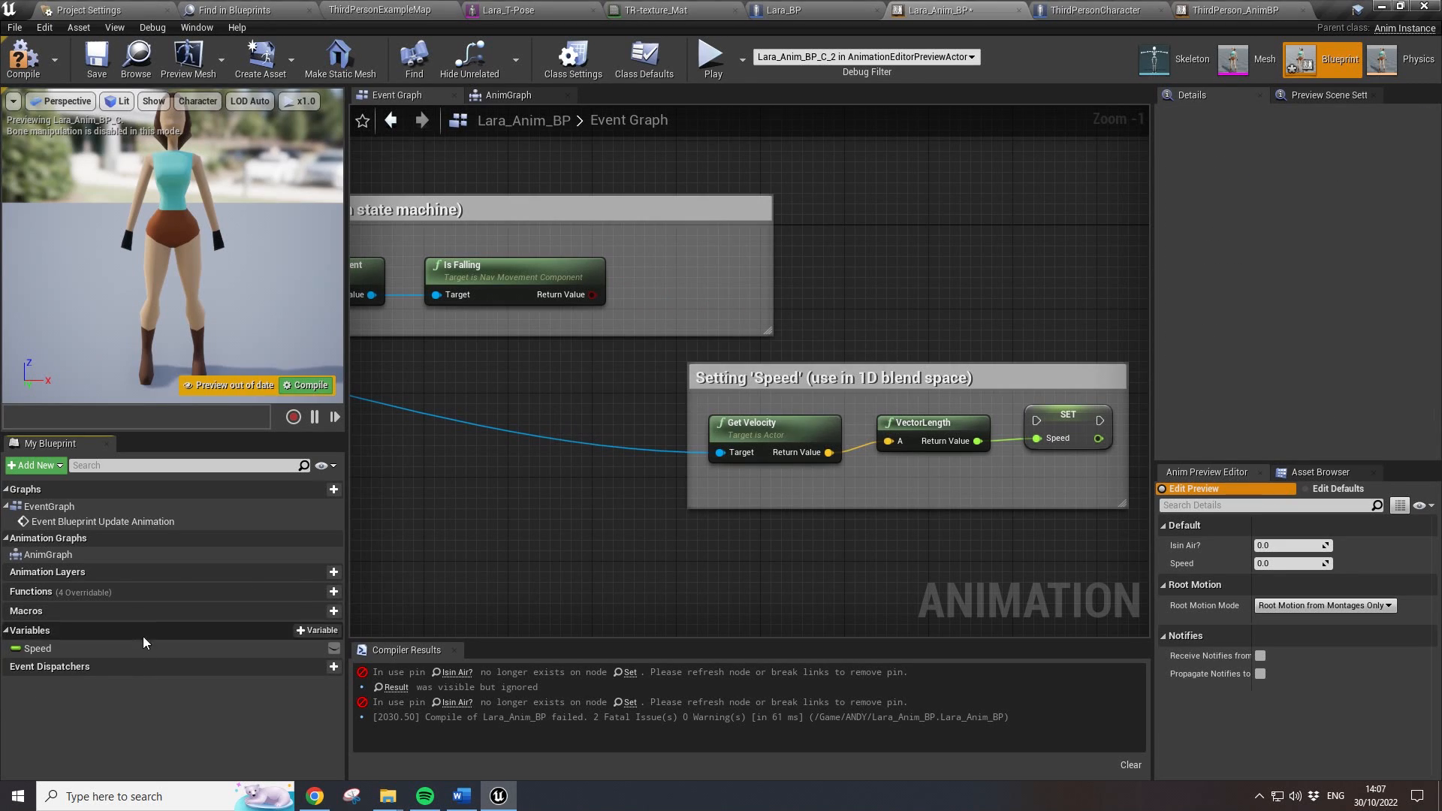
{"action": "right_click", "coordinate": [66, 650]}
{"action": "left_click", "coordinate": [104, 758]}
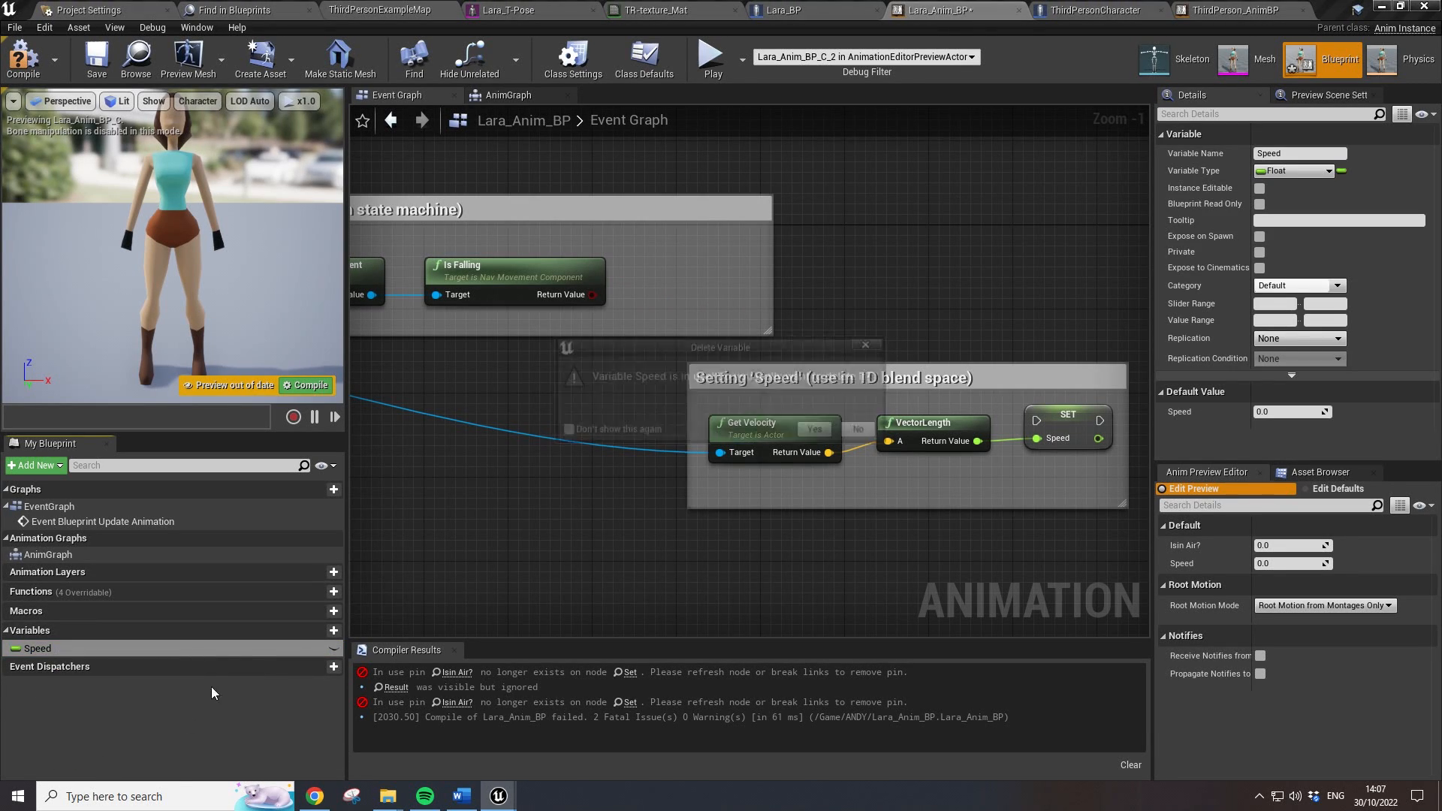
{"action": "left_click", "coordinate": [820, 431]}
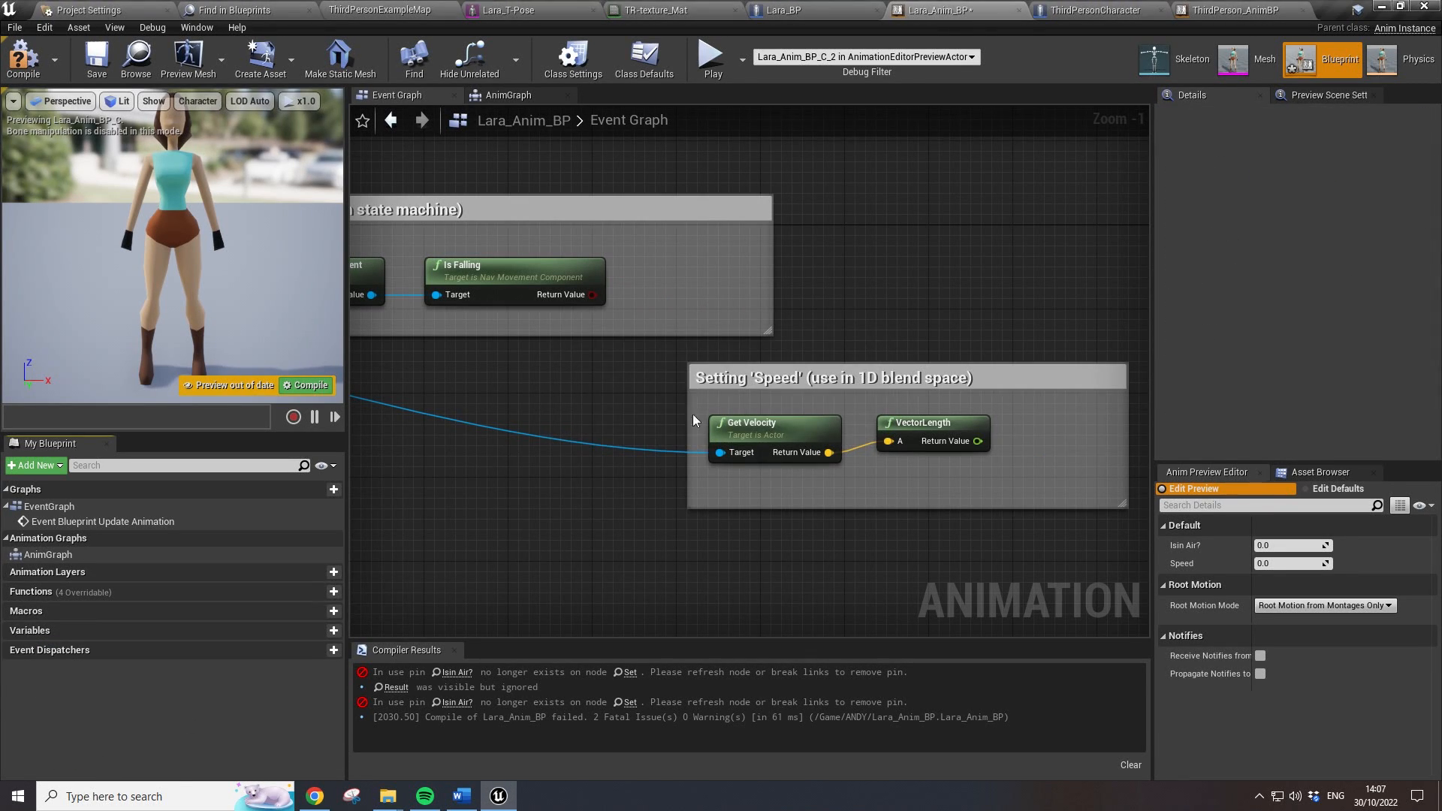
- Delete all remaining nodes and comment boxes from Lara_Anim_BP's Event Graph
{"action": "right_click_drag", "start_coordinate": [628, 540], "coordinate": [860, 567]}
{"action": "scroll", "coordinate": [868, 293], "scroll_direction": "down", "scroll_amount": 4}
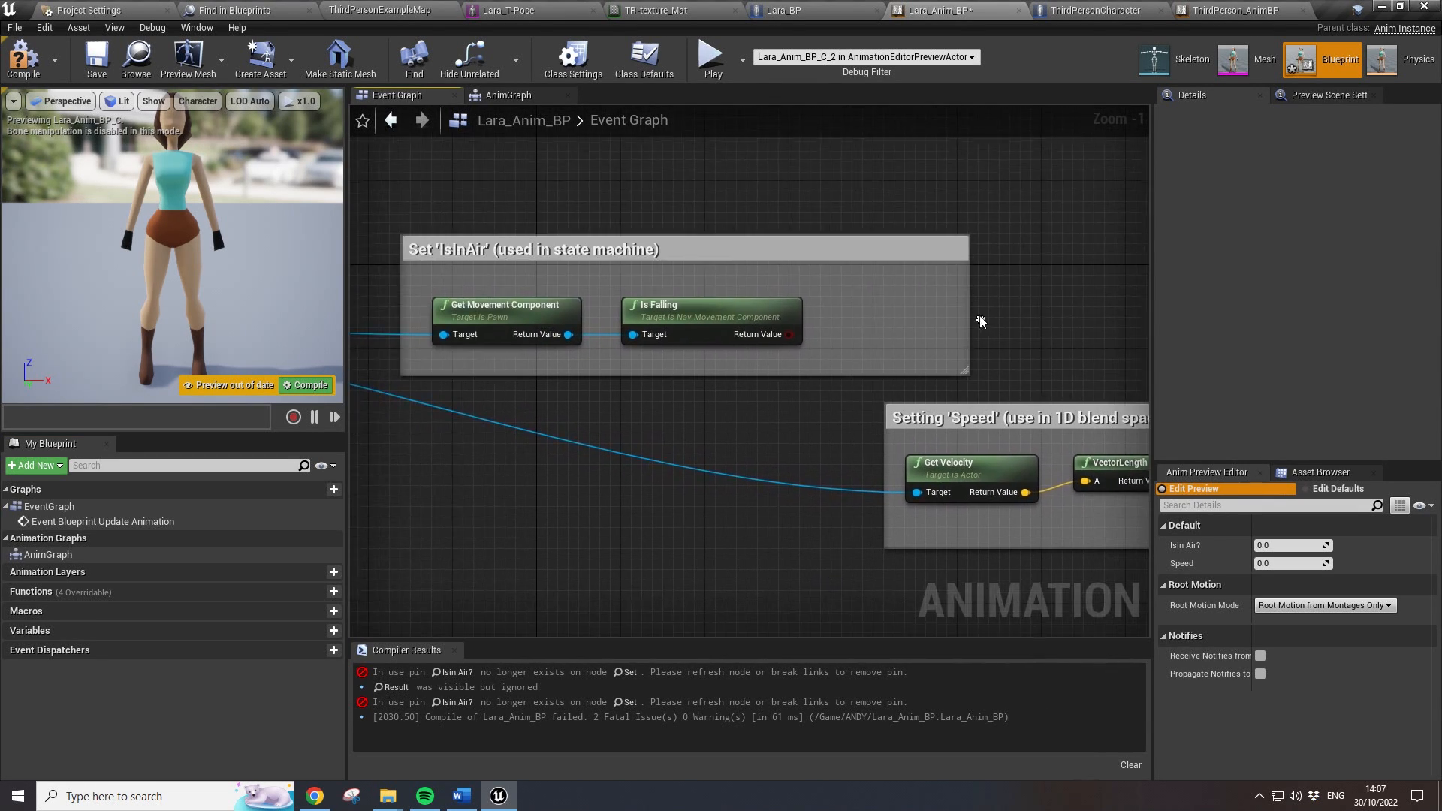
{"action": "left_click_drag", "start_coordinate": [414, 209], "coordinate": [1112, 453]}
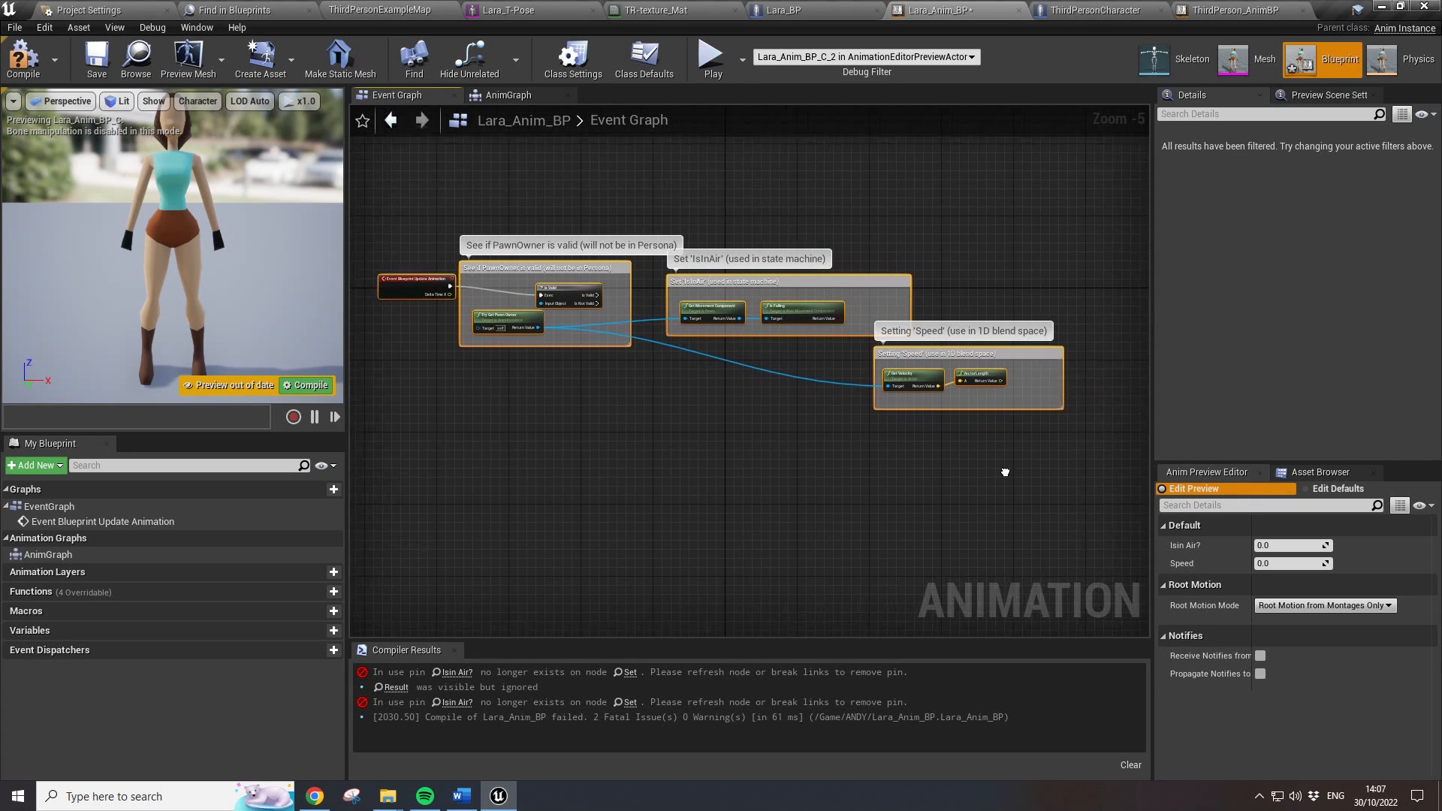
{"action": "scroll", "coordinate": [937, 457], "scroll_direction": "up", "scroll_amount": 2}
{"action": "right_click_drag", "start_coordinate": [860, 450], "coordinate": [956, 523]}
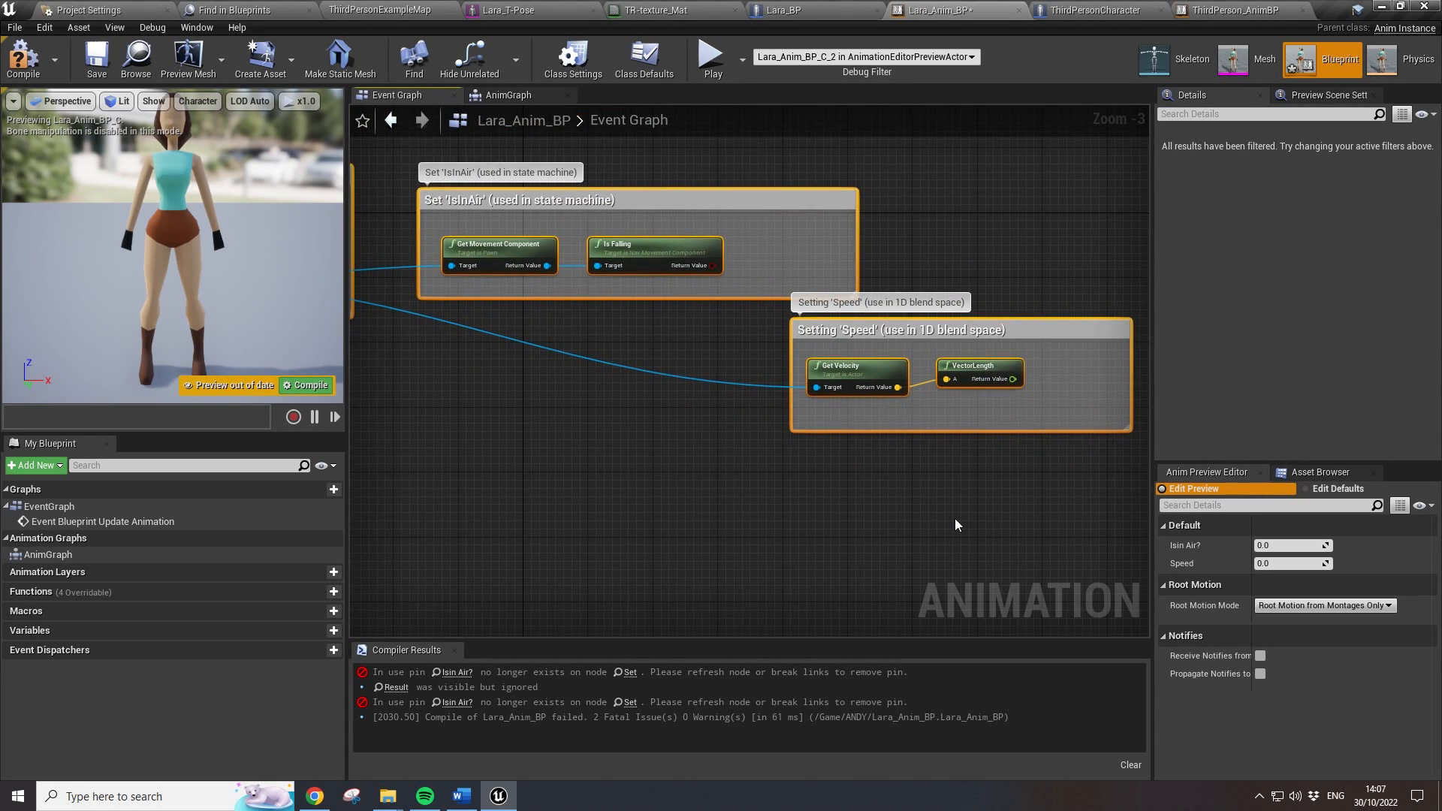
{"action": "key", "text": "Delete"}
- Paste the copied ThirdPerson_AnimBP event logic into the empty Event Graph of Lara_Anim_BP
{"action": "right_click_drag", "start_coordinate": [700, 361], "coordinate": [643, 384]}
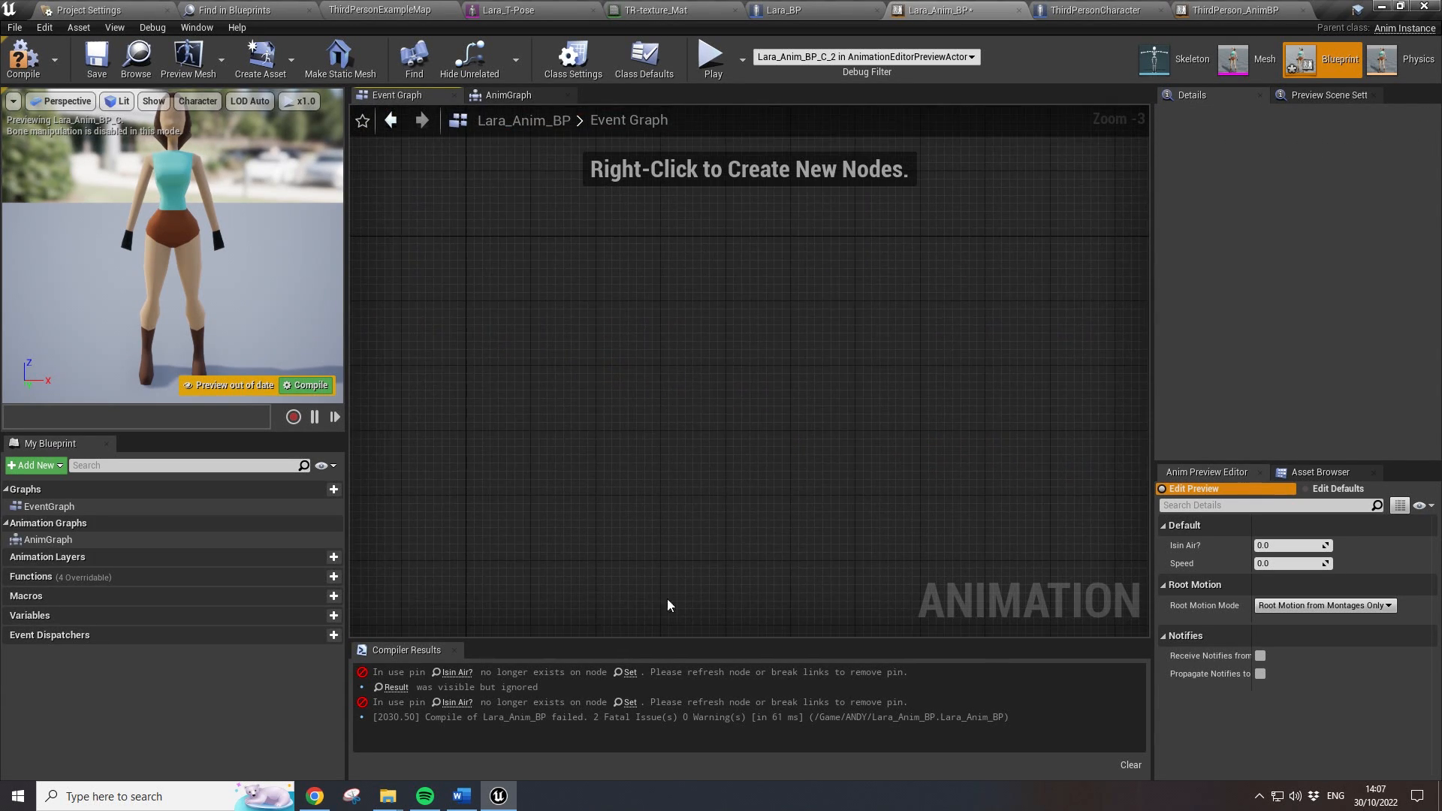
{"action": "key", "text": "ctrl+v"}
{"action": "right_click_drag", "start_coordinate": [642, 466], "coordinate": [577, 409]}
{"action": "scroll", "coordinate": [904, 465], "scroll_direction": "up", "scroll_amount": 2}
{"action": "right_click_drag", "start_coordinate": [886, 451], "coordinate": [661, 490]}
{"action": "scroll", "coordinate": [741, 457], "scroll_direction": "up", "scroll_amount": 1}
{"action": "right_click_drag", "start_coordinate": [740, 456], "coordinate": [642, 473]}
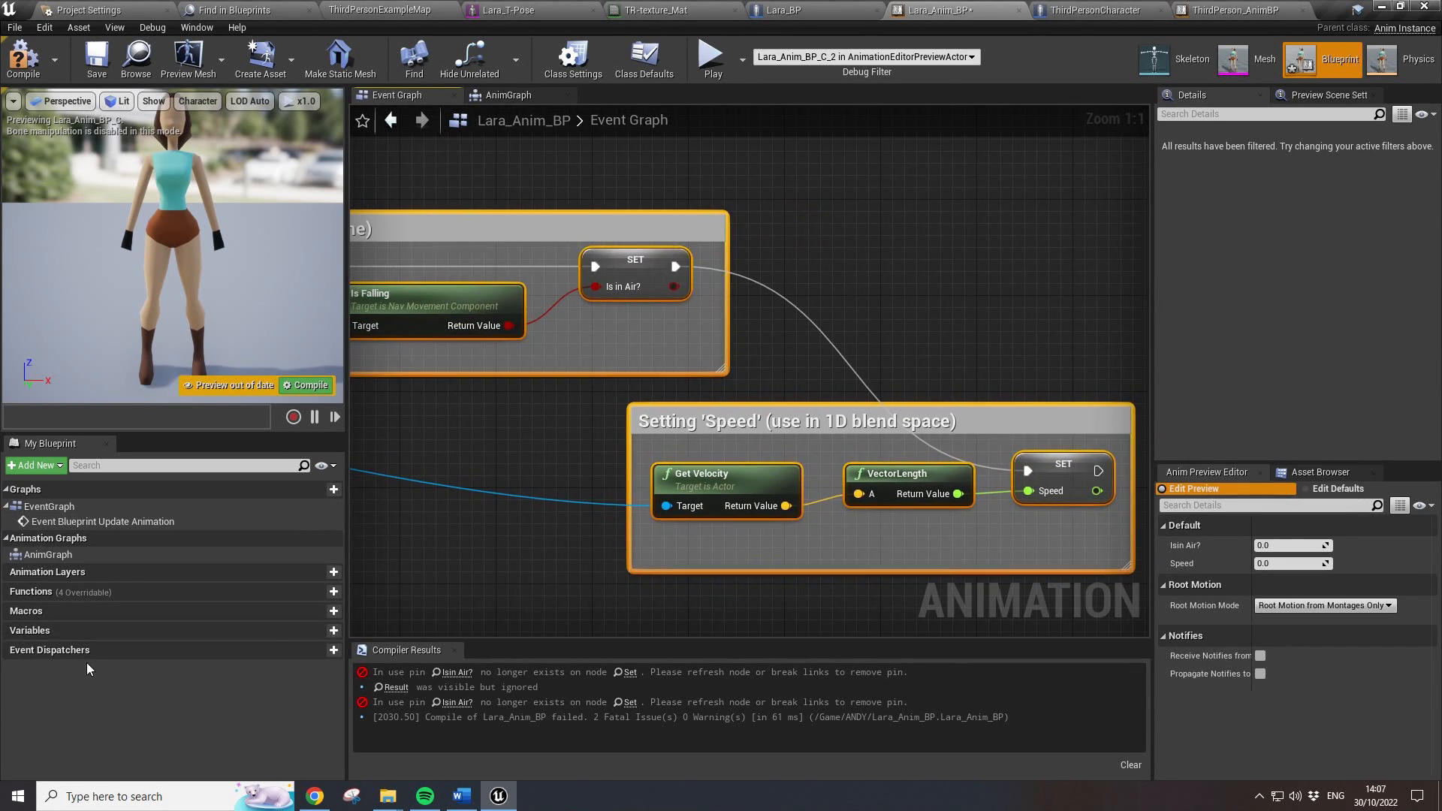
- Add two variables named isinAir? and Speed to Lara_Anim_BP and compile it
{"action": "left_click", "coordinate": [317, 630]}
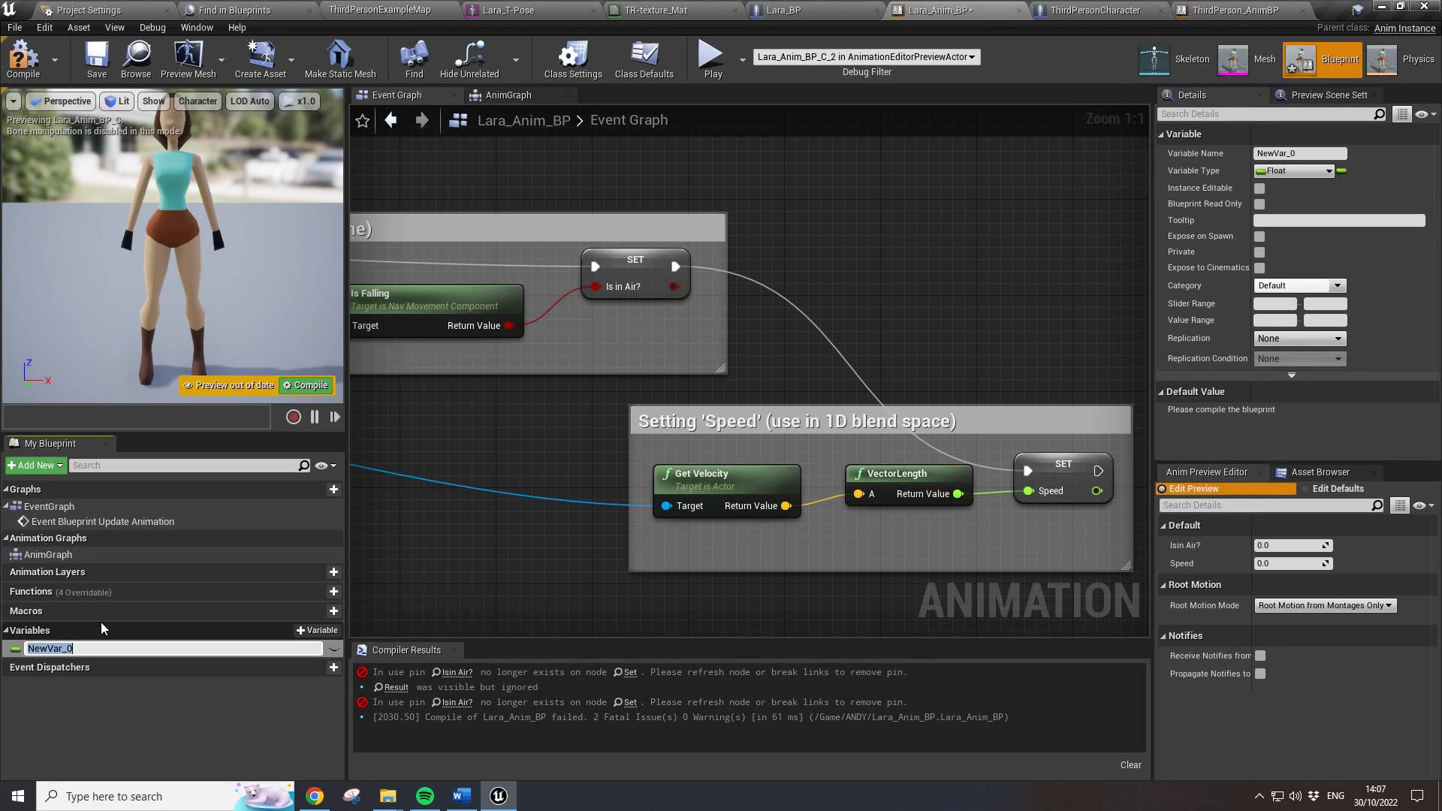
{"action": "type", "text": "isinAir?"}
{"action": "key", "text": "Return"}
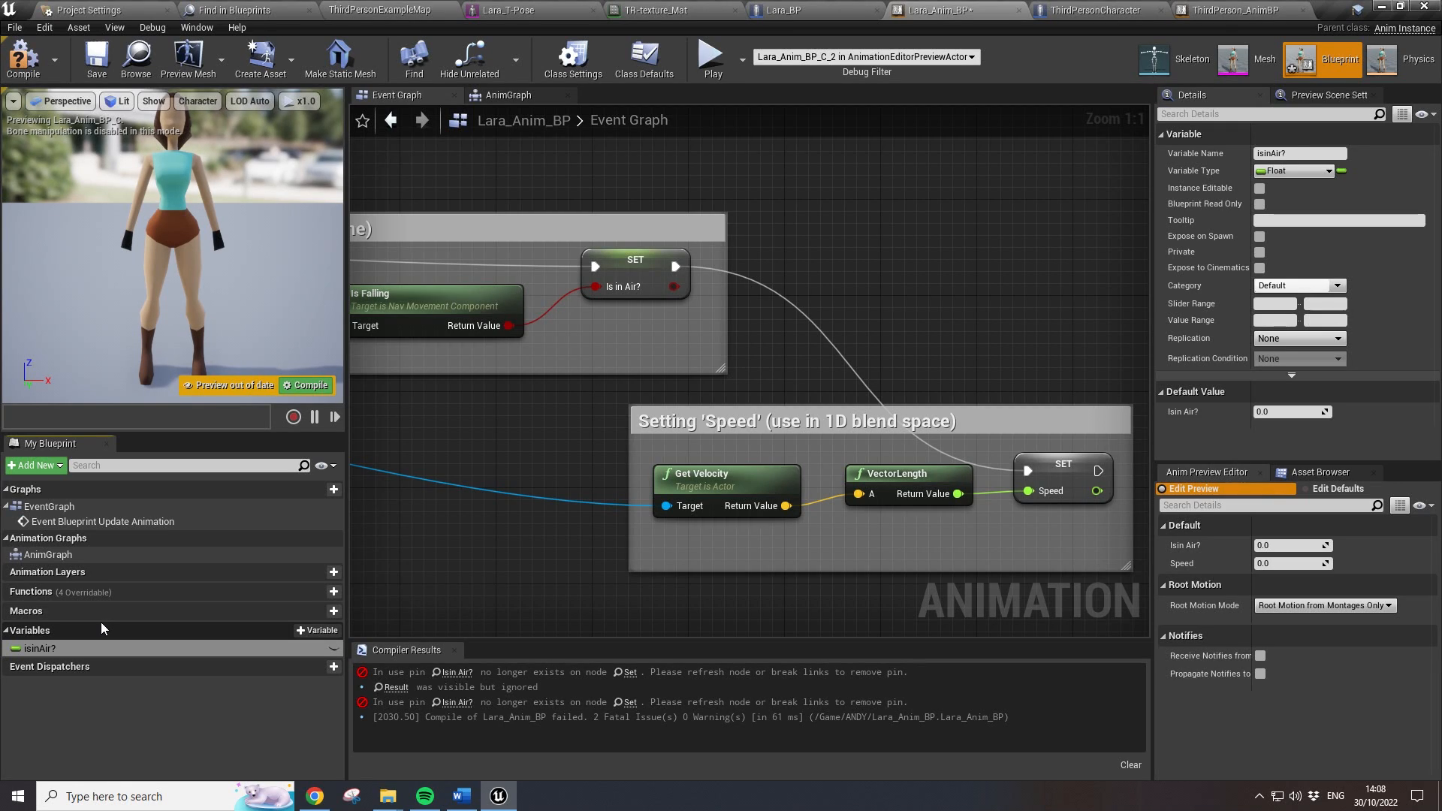
{"action": "left_click", "coordinate": [326, 630]}
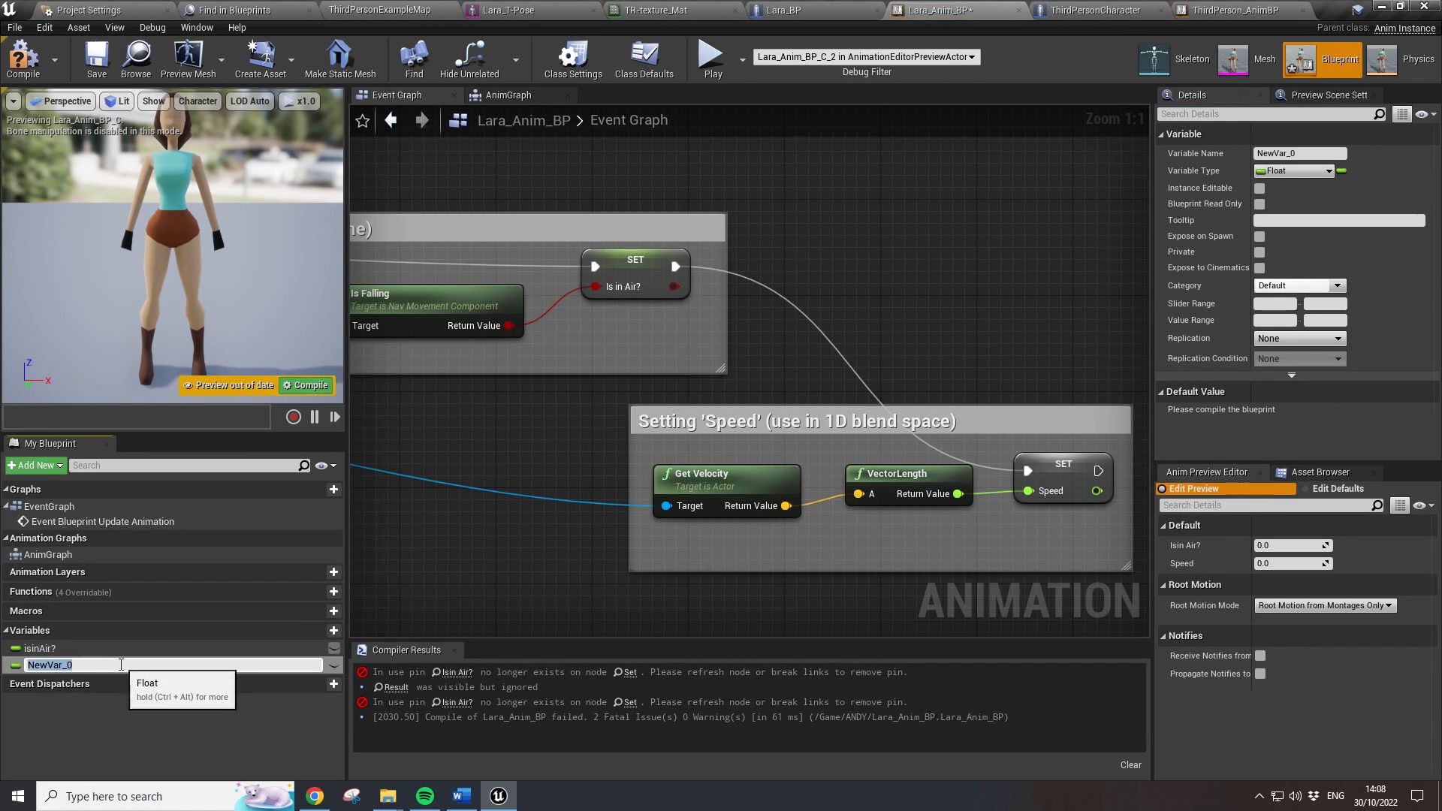
{"action": "type", "text": "Speed"}
{"action": "key", "text": "Return"}
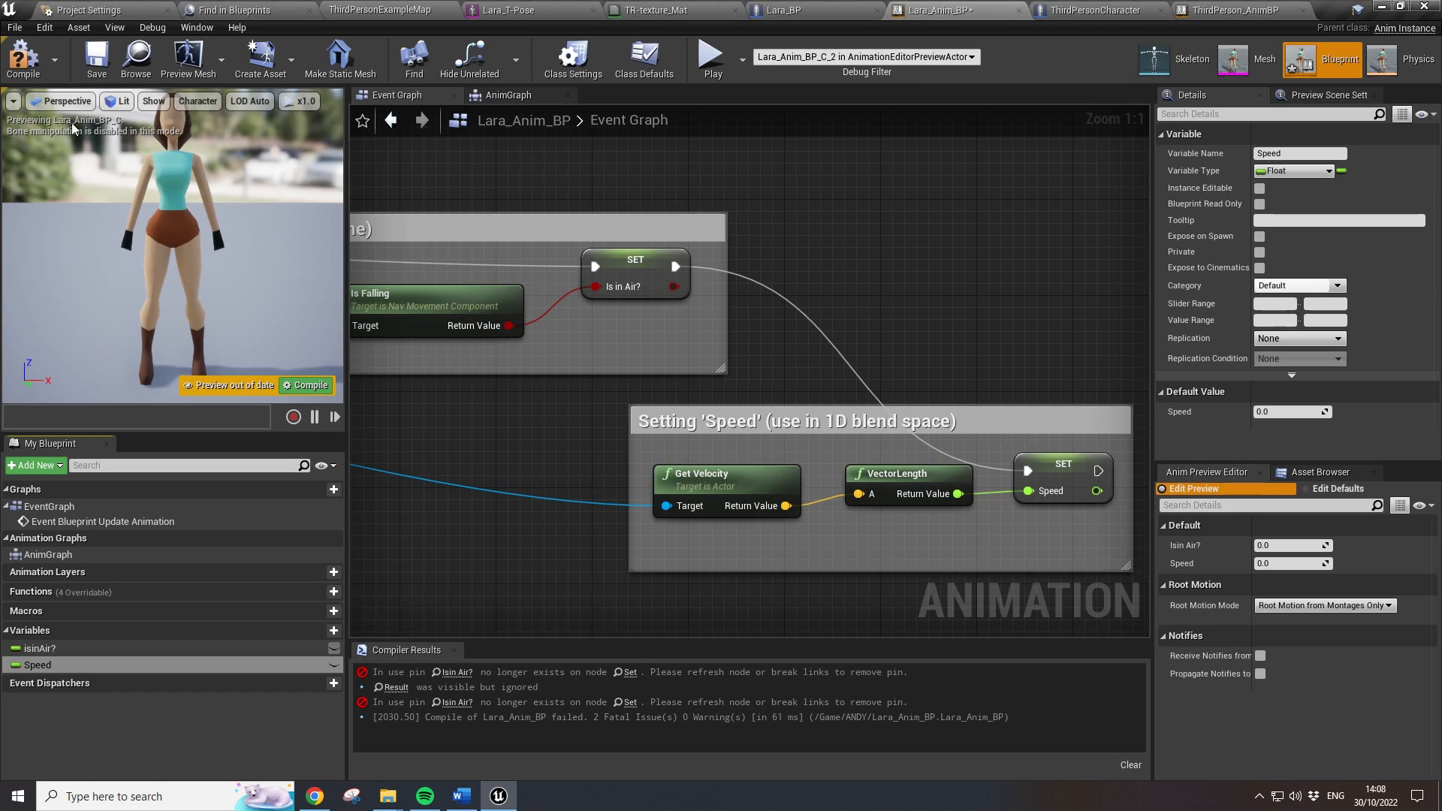
{"action": "left_click", "coordinate": [23, 59]}
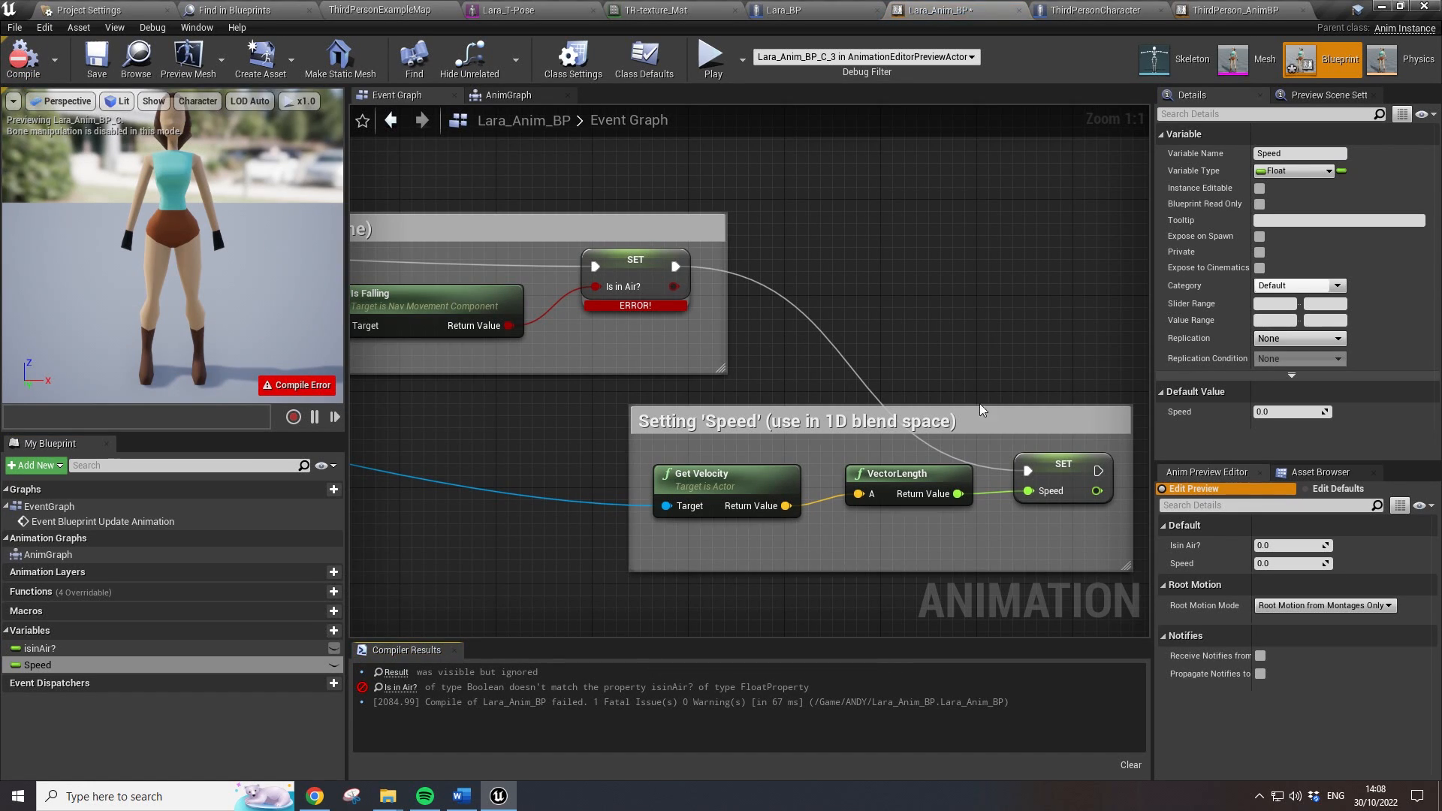
- Change the isinAir? variable's type to Boolean for all its instances, as in ThirdPerson_AnimBP, and recompile Lara_Anim_BP
{"action": "left_click", "coordinate": [42, 648]}
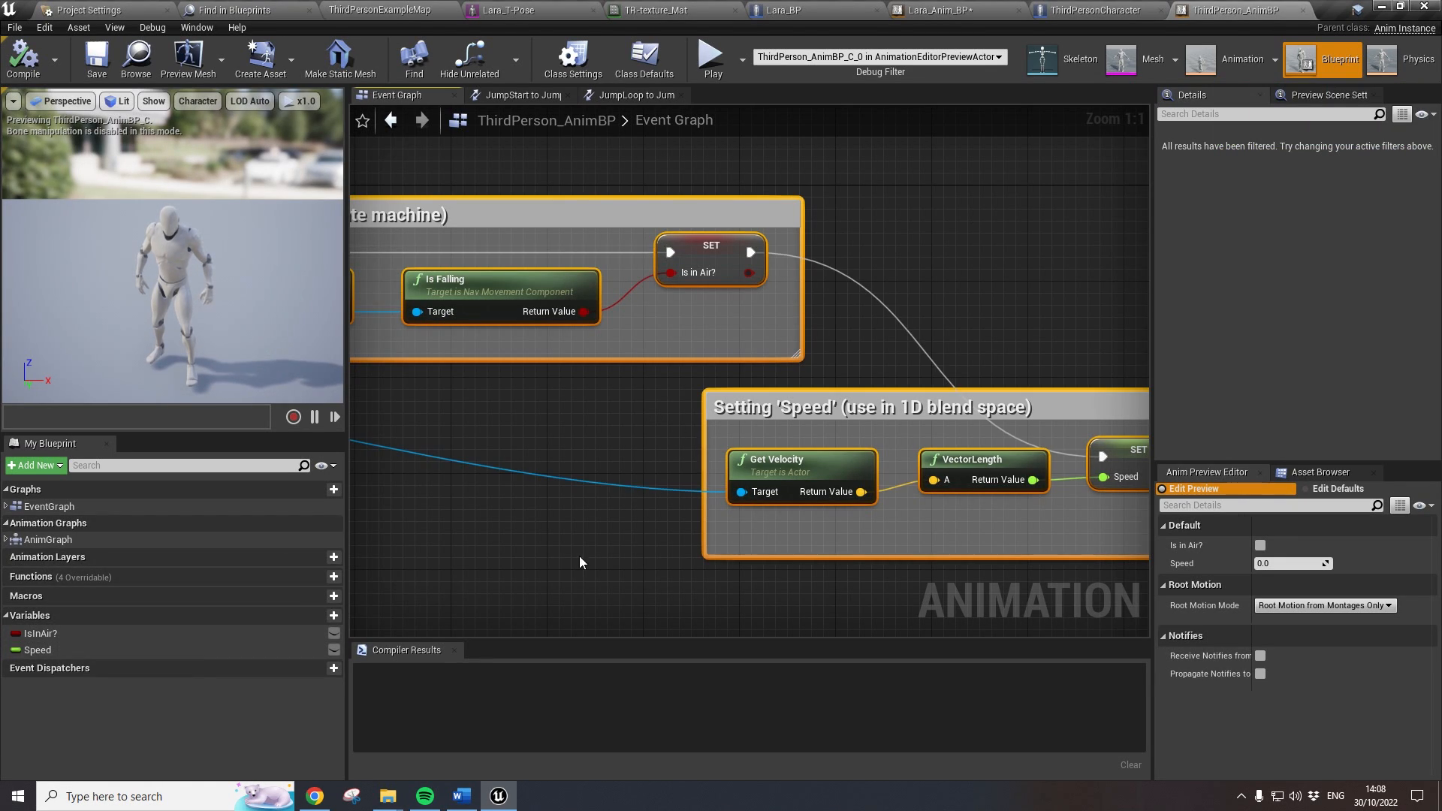
{"action": "left_click", "coordinate": [1103, 11]}
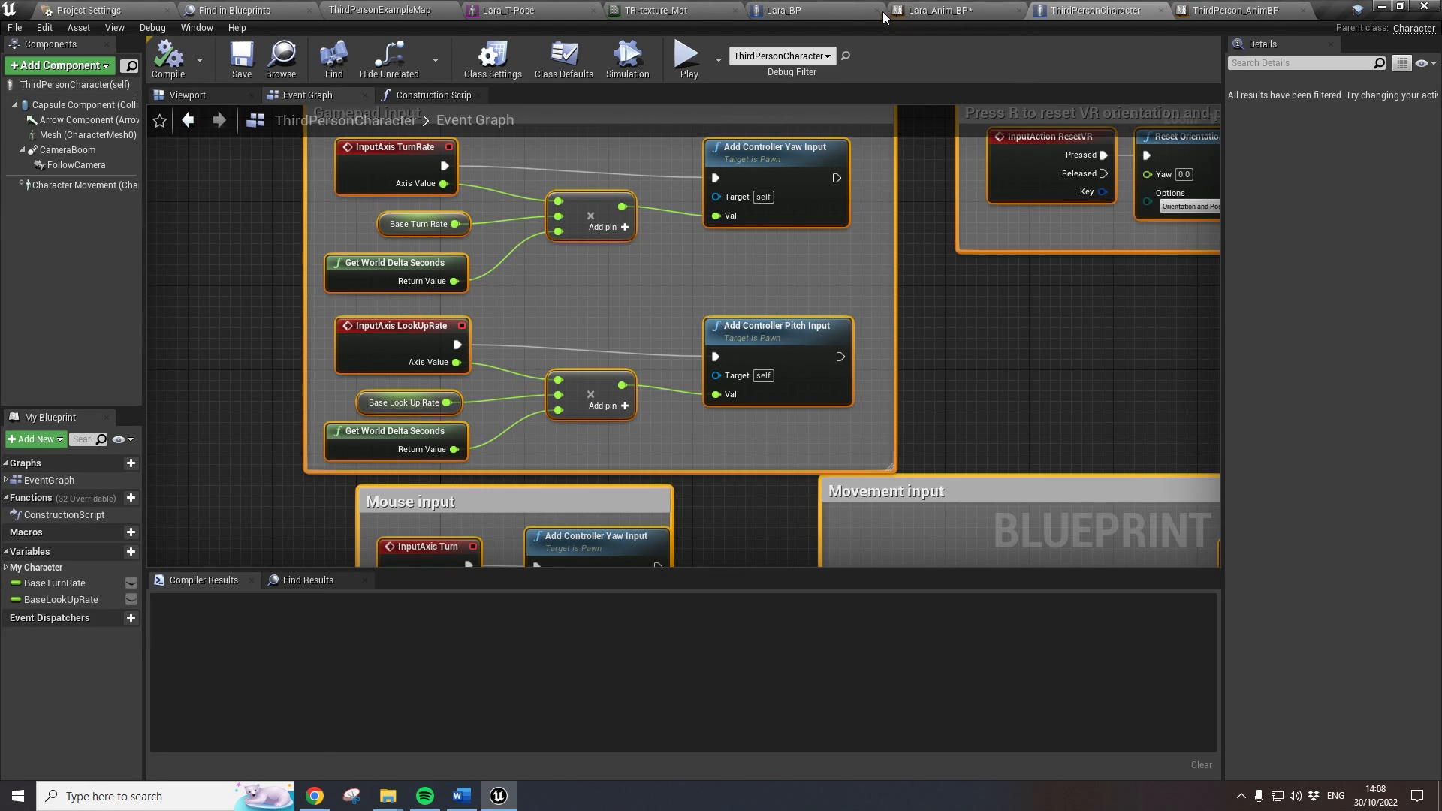
{"action": "left_click", "coordinate": [954, 15]}
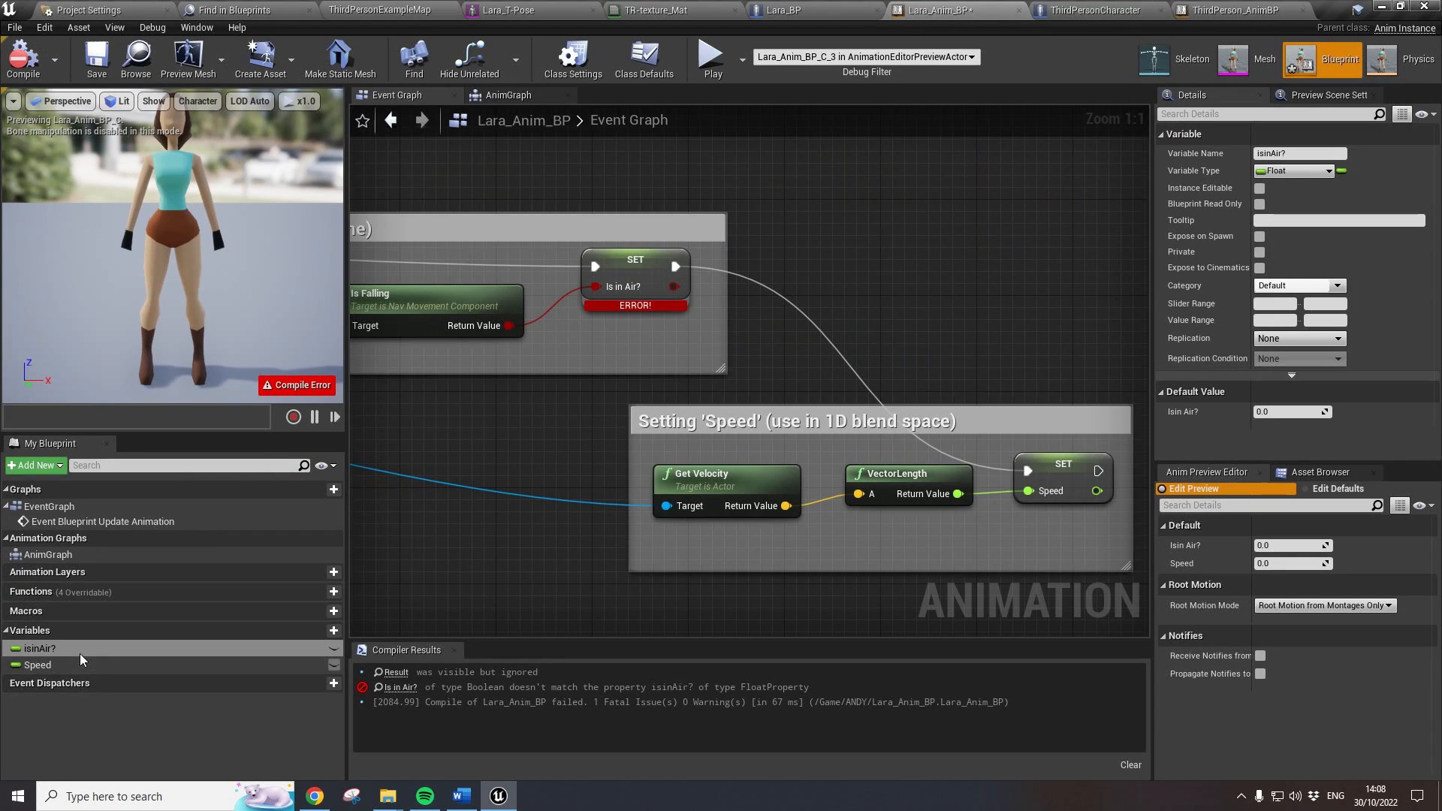
{"action": "left_click", "coordinate": [1327, 172]}
{"action": "left_click", "coordinate": [1169, 210]}
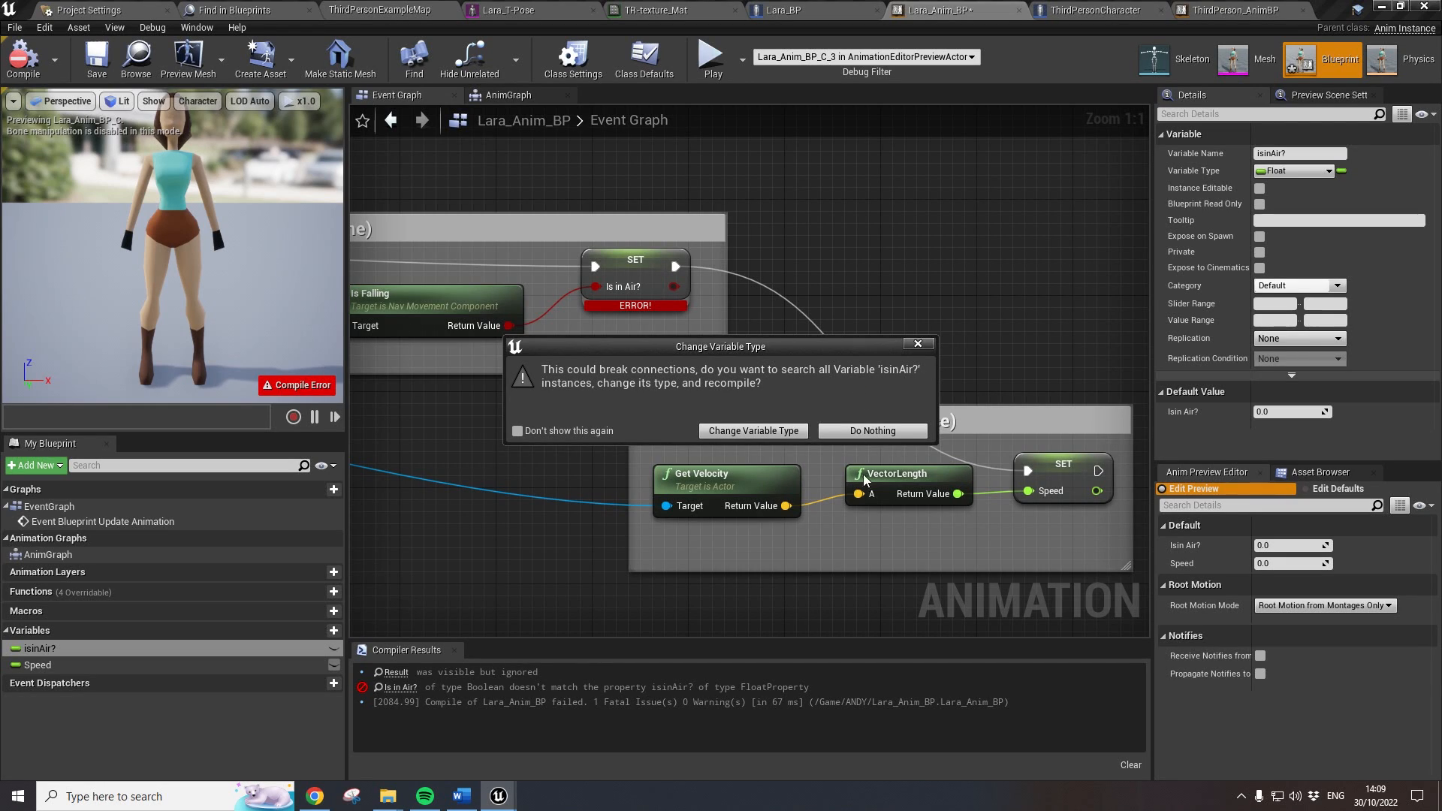
{"action": "left_click", "coordinate": [752, 431]}
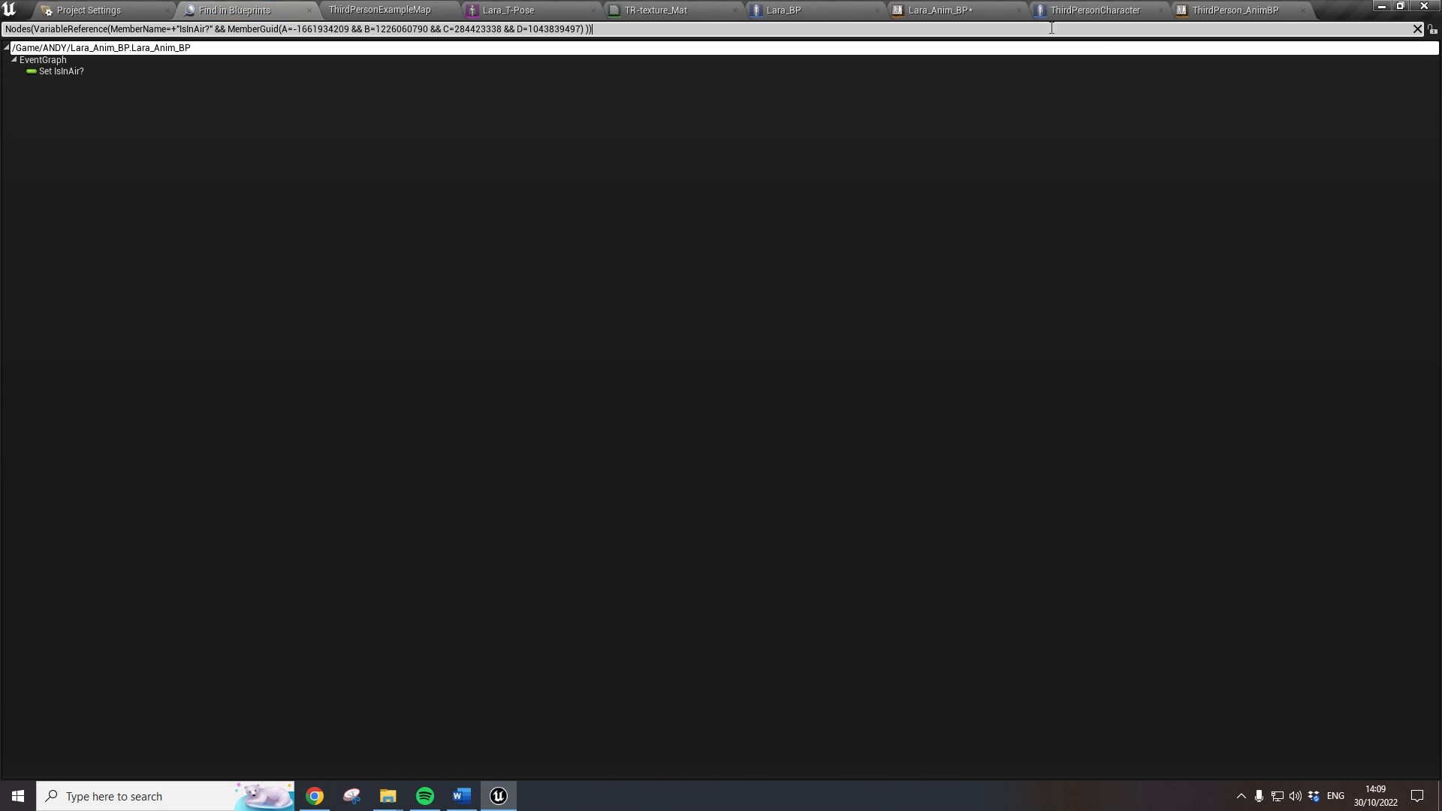
{"action": "left_click", "coordinate": [976, 11]}
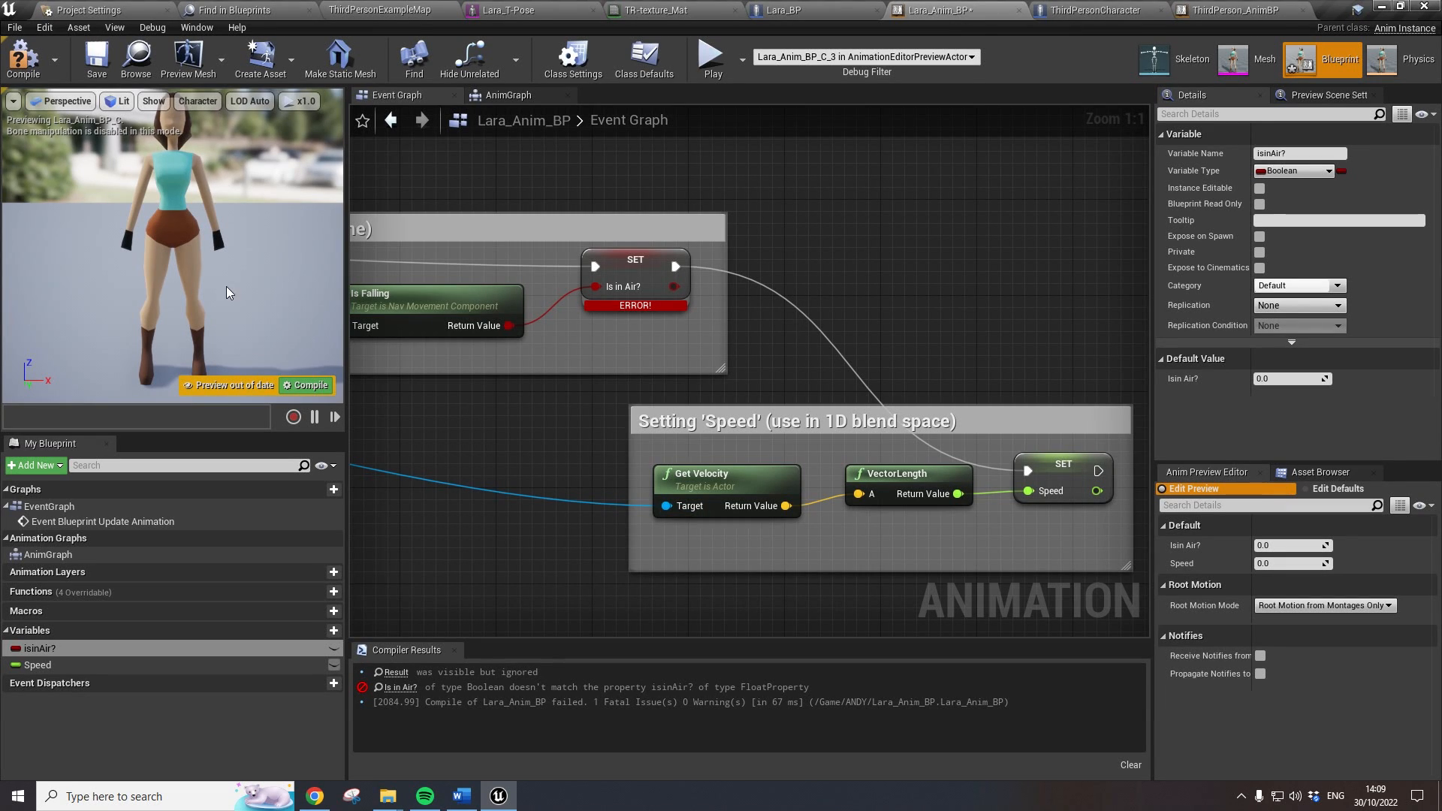
{"action": "left_click", "coordinate": [23, 60]}
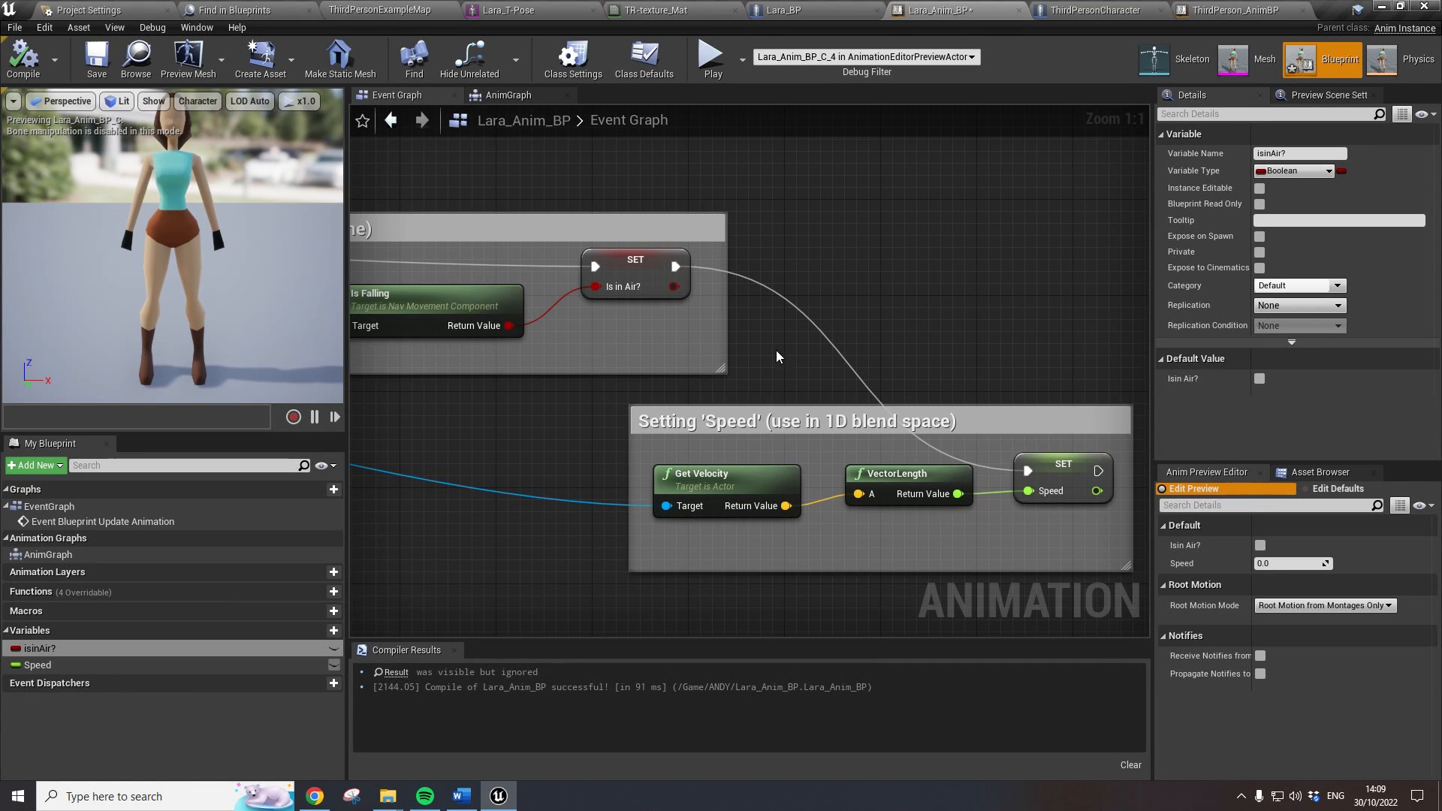
- Examine the full event logic in Lara_Anim_BP's Event Graph, the ThirdPersonExampleMap level and the root Content folder
{"action": "scroll", "coordinate": [969, 313], "scroll_direction": "down", "scroll_amount": 2}
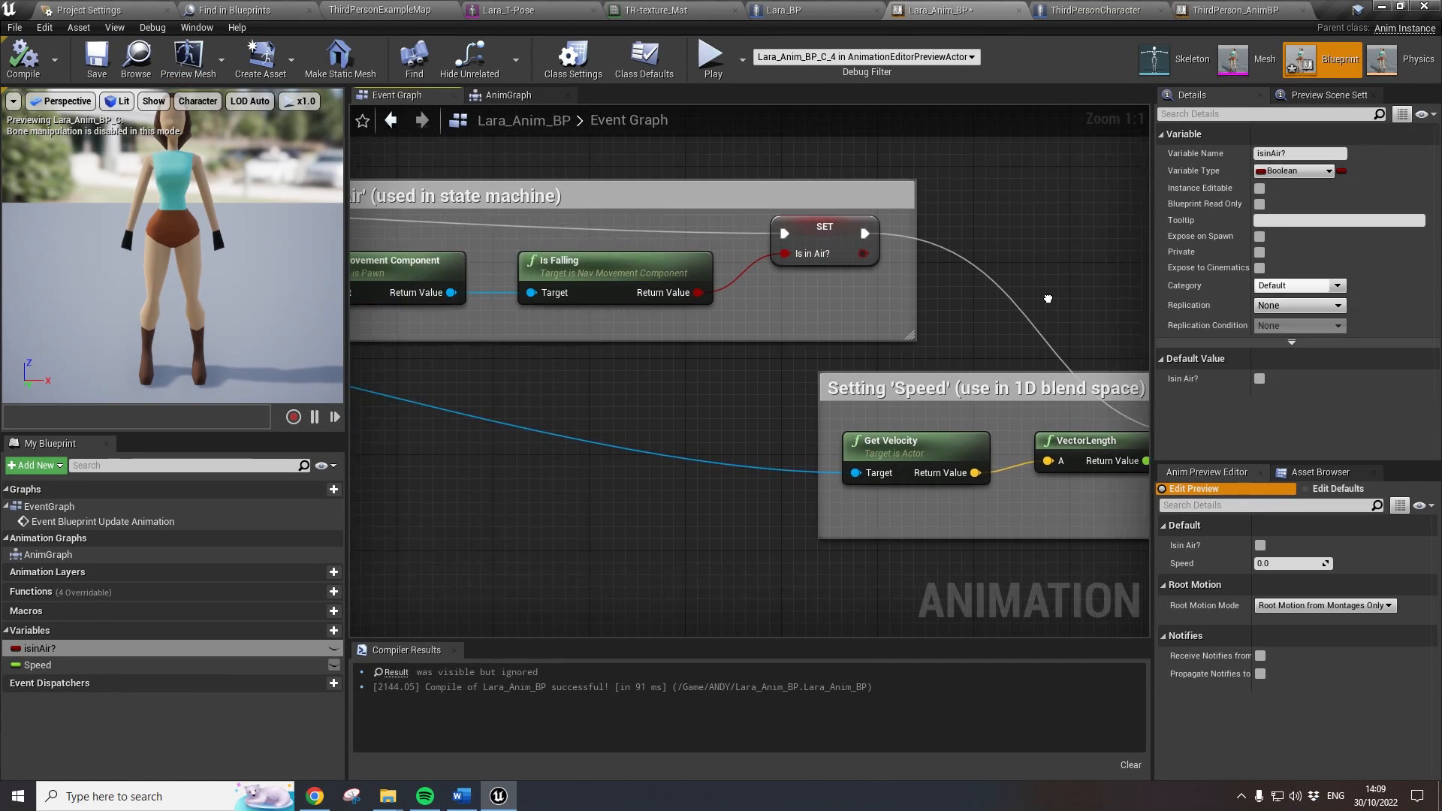
{"action": "right_click_drag", "start_coordinate": [921, 262], "coordinate": [898, 364]}
{"action": "scroll", "coordinate": [875, 381], "scroll_direction": "down", "scroll_amount": 3}
{"action": "right_click_drag", "start_coordinate": [681, 345], "coordinate": [822, 290]}
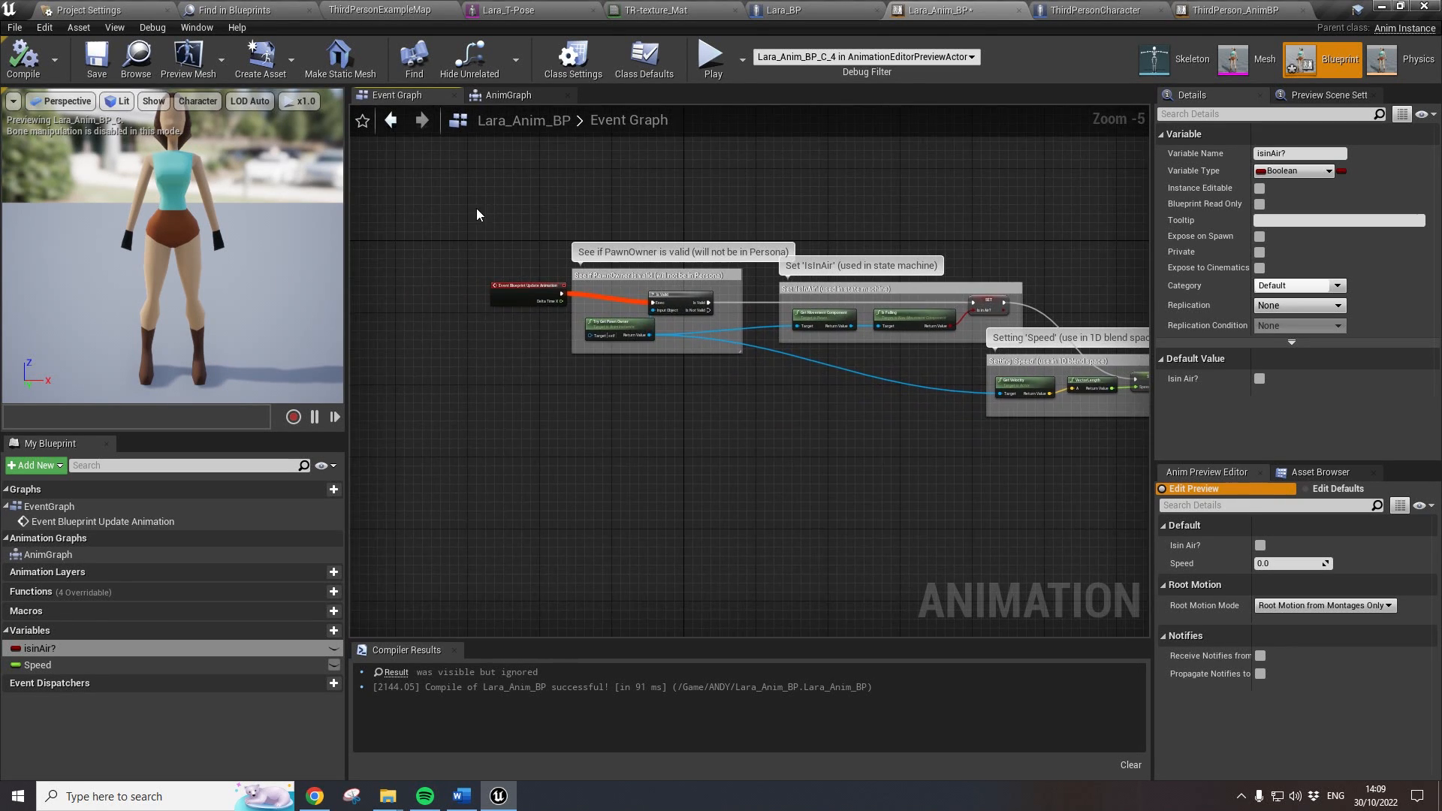
{"action": "scroll", "coordinate": [697, 426], "scroll_direction": "up", "scroll_amount": 2}
{"action": "right_click_drag", "start_coordinate": [614, 362], "coordinate": [597, 495]}
{"action": "left_click", "coordinate": [369, 21]}
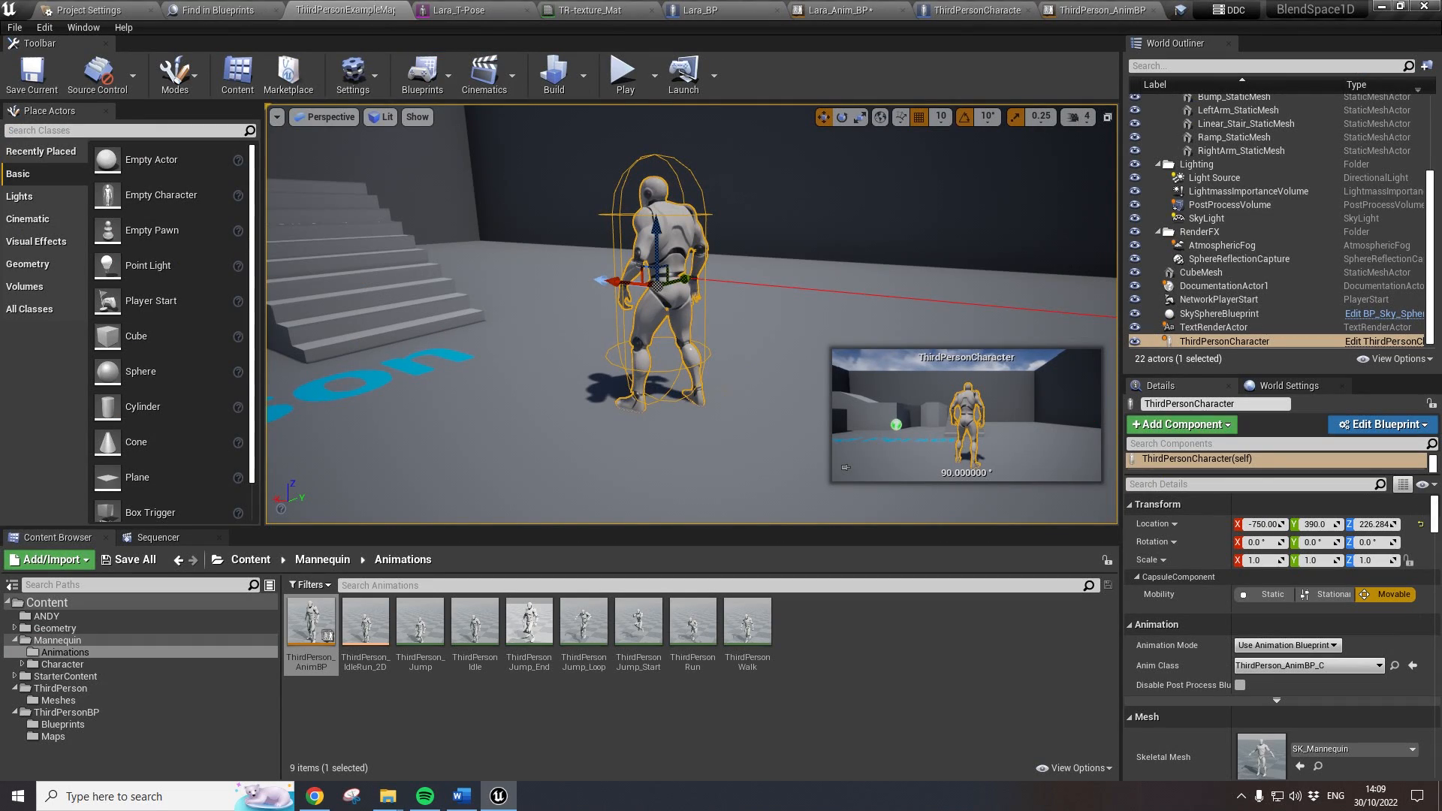
{"action": "scroll", "coordinate": [691, 369], "scroll_direction": "down", "scroll_amount": 2}
{"action": "scroll", "coordinate": [709, 377], "scroll_direction": "up", "scroll_amount": 5}
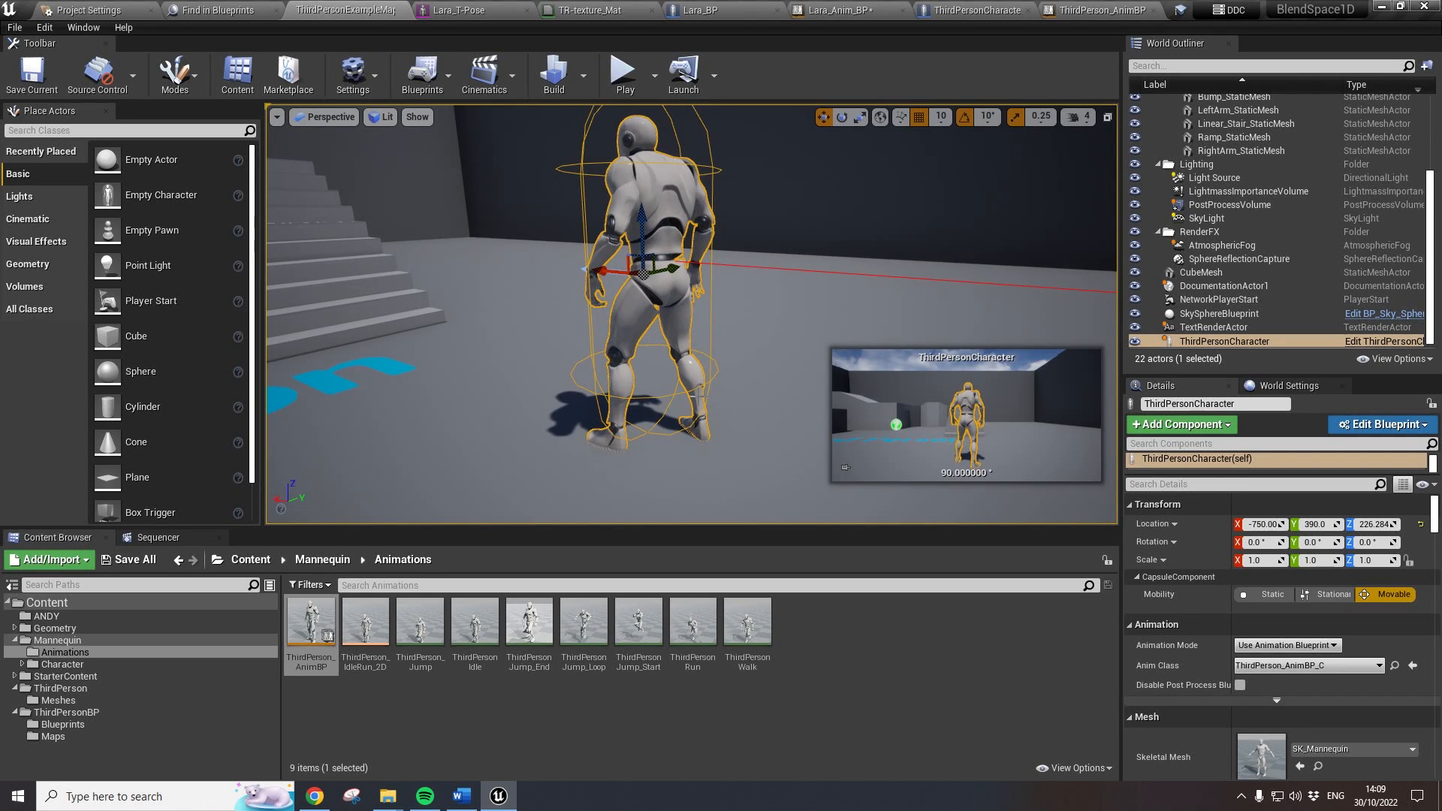
{"action": "left_click", "coordinate": [316, 561]}
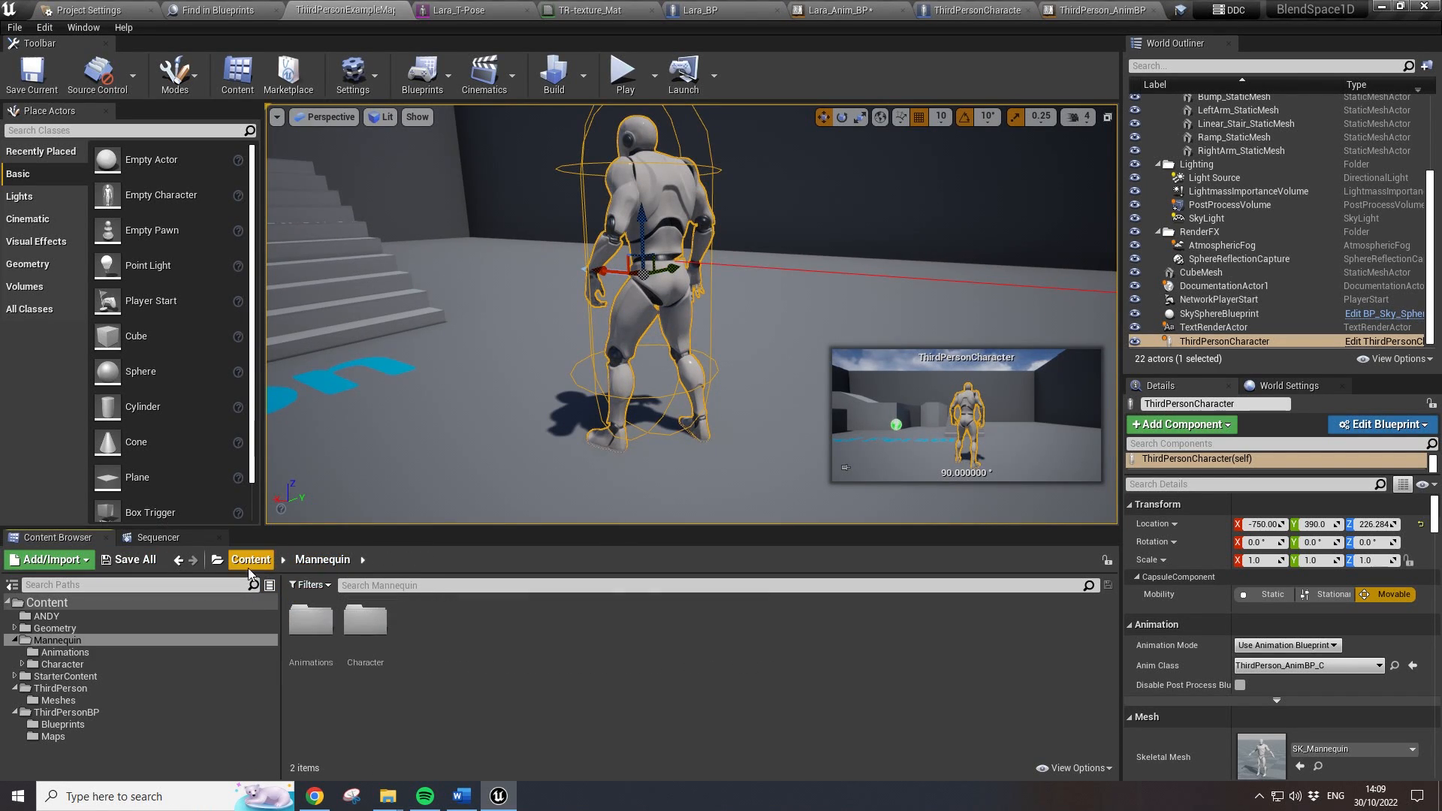
{"action": "left_click", "coordinate": [248, 564]}
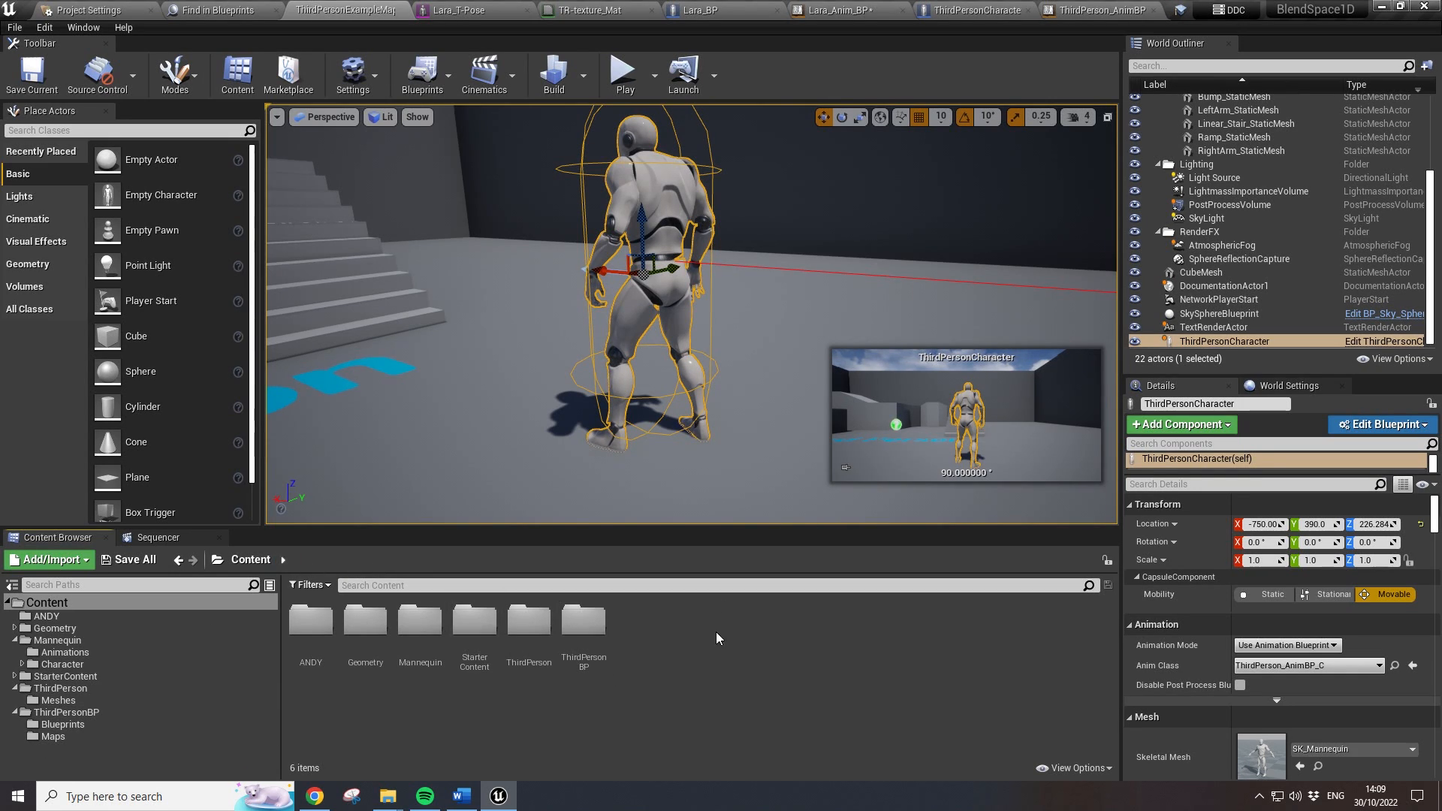
{"action": "left_click", "coordinate": [829, 12]}
{"action": "mouse_move", "coordinate": [903, 495]}
{"action": "right_mouse_down"}
{"action": "mouse_move", "coordinate": [790, 479]}
{"action": "mouse_move", "coordinate": [778, 496]}
{"action": "mouse_move", "coordinate": [611, 449]}
{"action": "right_mouse_up"}
{"action": "right_click_drag", "start_coordinate": [1012, 378], "coordinate": [838, 379]}
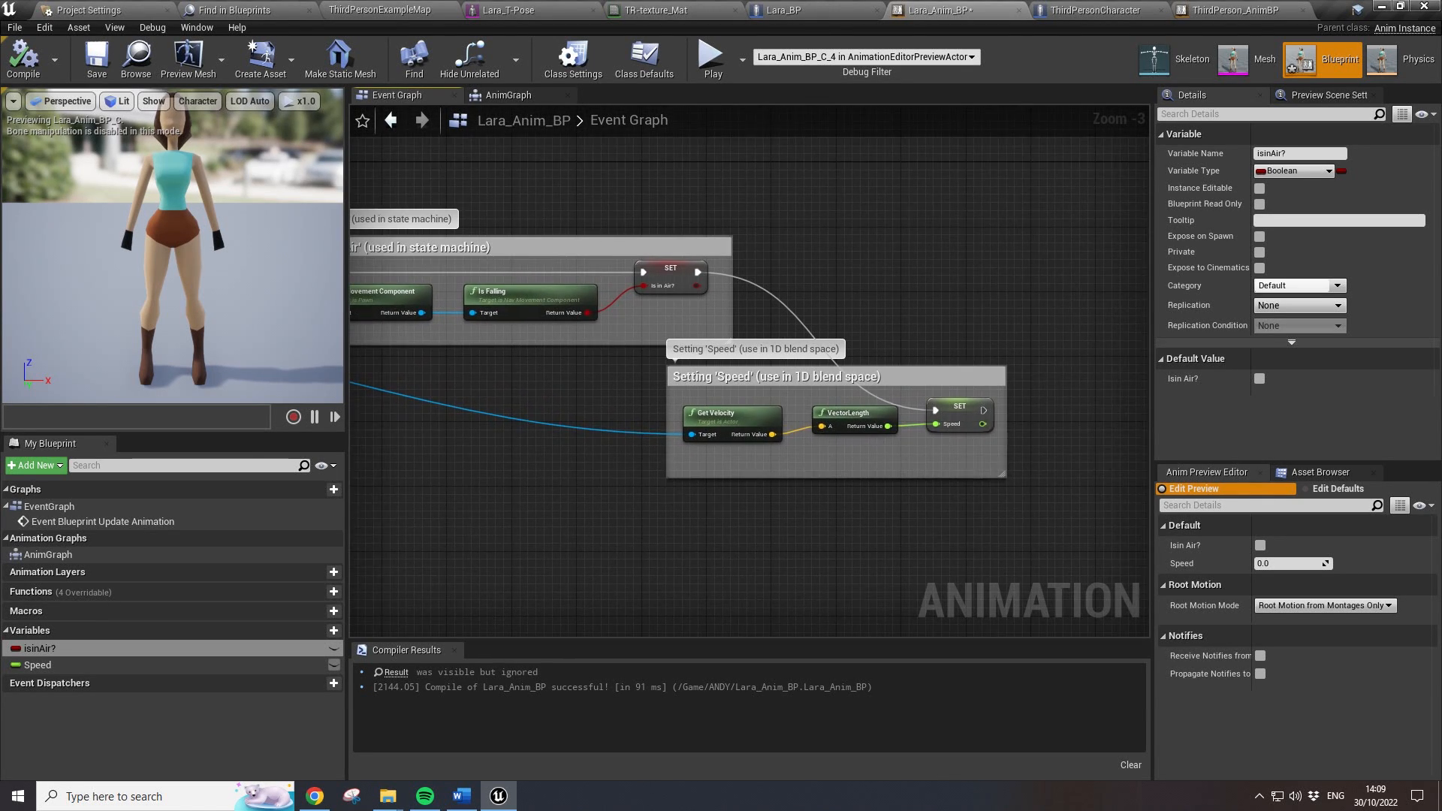
{"action": "right_click_drag", "start_coordinate": [672, 501], "coordinate": [806, 538]}
{"action": "right_click_drag", "start_coordinate": [528, 285], "coordinate": [704, 319]}
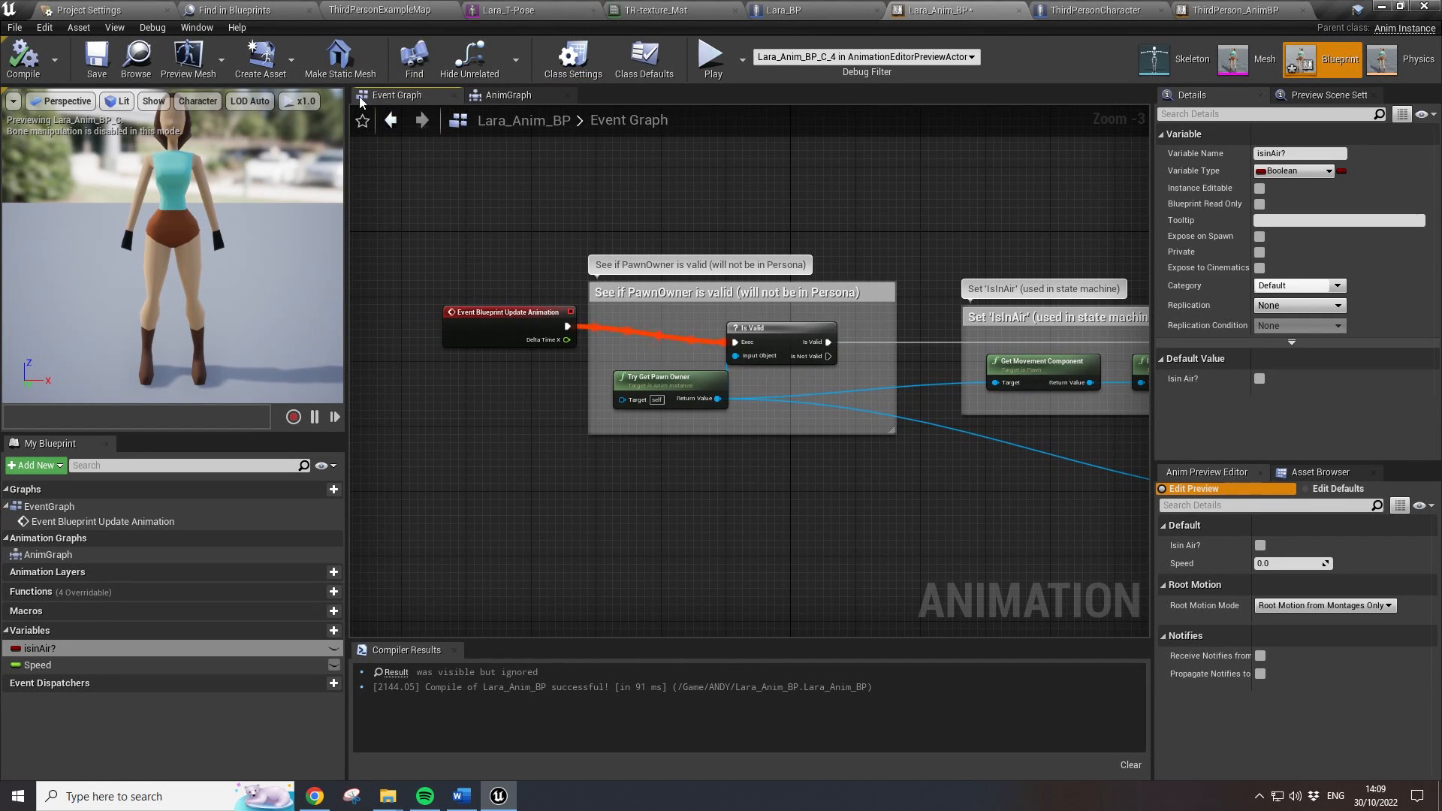
- Show the ANDY folder's assets in the ThirdPersonExampleMap editor and save all unsaved work
{"action": "left_click", "coordinate": [375, 10]}
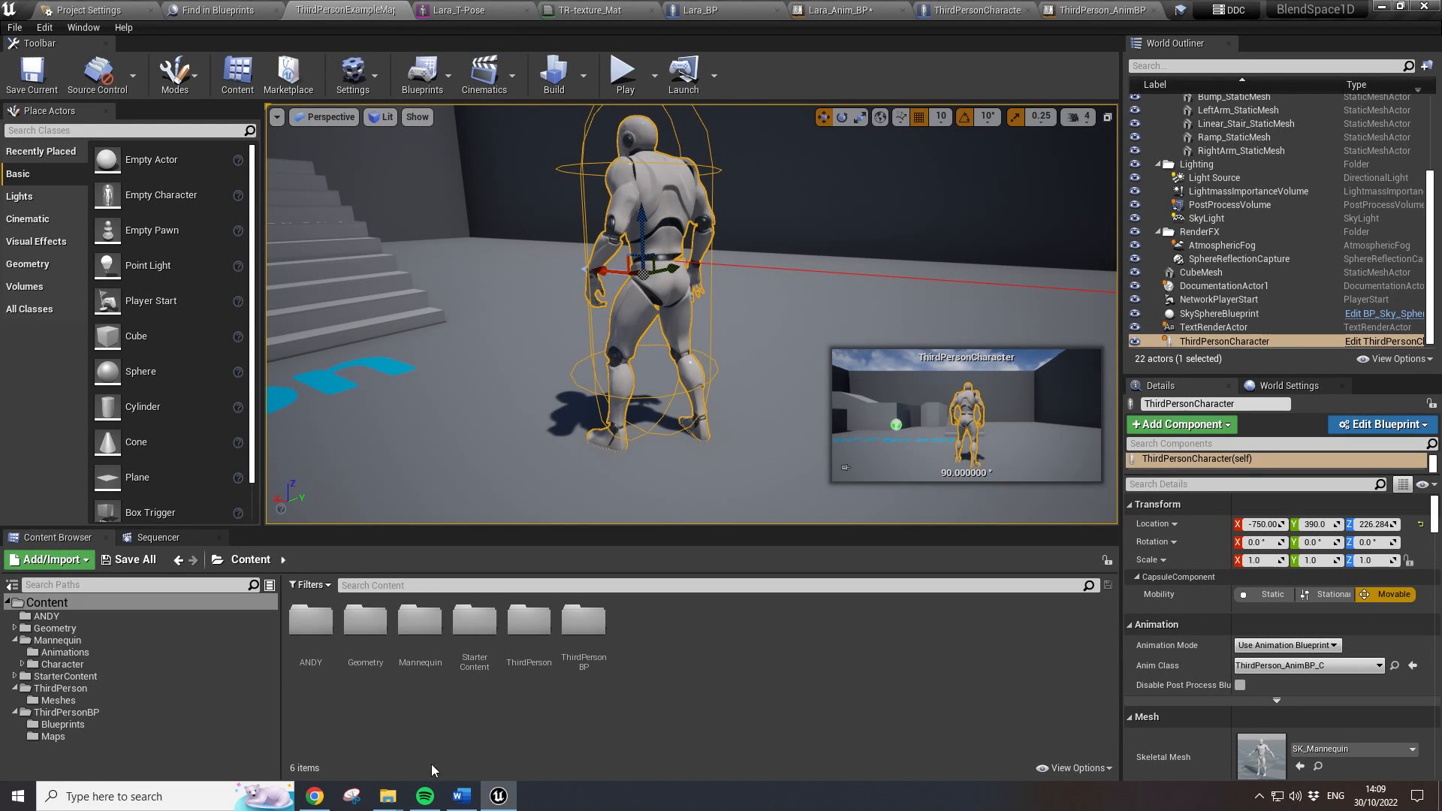
{"action": "left_click", "coordinate": [47, 616]}
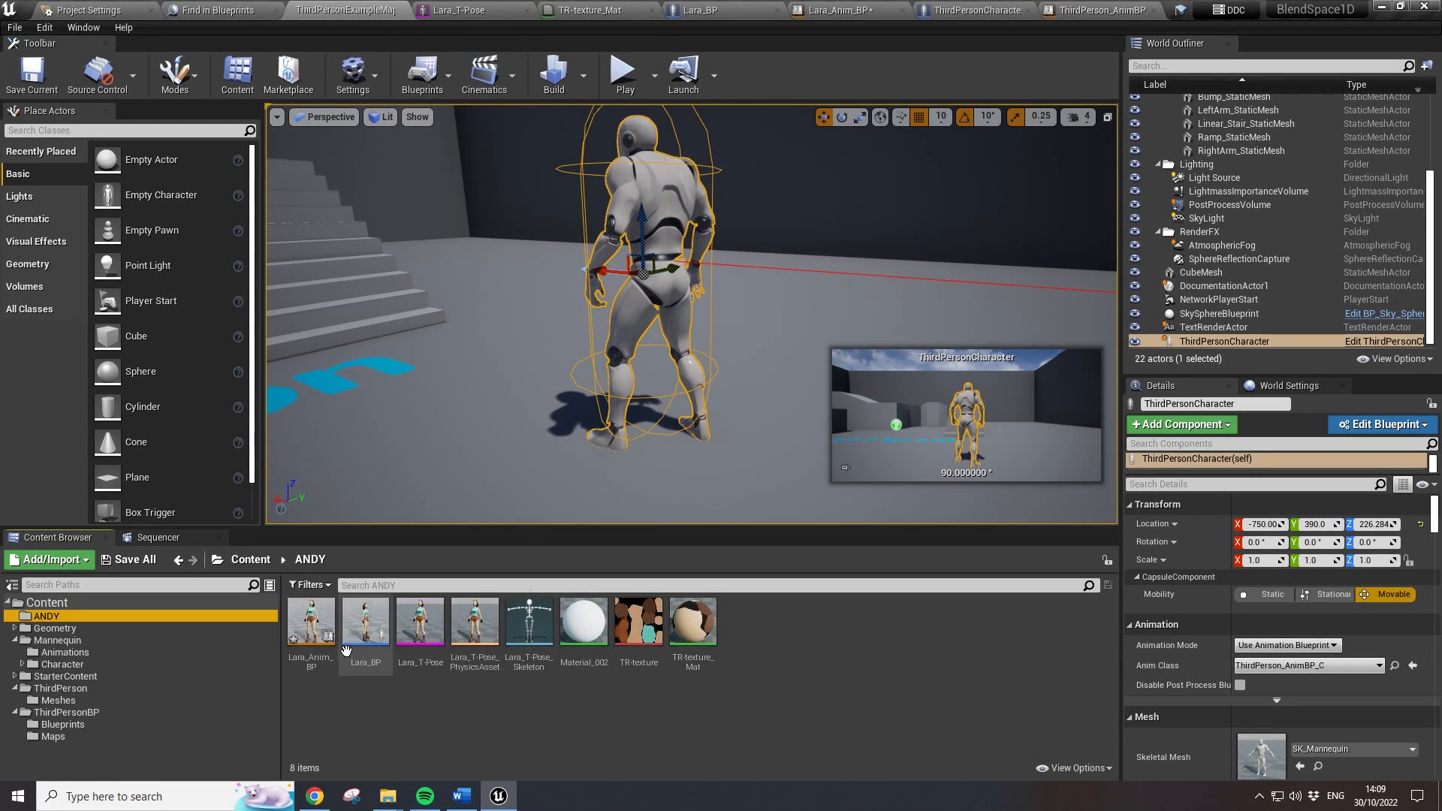
{"action": "left_click", "coordinate": [15, 27]}
{"action": "left_click", "coordinate": [62, 154]}
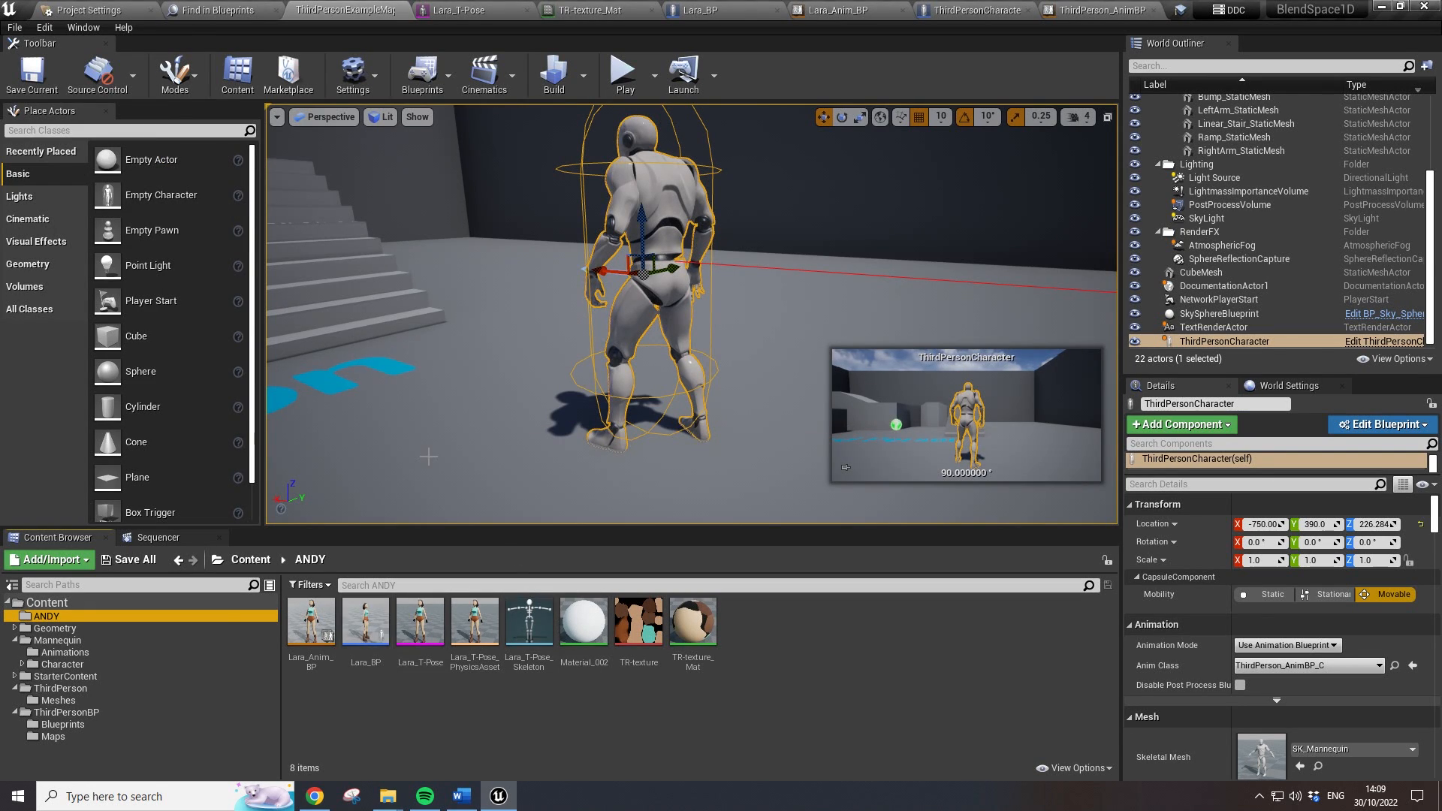
- Test-play the level briefly and place a Lara_BP beside the ThirdPersonCharacter at about X -660, Y 190
{"action": "left_click", "coordinate": [623, 71]}
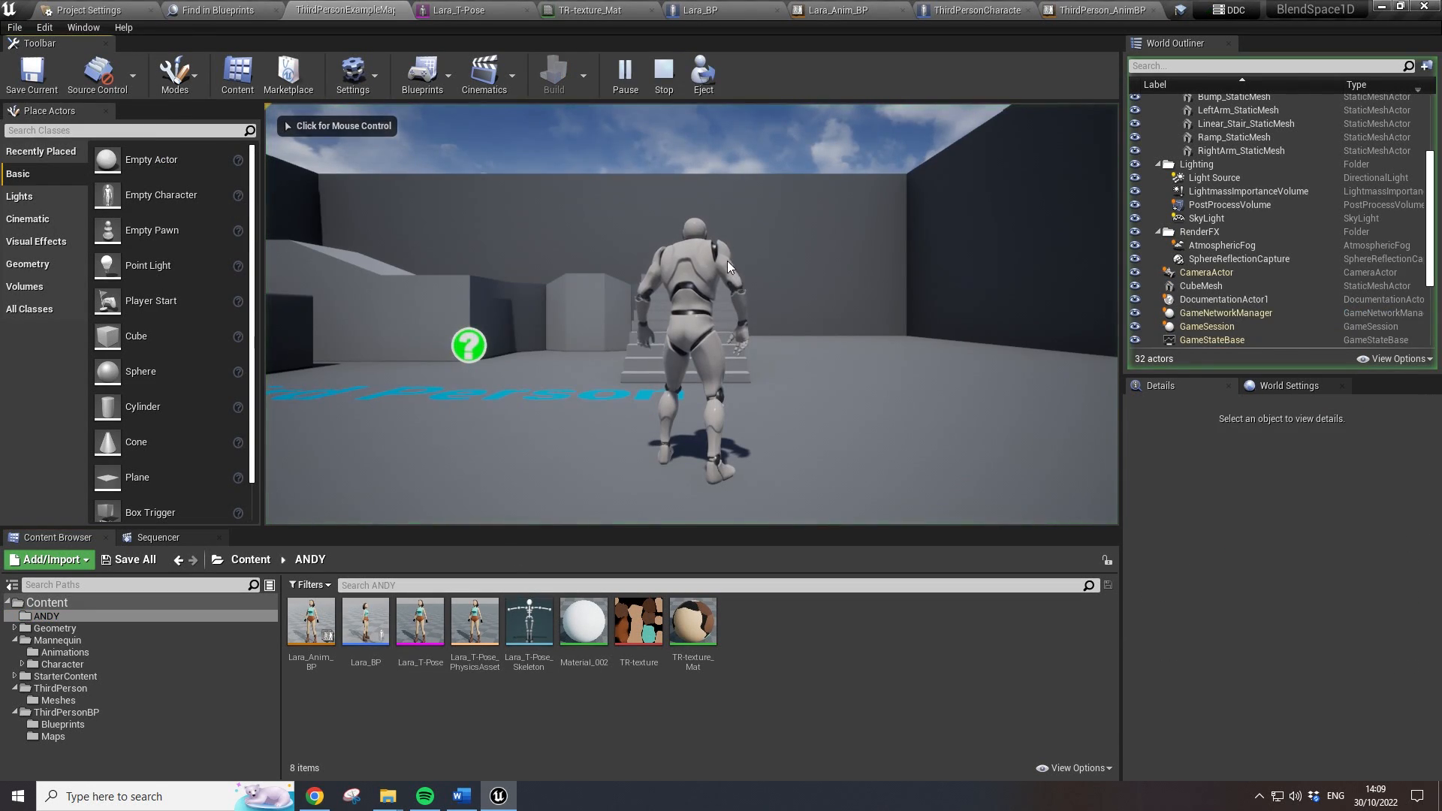
{"action": "key", "text": "Escape"}
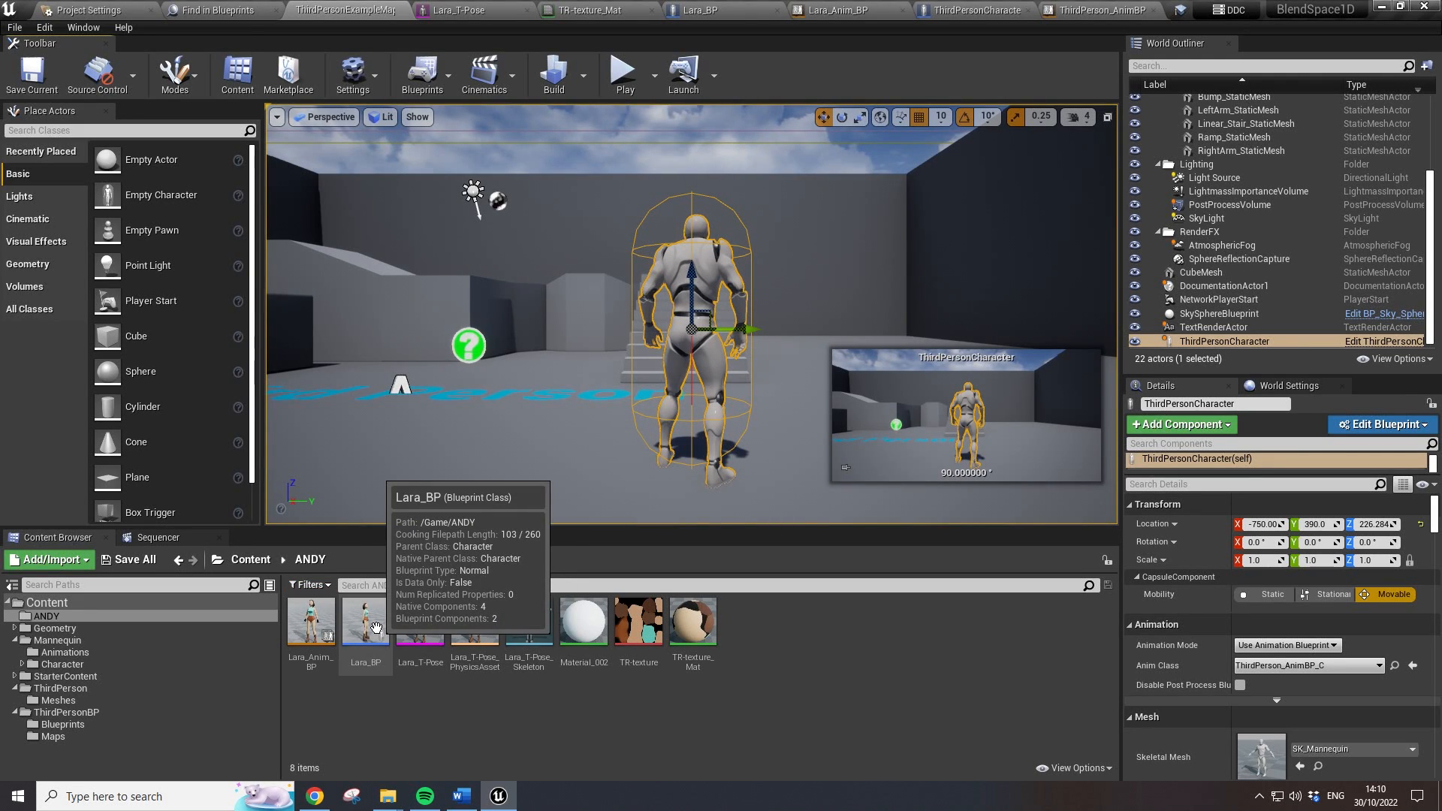
{"action": "left_click_drag", "start_coordinate": [376, 628], "coordinate": [469, 421]}
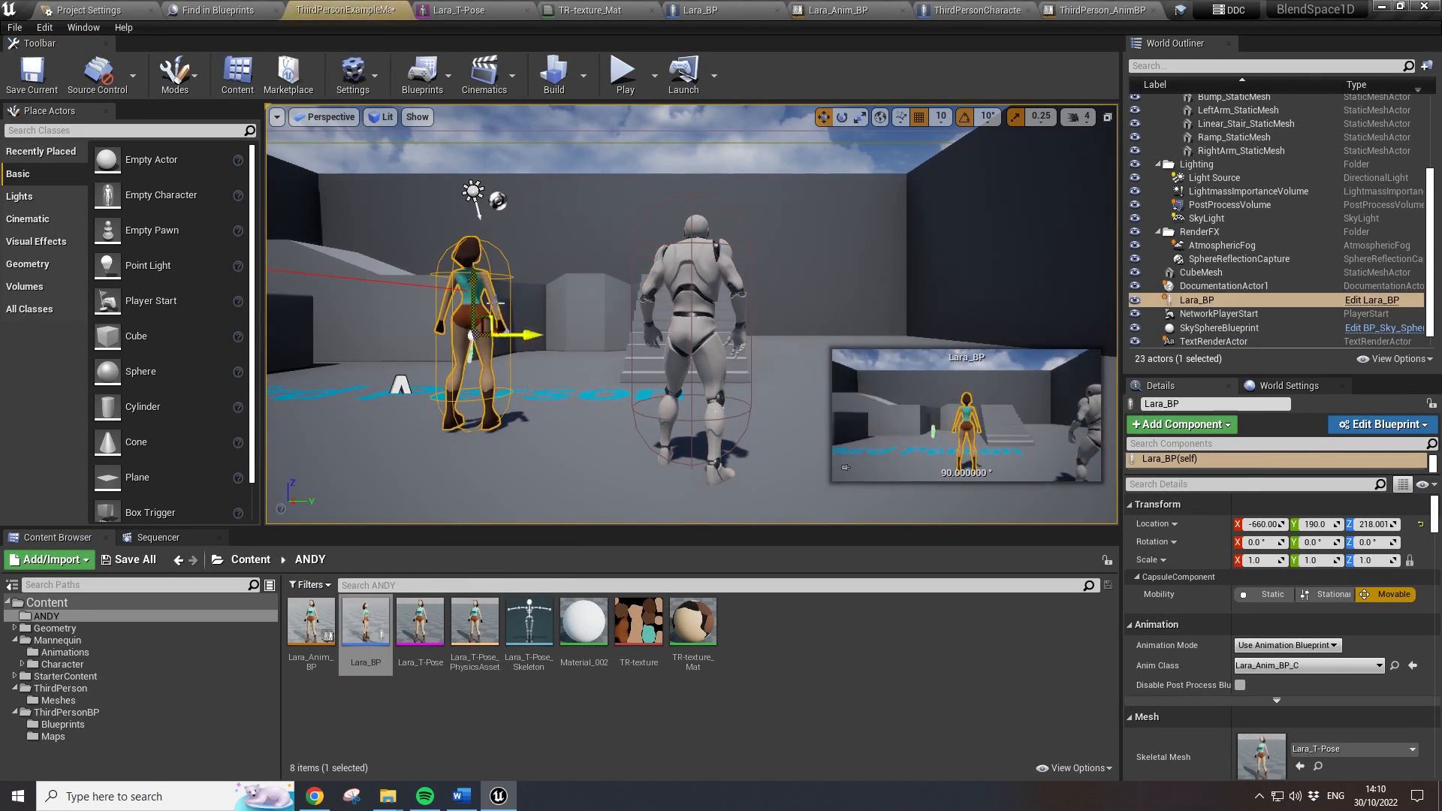
- Play-test the level, walking the ThirdPersonCharacter near the placed Lara_BP, and end the play session
{"action": "left_click", "coordinate": [623, 73]}
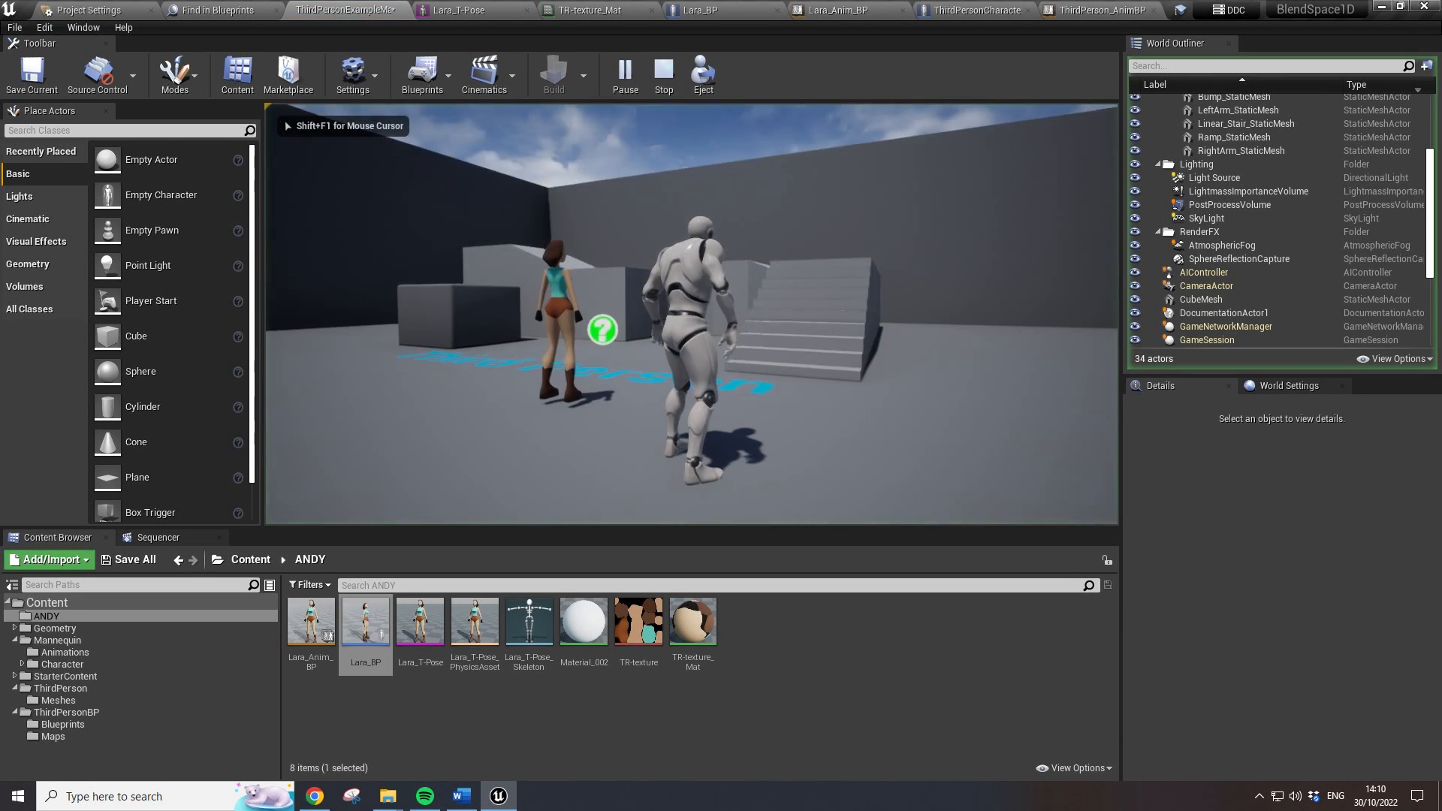
{"action": "key", "text": "w"}
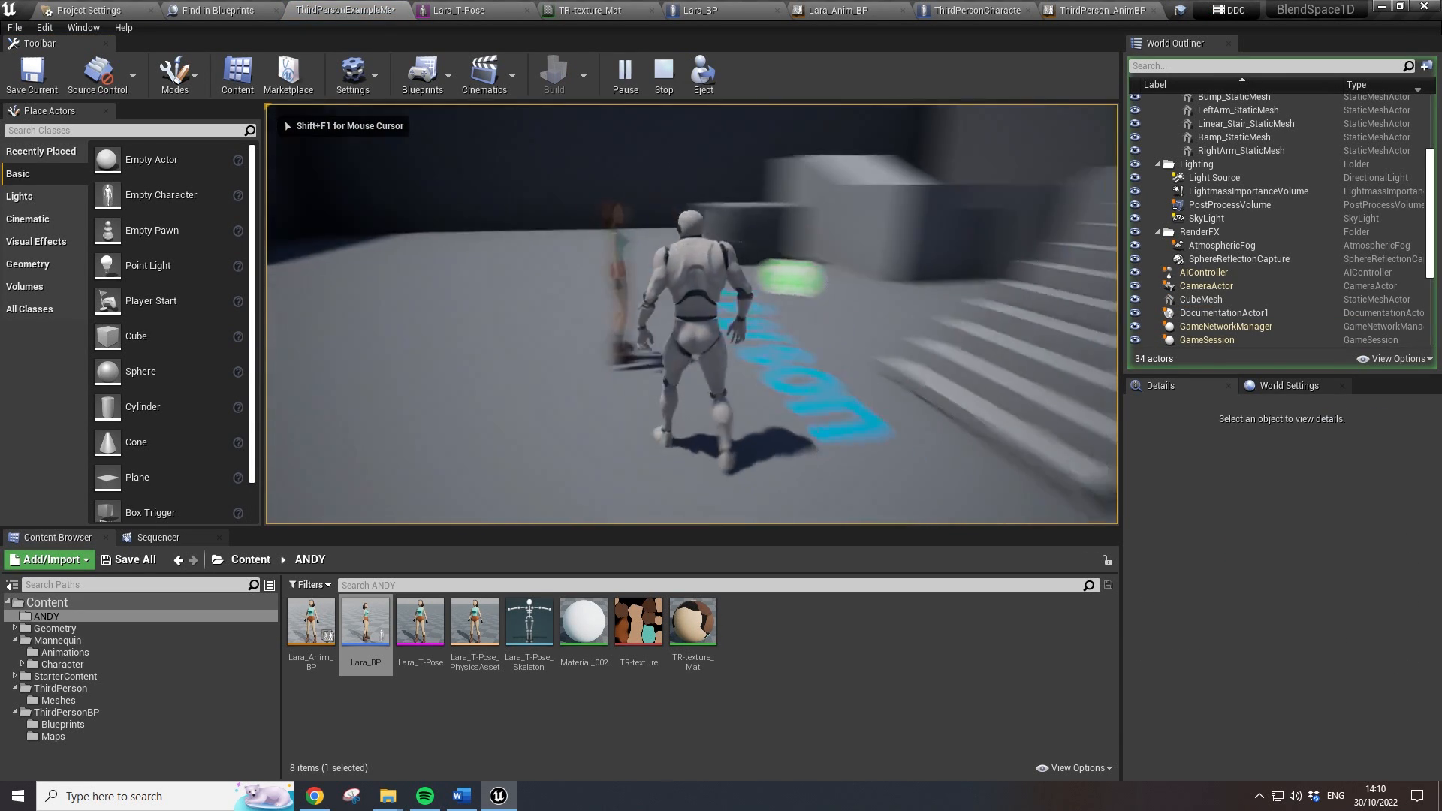
{"action": "key", "text": "Escape"}
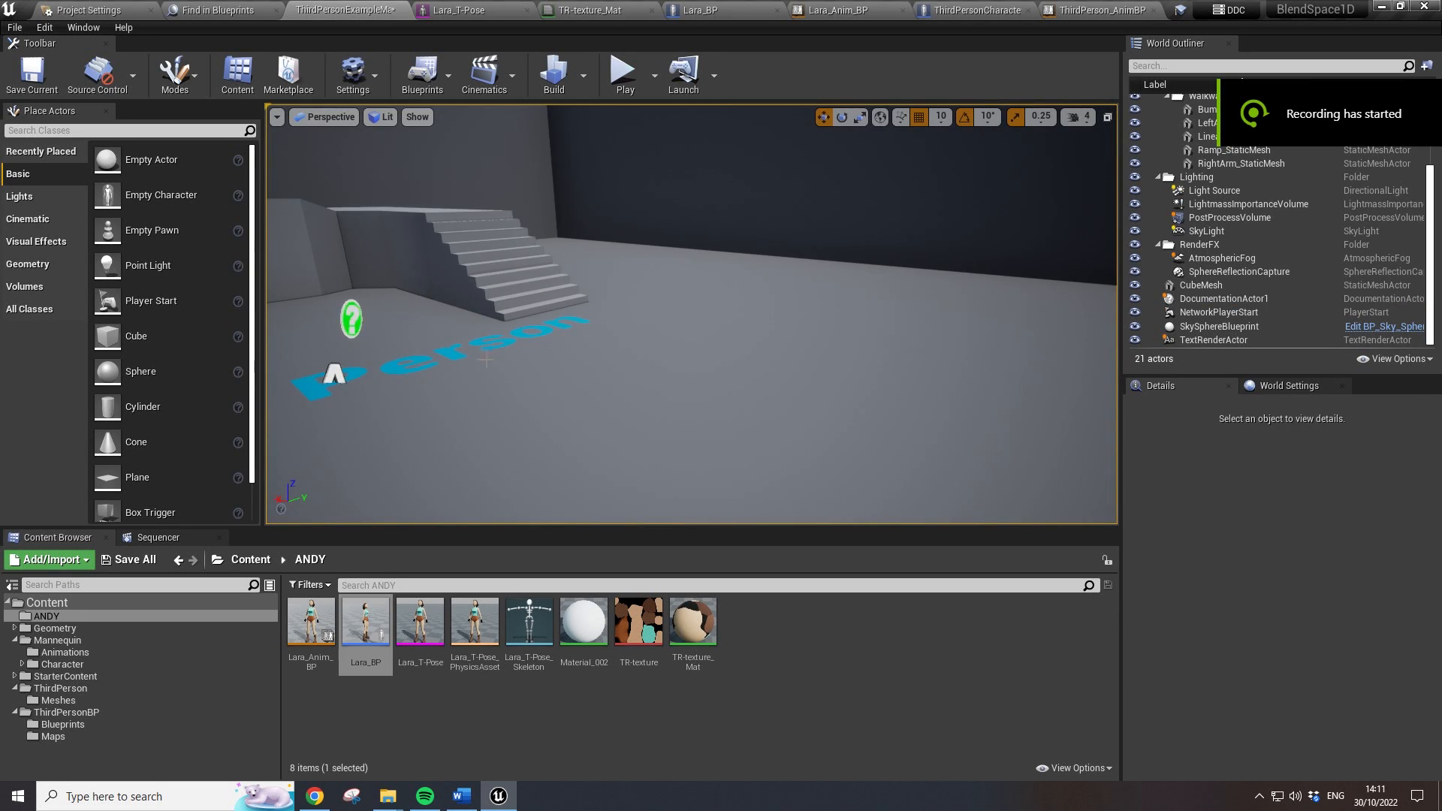
- Inspect the NetworkPlayerStart in the ThirdPersonExampleMap level and start a play test with the Lara character
{"action": "right_click_drag", "start_coordinate": [566, 390], "coordinate": [379, 436]}
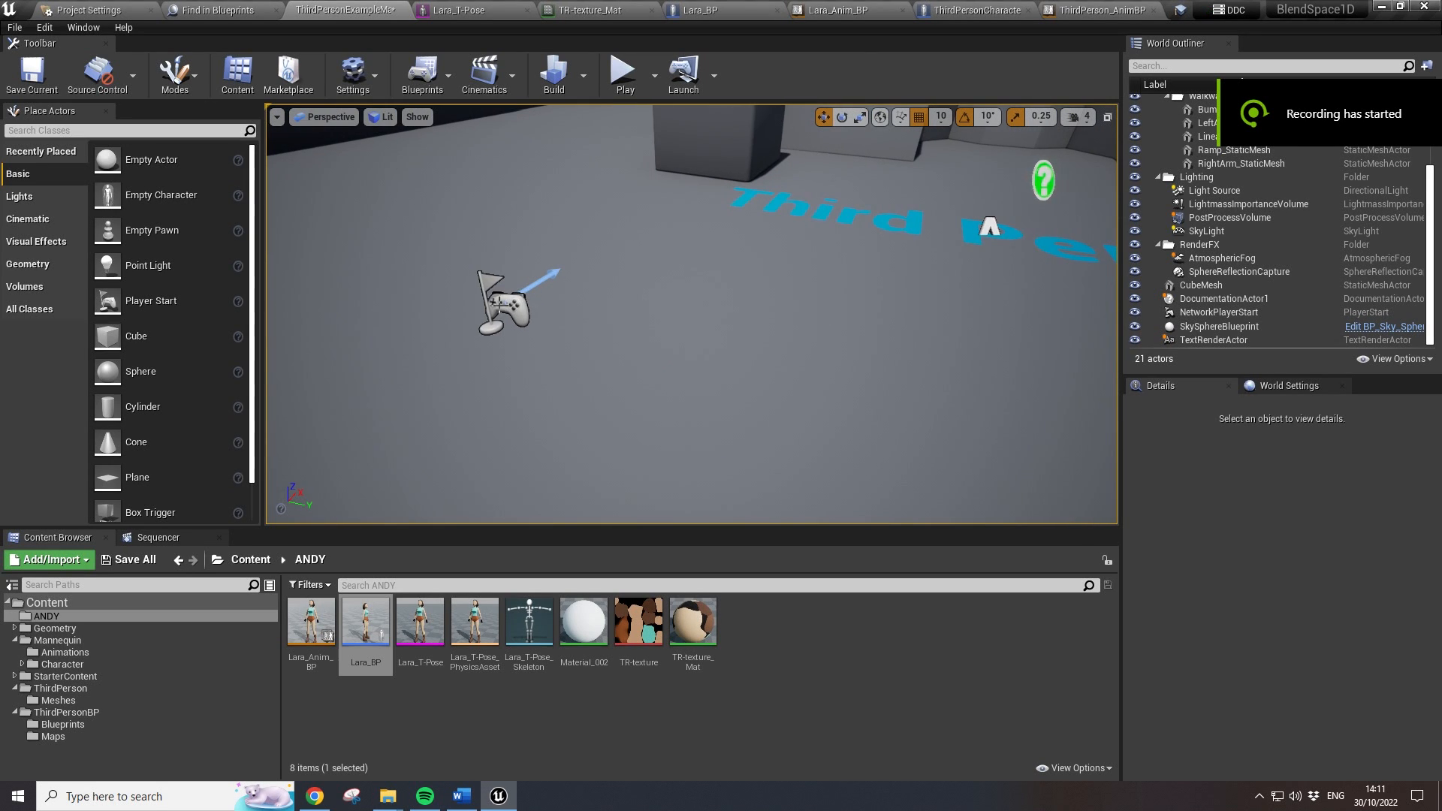
{"action": "right_click_drag", "start_coordinate": [551, 310], "coordinate": [557, 310]}
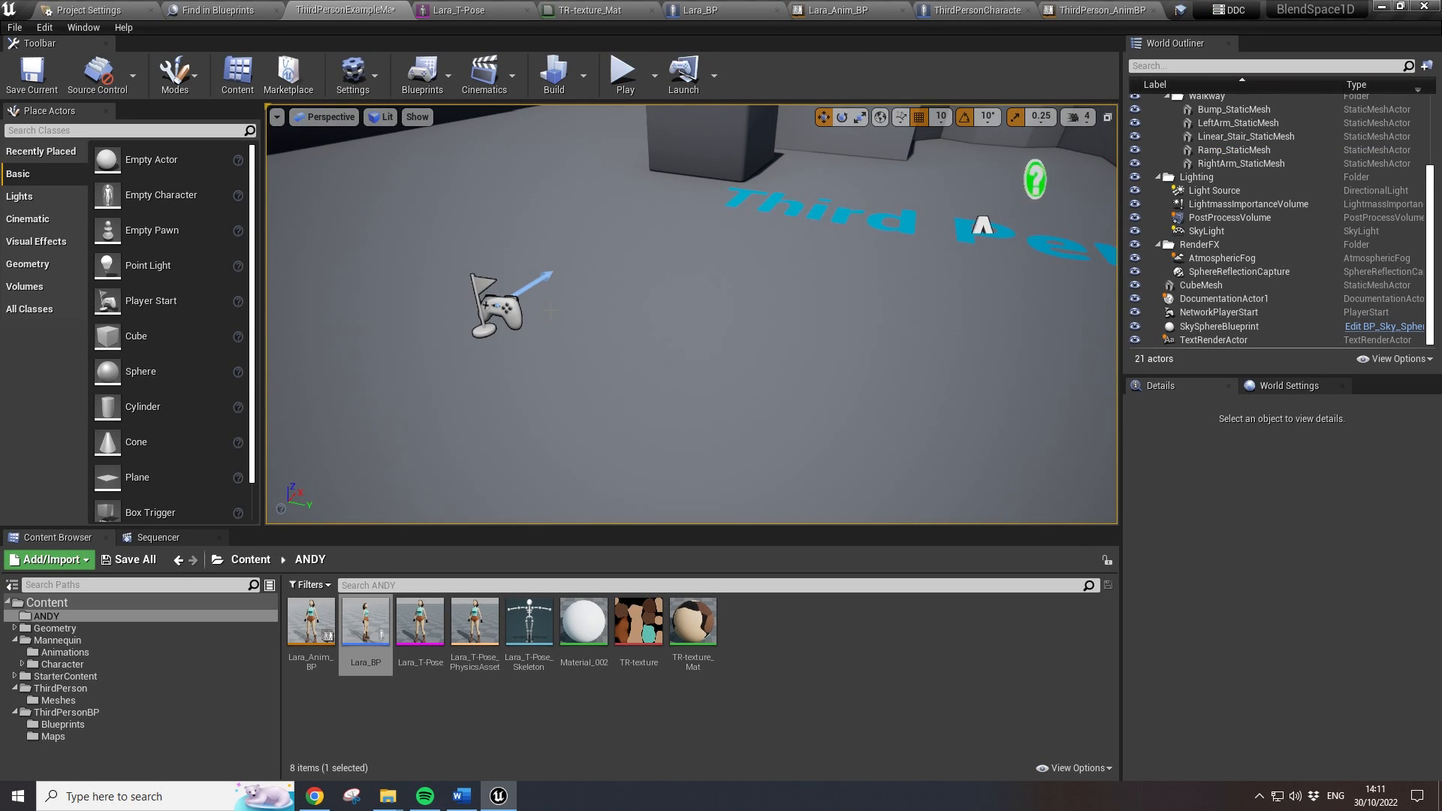
{"action": "left_click", "coordinate": [505, 304]}
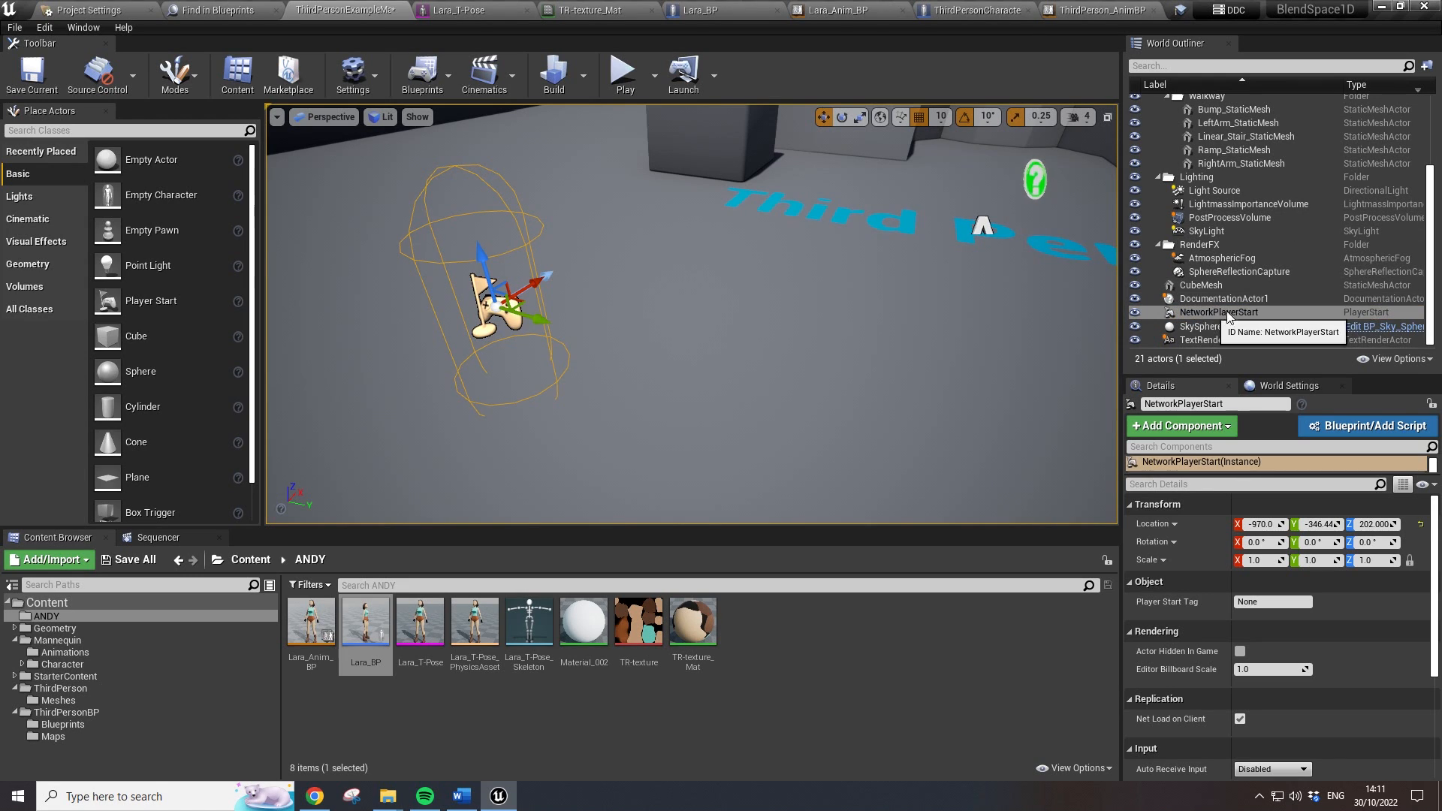
{"action": "right_click_drag", "start_coordinate": [505, 304], "coordinate": [488, 312]}
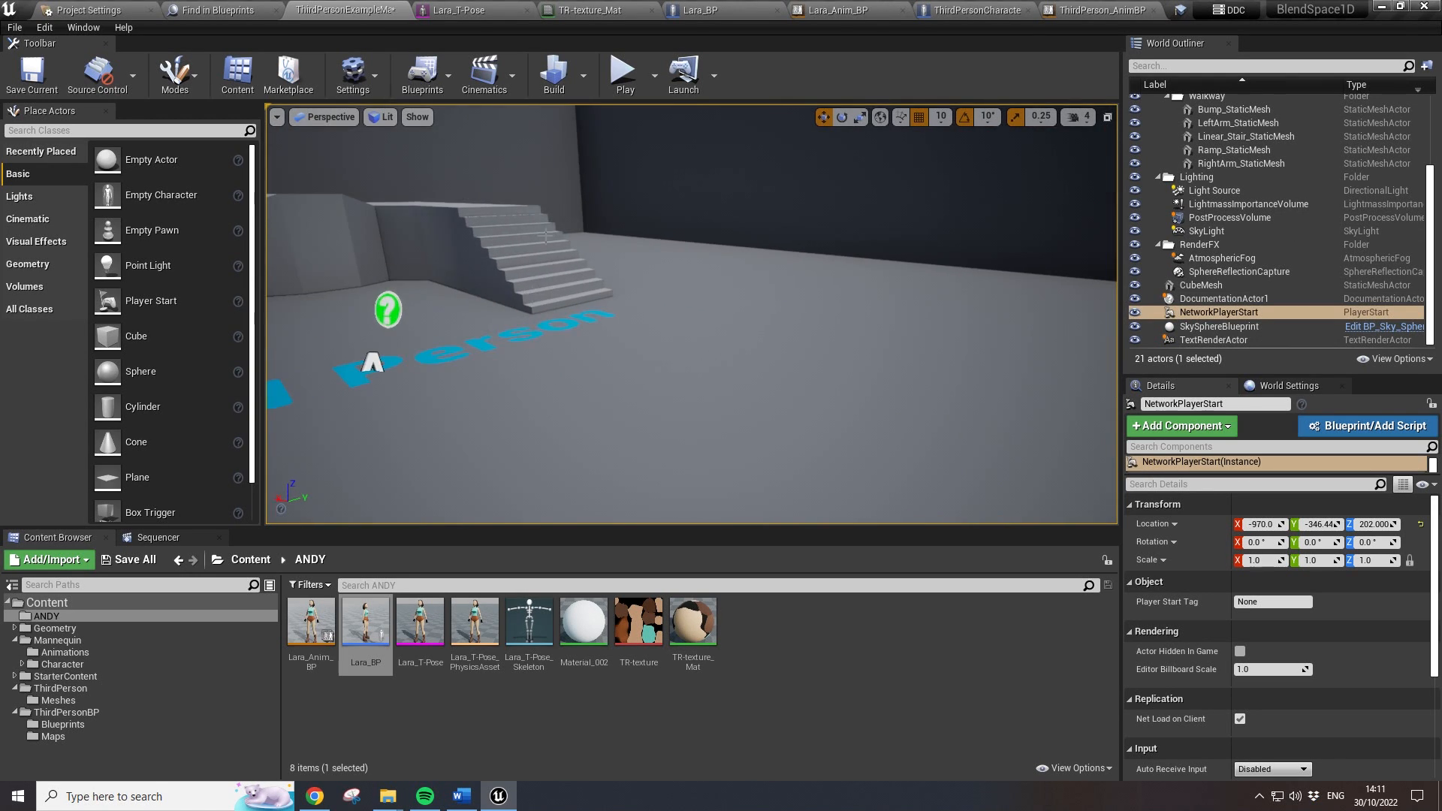
{"action": "left_click", "coordinate": [622, 71]}
{"action": "left_click", "coordinate": [576, 186]}
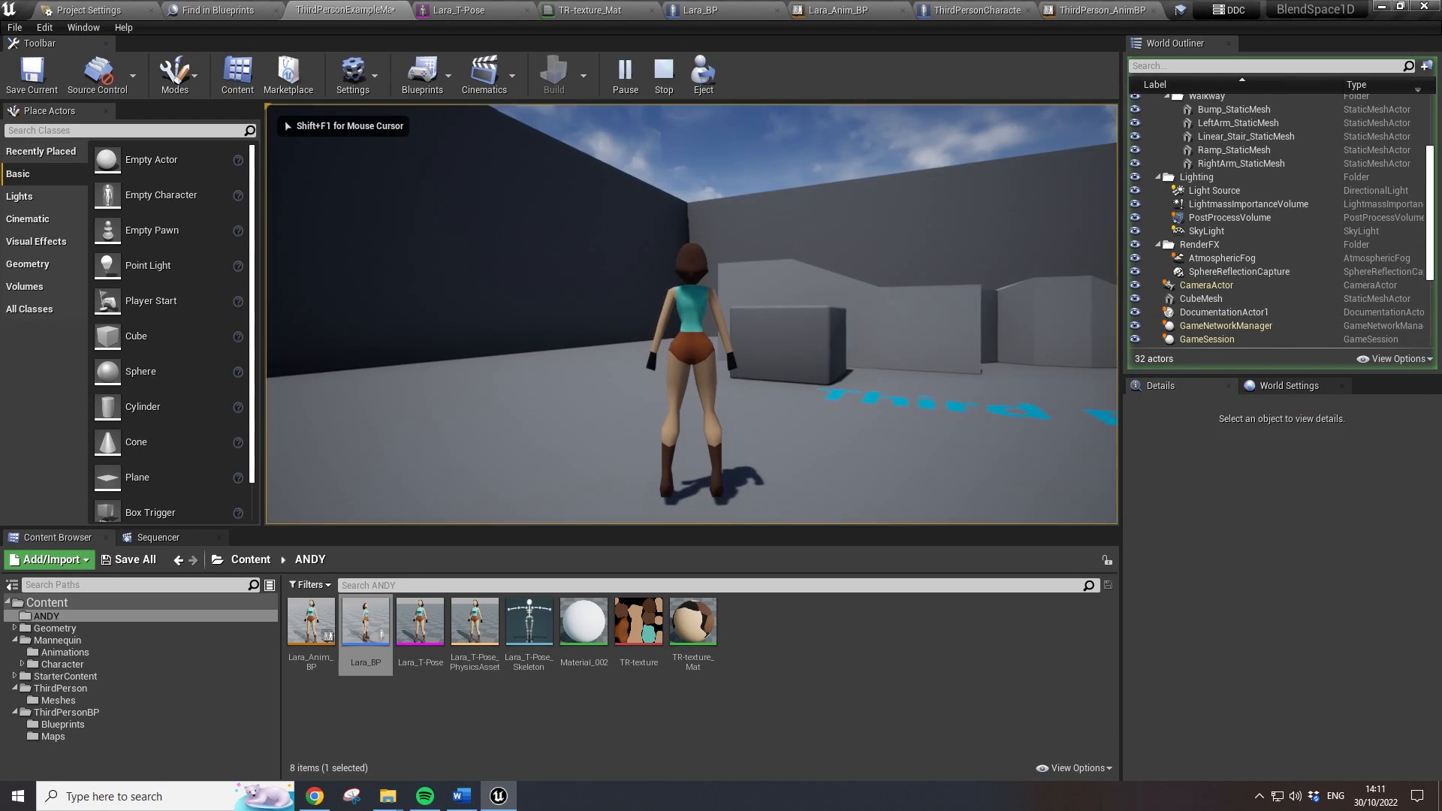